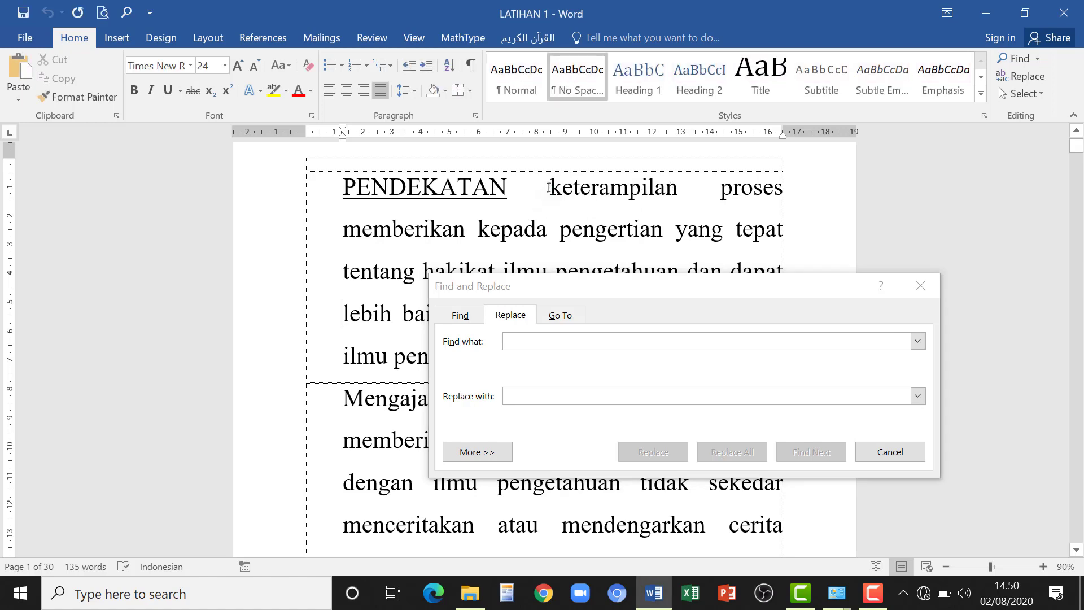
Copy the word "keterampilan" from the first line of the LATIHAN 1 document.
drag(551, 188, 676, 196)
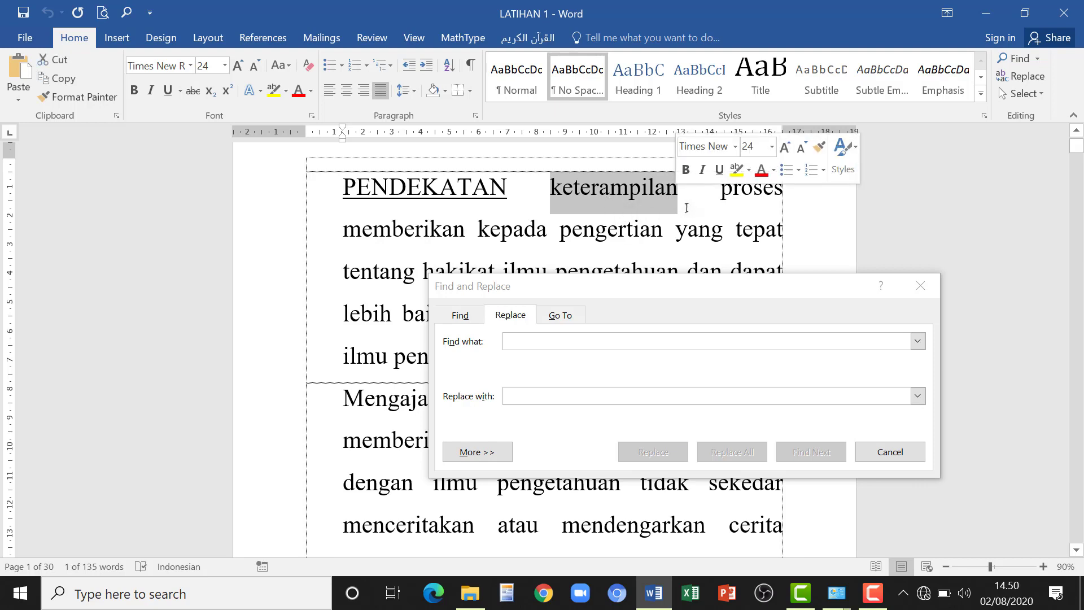
click(71, 75)
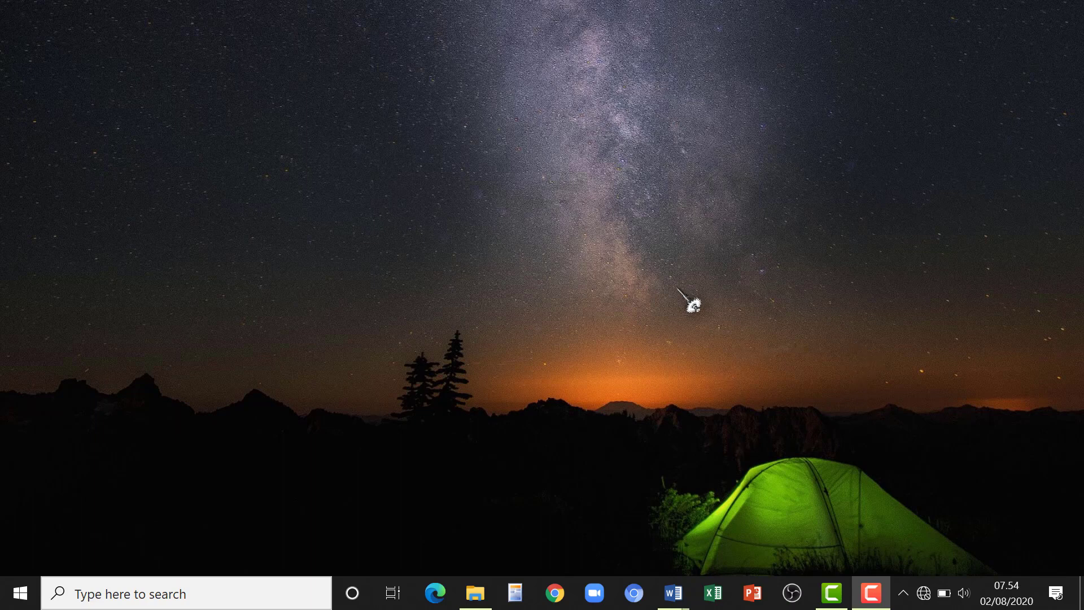
Bring up the blank Document1 window in Word from the desktop.
right_click(710, 166)
click(743, 215)
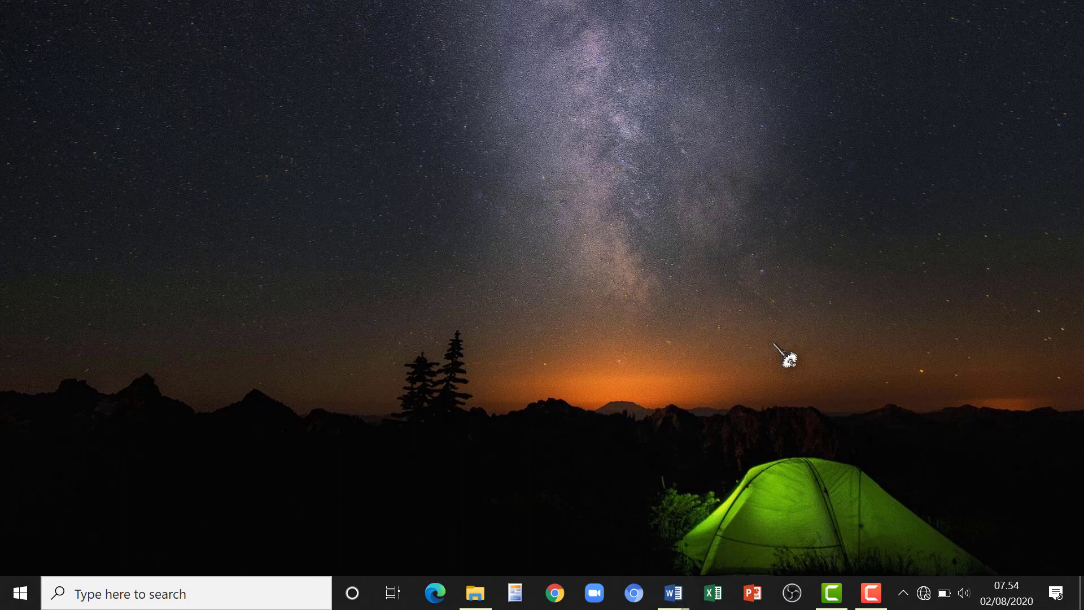
mouse_move(690, 592)
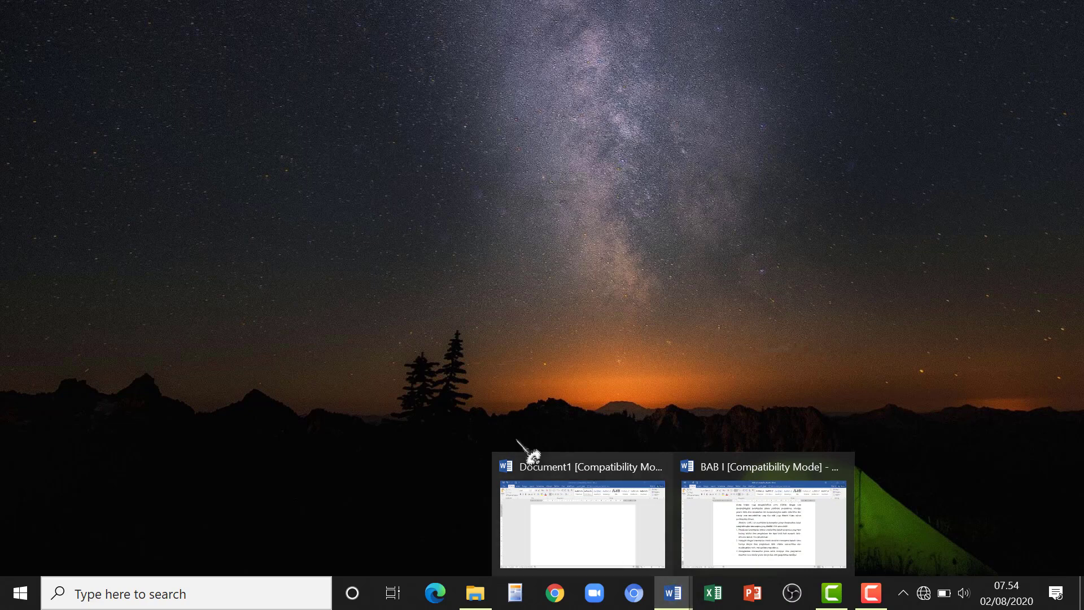
click(590, 518)
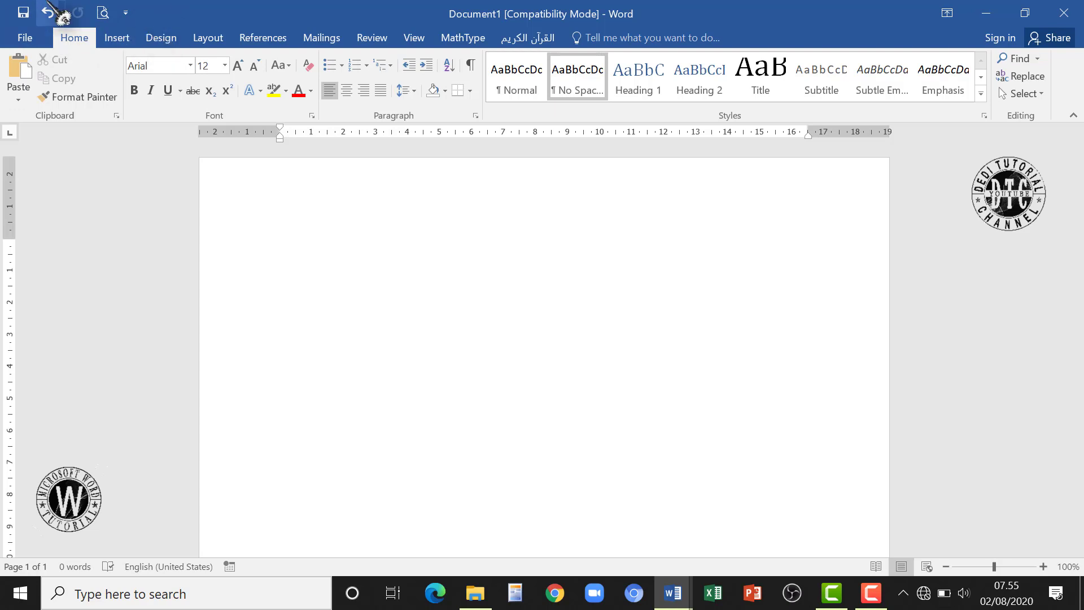
Add the Find command from the popular commands to the Quick Access Toolbar for all documents.
click(127, 21)
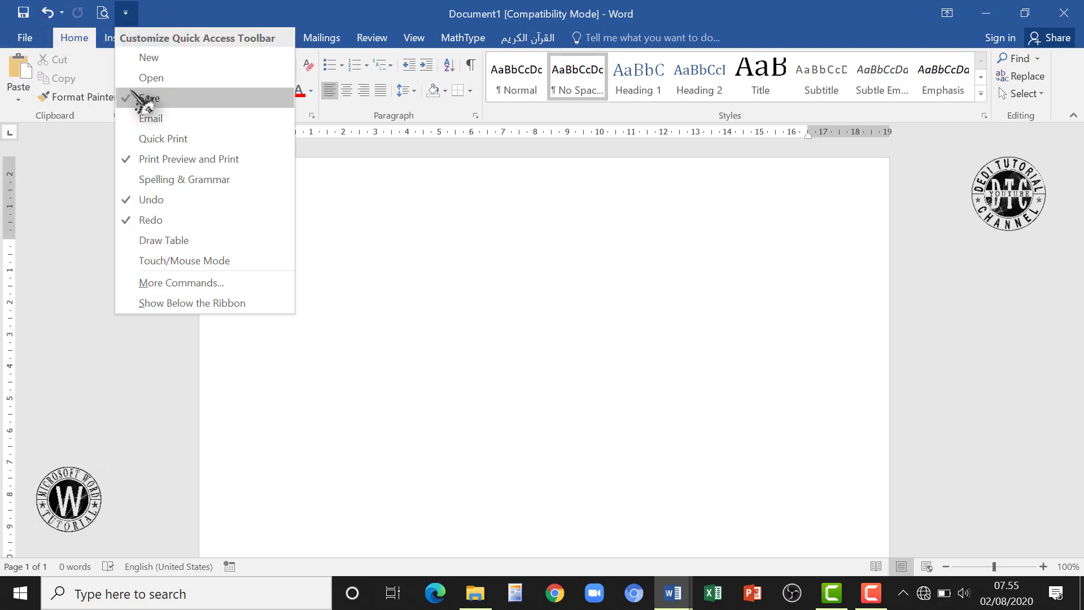
click(171, 284)
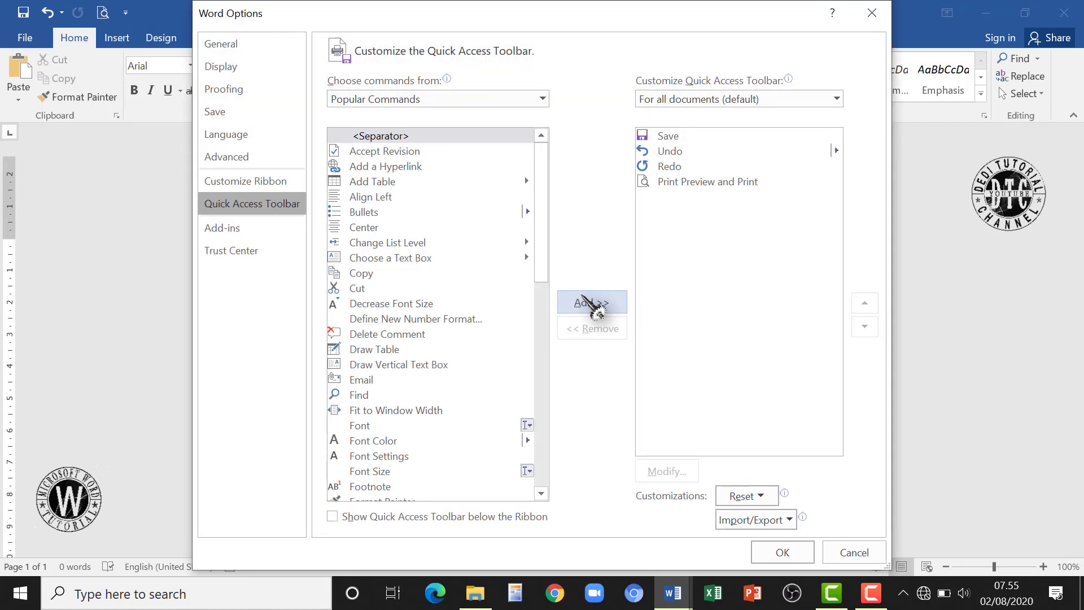
scroll(476, 234, down, 2)
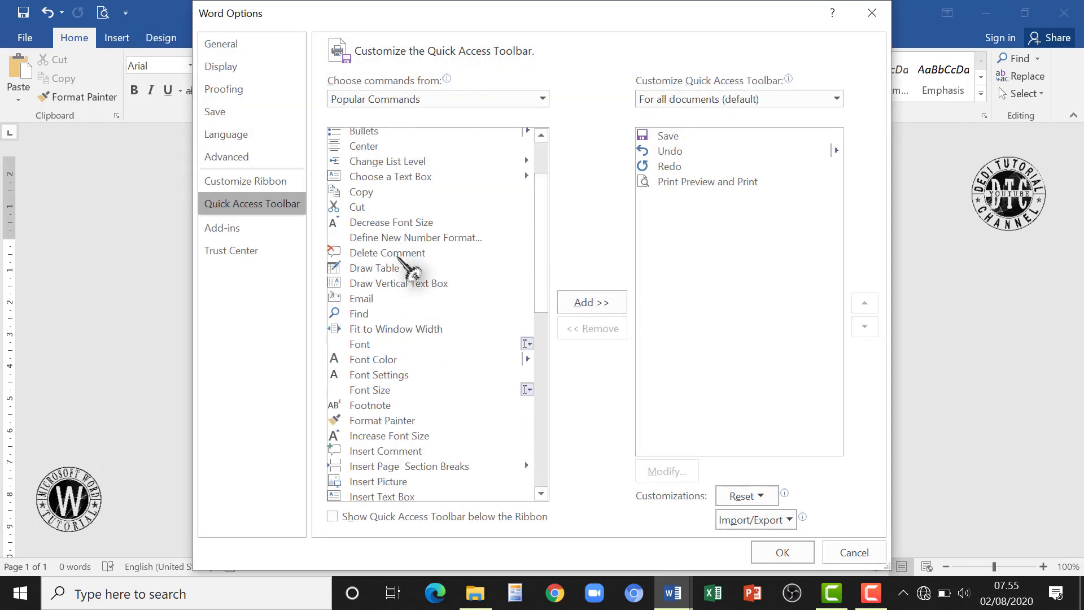
scroll(420, 257, up, 2)
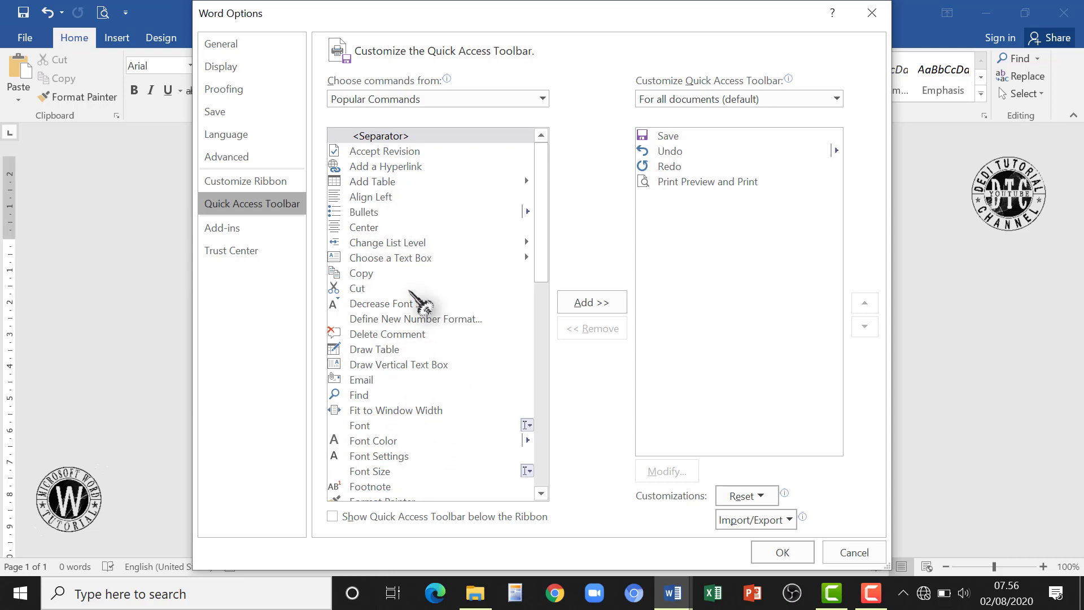
scroll(422, 289, down, 2)
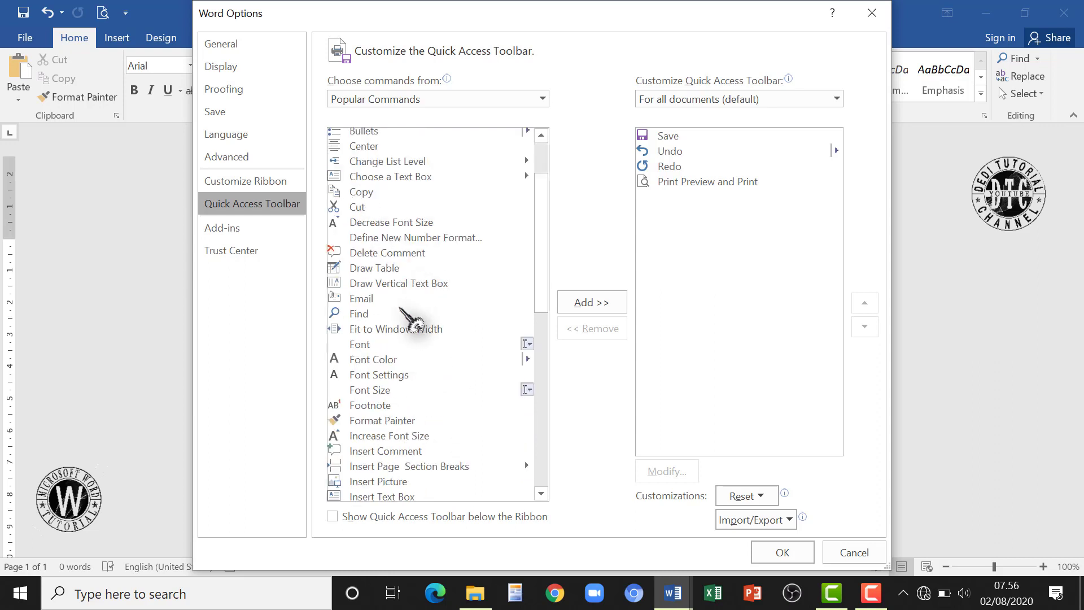
click(366, 313)
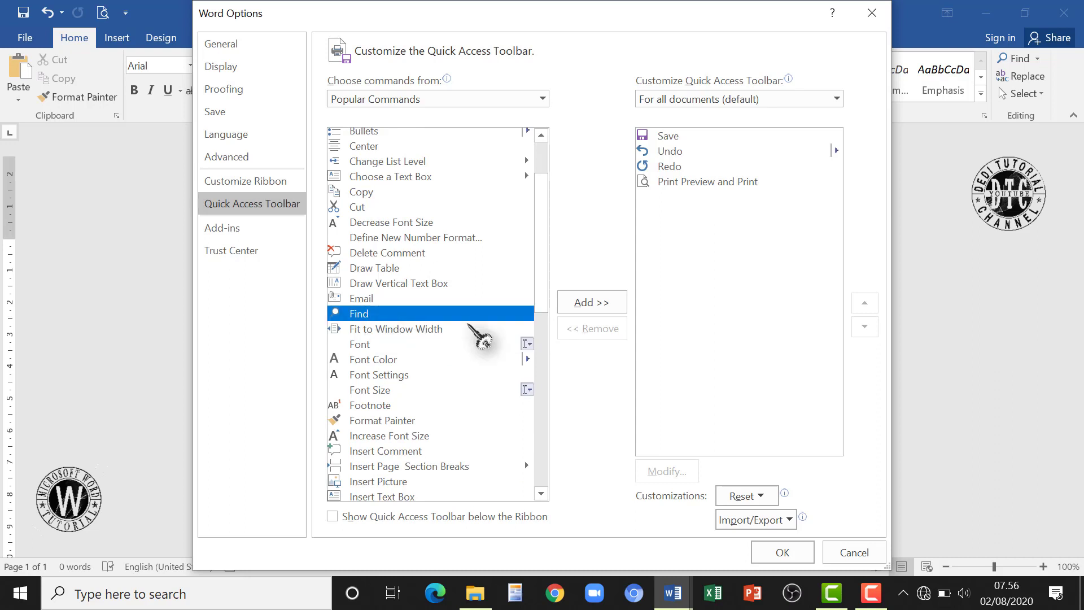
click(597, 312)
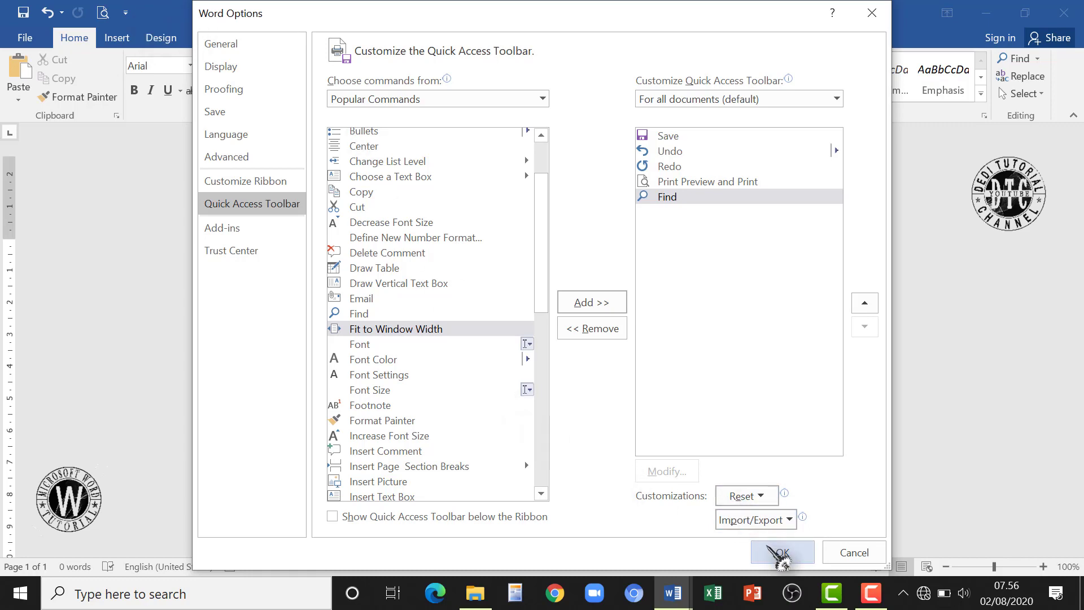
click(781, 553)
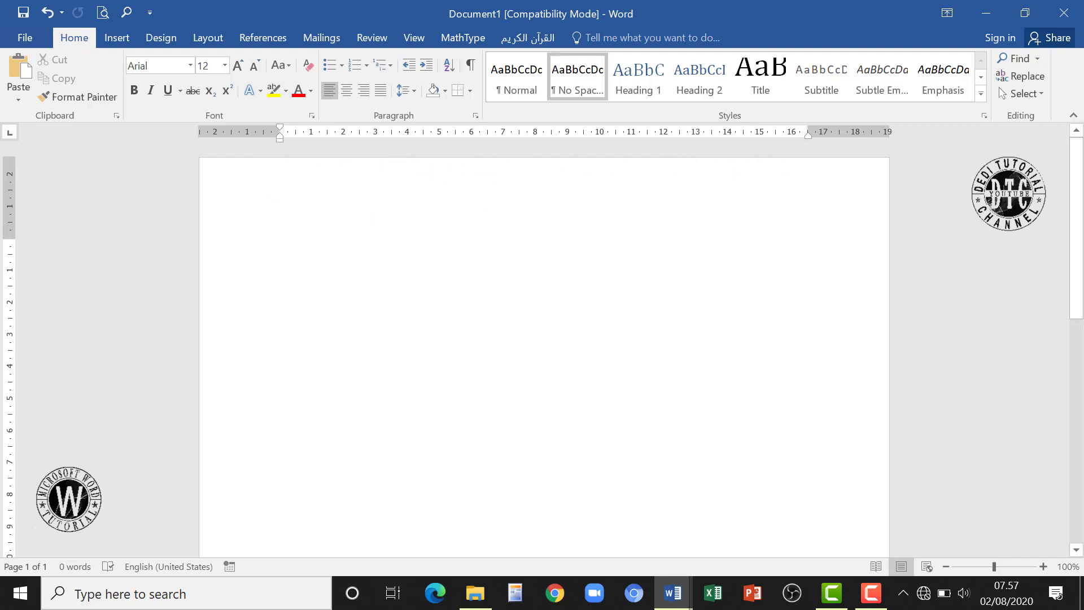
Hide the document's rulers, show them again, and return to the Home commands.
click(414, 37)
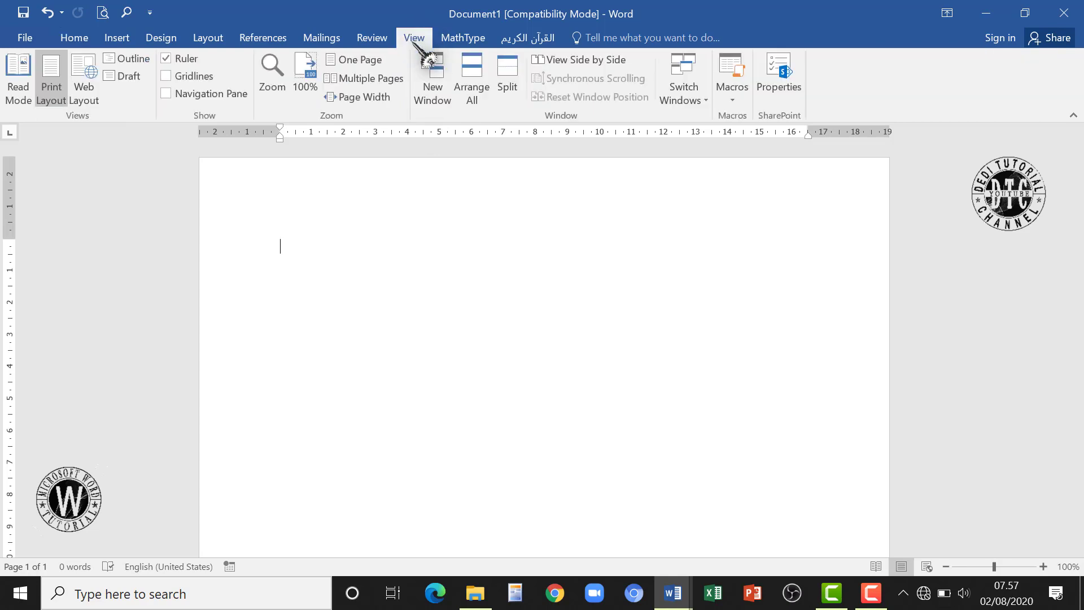
click(166, 59)
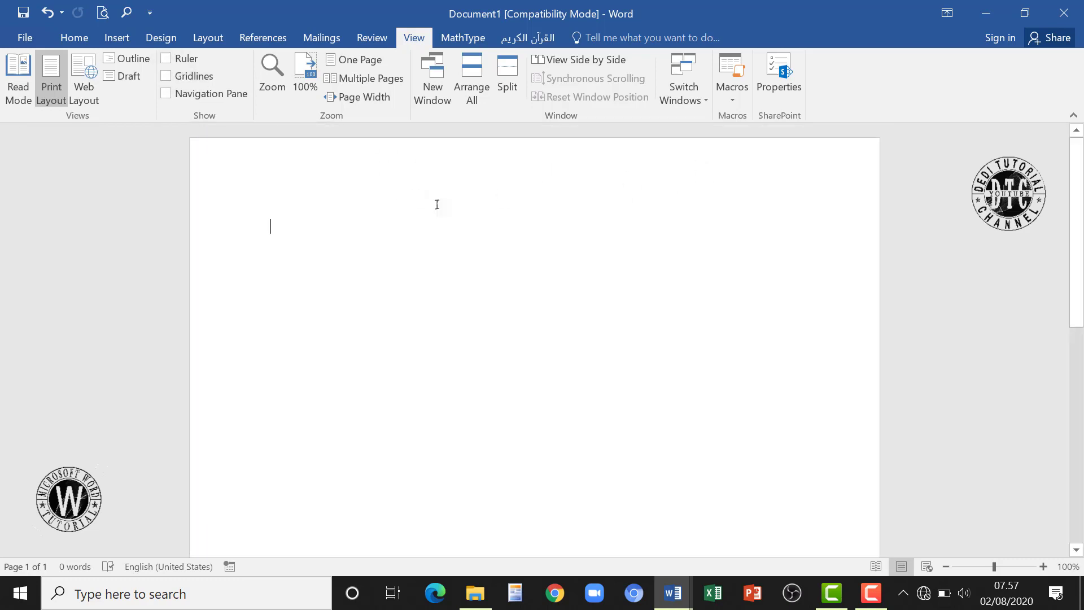
click(167, 58)
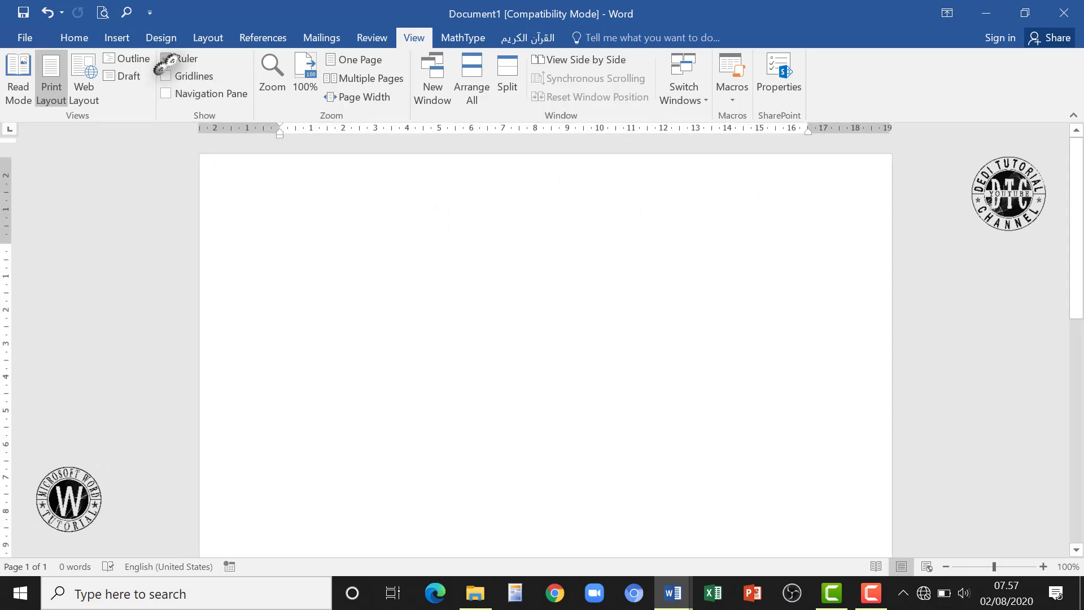
click(78, 40)
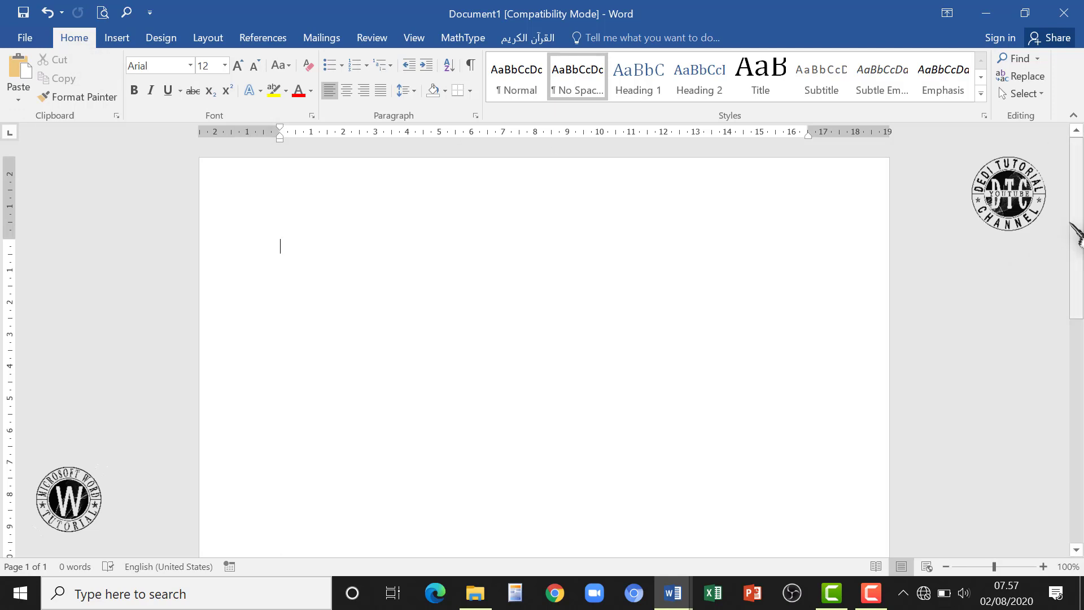
Apply the Normal style to the empty paragraph of Document1.
drag(1077, 305, 1082, 240)
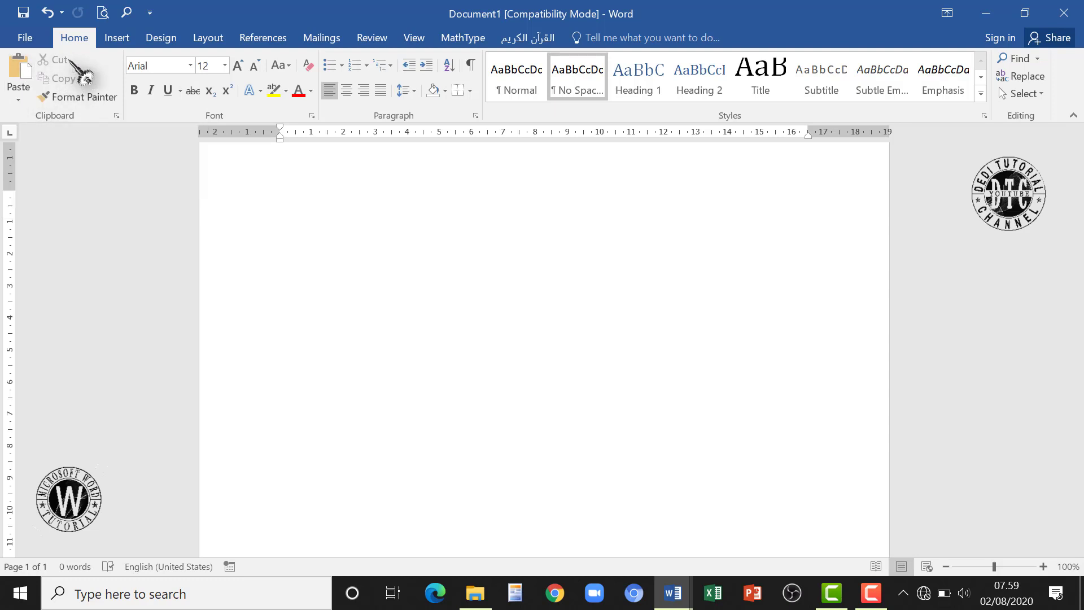
click(73, 100)
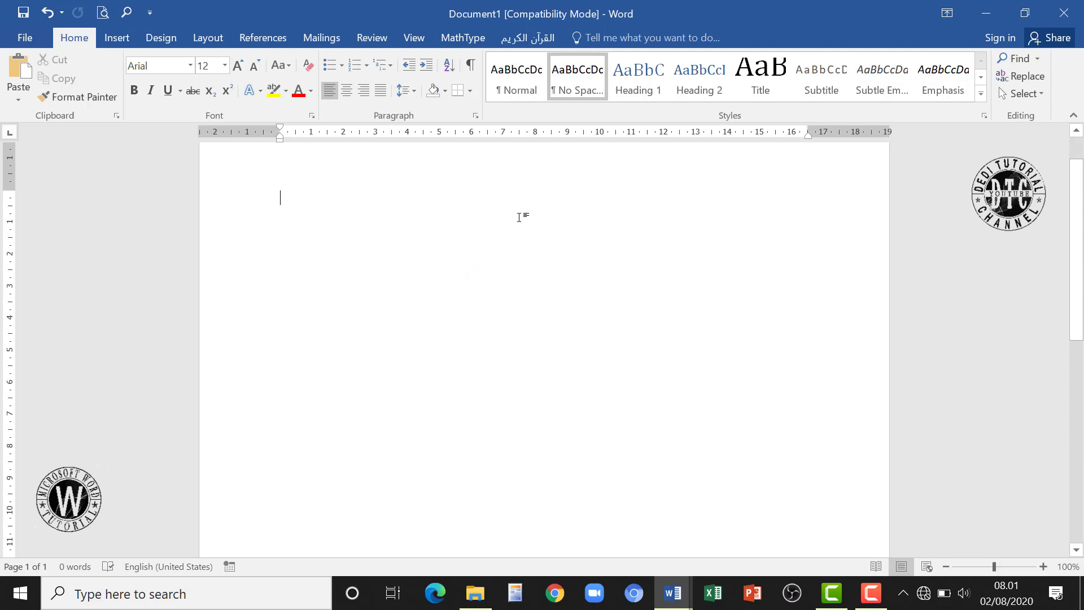
click(525, 89)
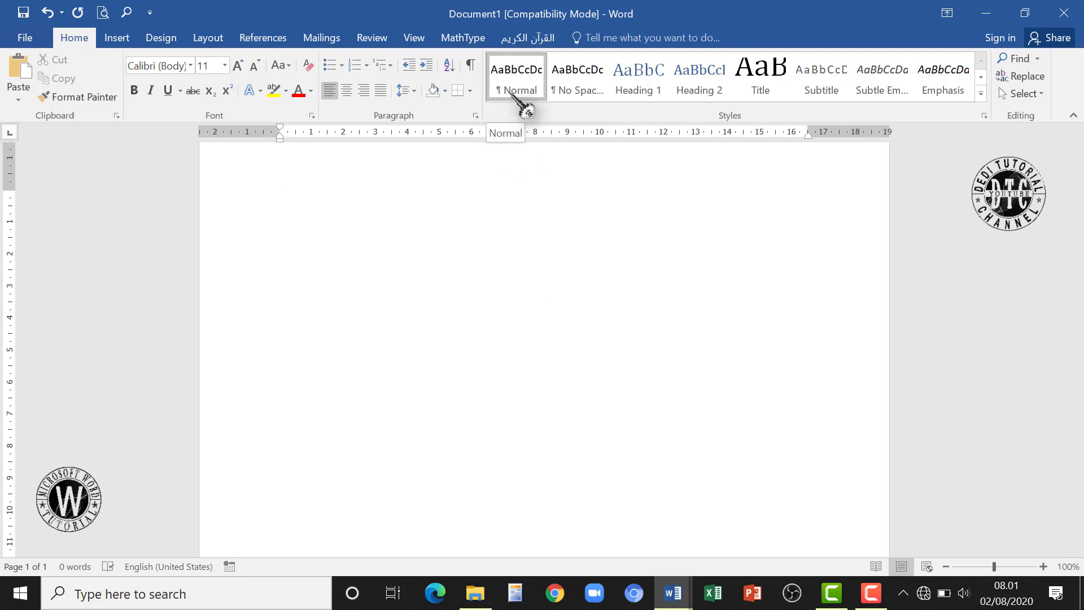
Check the line spacing options that apply to the Normal style paragraph without changing them.
click(414, 92)
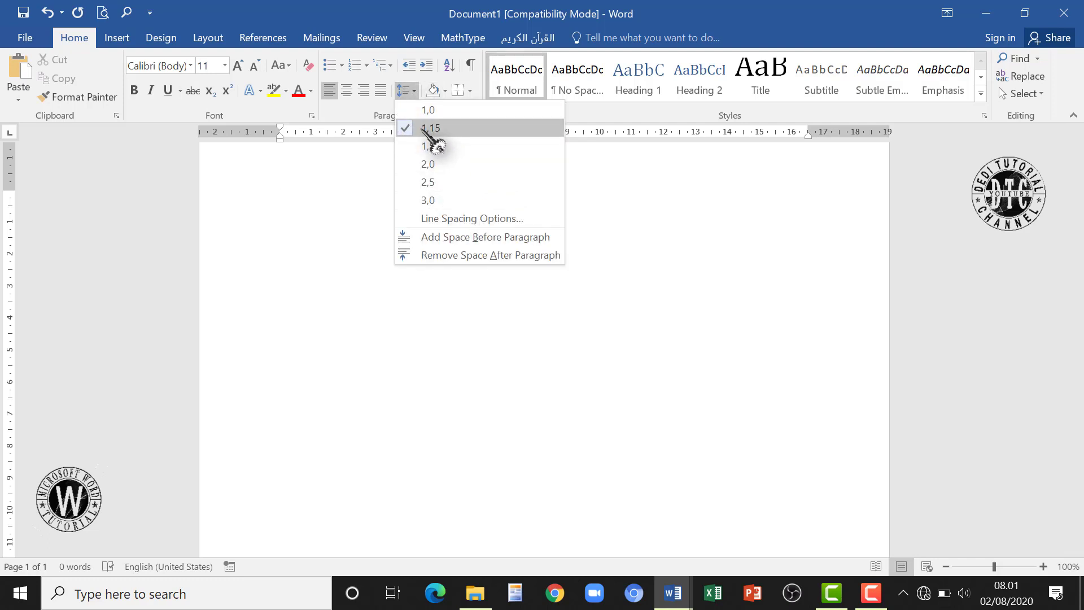
click(748, 338)
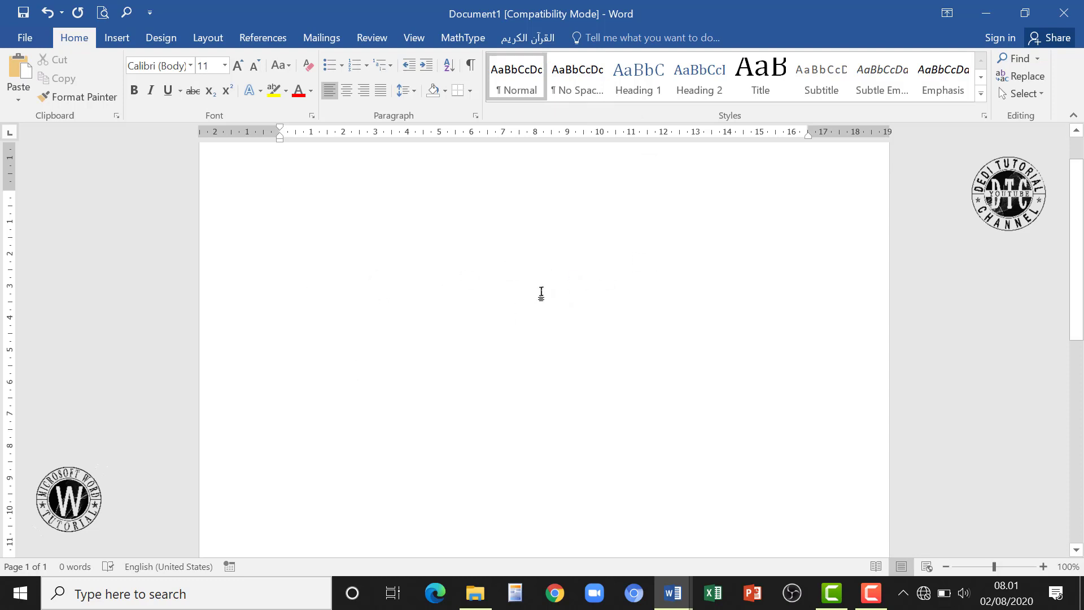
click(415, 91)
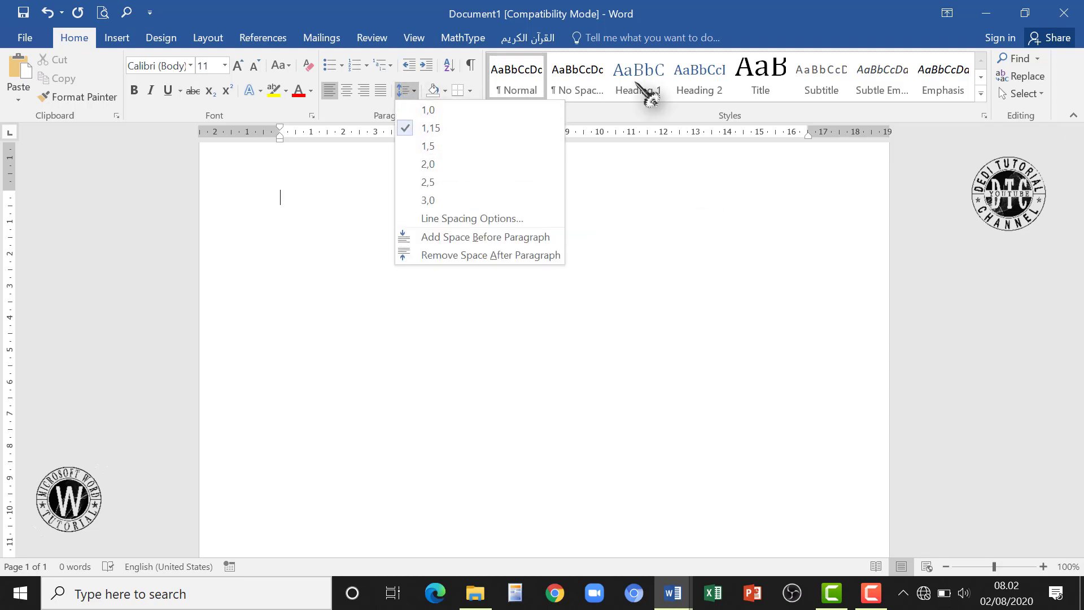
click(643, 223)
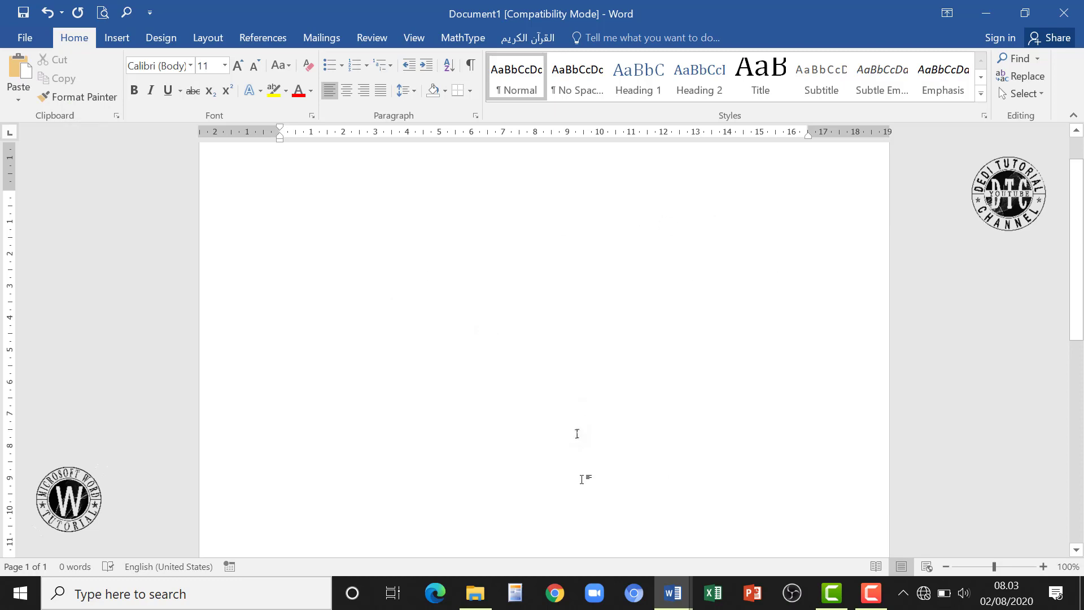
Switch to the BAB I document and copy the three selected numbered list items.
mouse_move(673, 604)
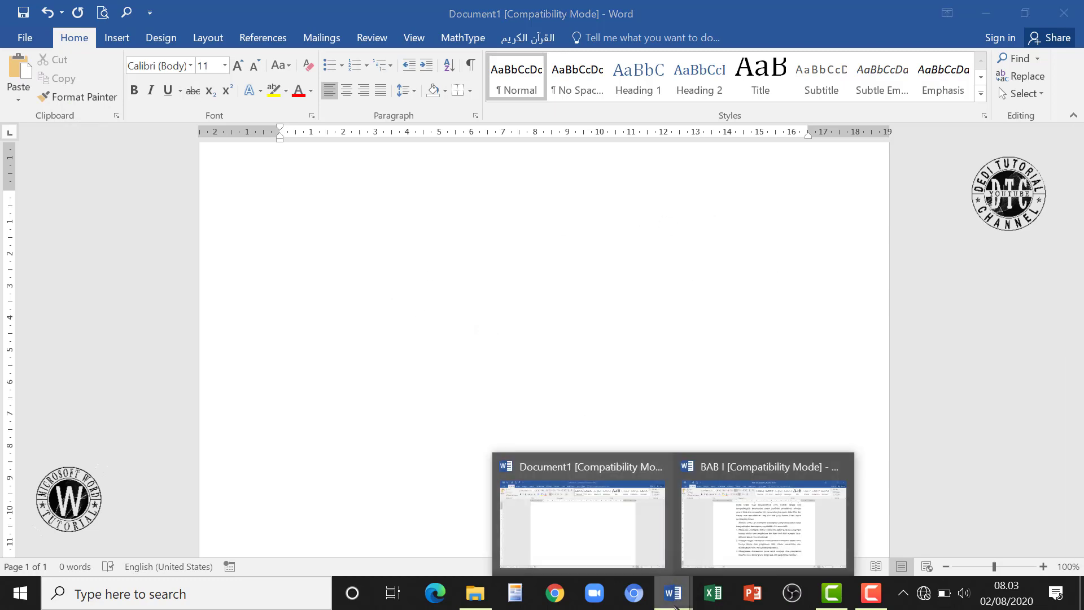
click(762, 527)
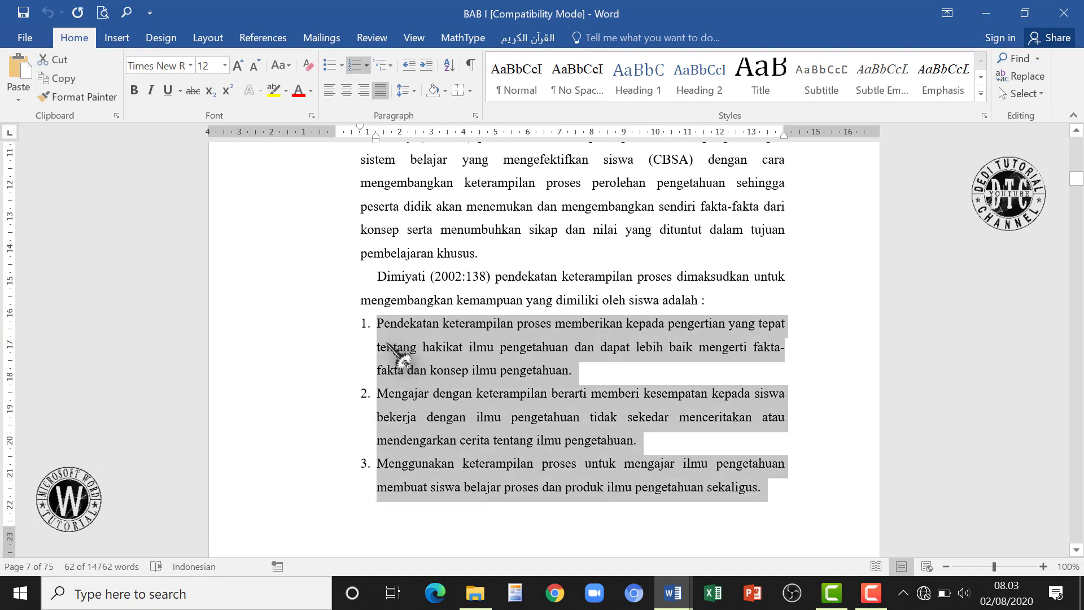
right_click(422, 343)
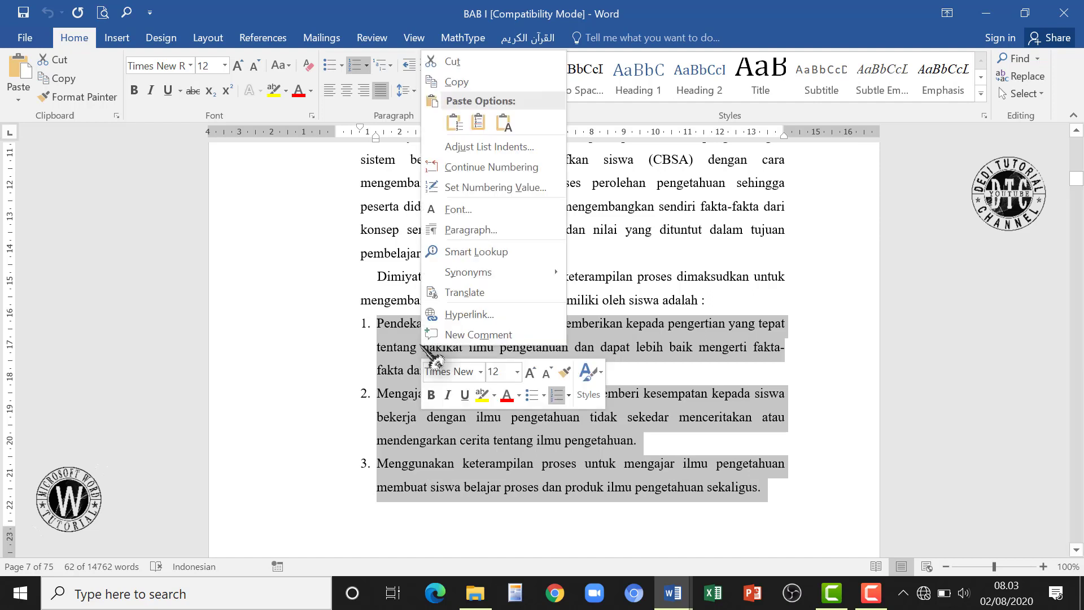
key(Escape)
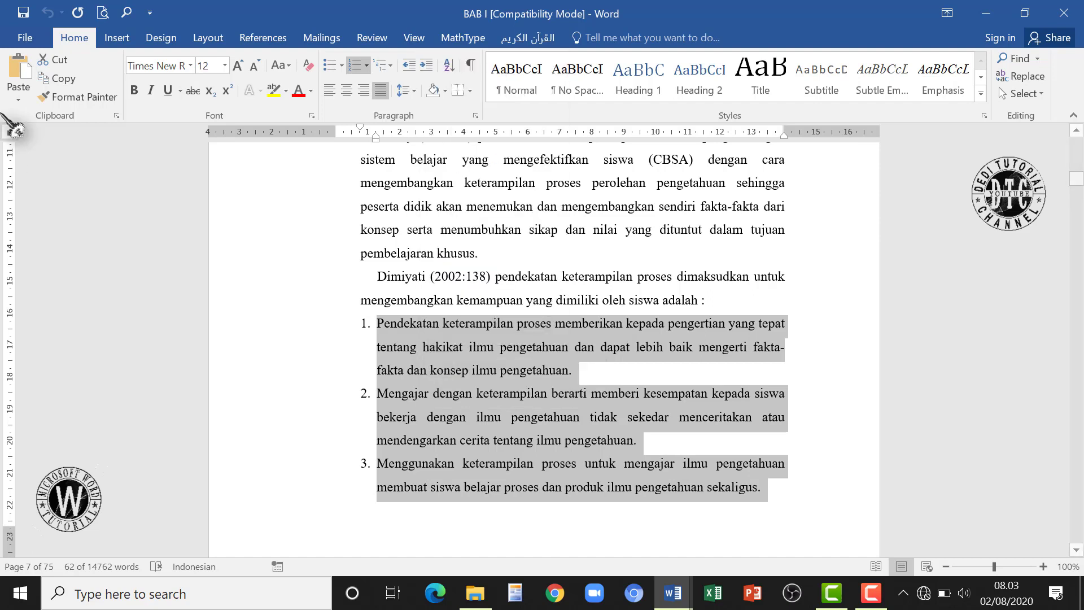
click(56, 78)
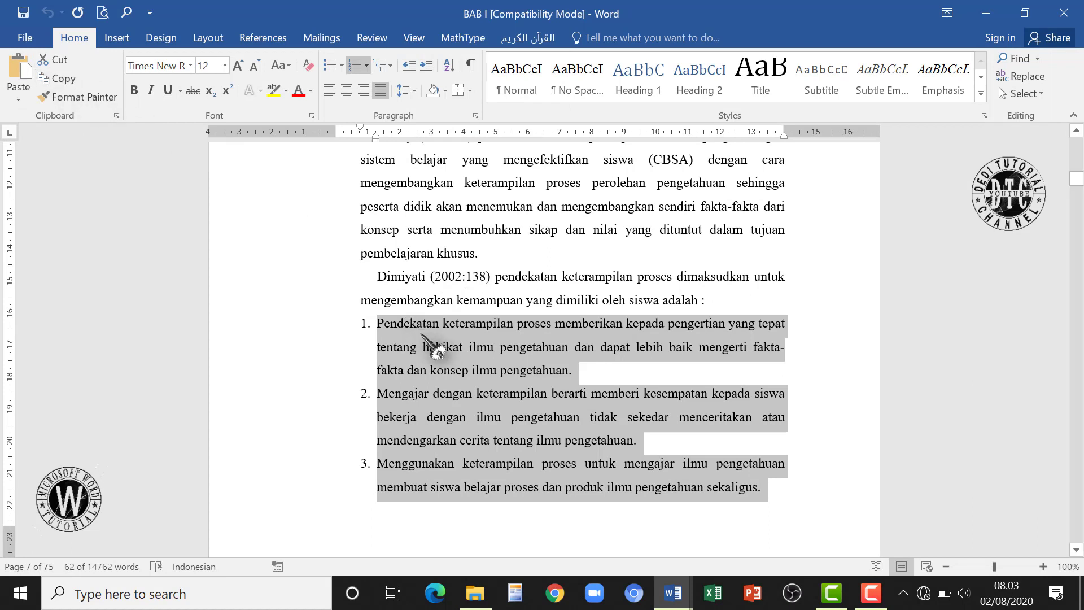
Paste the three copied list items into the blank Document1, keeping text only.
key(ctrl+n)
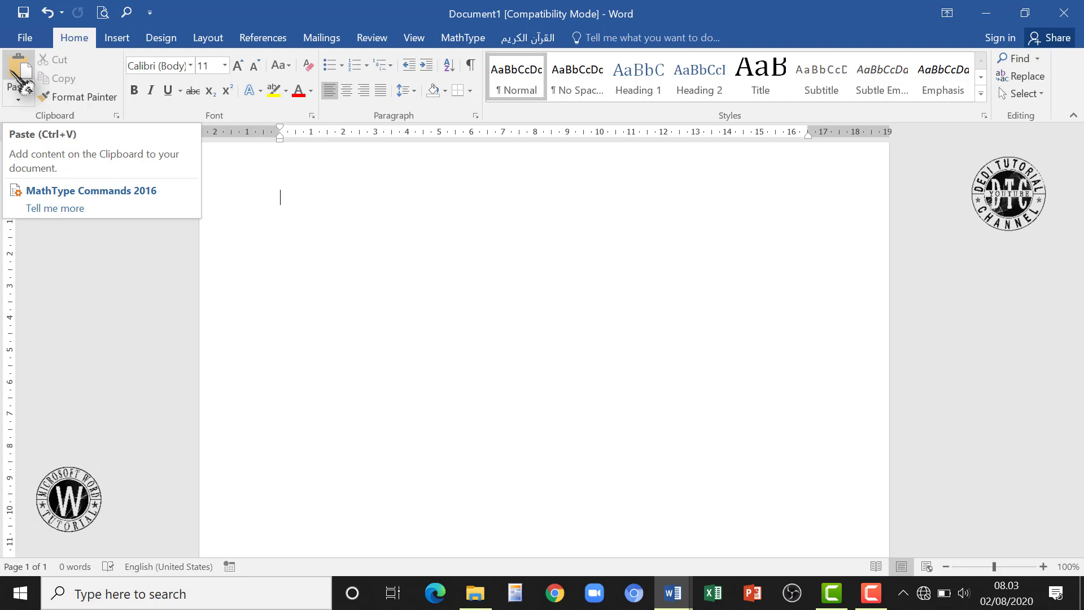
right_click(280, 198)
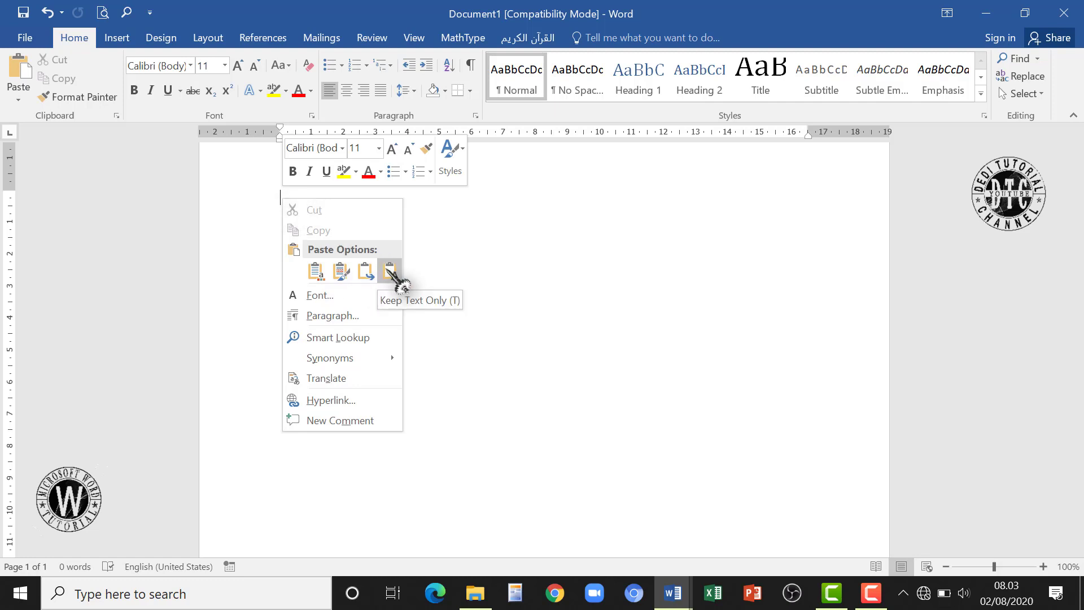
click(366, 274)
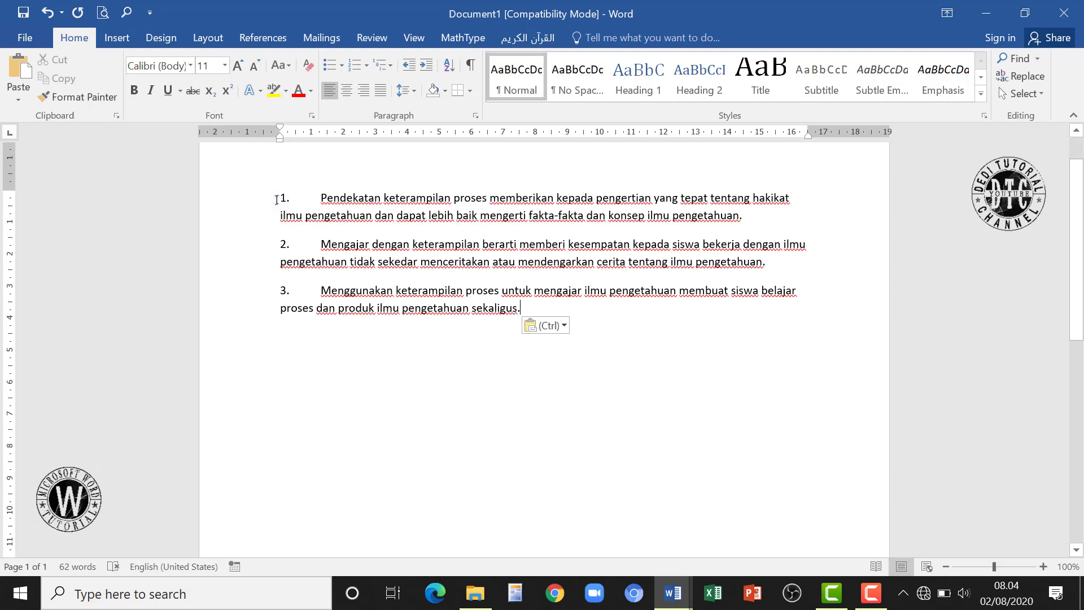
Apply the No Spacing style to all three numbered items pasted in Document1.
key(ctrl+a)
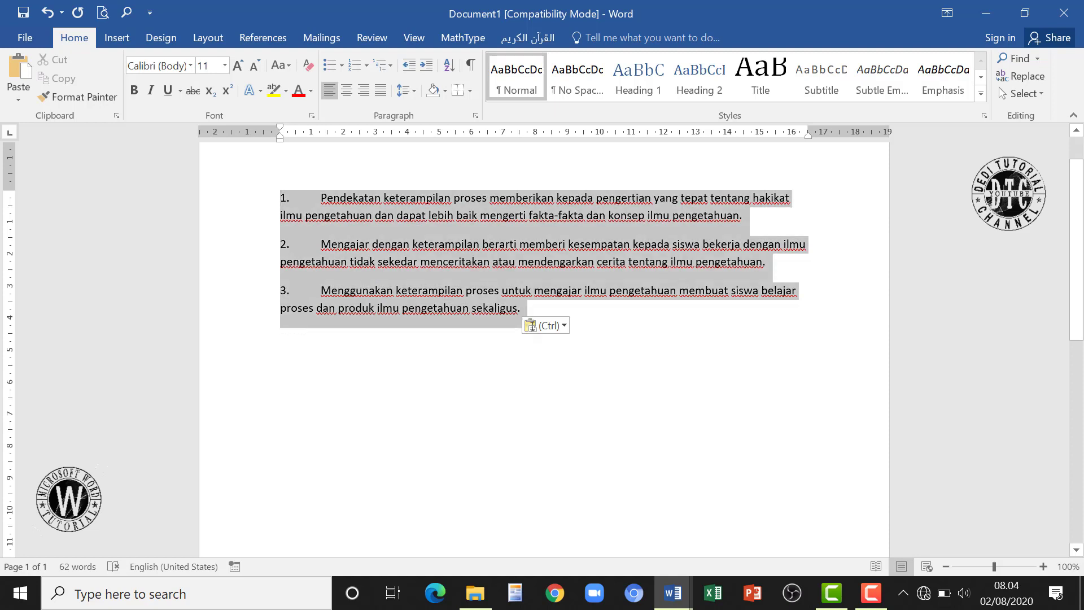
click(374, 394)
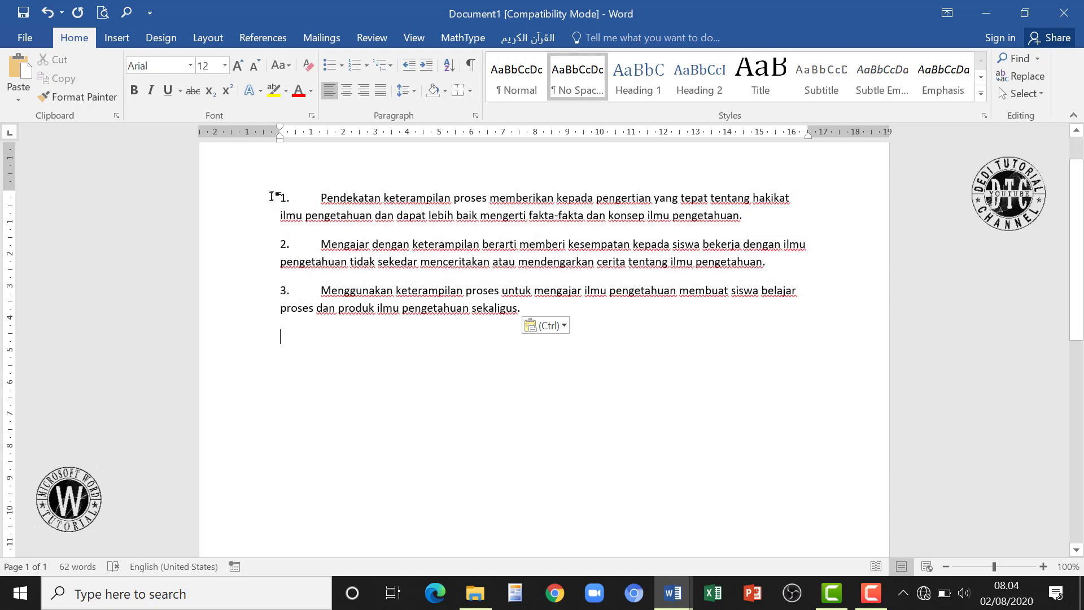
drag(271, 196, 325, 403)
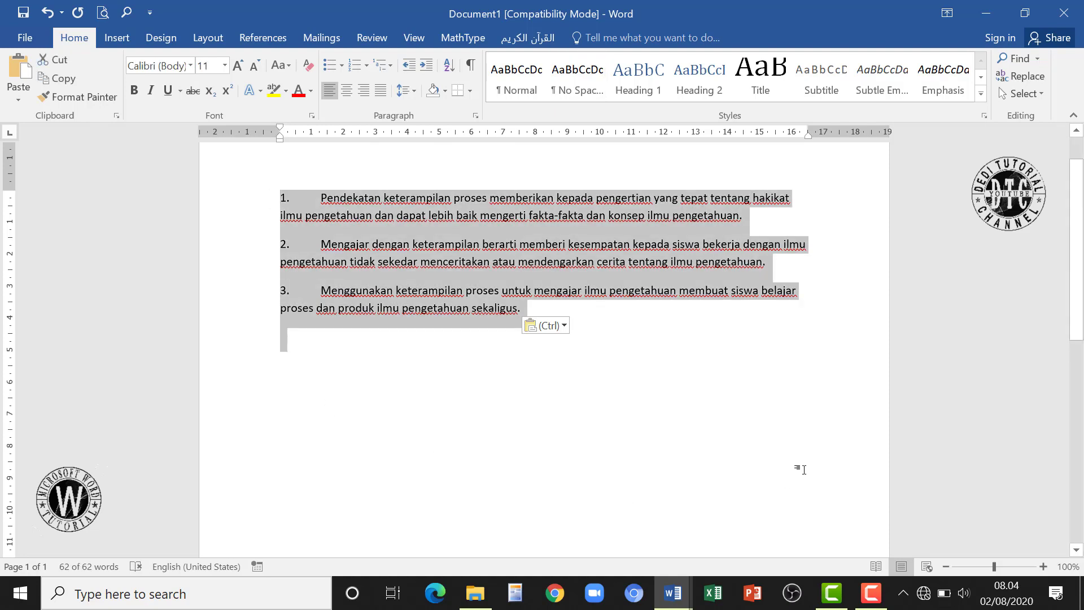
click(587, 94)
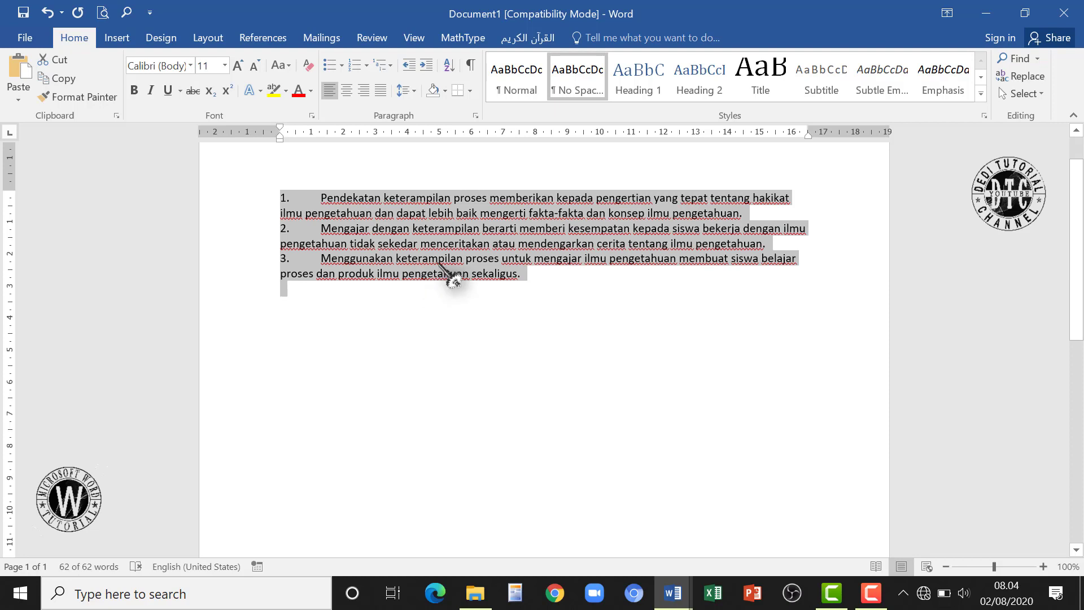
Copy the three numbered items and paste a second set below them as text only, leaving a blank line between.
click(59, 78)
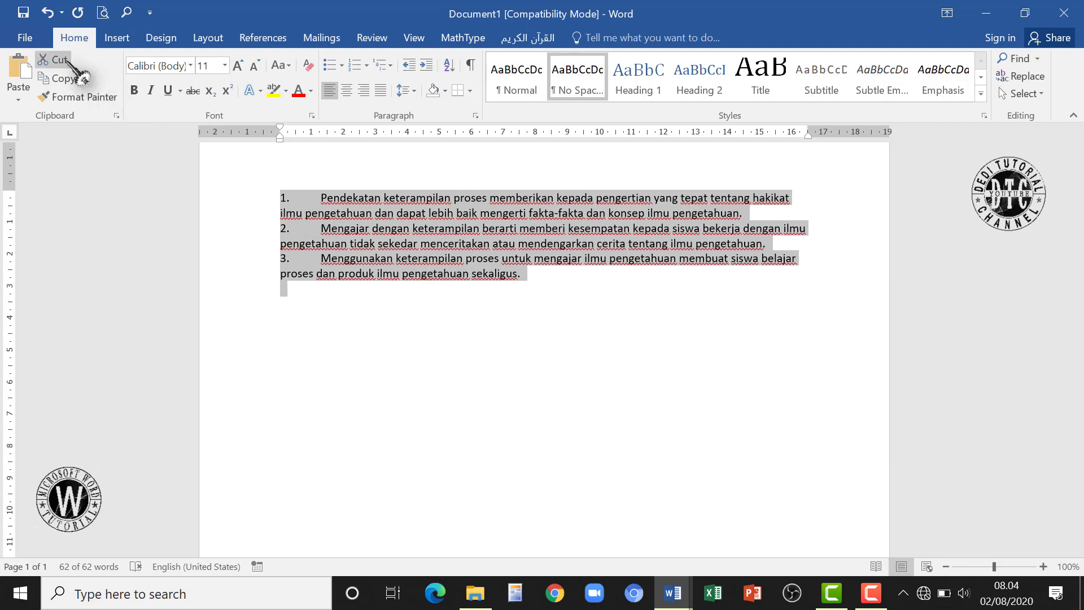
click(345, 398)
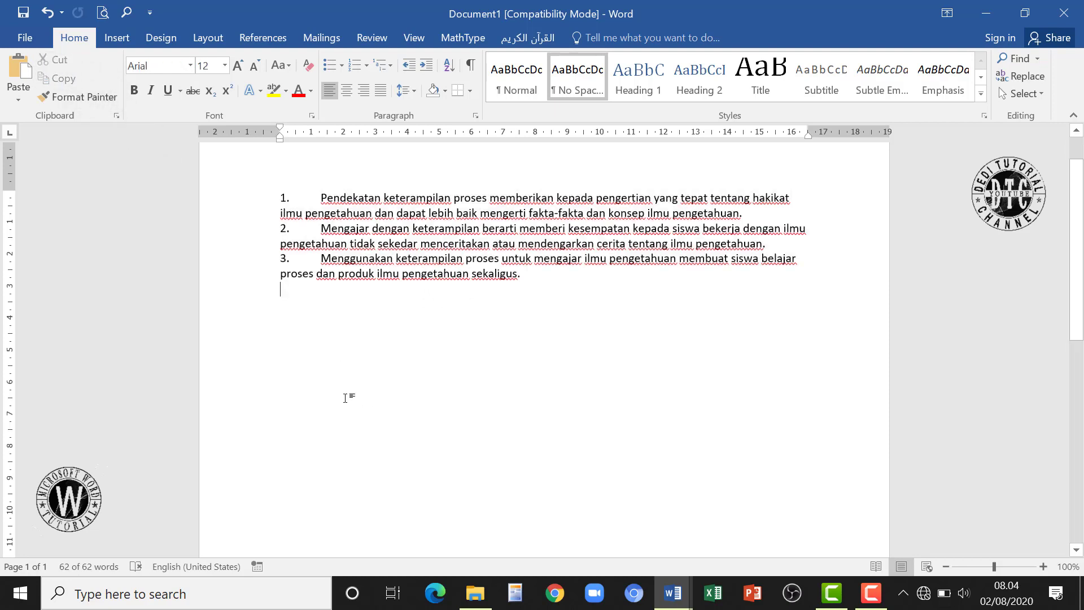
key(Return)
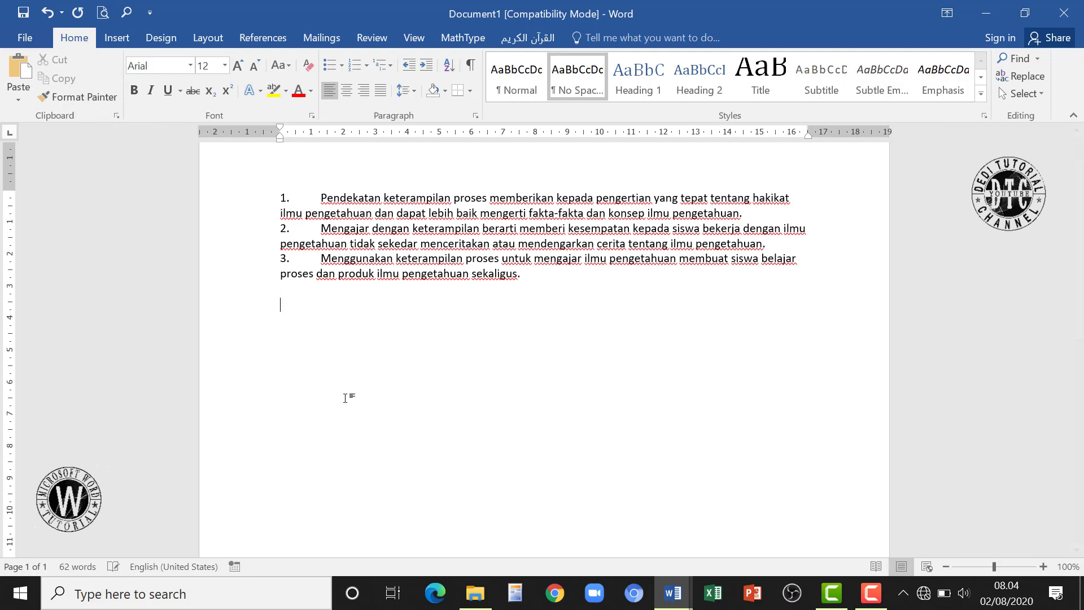
right_click(287, 326)
click(375, 398)
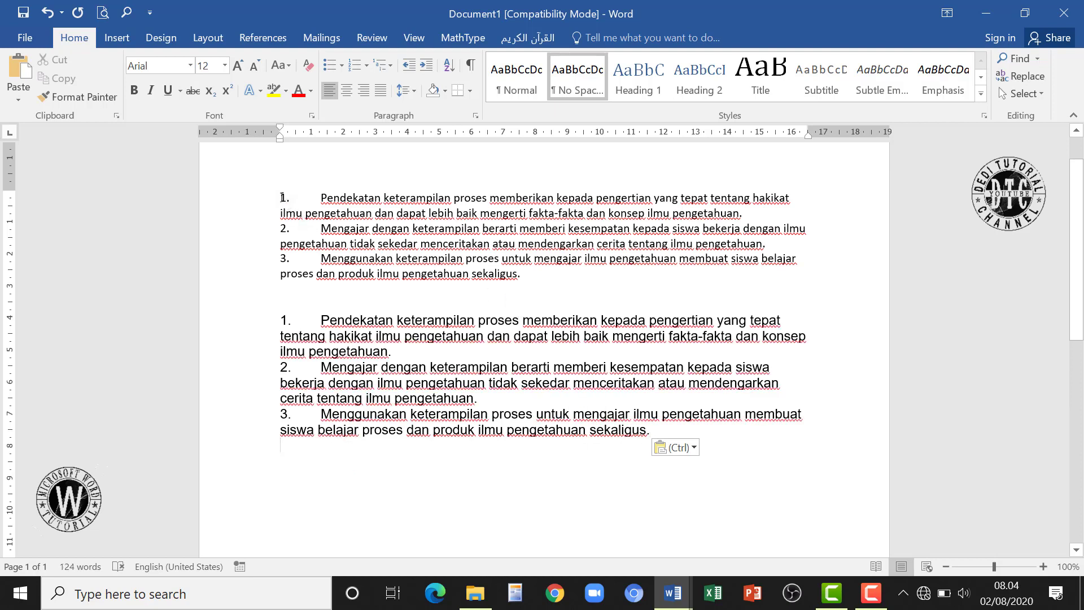
Cut the upper set of three numbered items and paste it below the remaining set, separated by a blank line.
drag(281, 194, 611, 282)
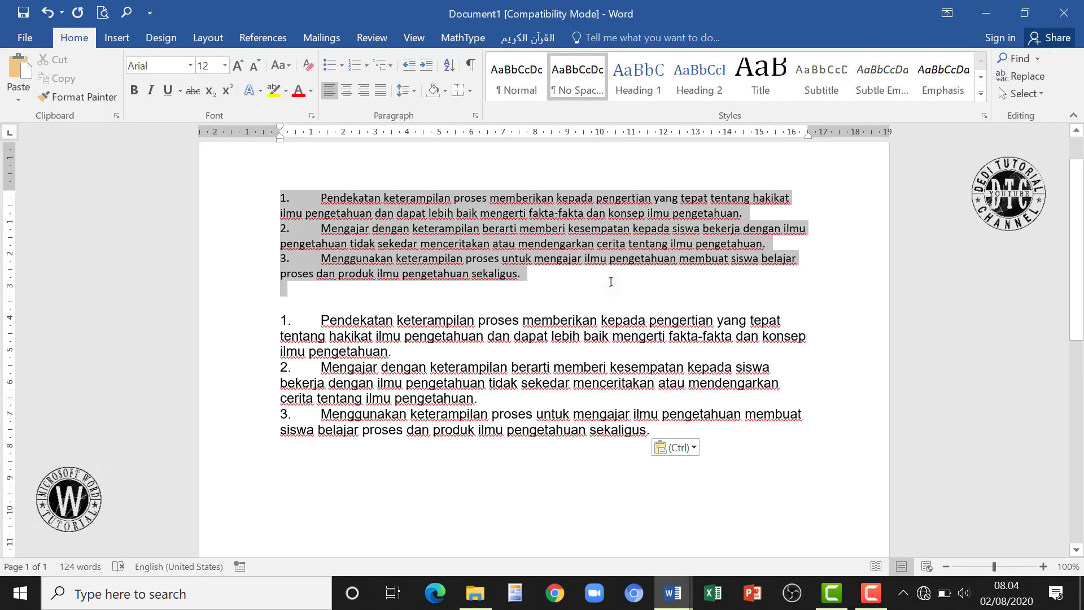
click(618, 285)
drag(280, 192, 235, 312)
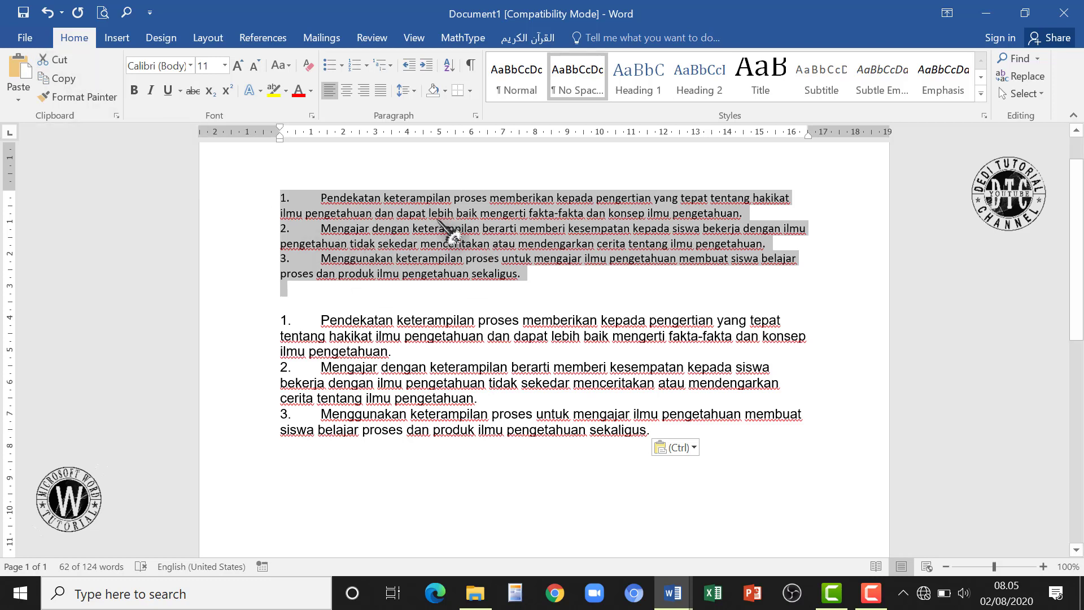
click(55, 60)
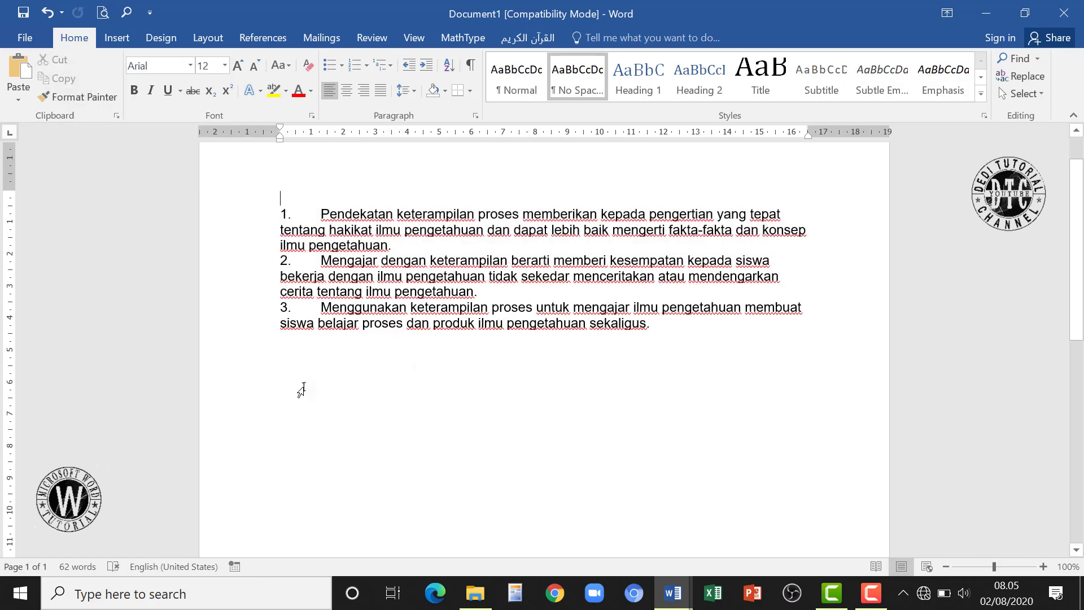
key(Return)
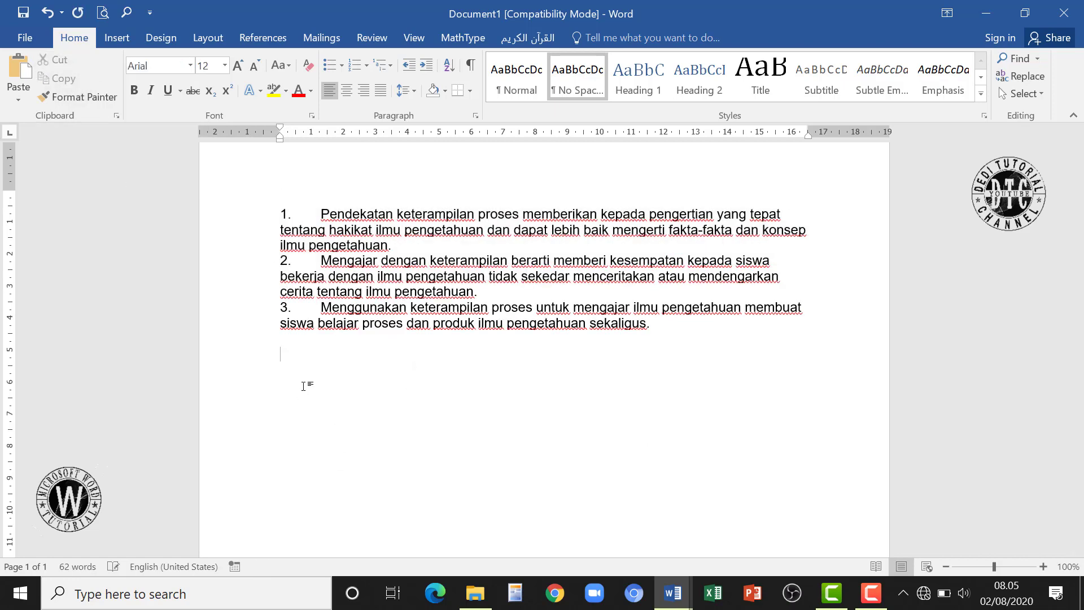
right_click(285, 361)
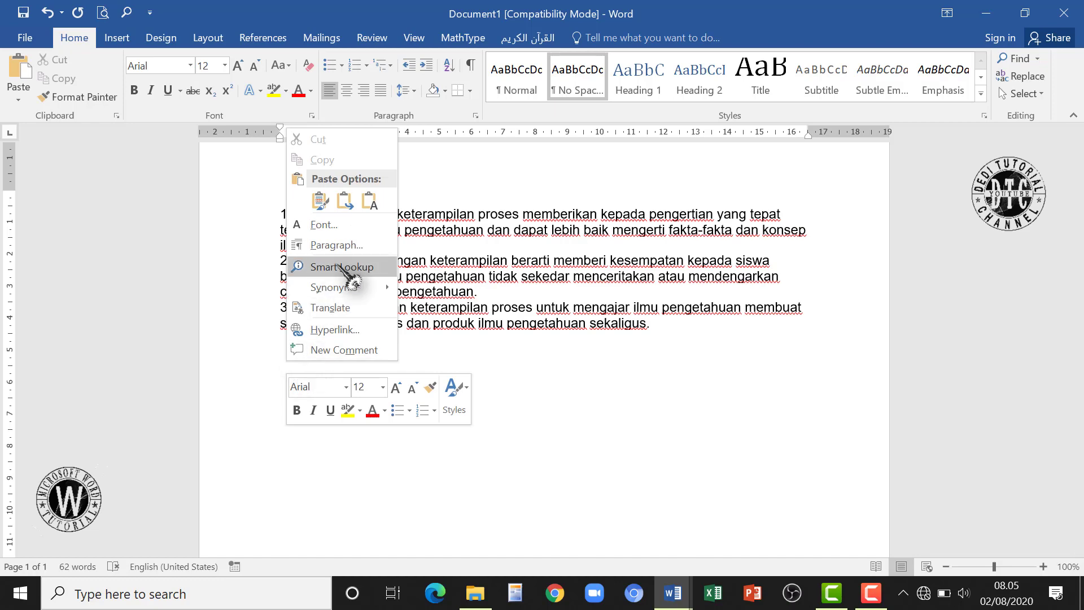
click(318, 199)
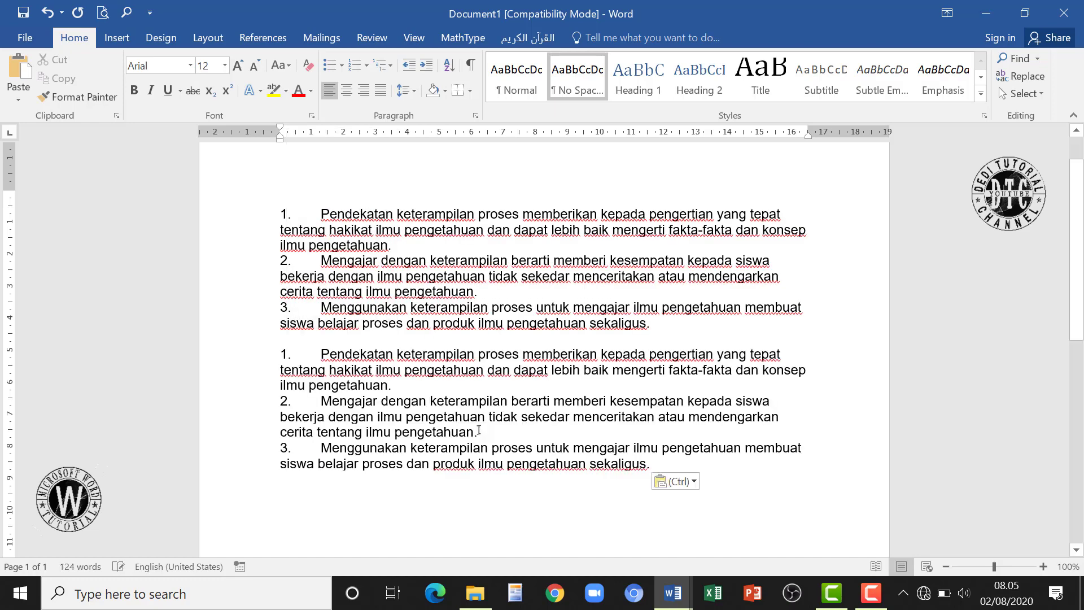
Set the word "Pendekatan" in the upper list's first item to font size 18, and enlarge it two steps to 22.
scroll(395, 214, up, 1)
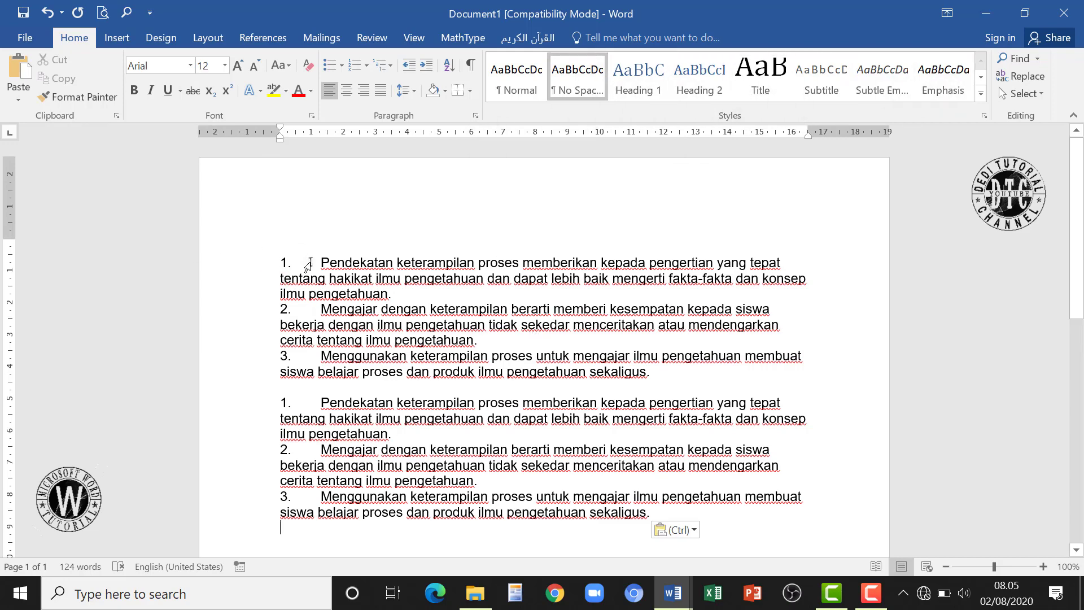
drag(320, 263, 430, 265)
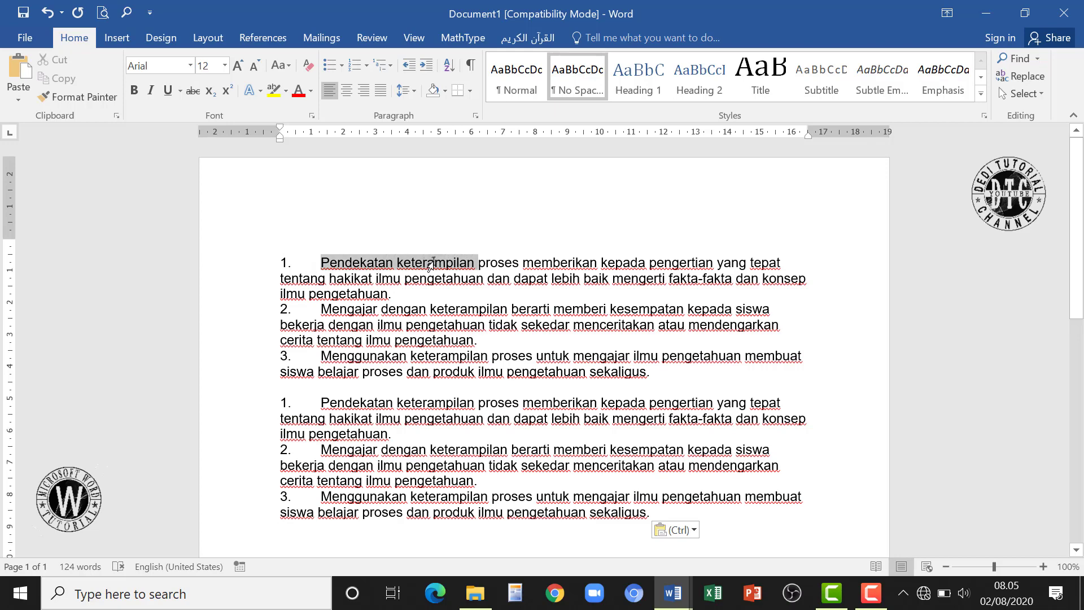
click(377, 263)
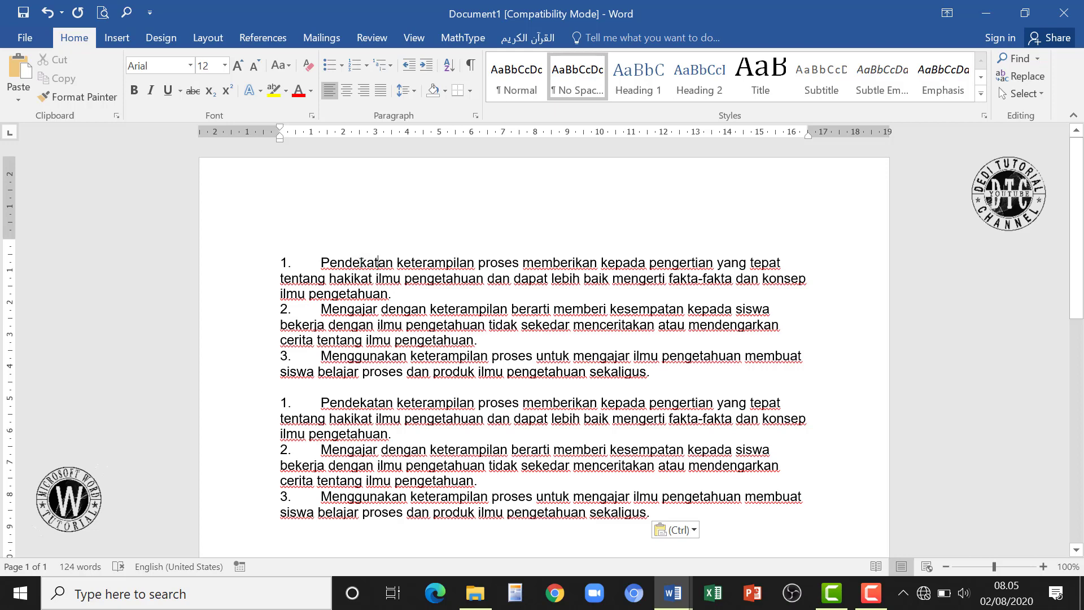
double_click(361, 262)
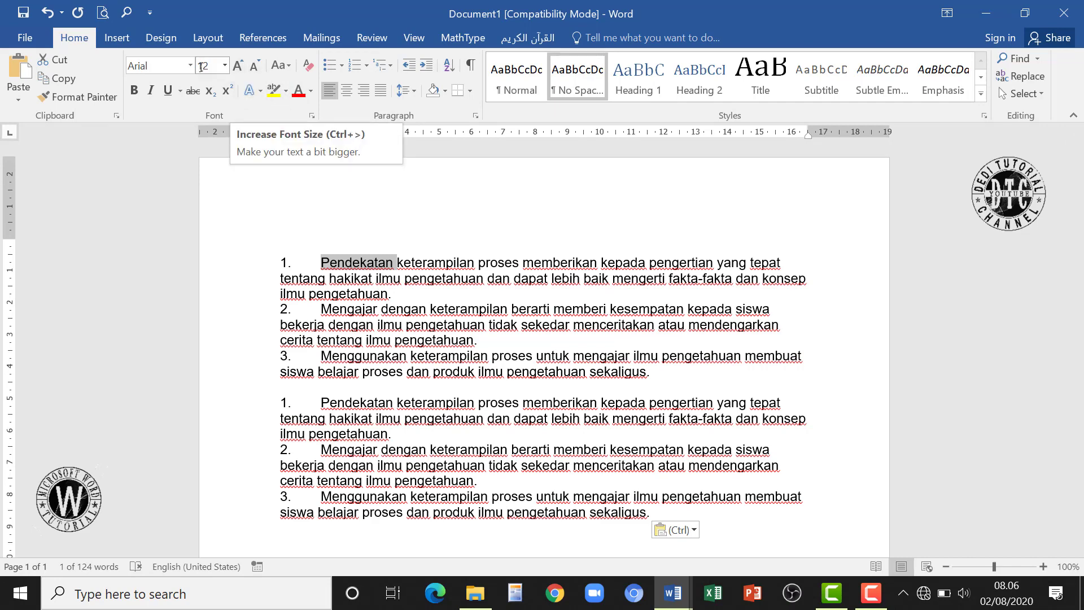
click(224, 65)
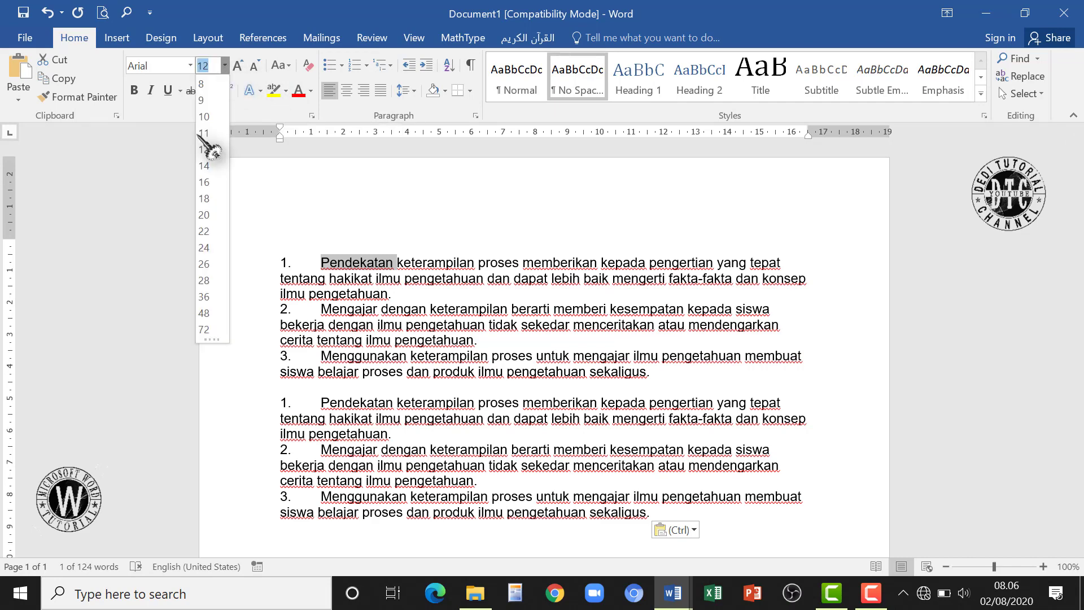
click(205, 198)
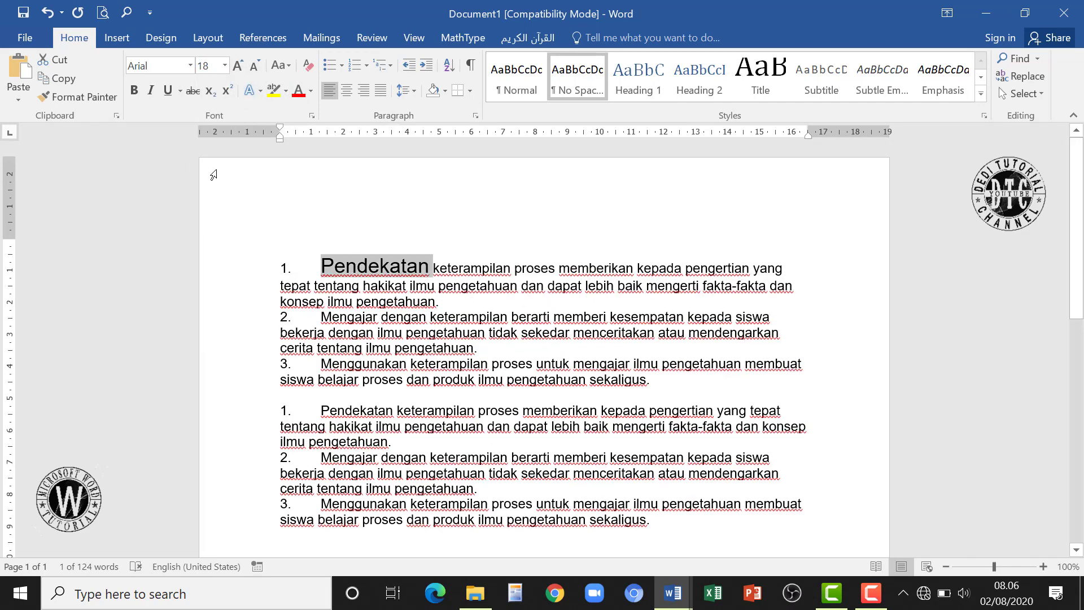
click(238, 66)
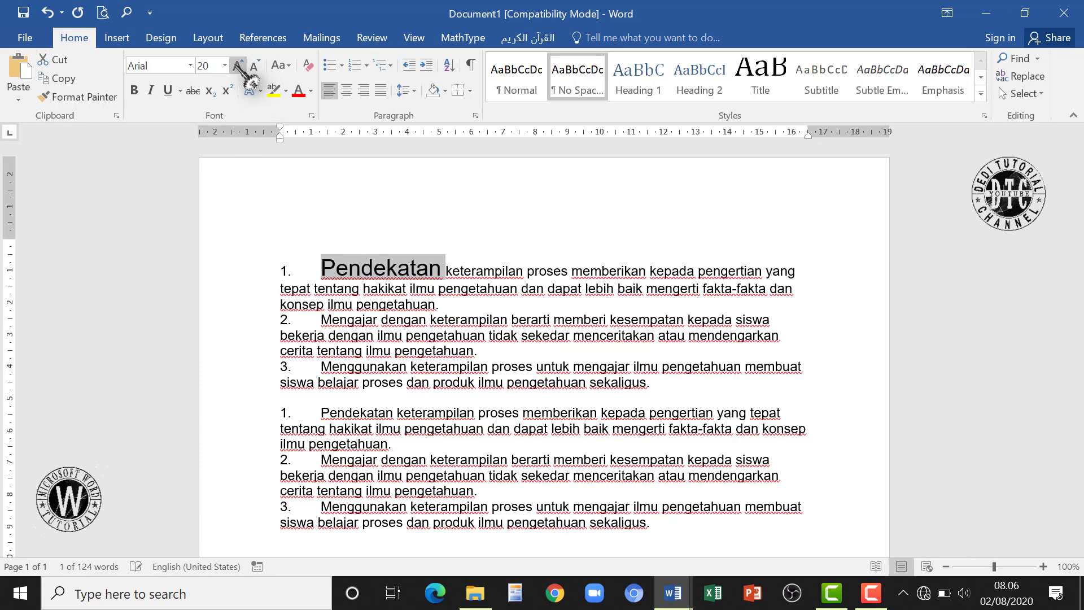
click(237, 65)
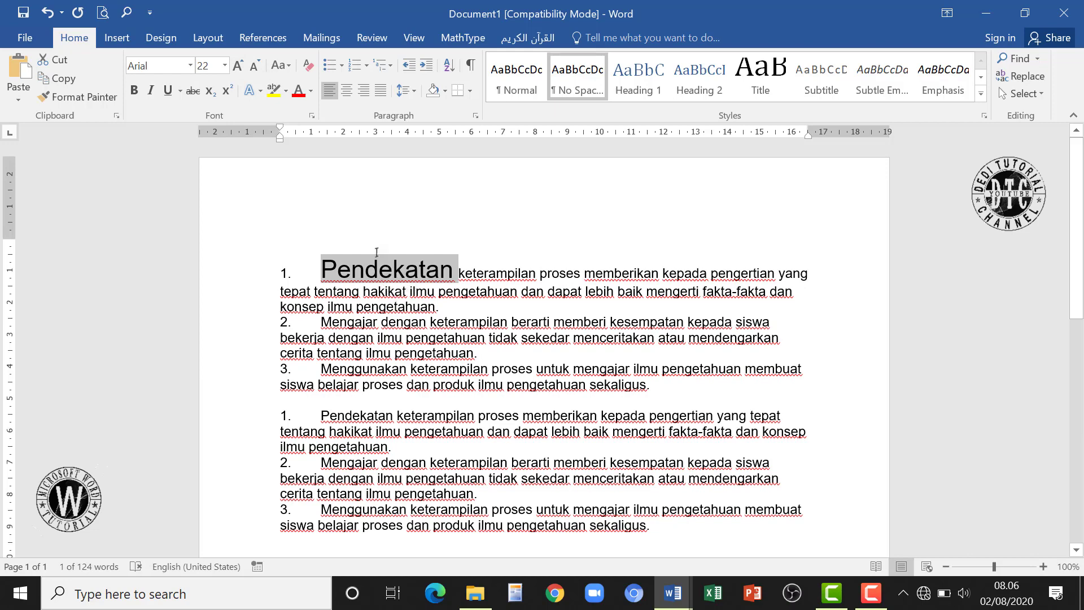
Use Format Painter to copy the enlarged word's formatting onto "Pendekatan keterampilan proses memberikan" in the lower list.
click(93, 104)
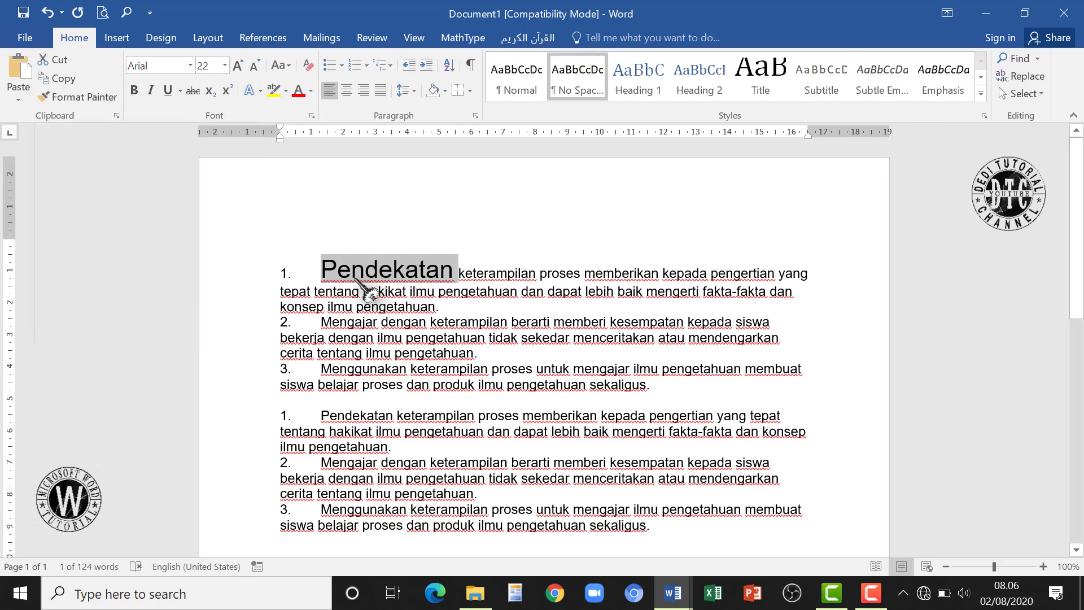
click(81, 98)
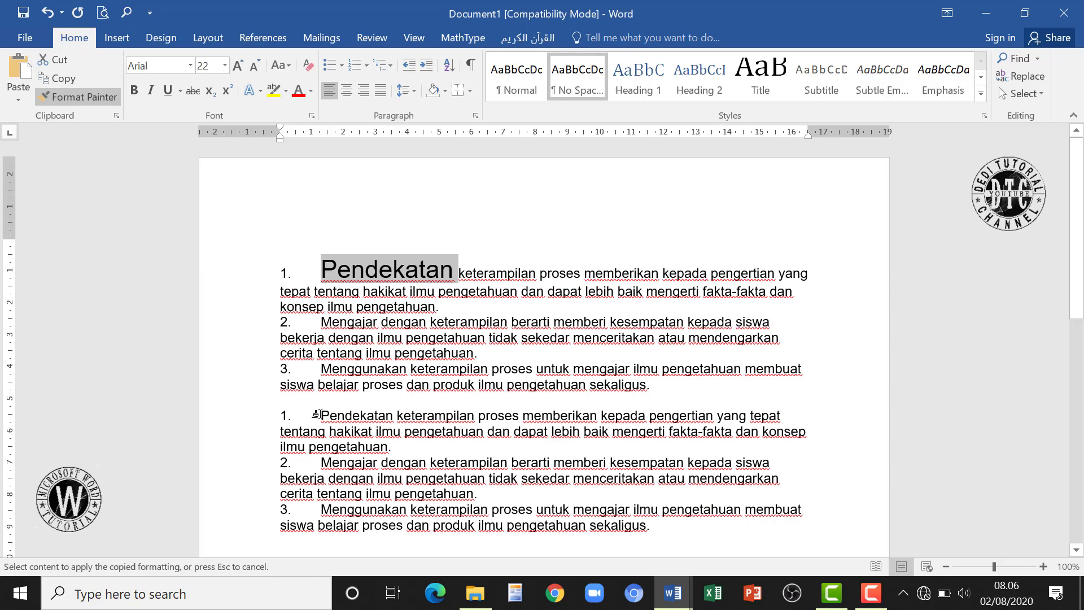
drag(316, 414, 569, 416)
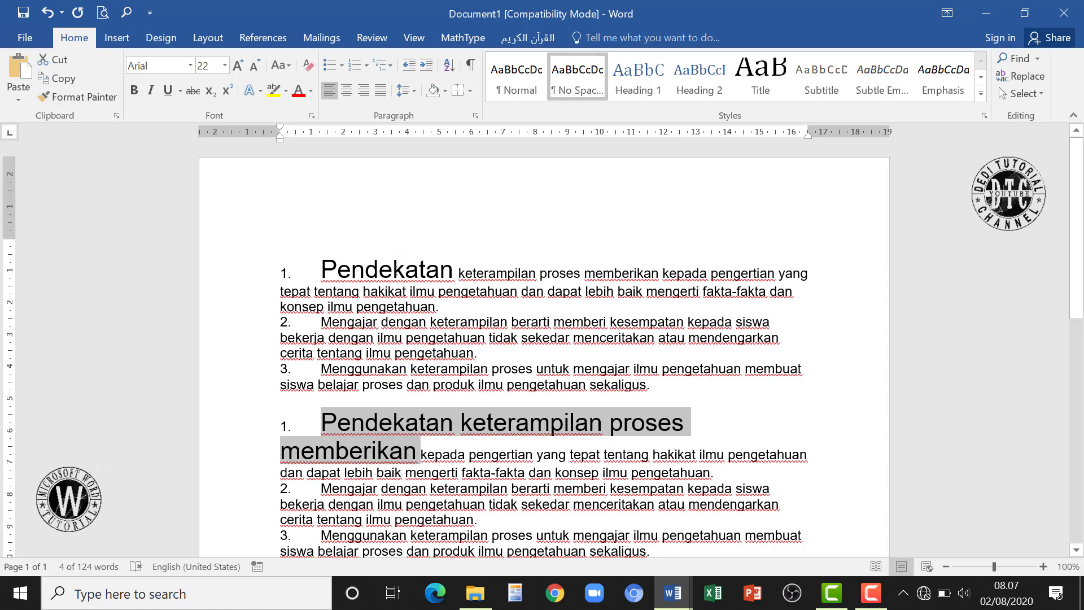
click(253, 164)
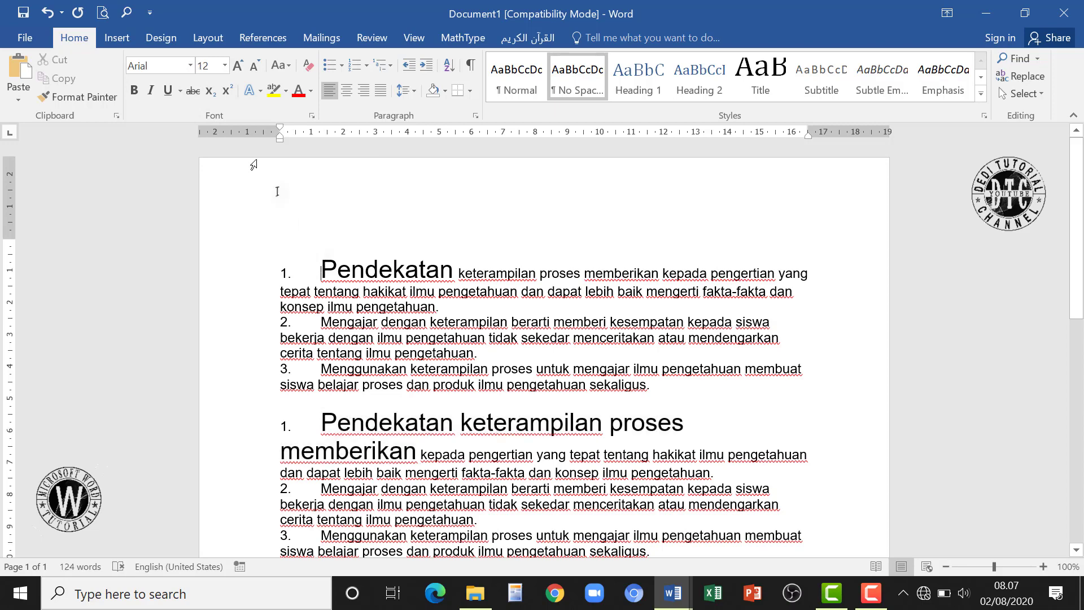
double_click(300, 275)
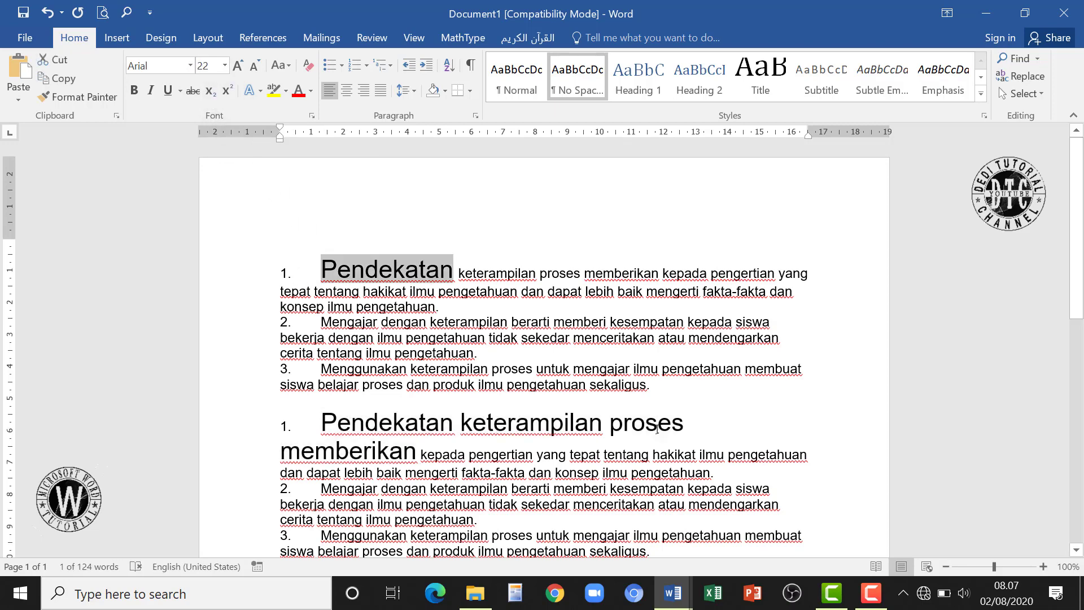
click(68, 99)
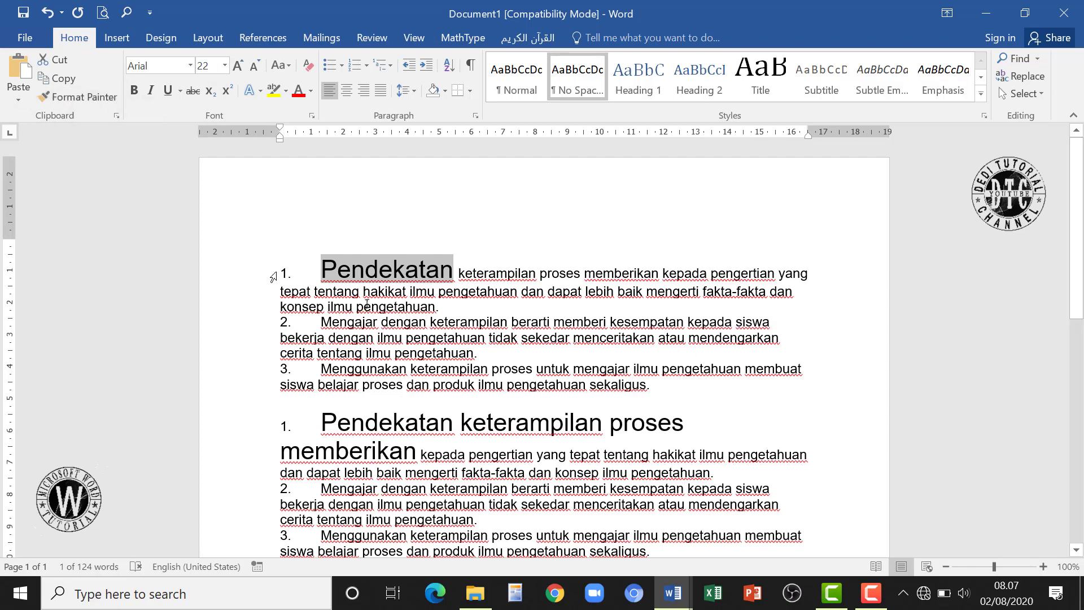
Undo the painted formatting in the lower list and the font size changes on "Pendekatan" in the upper list.
click(48, 11)
click(48, 11)
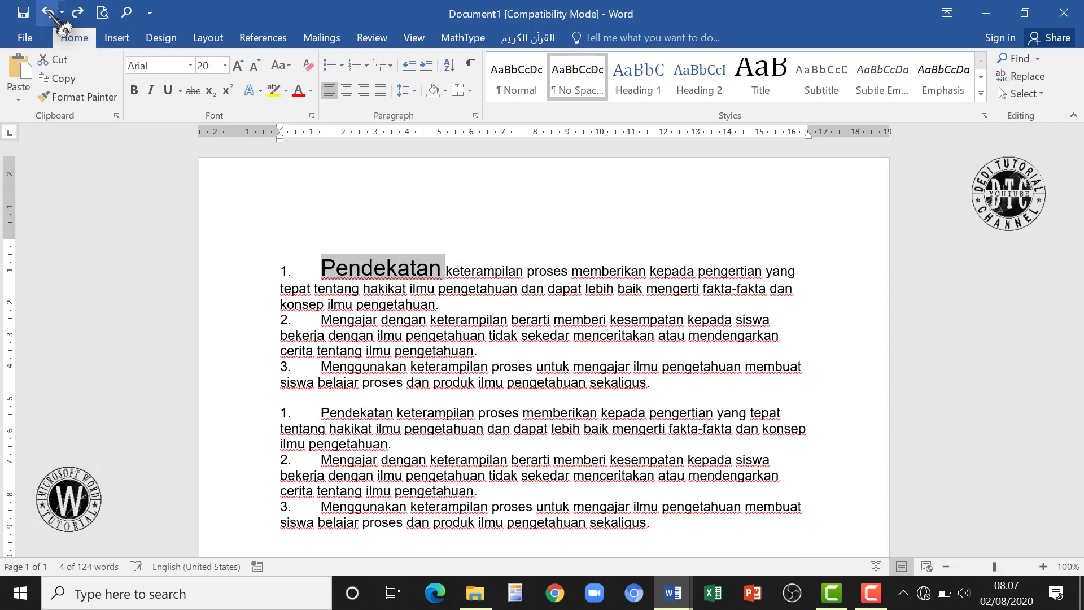
click(48, 11)
click(48, 11)
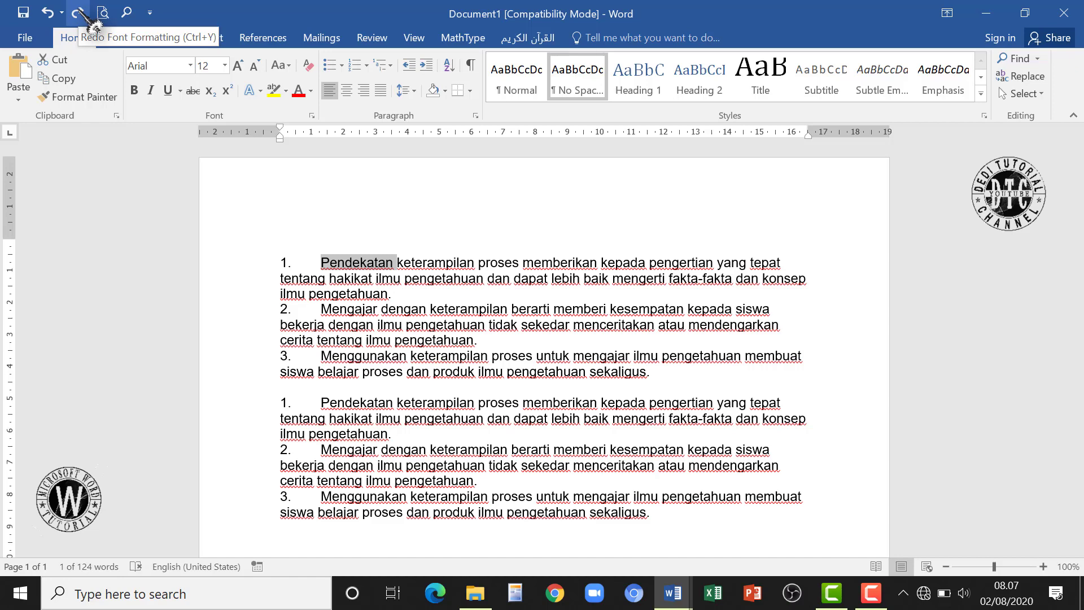
Redo the three font size changes on "Pendekatan" and undo them again.
click(77, 12)
click(78, 12)
click(78, 12)
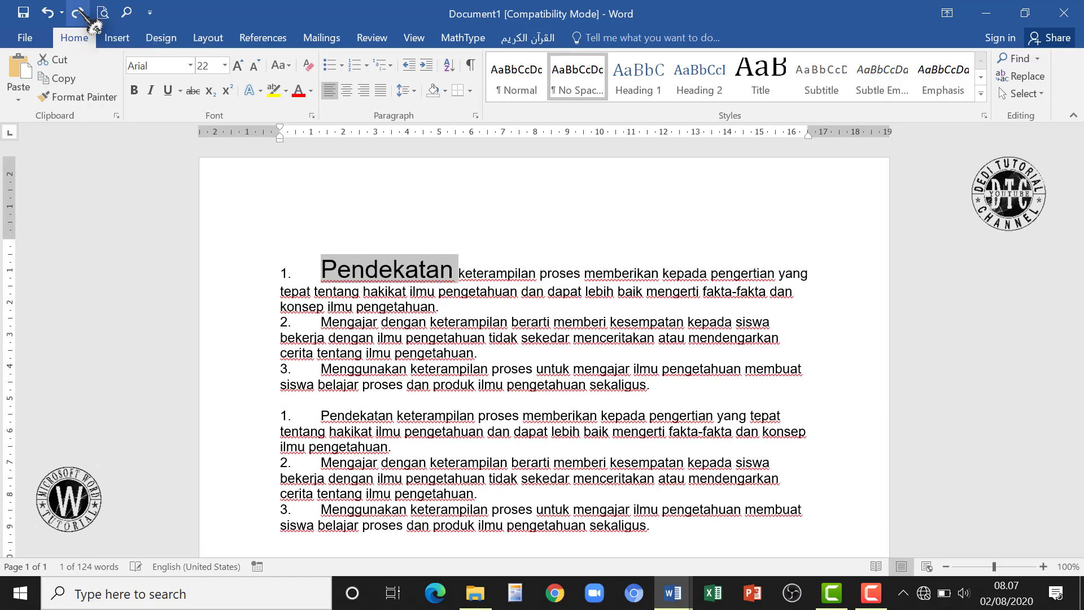
click(48, 13)
click(48, 12)
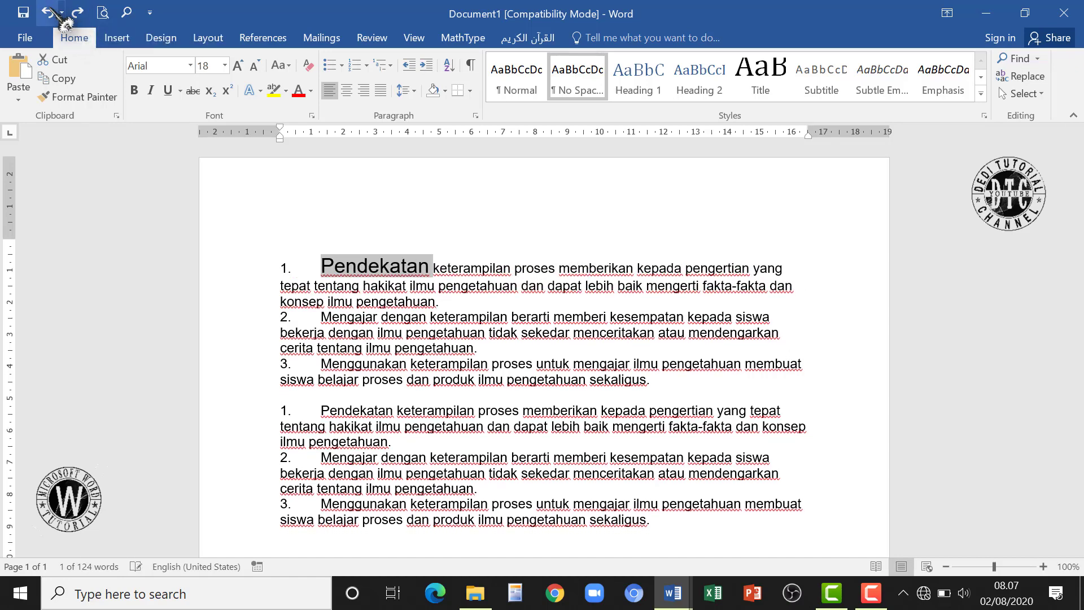
click(48, 13)
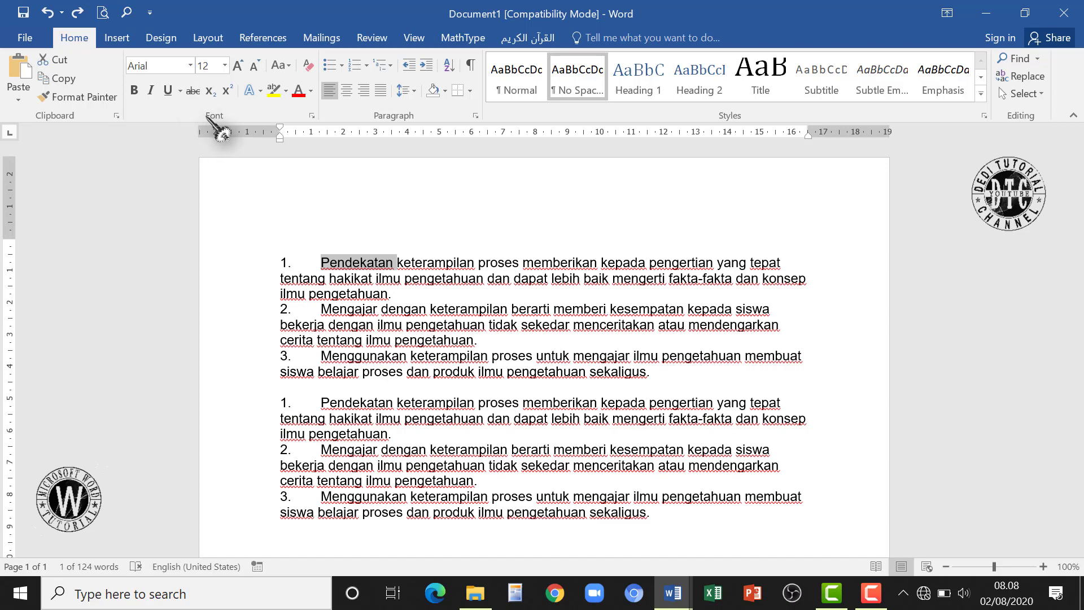
Make the word "Pendekatan" in the upper list's first item bold.
click(134, 90)
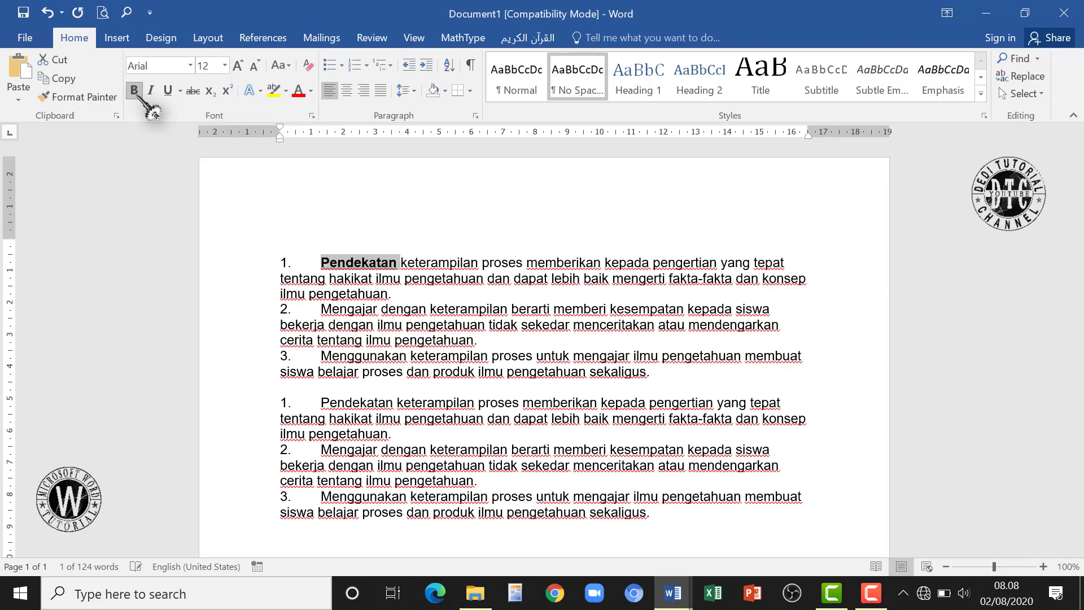
click(356, 258)
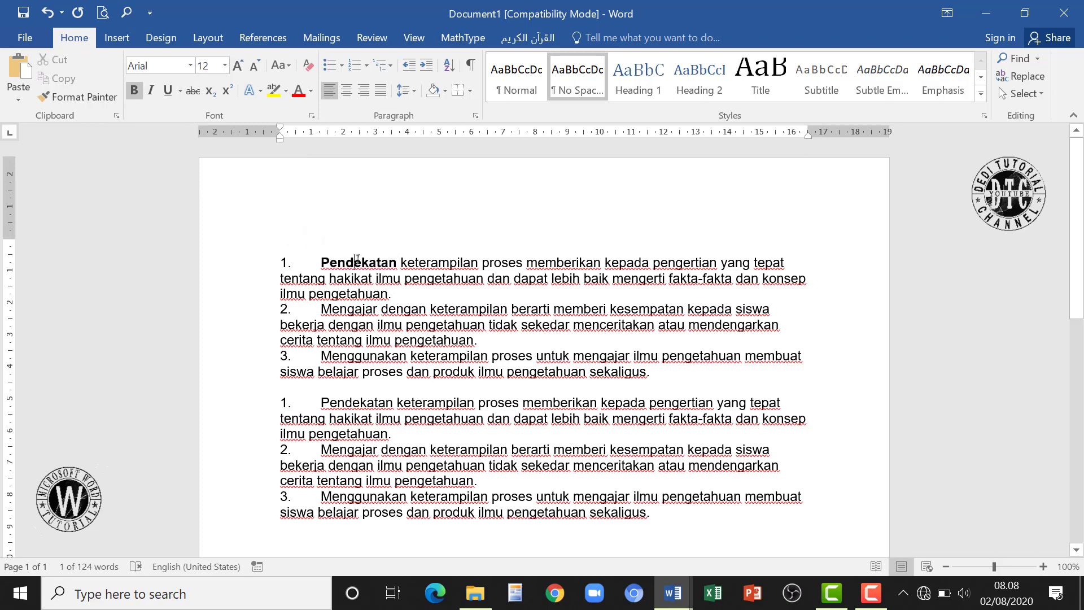
Italicize "Pendekatan" in the upper list's first item and remove the italics again.
double_click(337, 257)
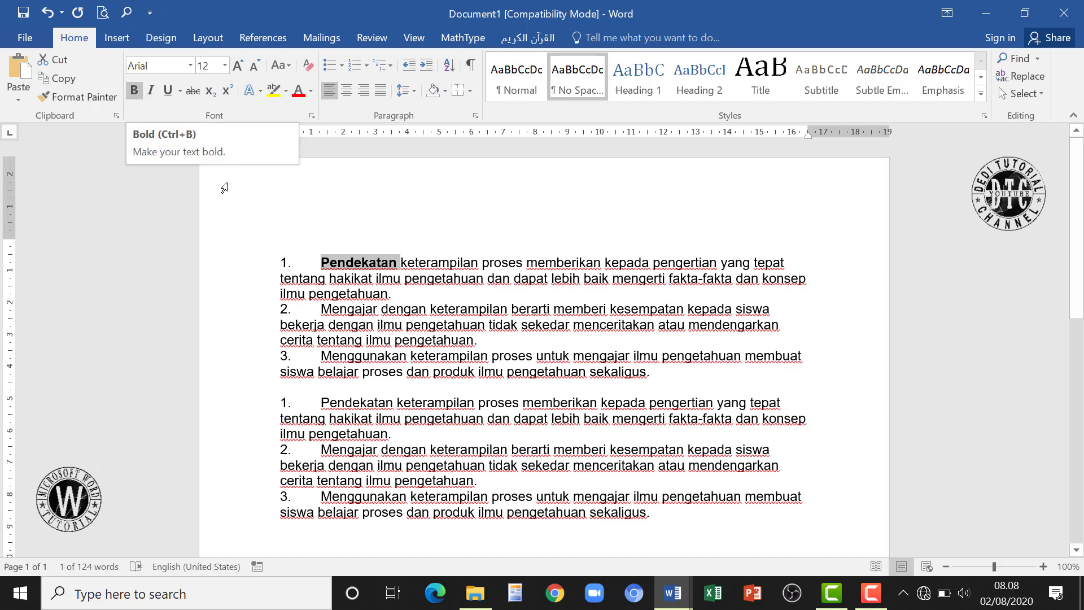
click(151, 91)
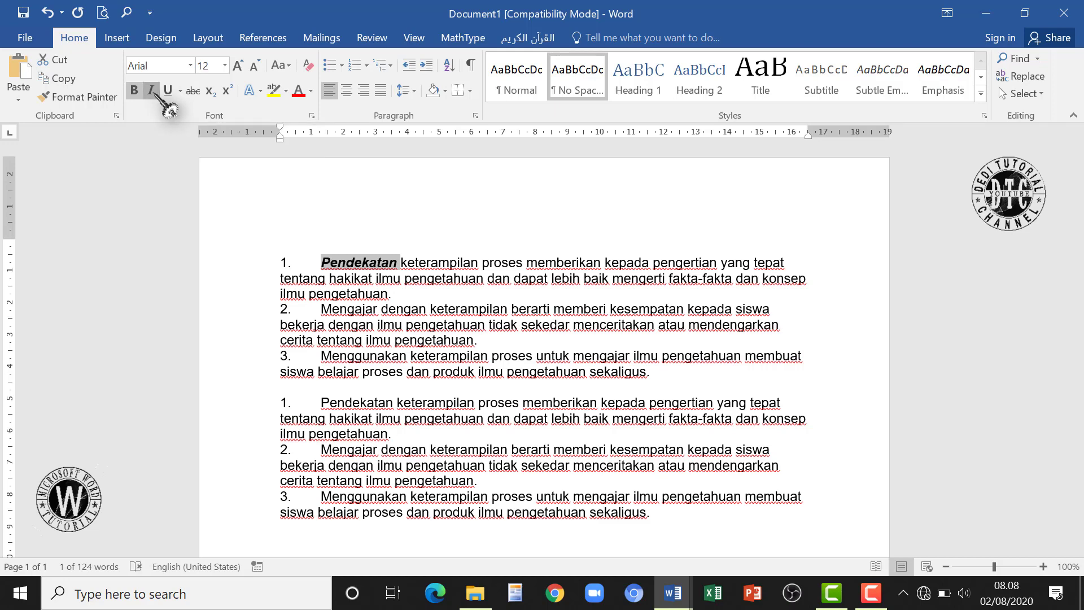
click(152, 92)
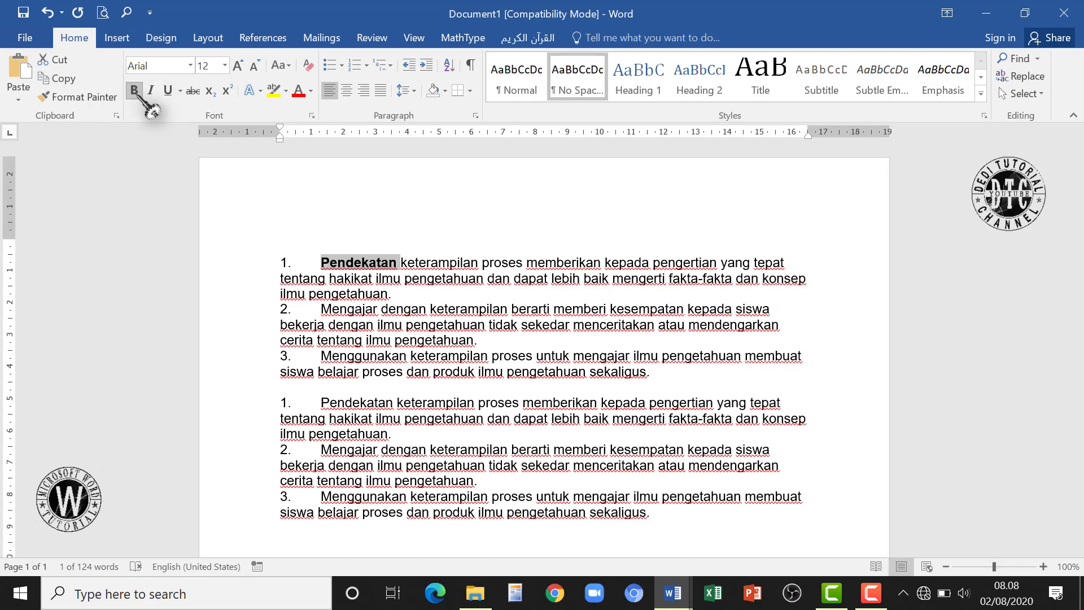
Remove the bold from "Pendekatan" in the upper list's first item and underline the word instead.
click(135, 93)
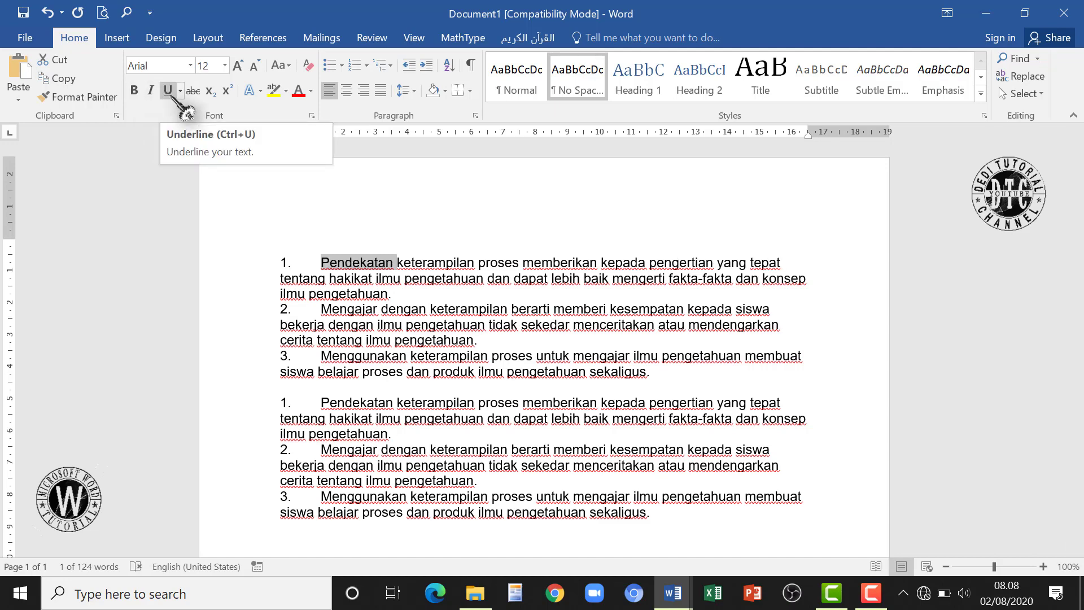
click(169, 91)
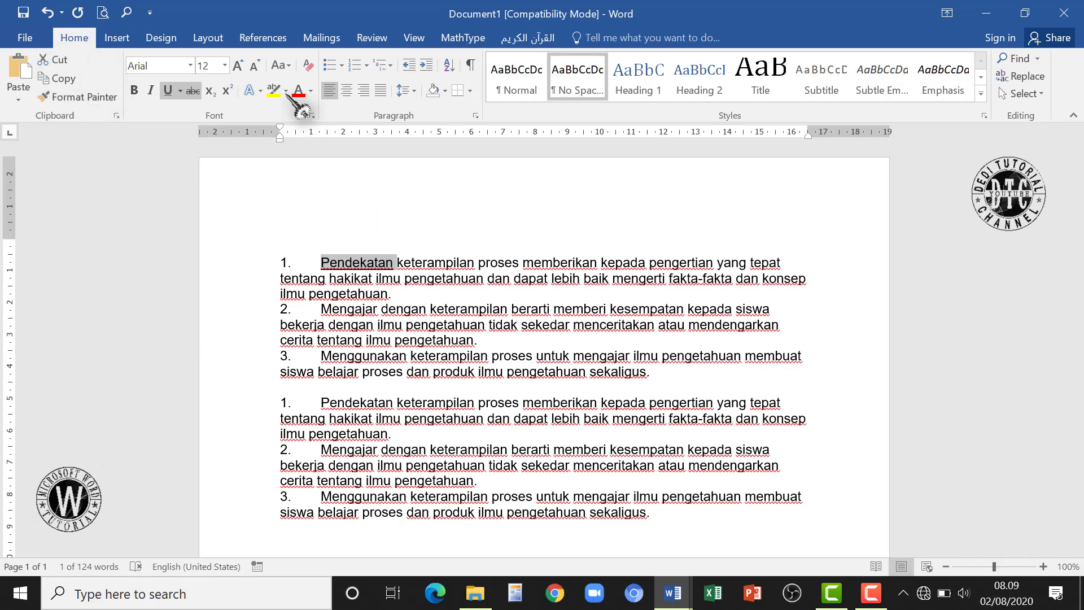
click(339, 241)
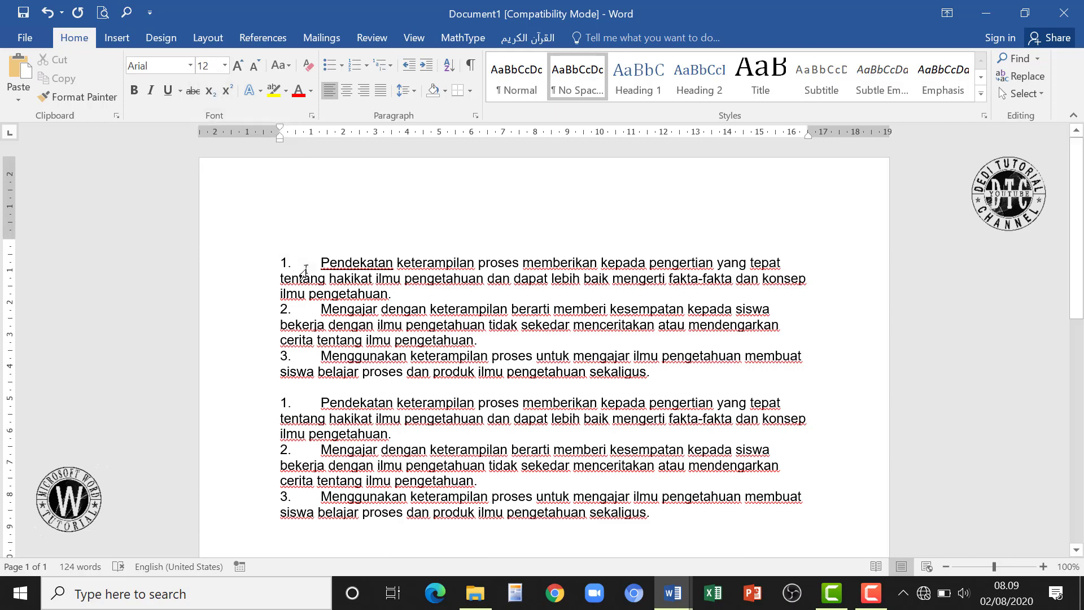
click(190, 66)
drag(272, 262, 640, 546)
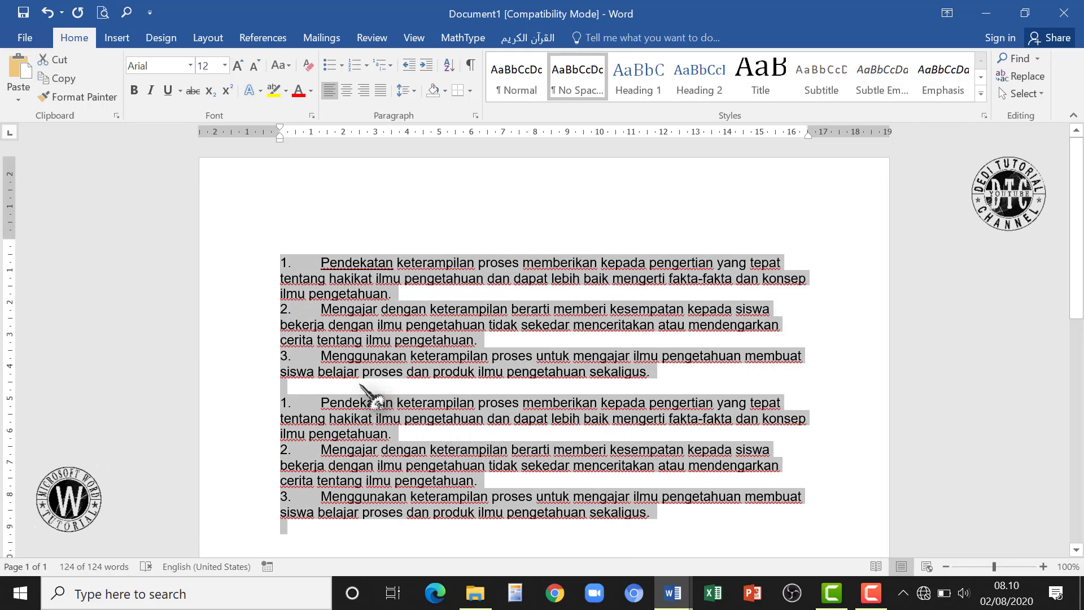
click(616, 231)
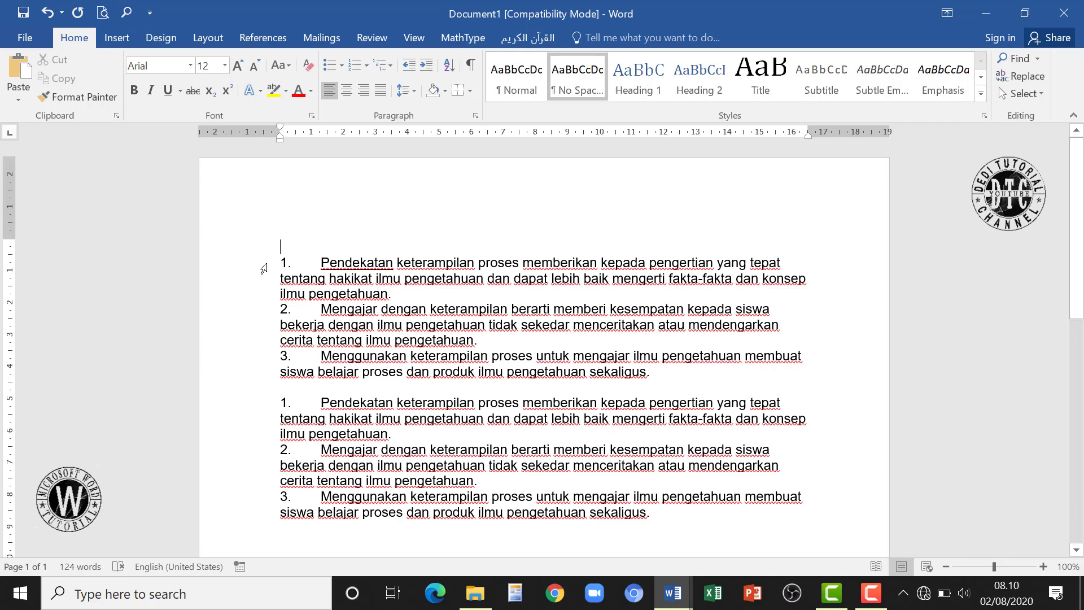
drag(264, 268, 244, 558)
scroll(556, 452, up, 4)
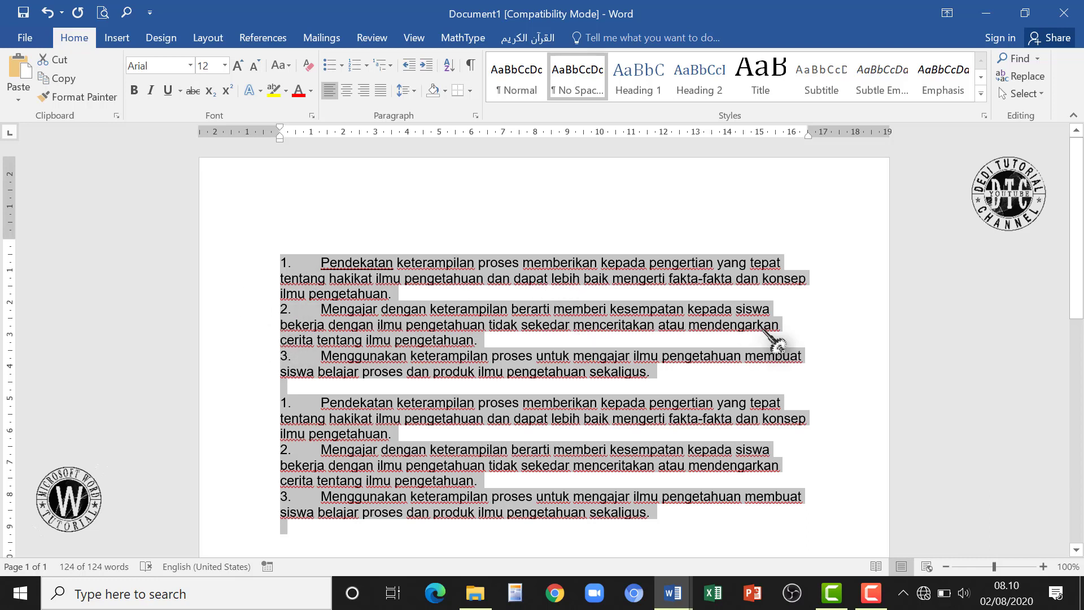
click(825, 325)
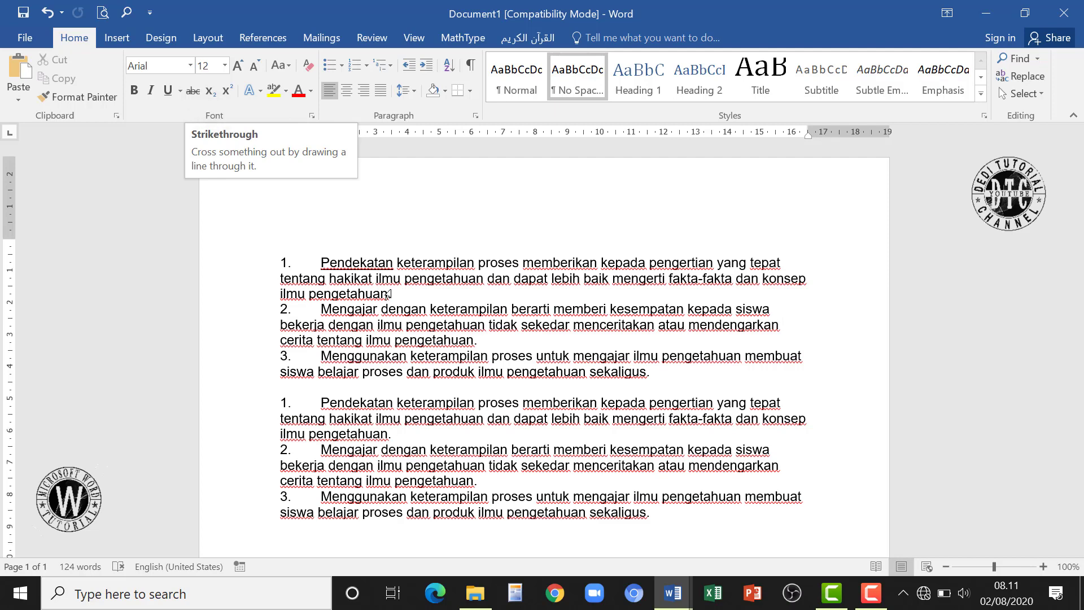
Apply strikethrough to the underlined word "Pendekatan" in the upper list's first item.
click(352, 262)
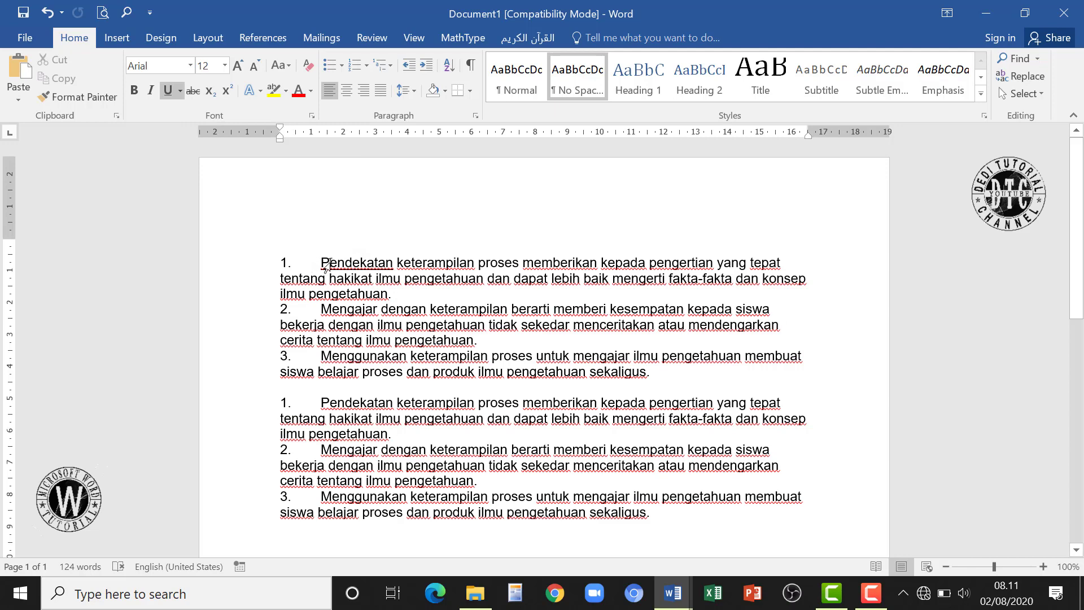
double_click(331, 264)
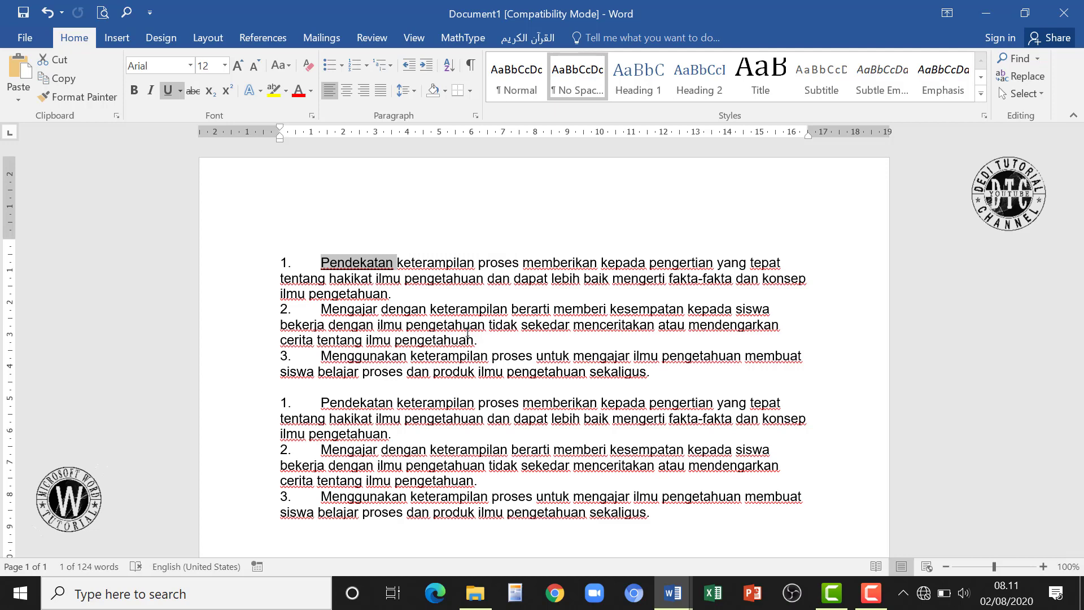
click(192, 90)
click(435, 263)
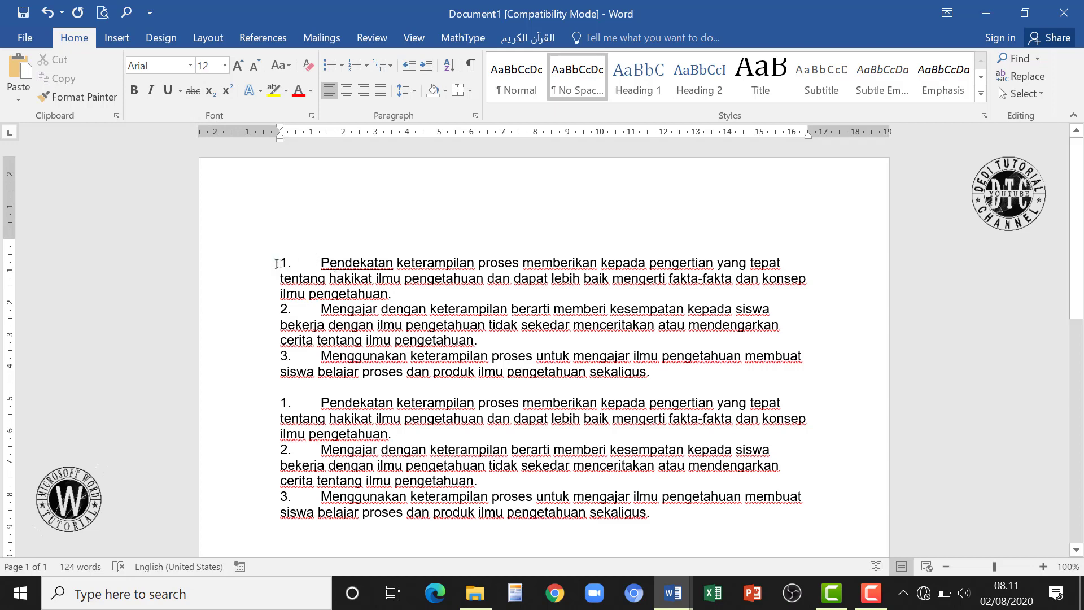
Enlarge the text of both numbered lists to font size 18.
drag(251, 271, 394, 463)
scroll(394, 463, up, 4)
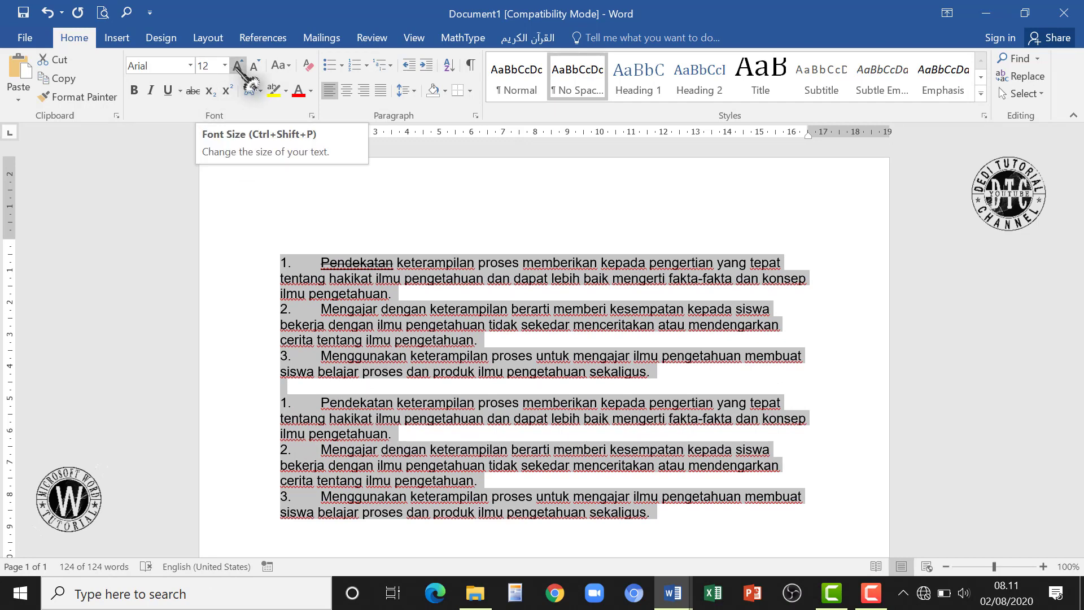
click(238, 66)
click(238, 66)
click(238, 66)
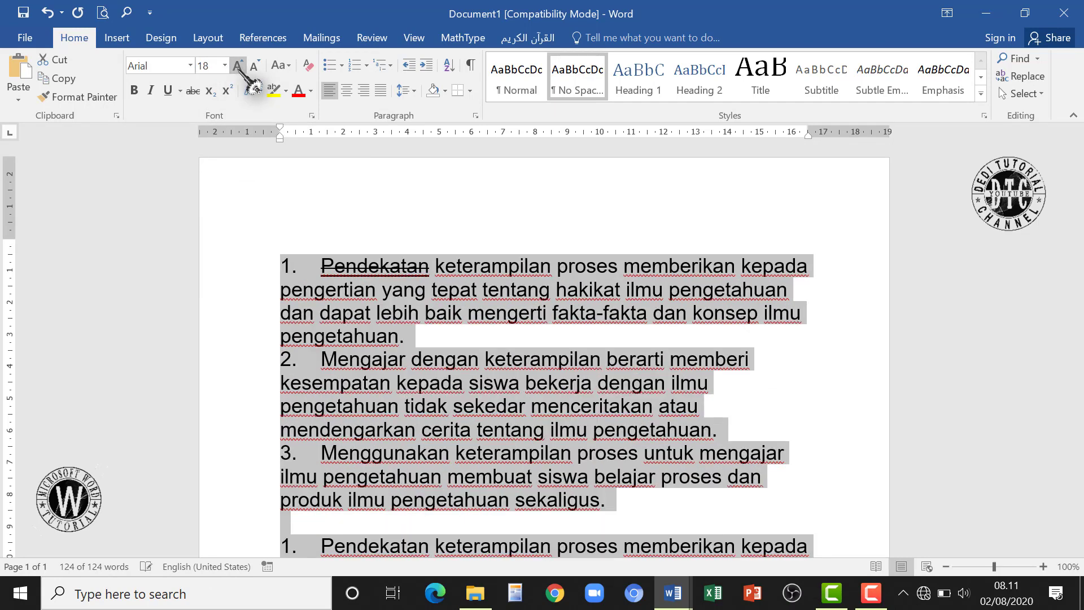
scroll(619, 291, down, 1)
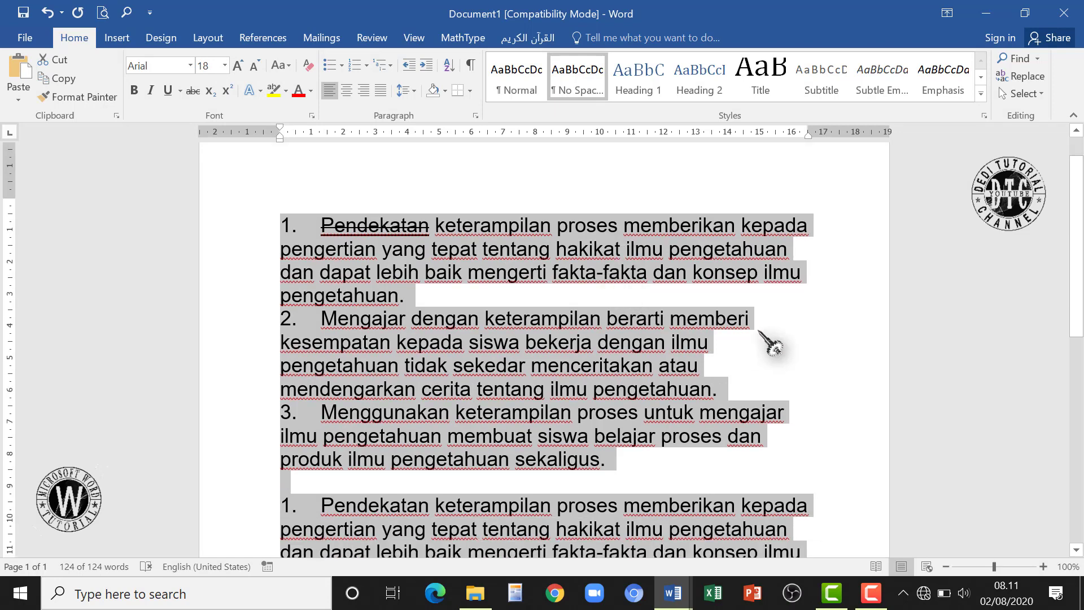
click(769, 341)
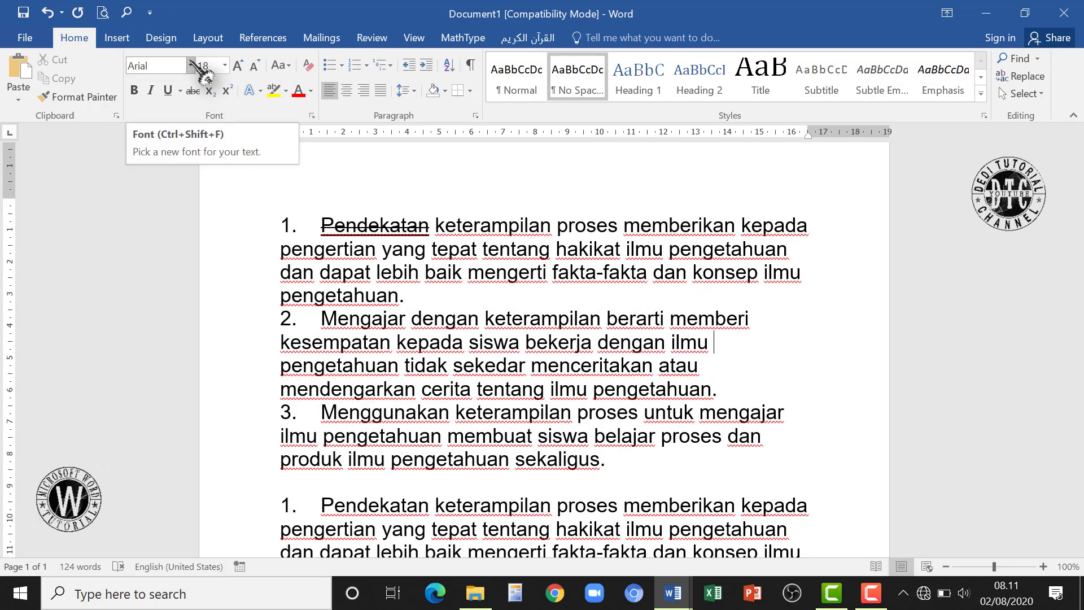
Change the font of both numbered lists to Brush Script MT and set the size to 26.
click(192, 65)
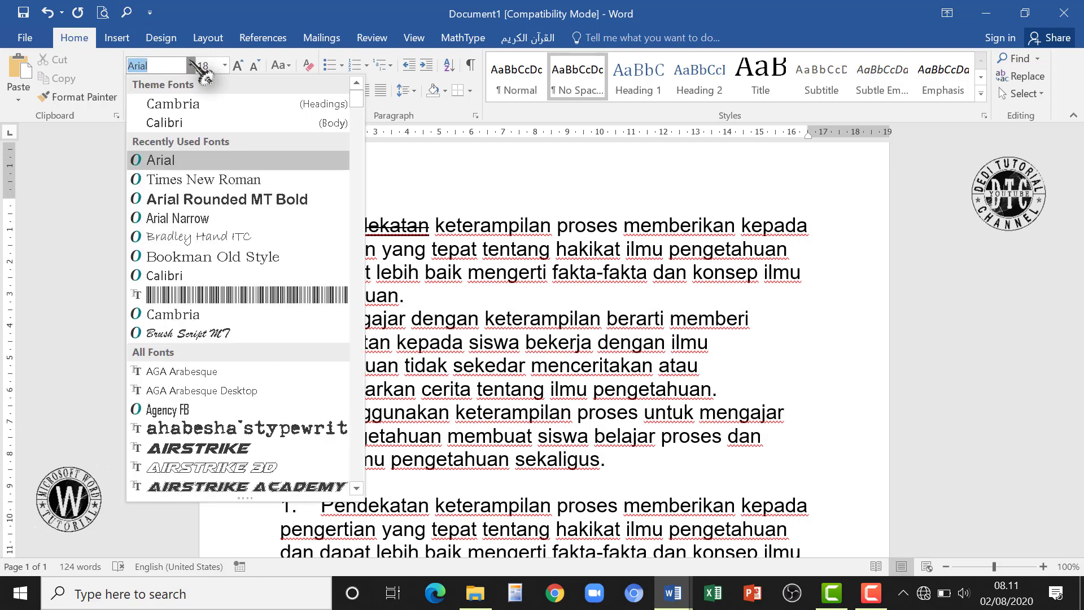
click(651, 226)
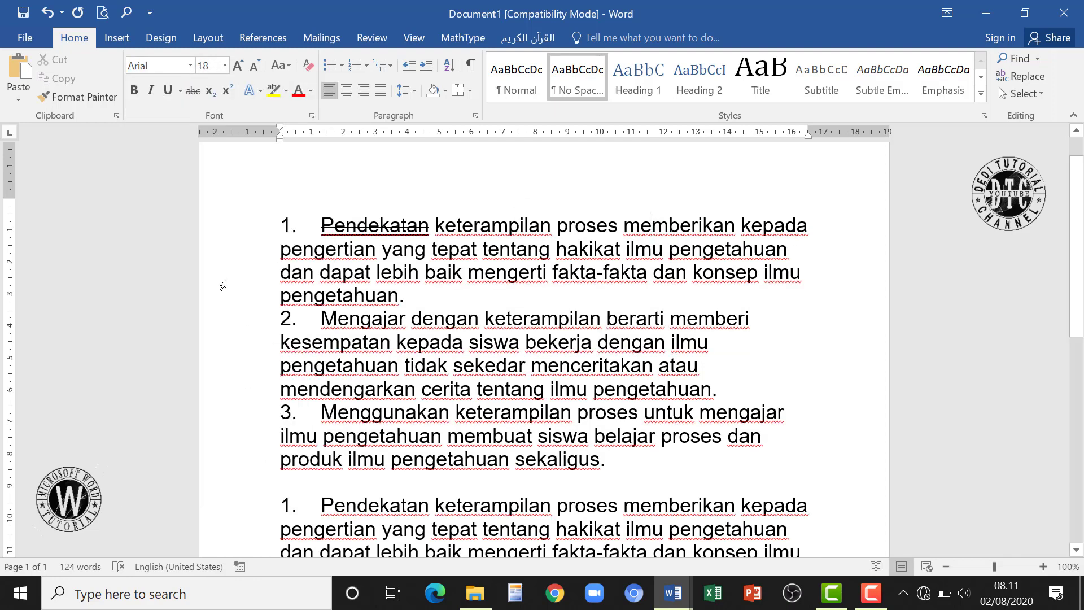
drag(236, 228, 325, 457)
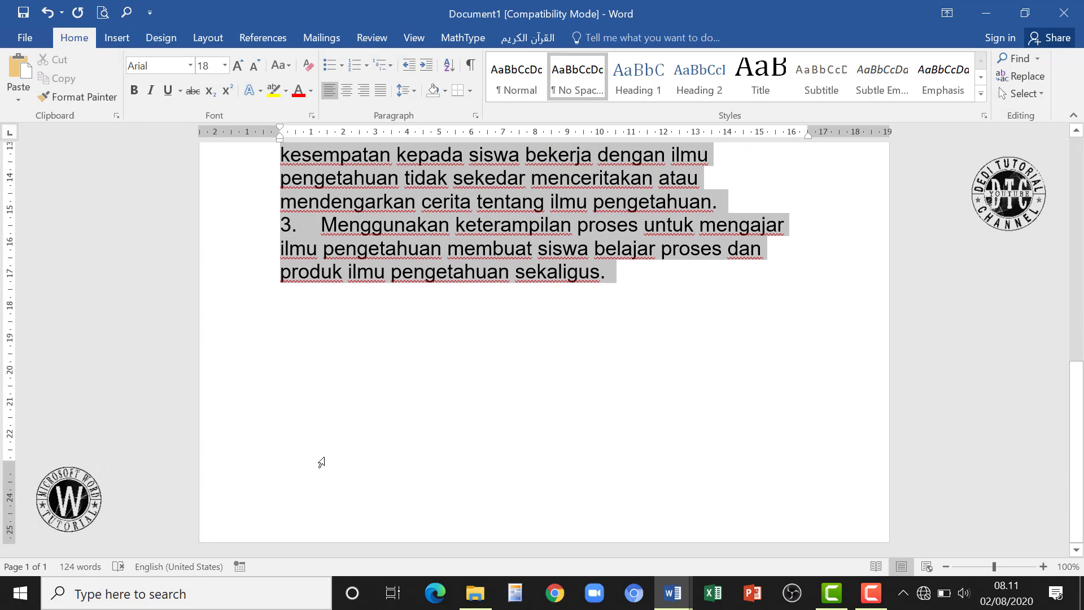
scroll(321, 462, up, 10)
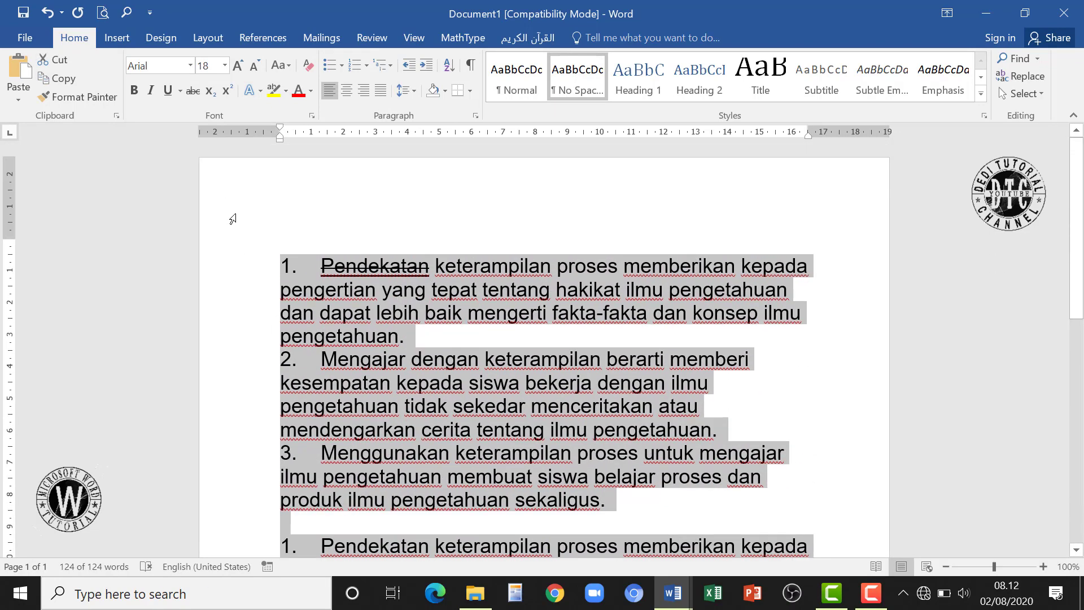
click(190, 66)
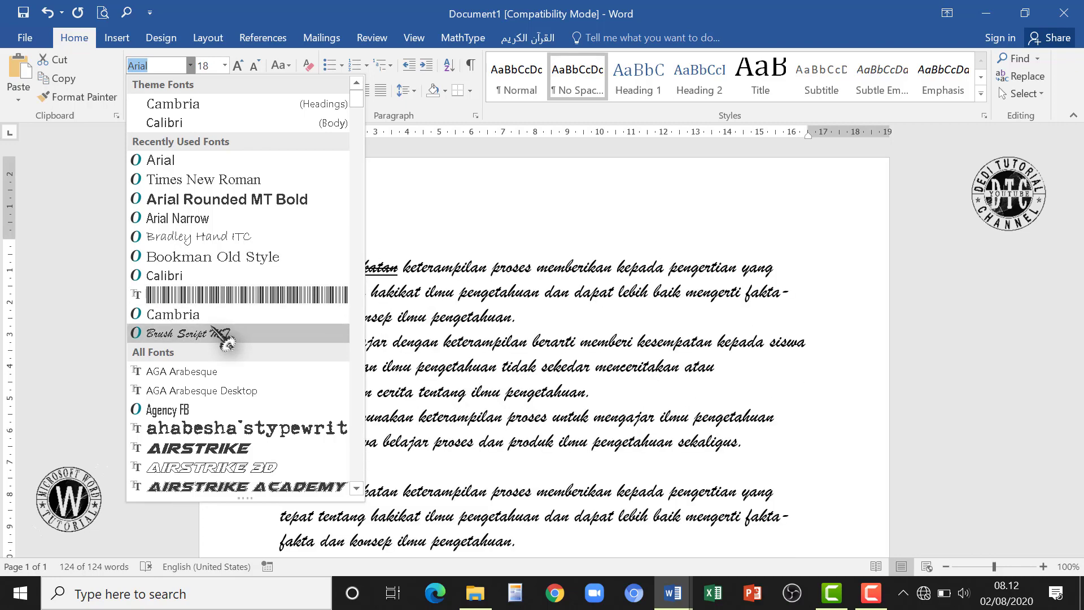
scroll(222, 337, down, 3)
scroll(223, 337, up, 3)
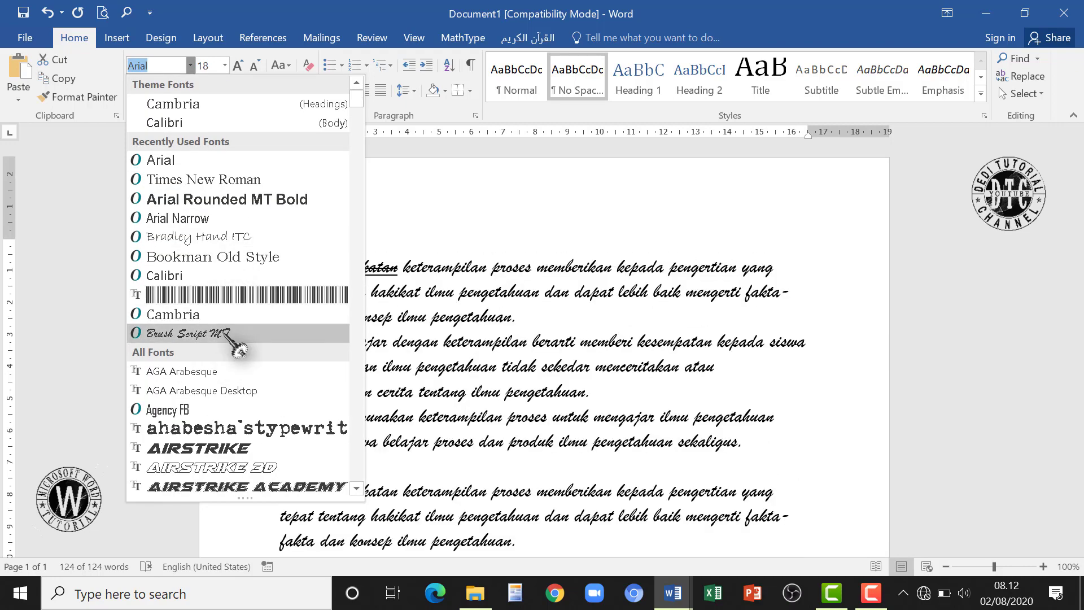
click(225, 333)
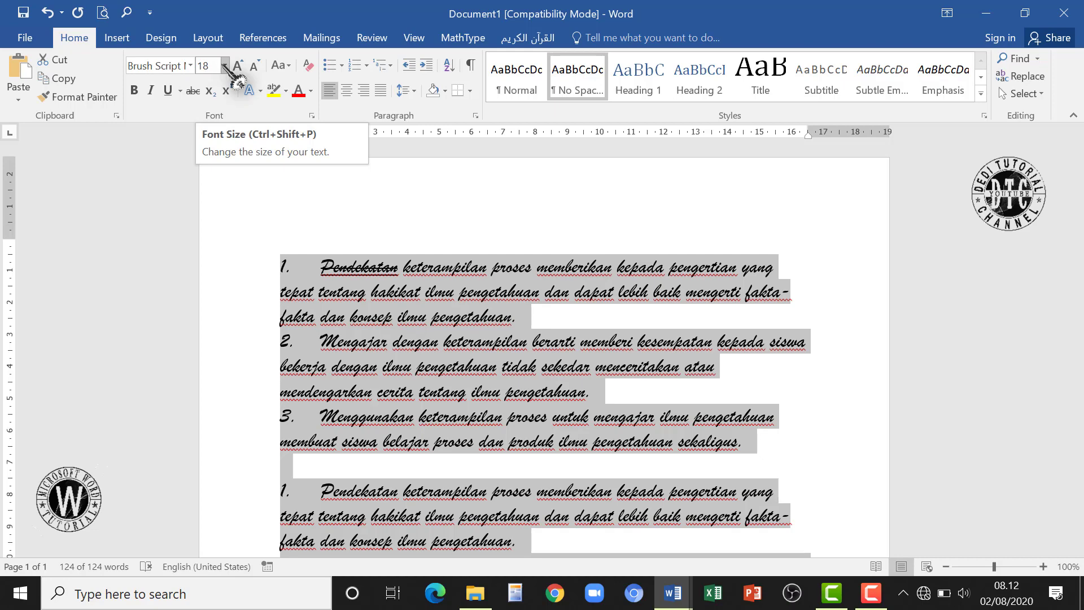
click(224, 66)
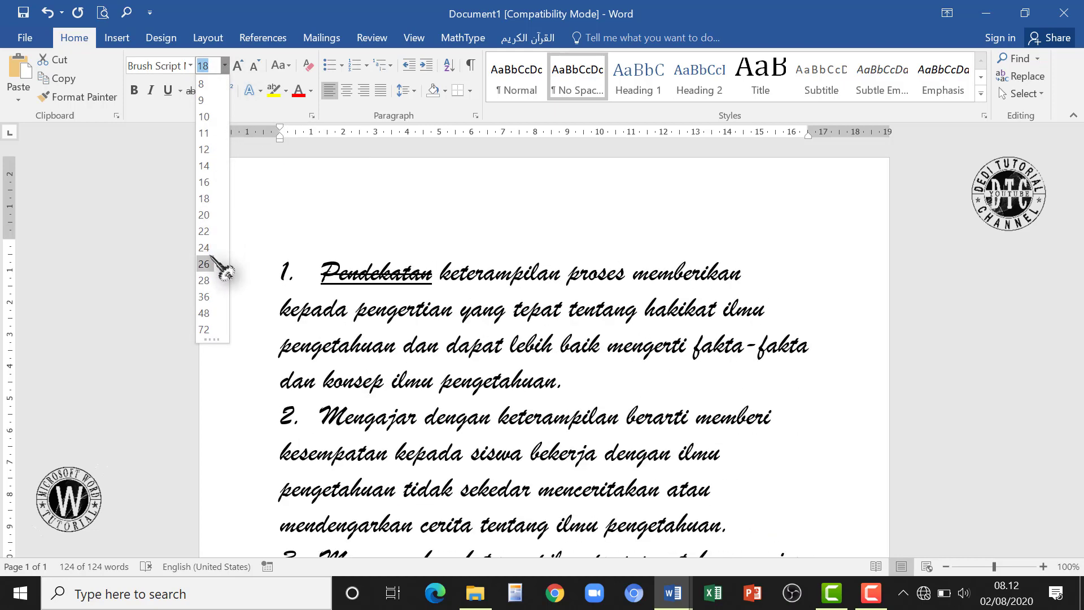
click(211, 263)
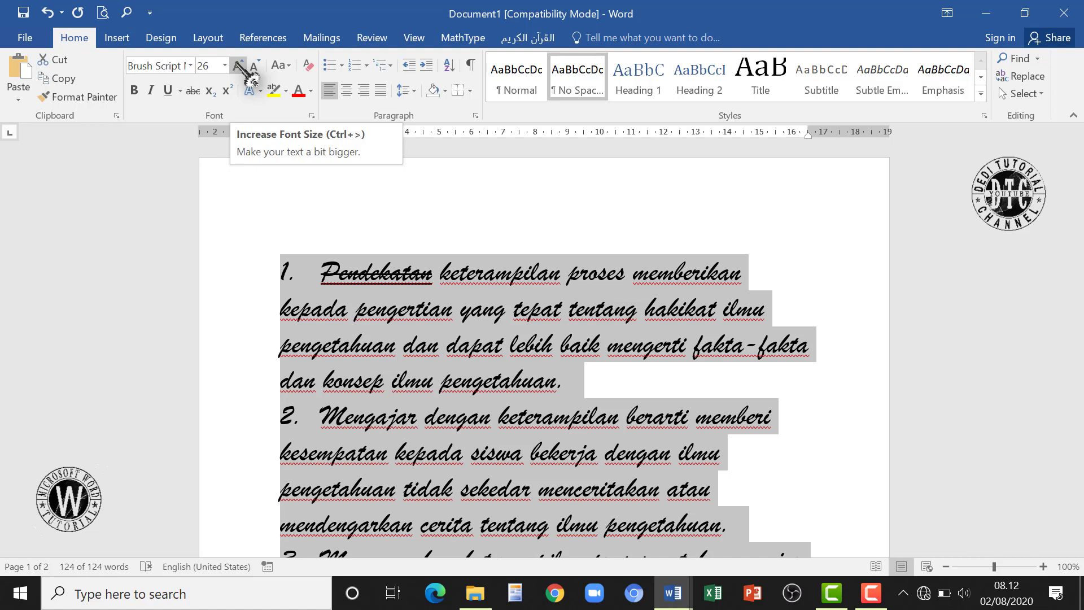
Increase the font size of both lists one increment at a time up to 90.
click(238, 66)
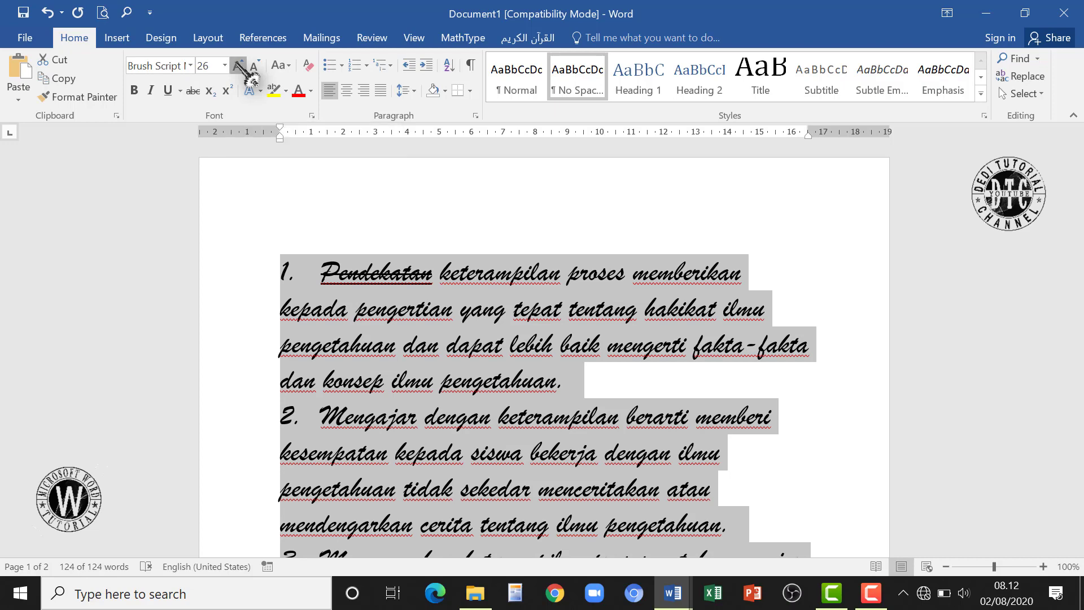
click(238, 66)
click(238, 66)
click(237, 66)
click(238, 66)
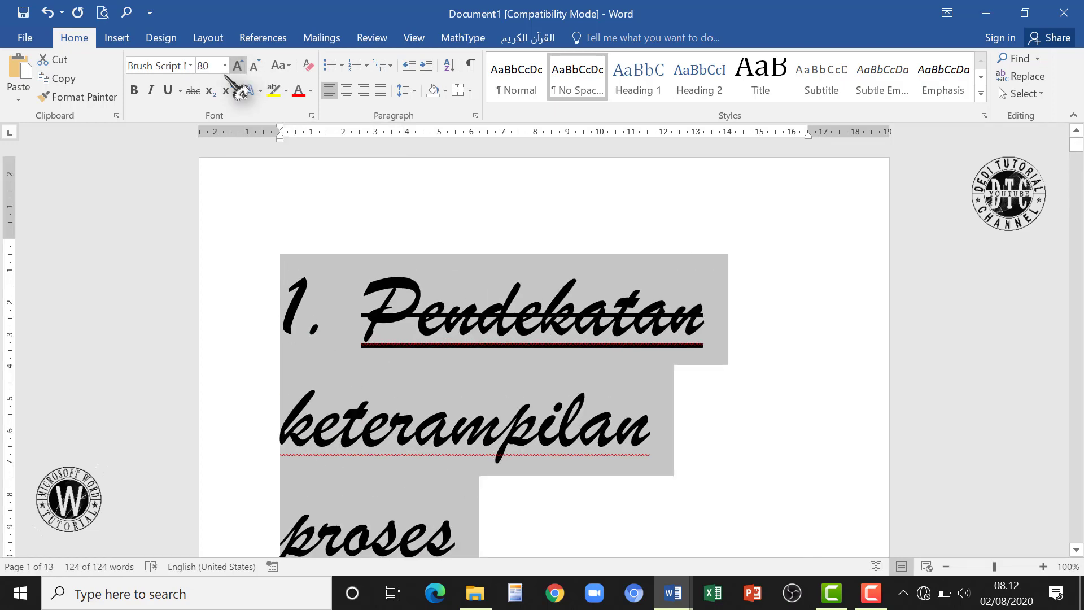
click(225, 66)
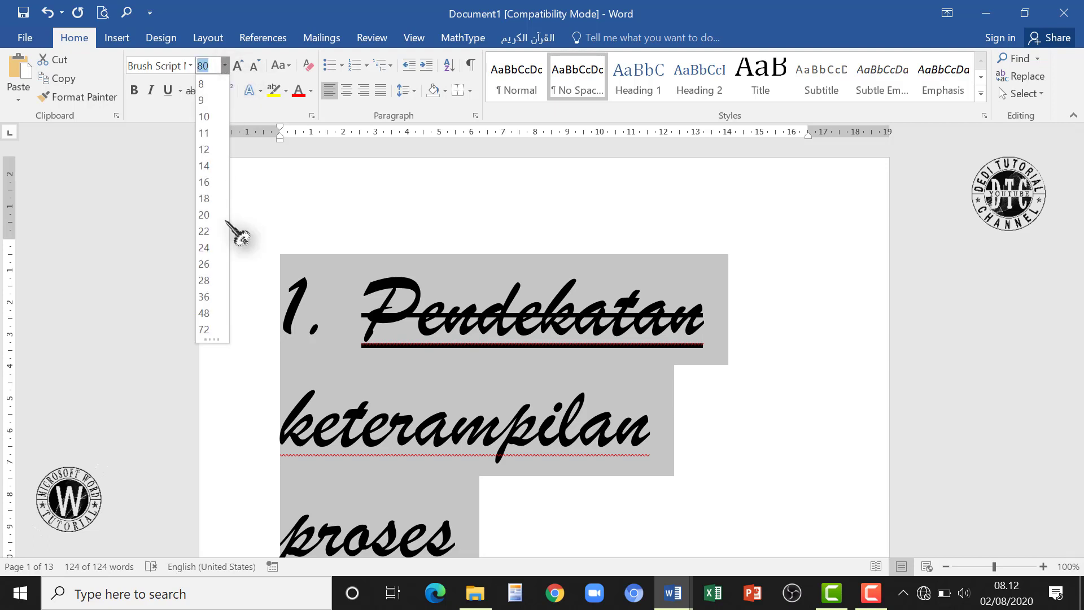
click(238, 66)
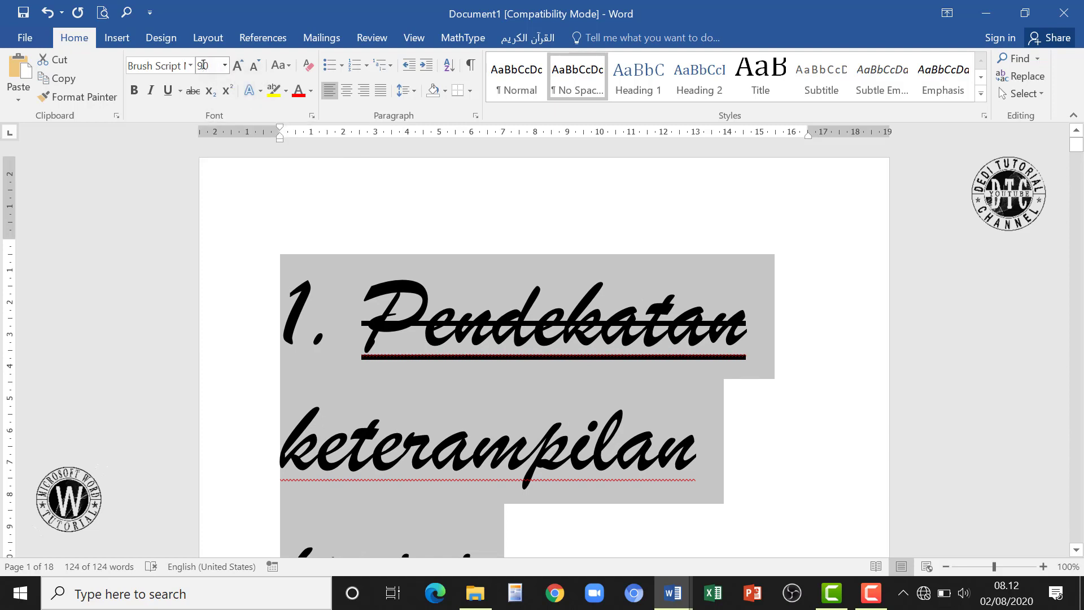
Decrease the font size of both lists one increment at a time down to 26.
click(256, 66)
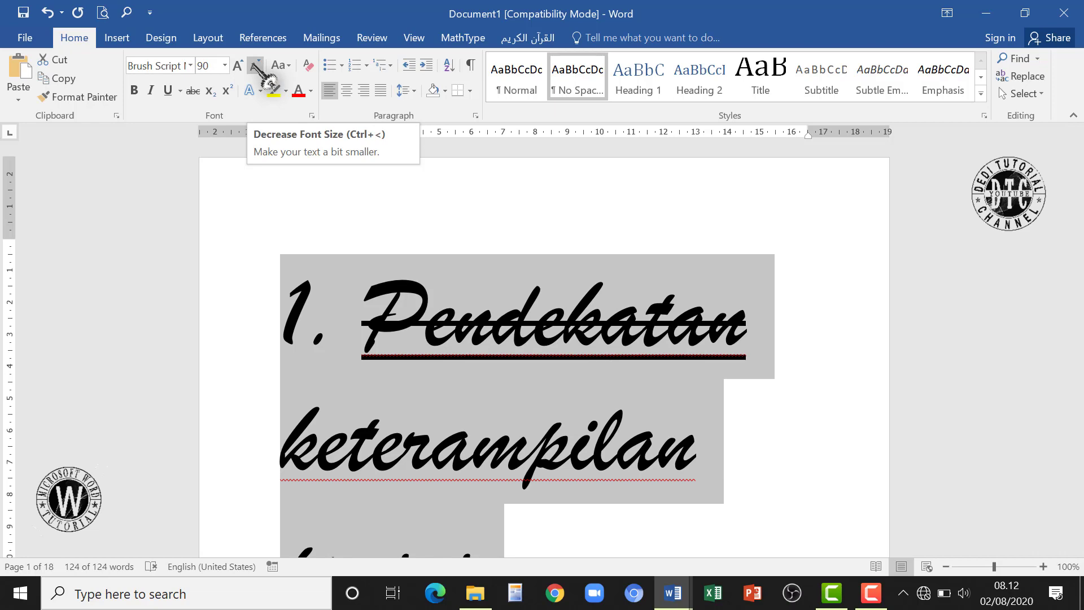
click(256, 66)
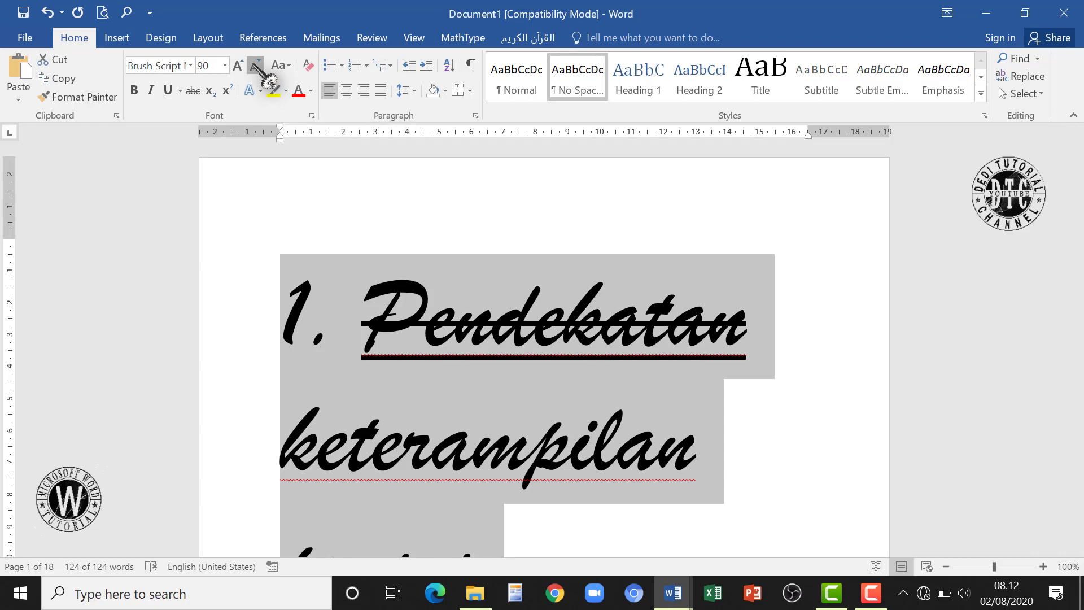
click(256, 66)
click(255, 66)
click(256, 66)
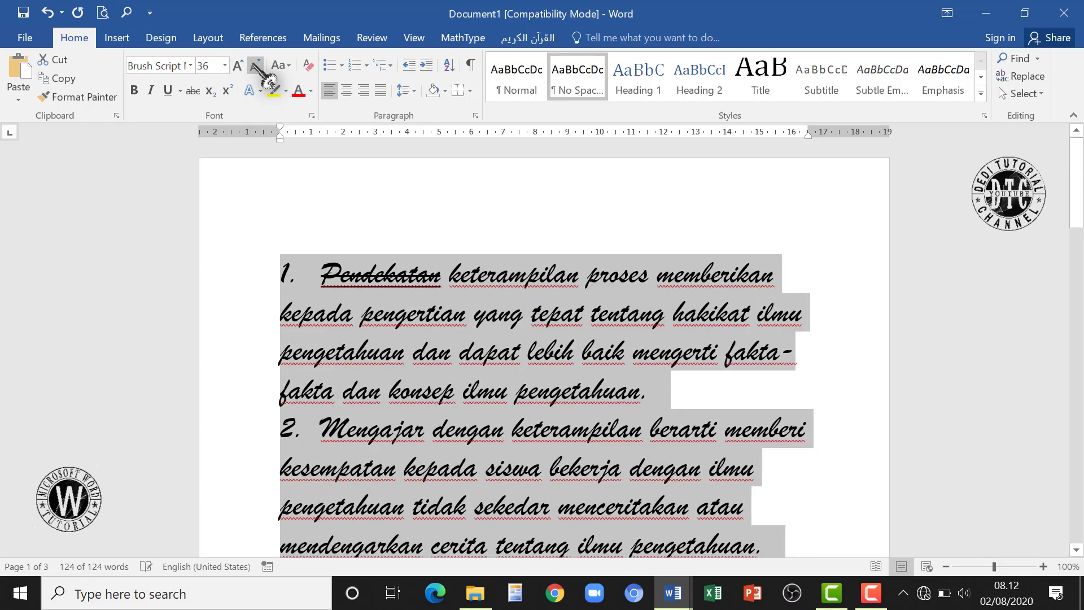
click(256, 66)
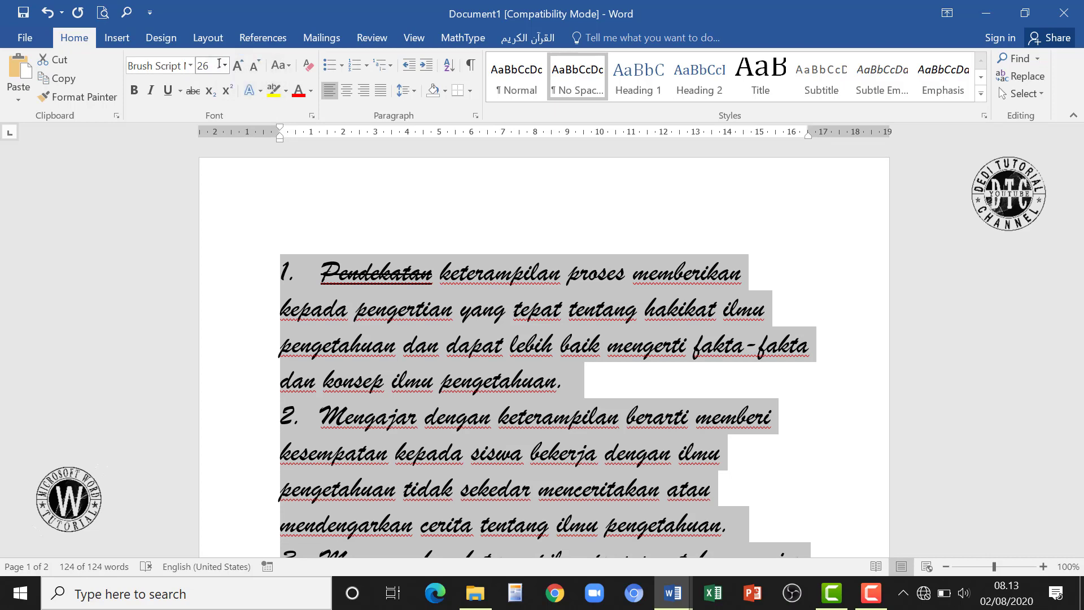
click(225, 66)
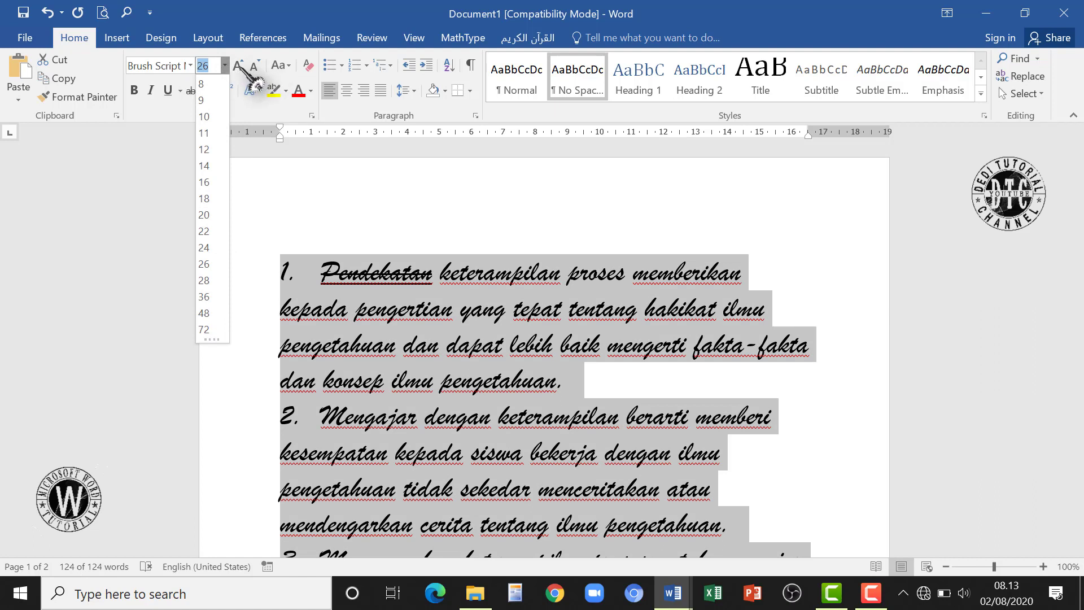
Add the text H2O in Arial size 20 on a new line below the last numbered item on page 2.
click(394, 284)
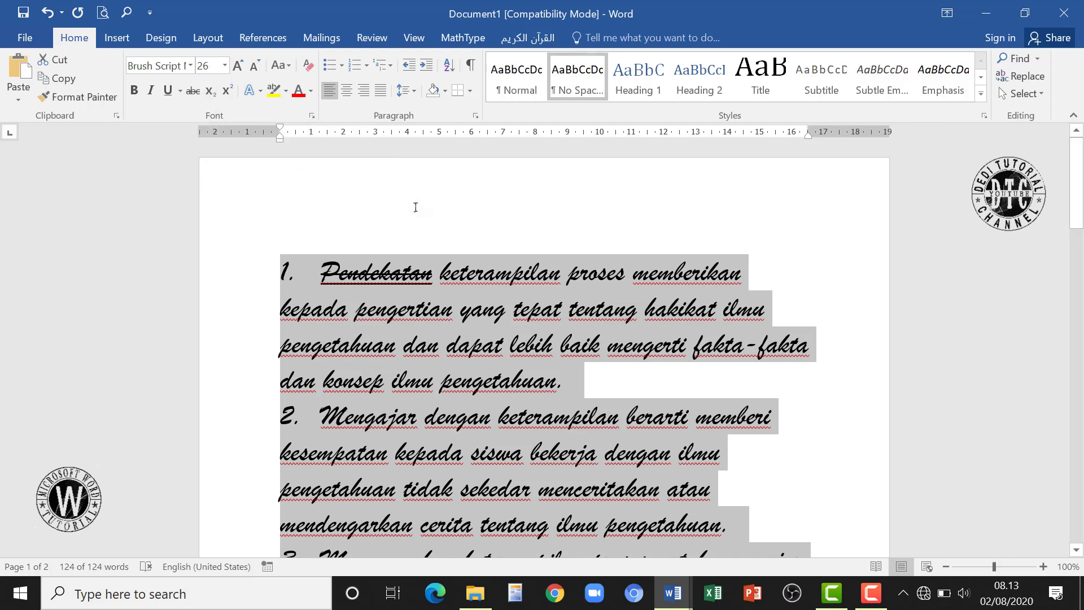
click(416, 222)
scroll(421, 242, down, 5)
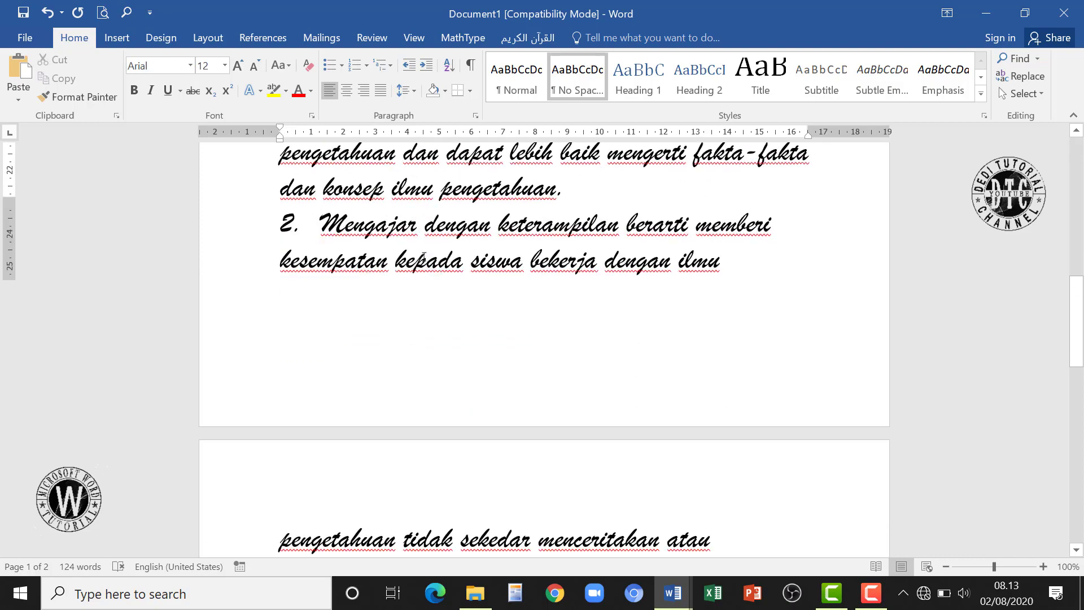
scroll(424, 257, down, 4)
key(ctrl+End)
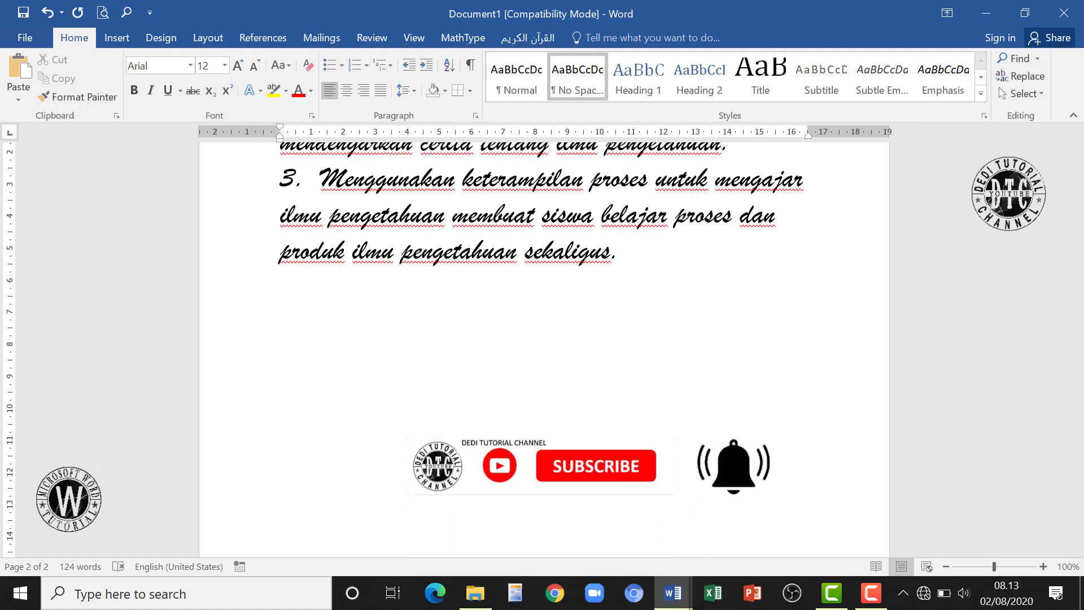
click(238, 63)
click(237, 63)
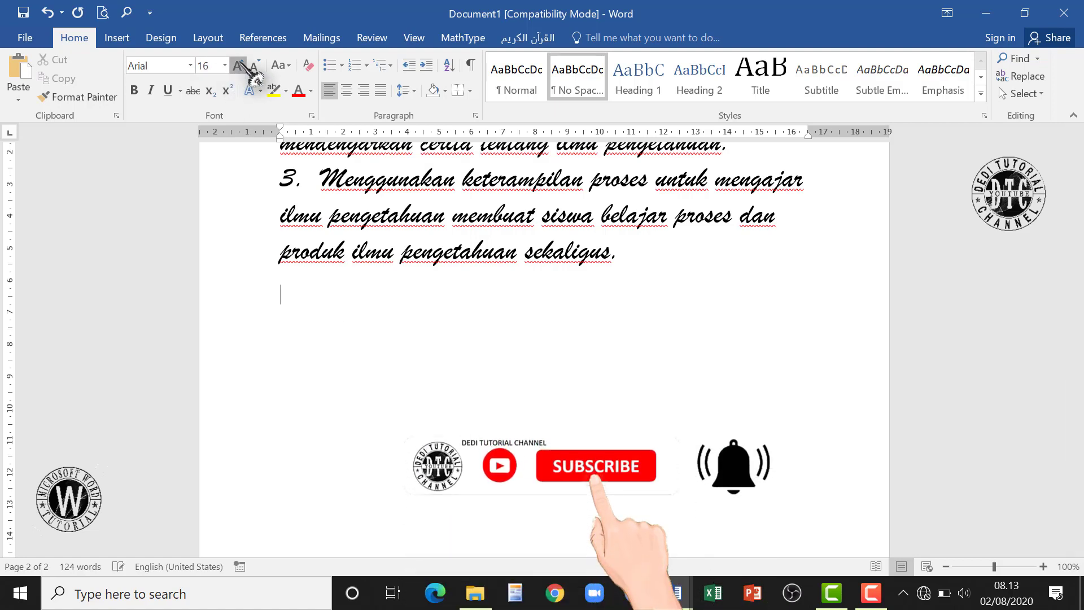
click(237, 63)
click(238, 64)
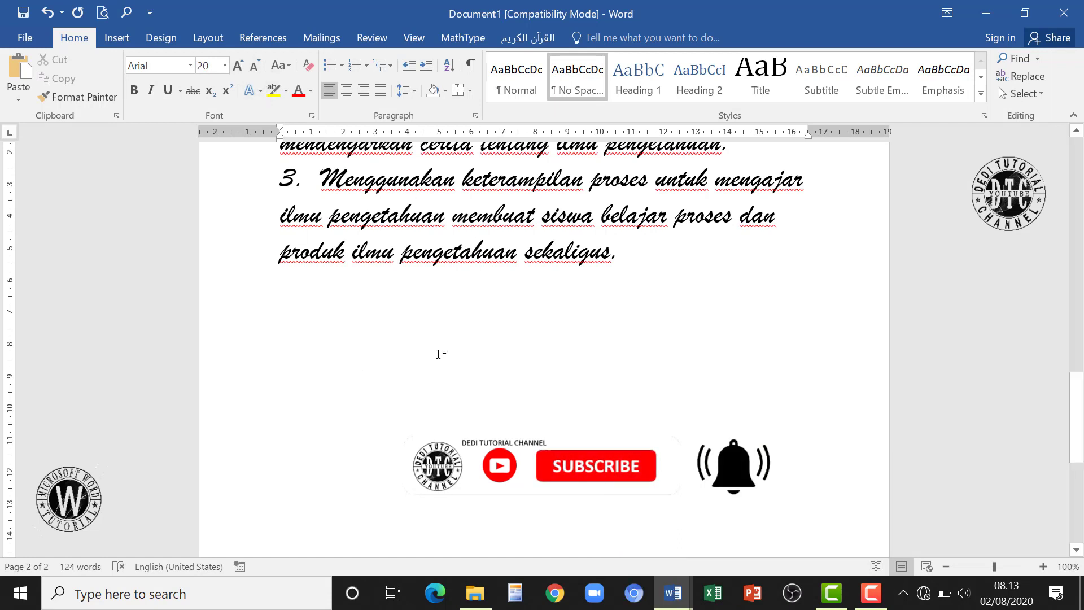
text(H)
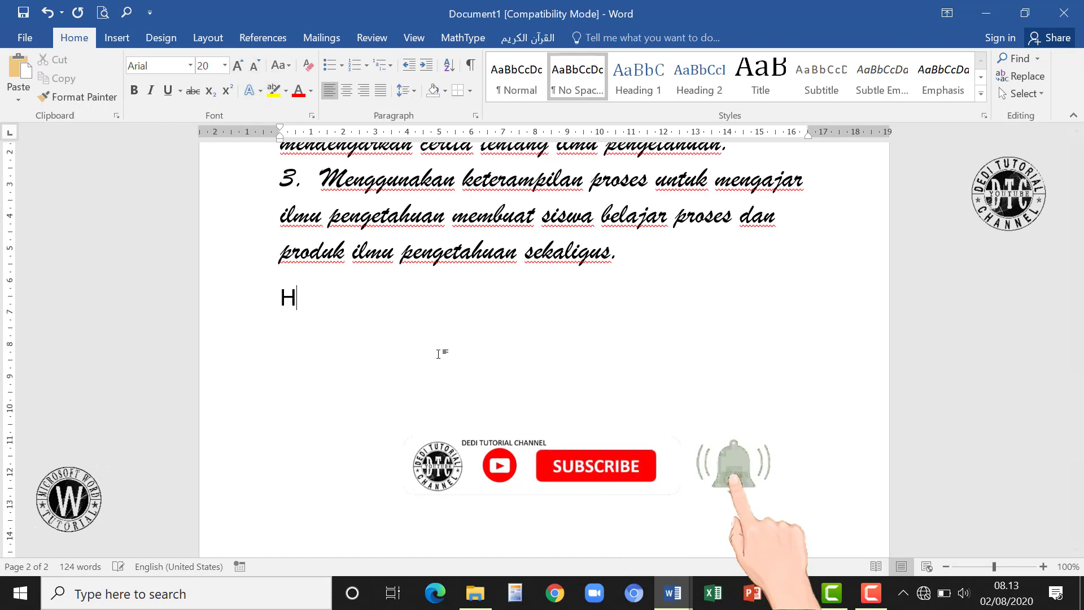
text(2O)
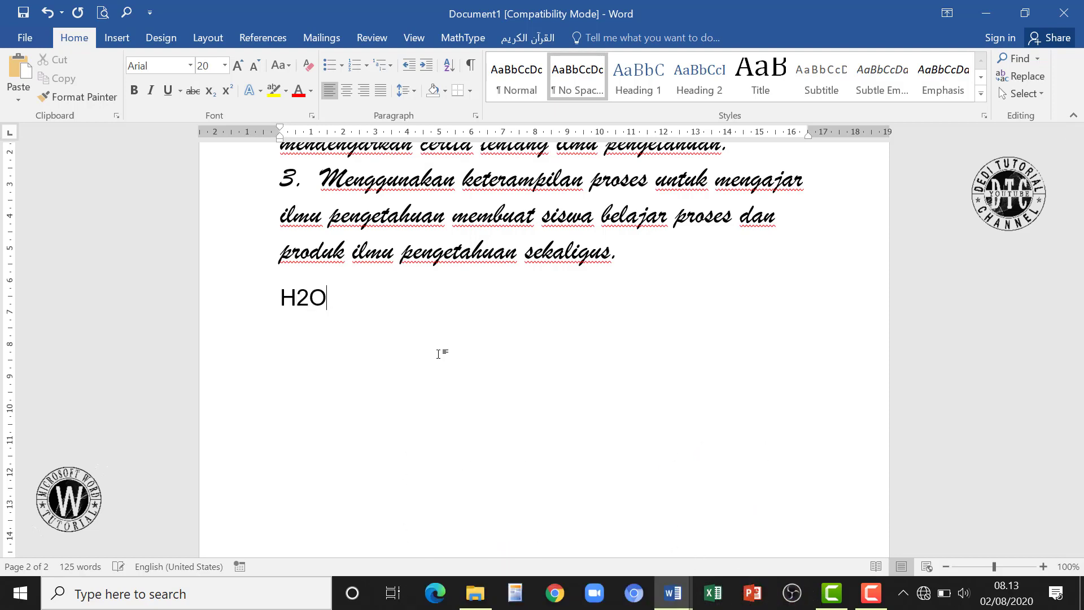
Enlarge the H2O text one increment at a time up to font size 72.
drag(286, 306, 296, 314)
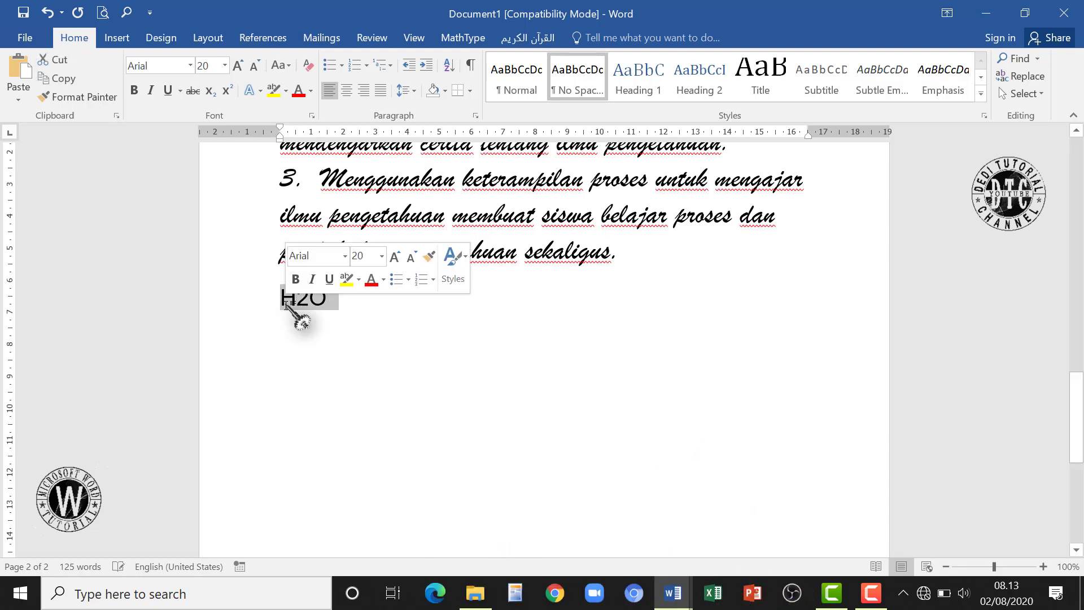
click(313, 338)
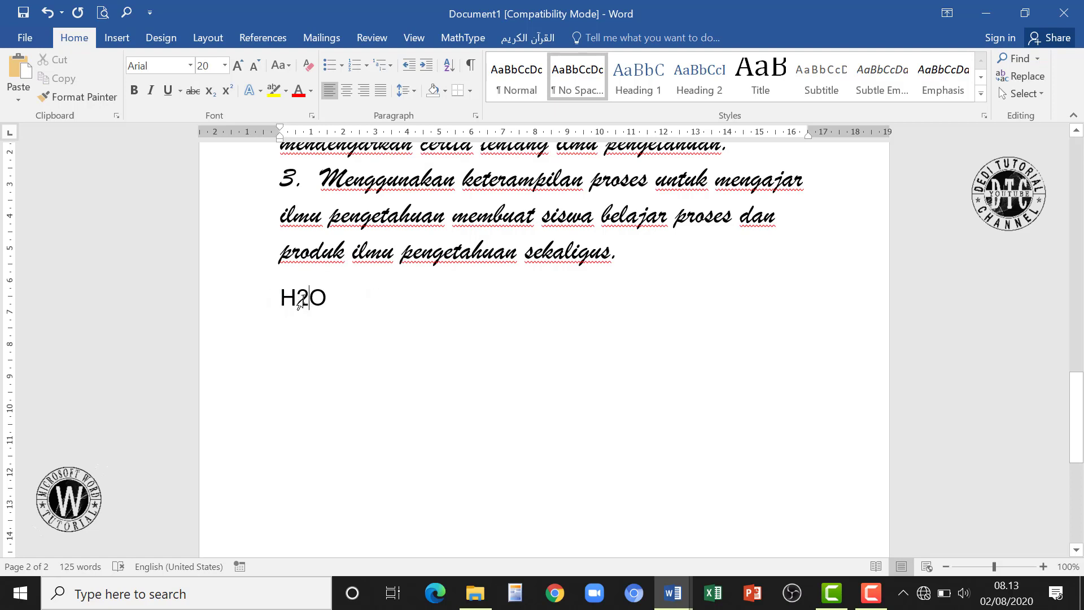
triple_click(303, 300)
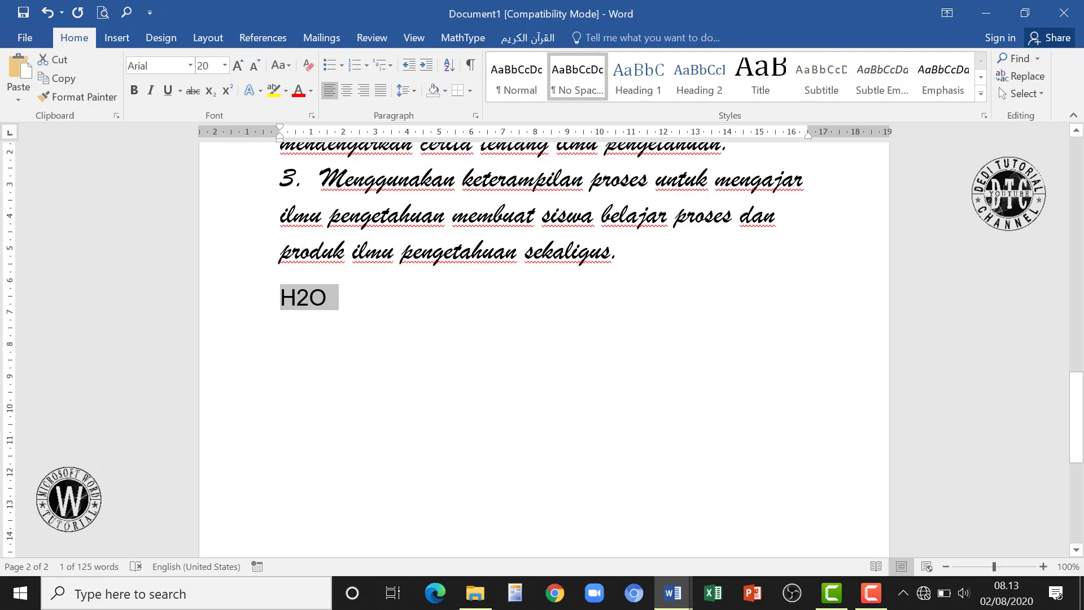
double_click(237, 65)
double_click(237, 65)
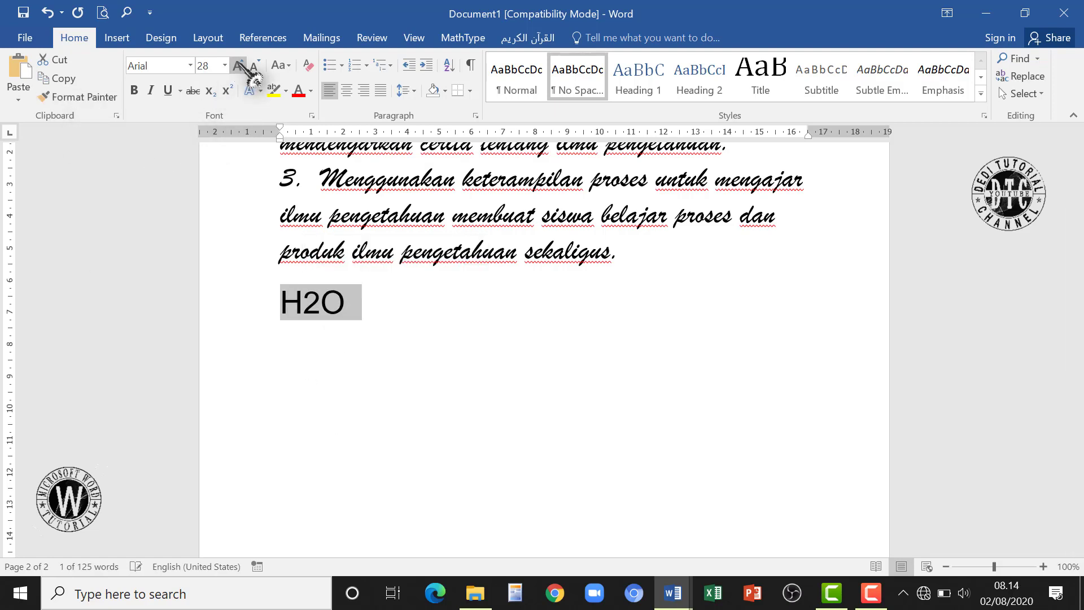
click(237, 65)
double_click(237, 65)
click(541, 331)
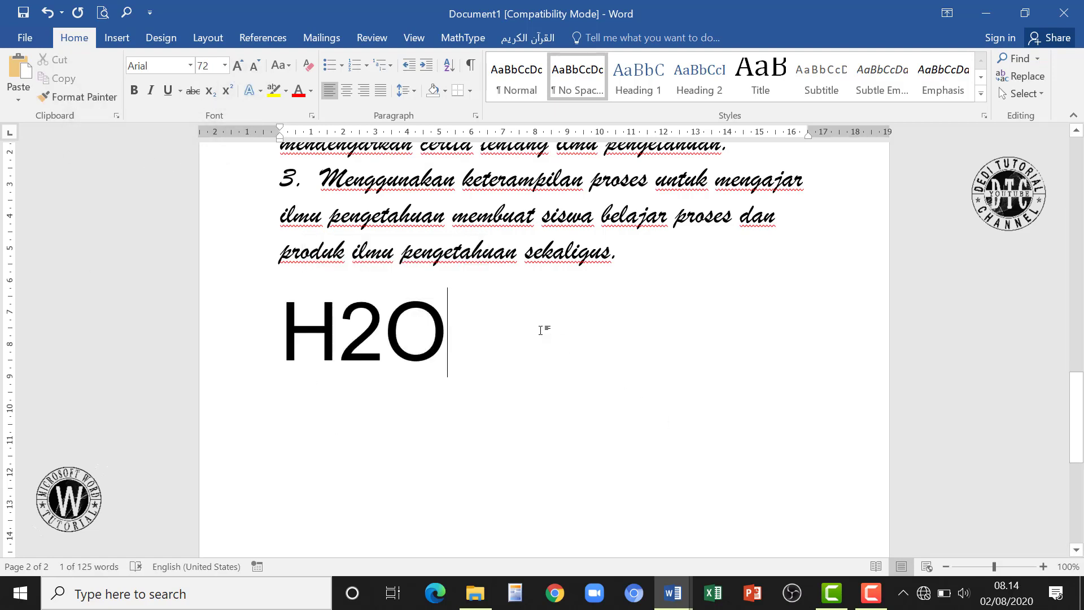
Format the 2 in H2O as subscript.
click(342, 345)
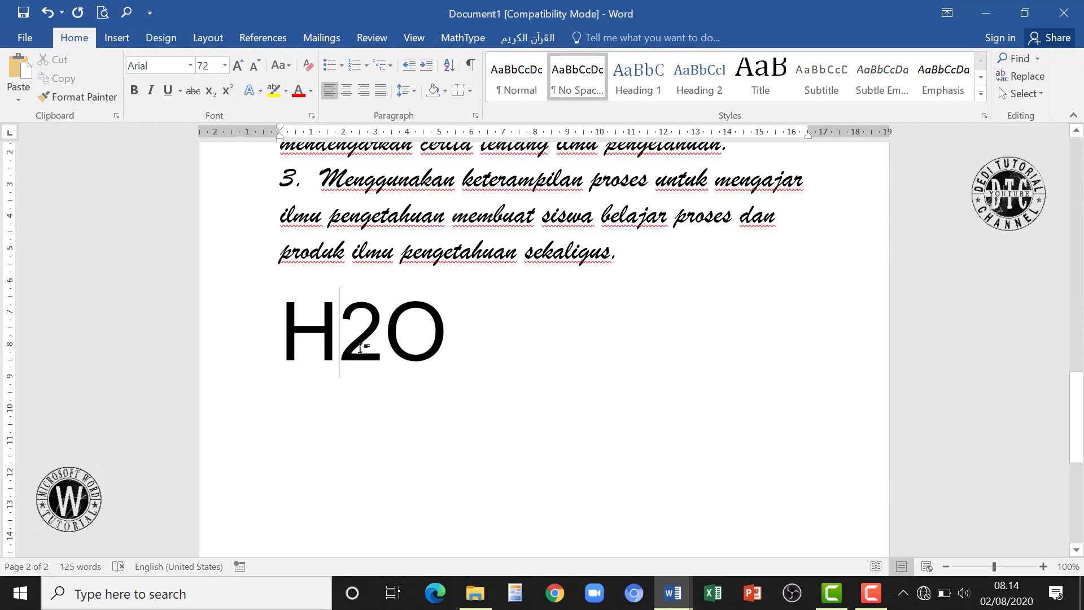
key(shift+Right)
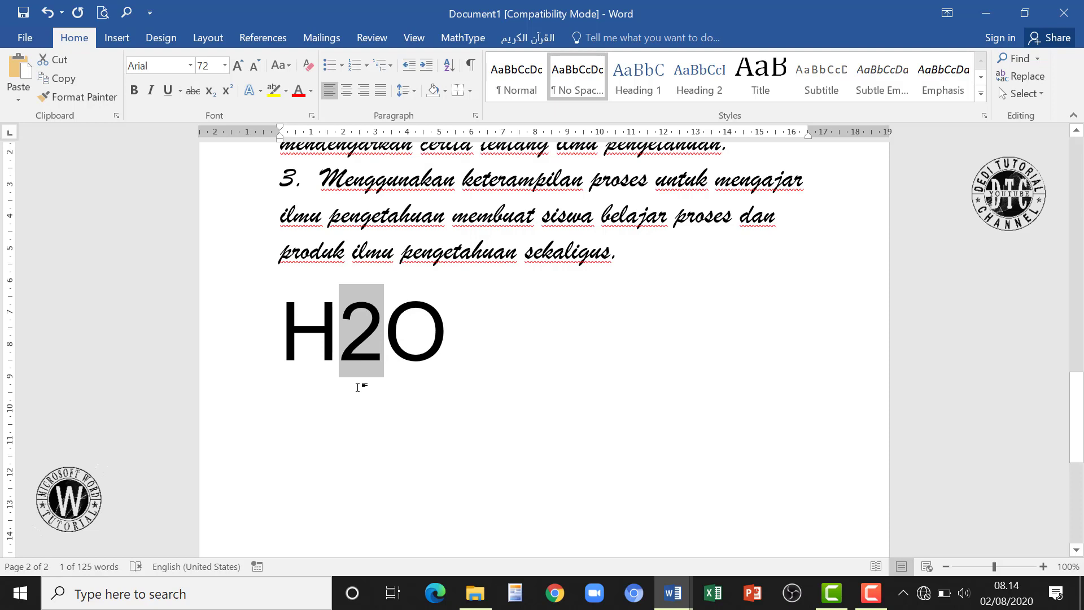
click(210, 91)
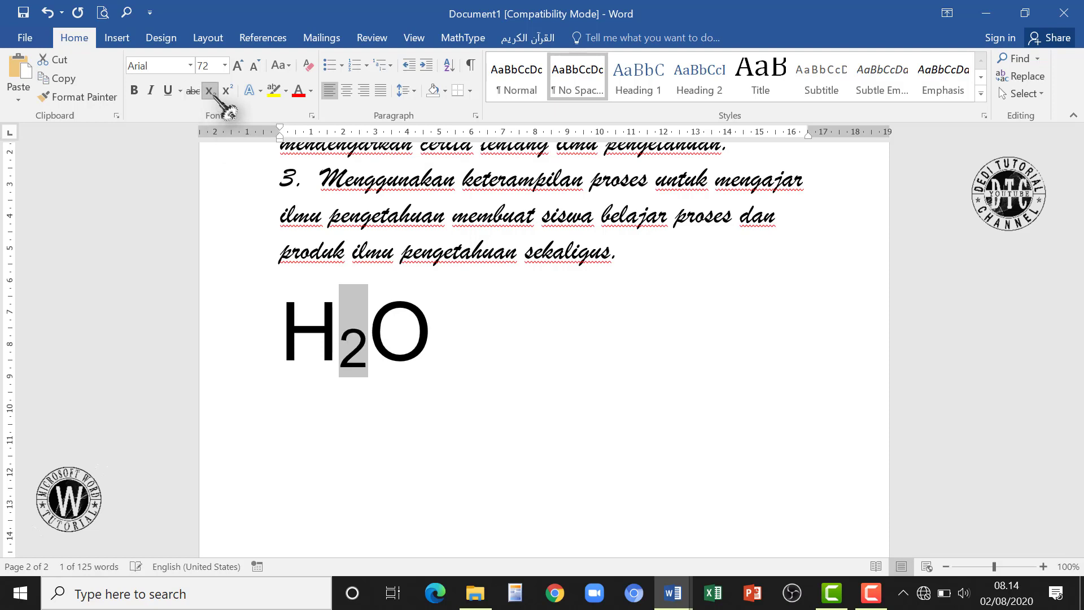
click(416, 344)
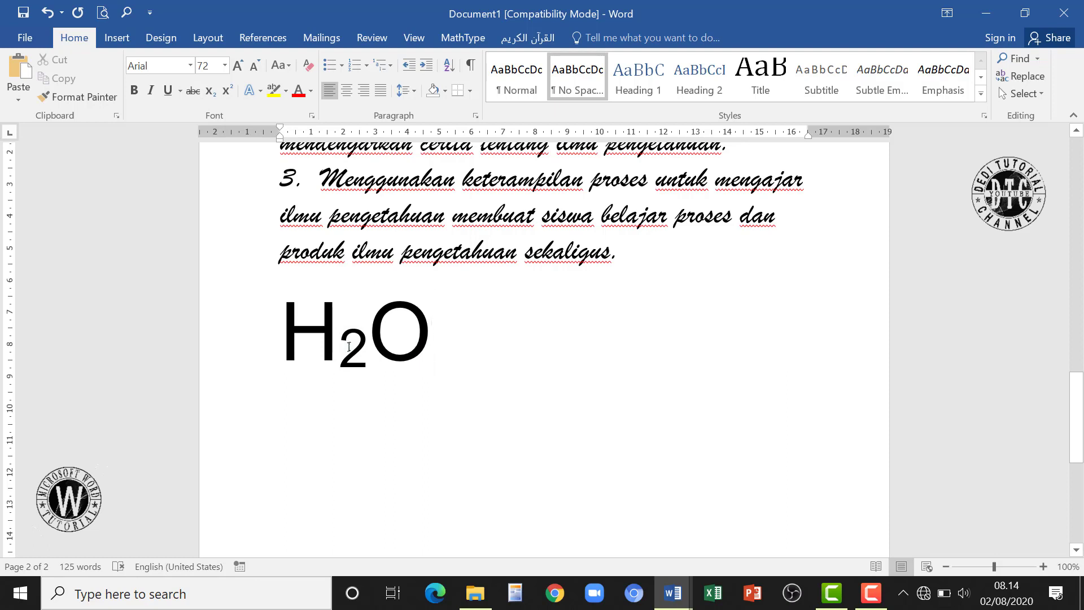
click(349, 347)
double_click(441, 362)
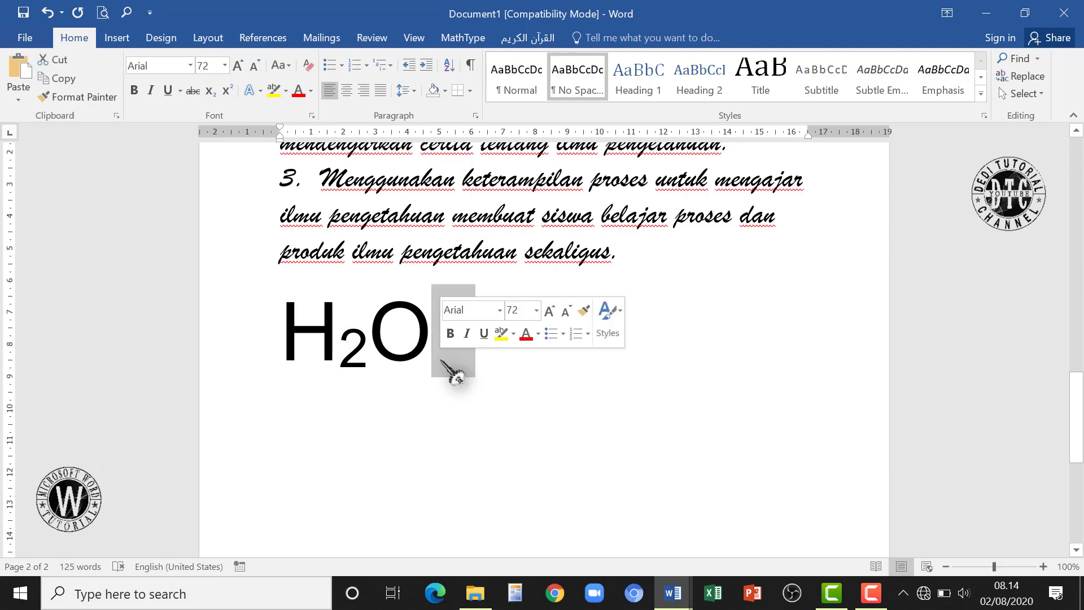
click(441, 360)
text(2)
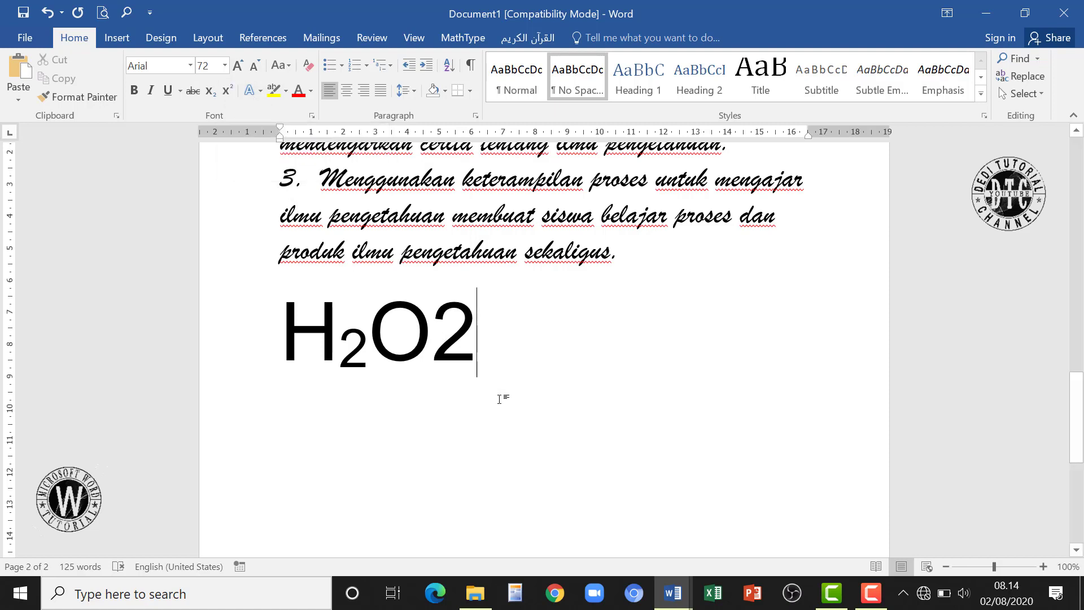
key(BackSpace)
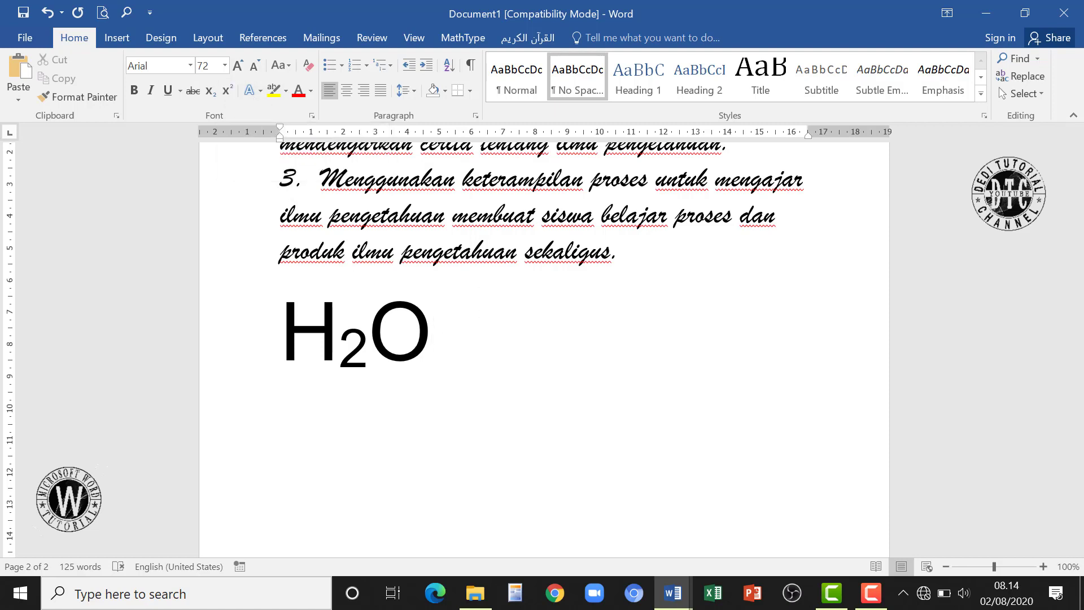
Enter the number 673 two lines below the H2O formula.
scroll(499, 398, down, 1)
key(Return)
key(Return)
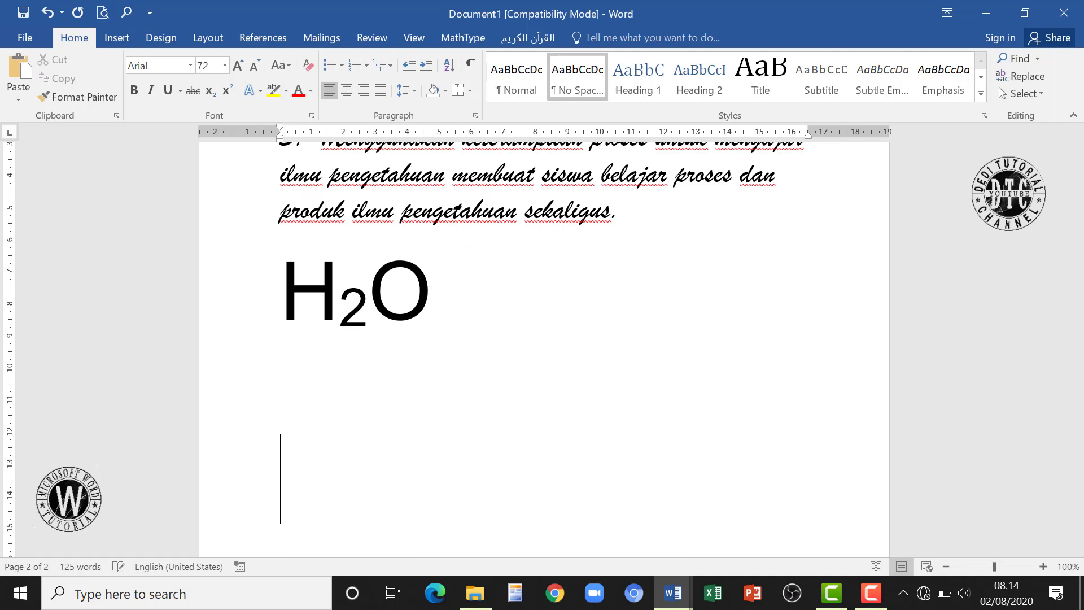
scroll(516, 364, down, 1)
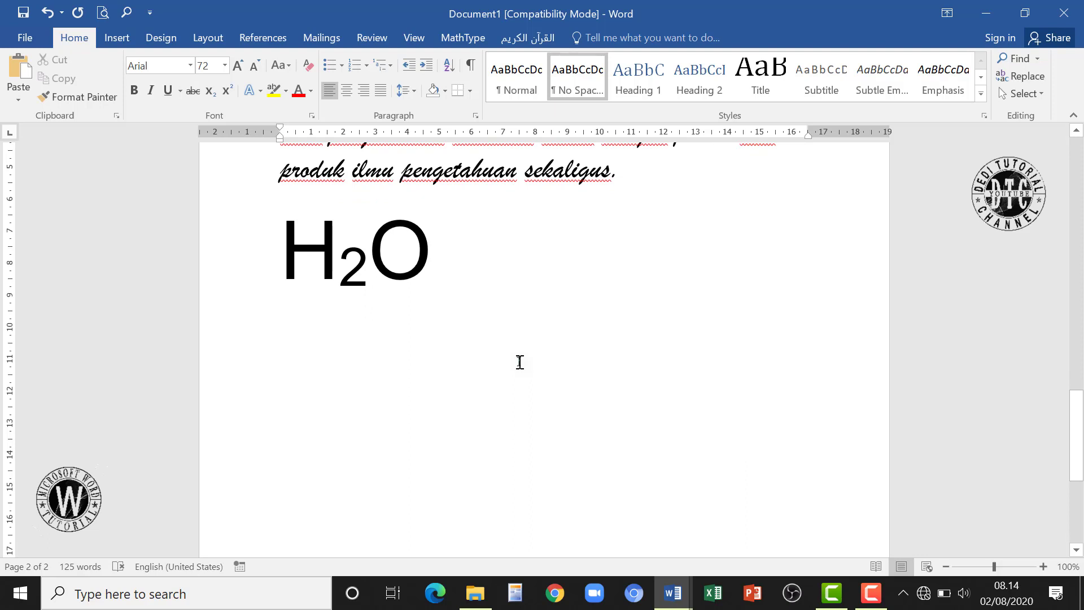
text(67)
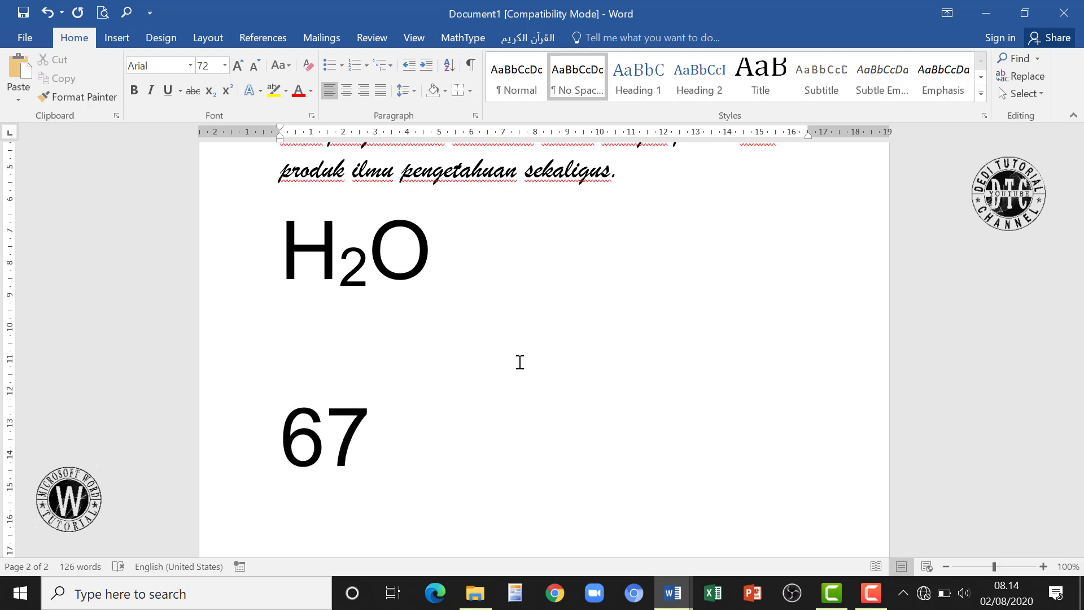
text(3)
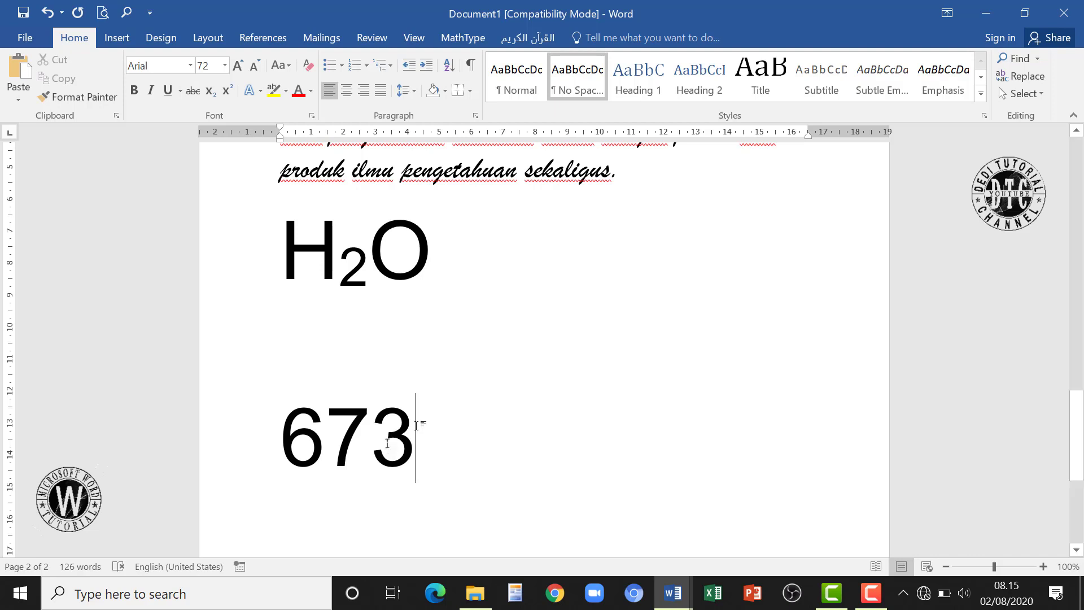
Format the 3 in 673 as superscript, and turn superscript off for text that follows it.
drag(419, 443, 357, 453)
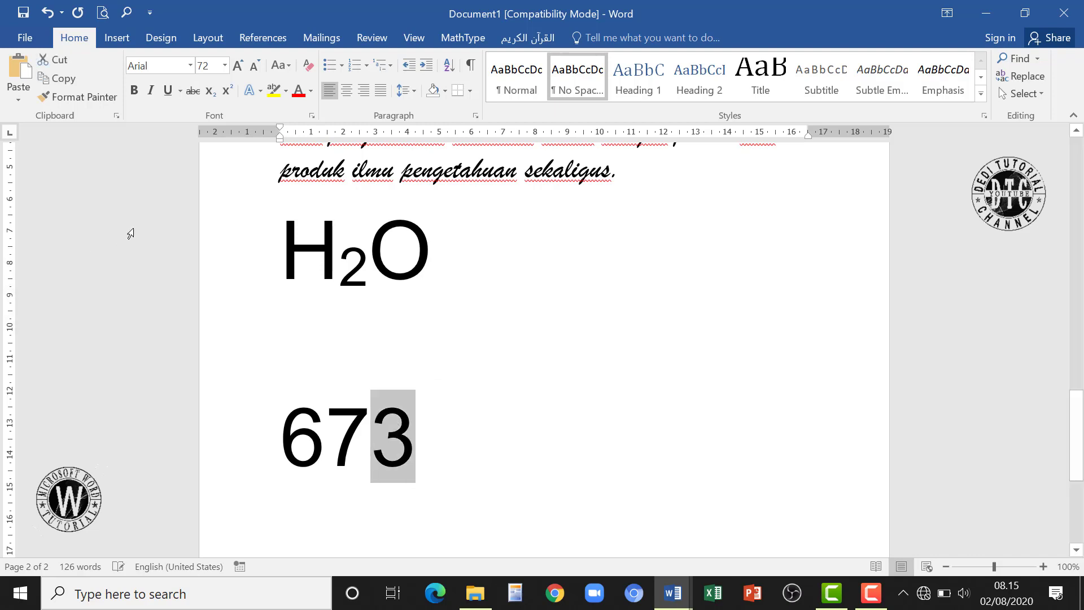
click(227, 89)
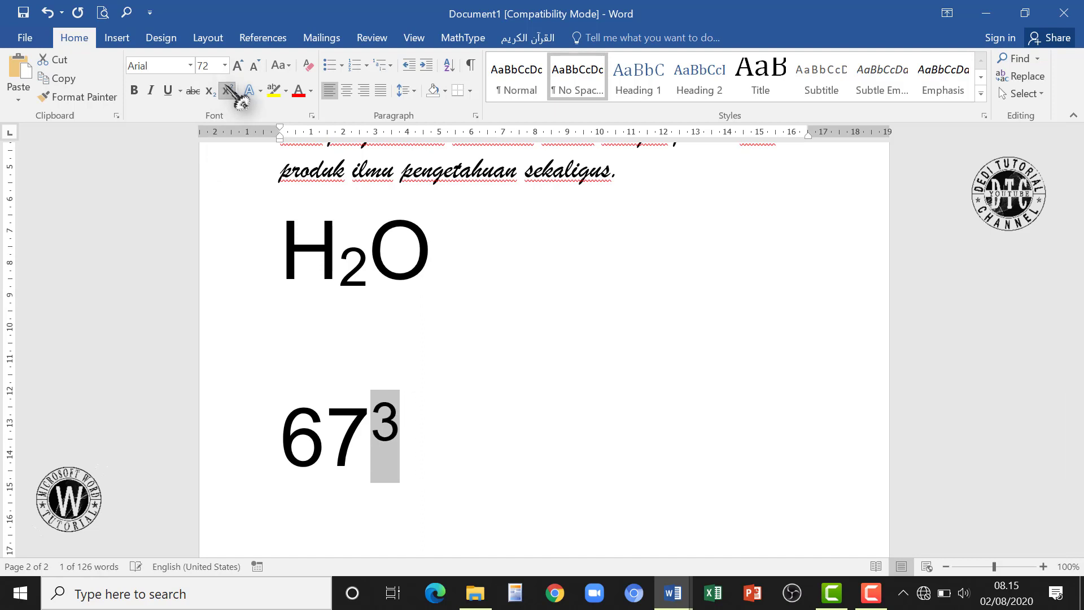
click(474, 433)
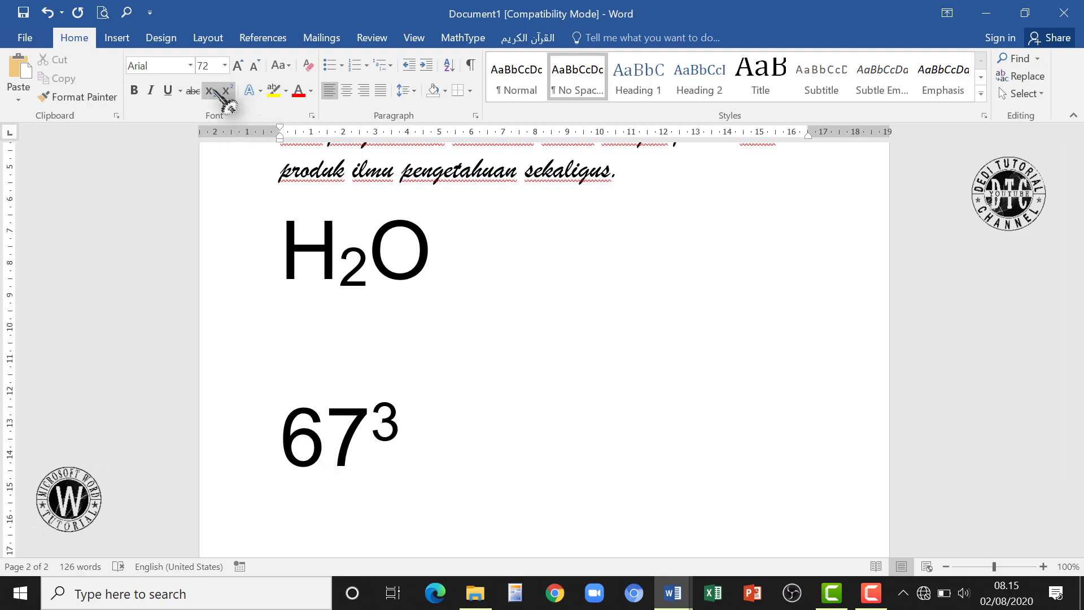
click(227, 91)
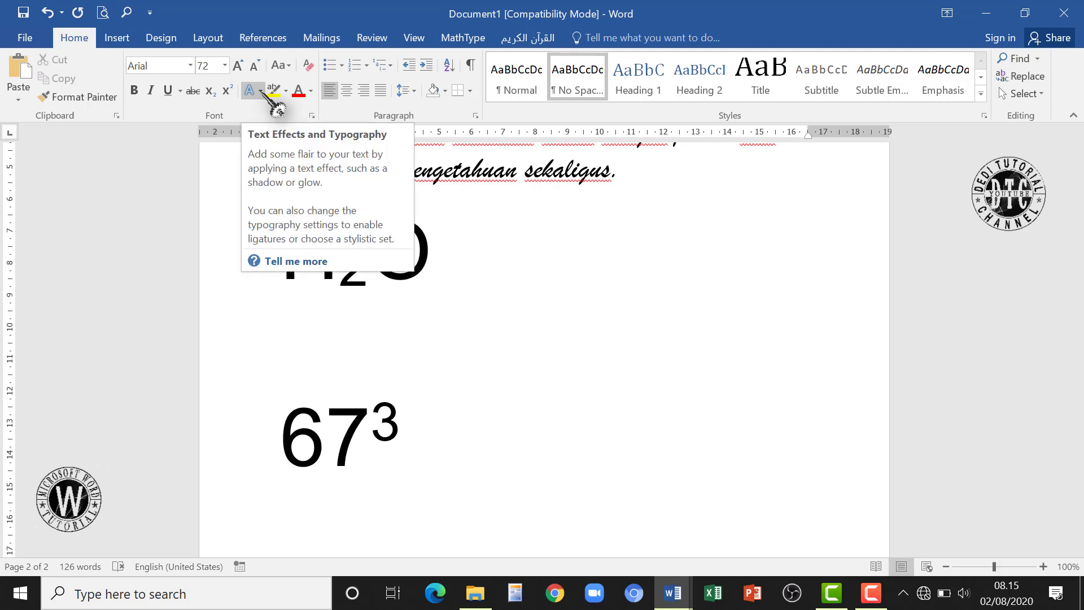
Apply the preset text effect with white fill, light blue outline and shadow to the whole 67³ expression.
click(261, 91)
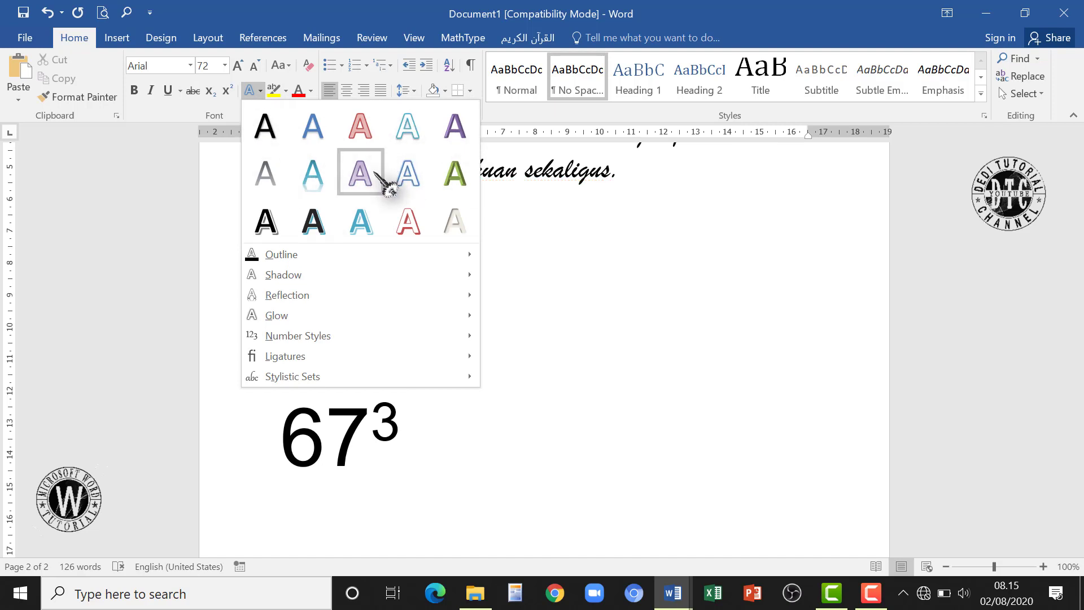
click(554, 445)
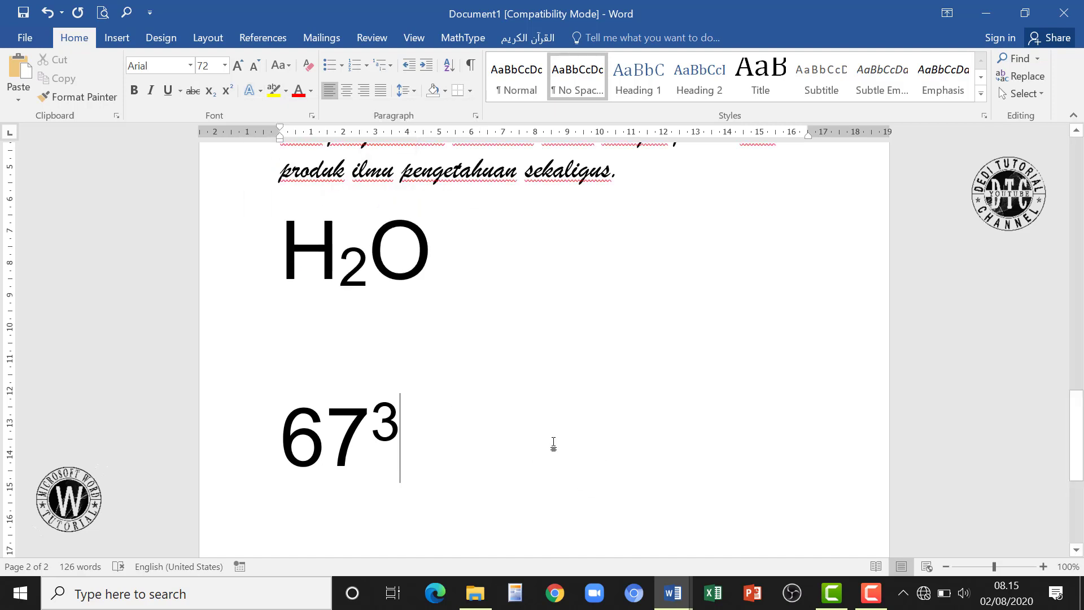
drag(291, 423, 438, 425)
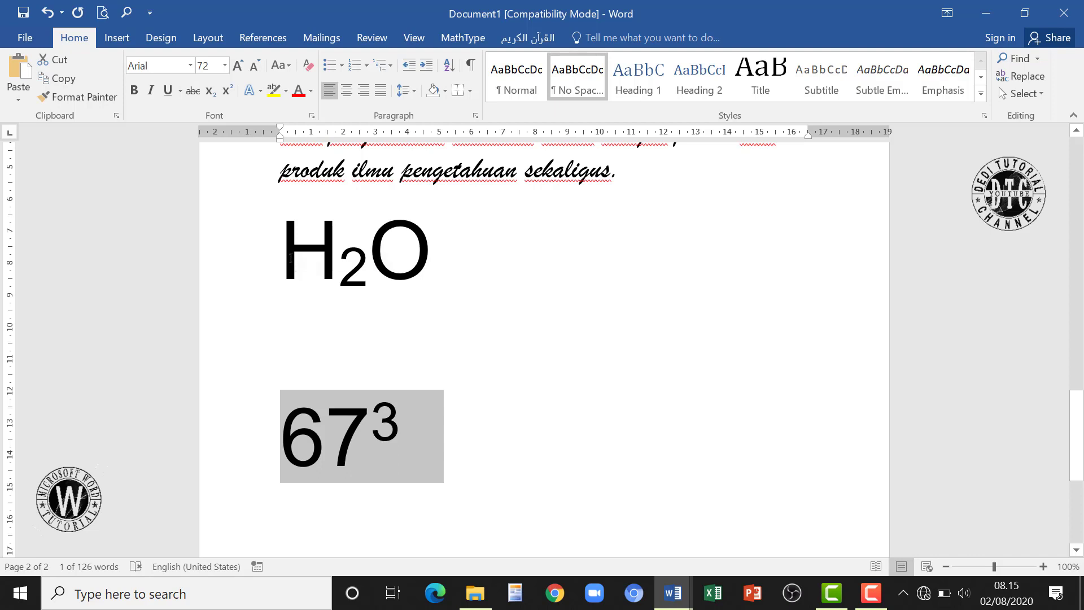
scroll(545, 320, up, 3)
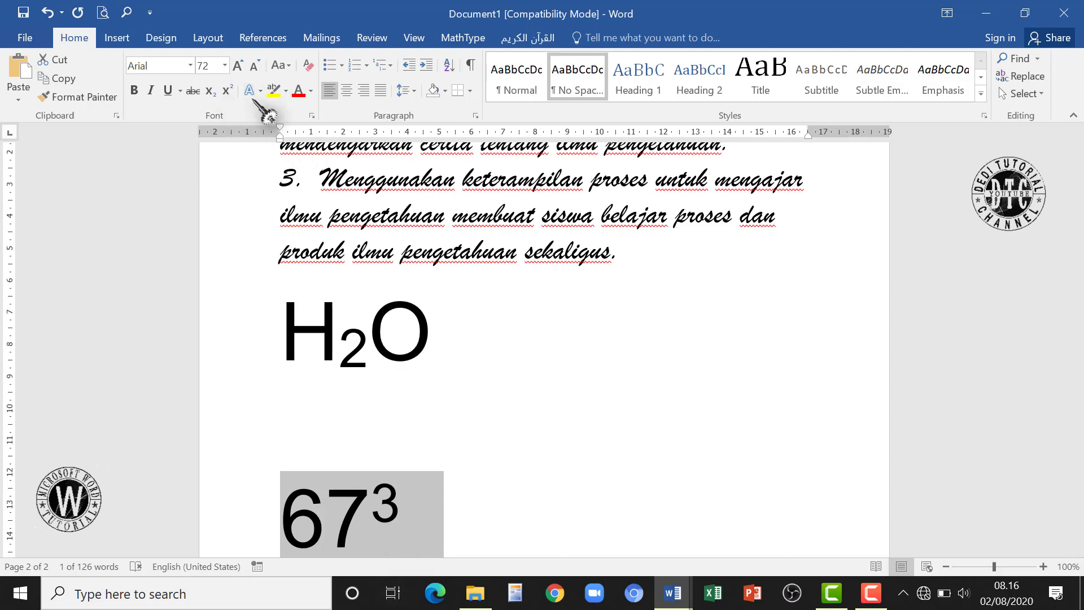
click(260, 92)
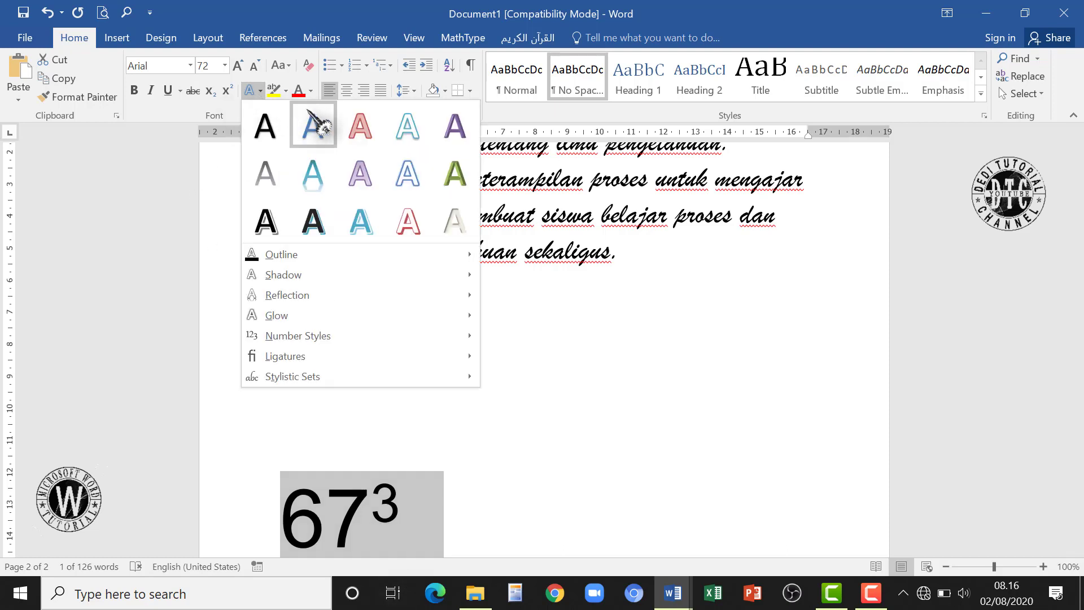
click(407, 125)
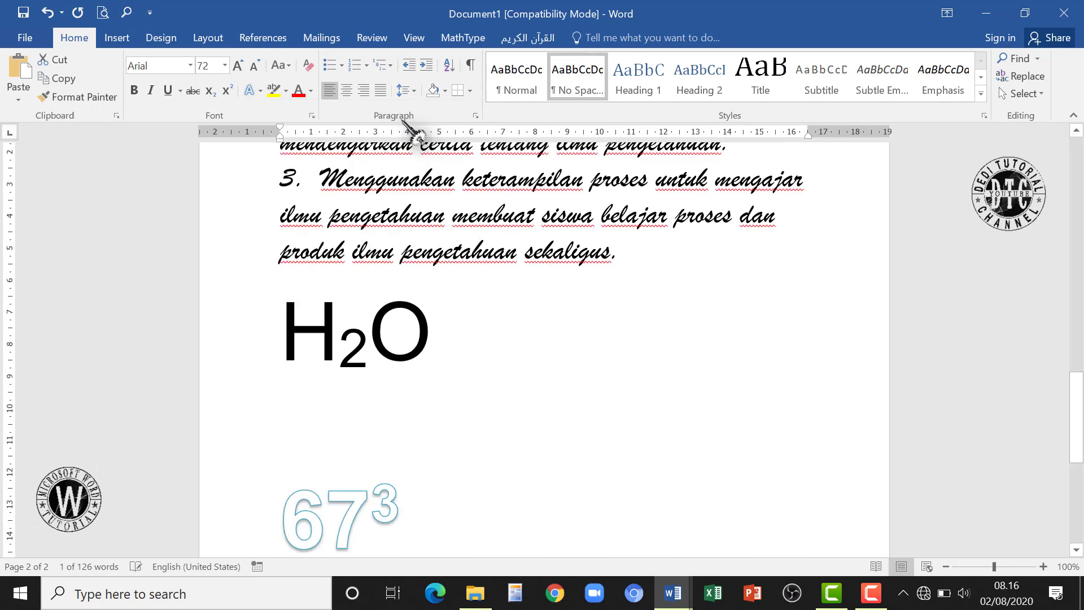
scroll(504, 442, down, 1)
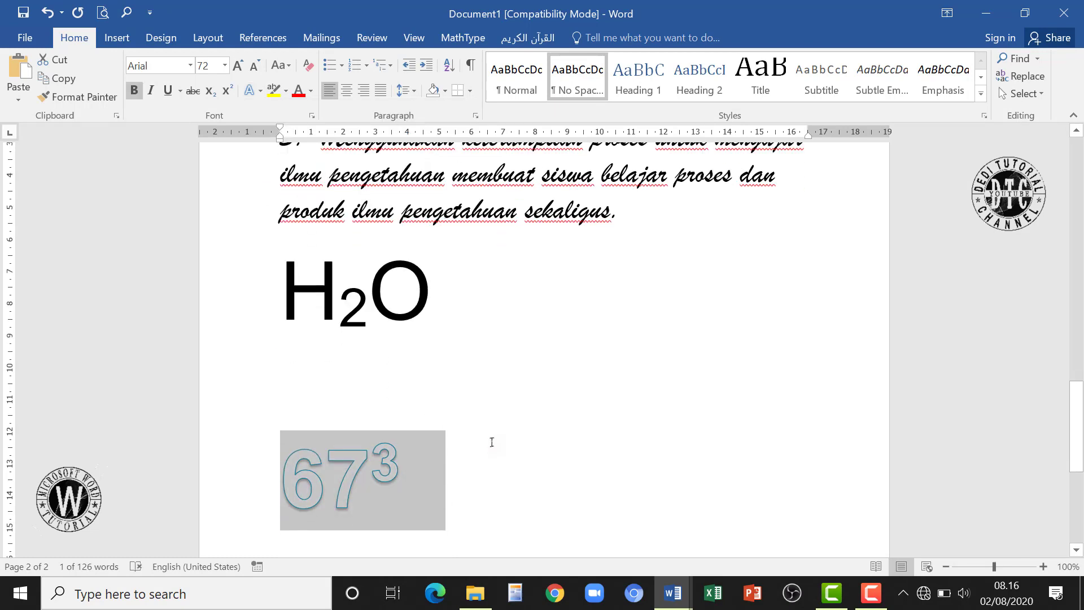
click(484, 474)
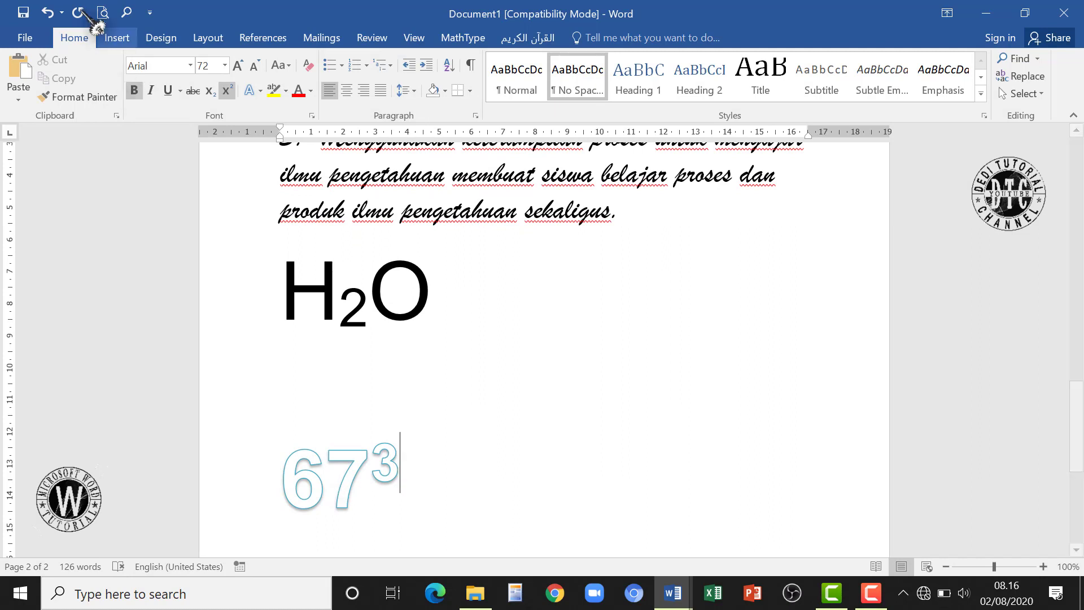
Undo the text effect on the 67³ expression.
click(48, 13)
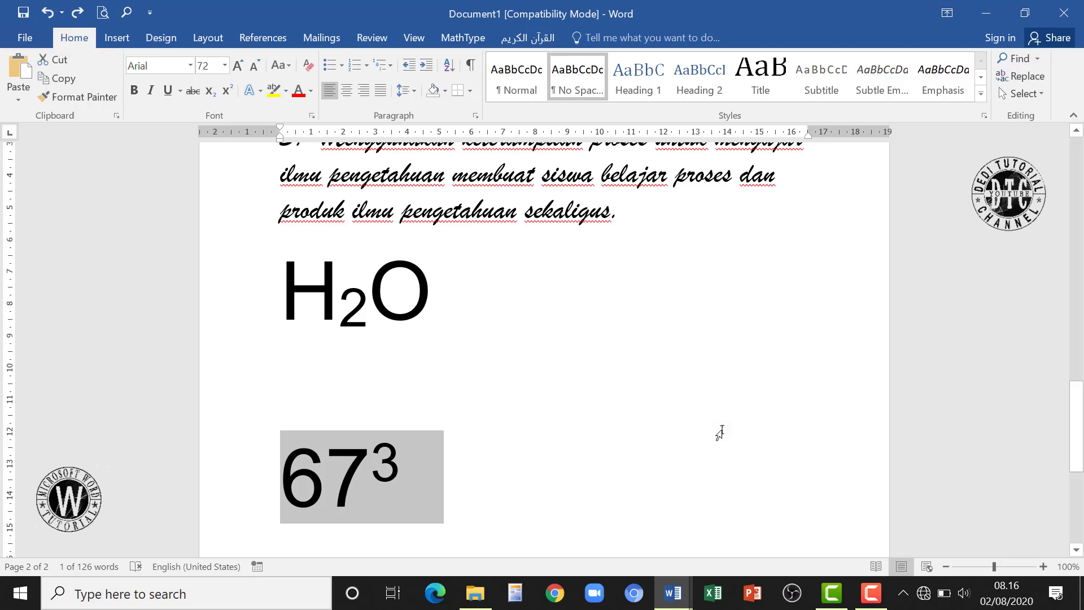
Highlight the whole H2O formula in yellow, and replace that highlight with blue.
scroll(511, 452, up, 2)
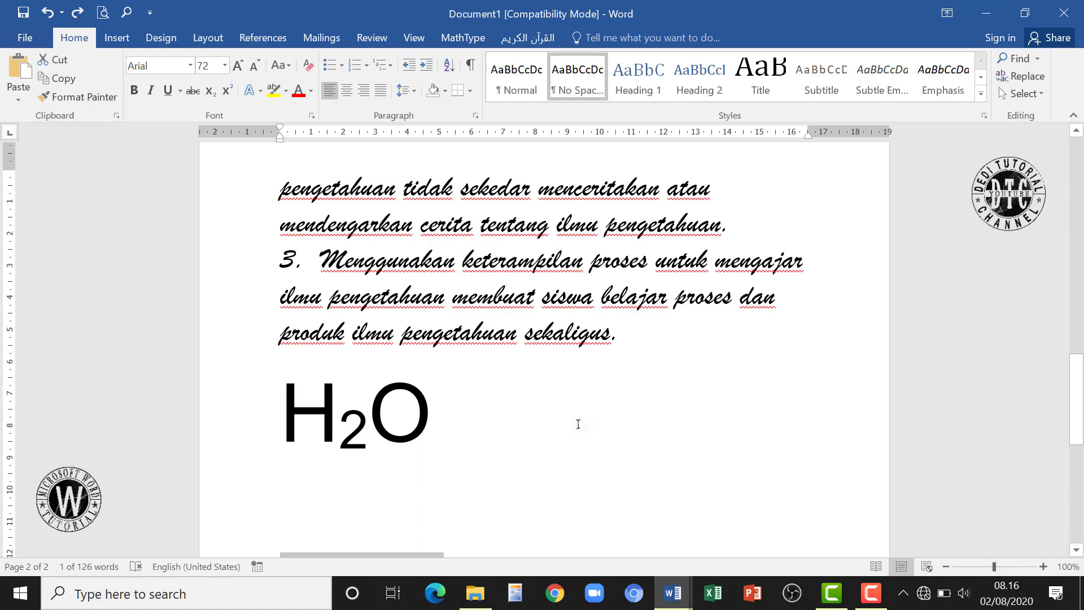
drag(285, 396, 434, 397)
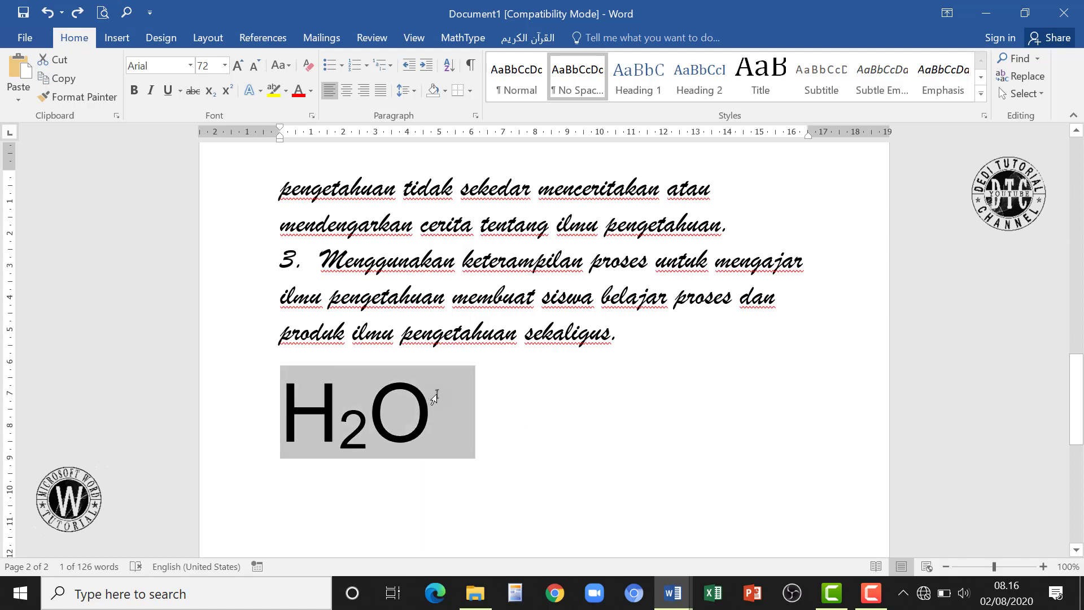
click(274, 90)
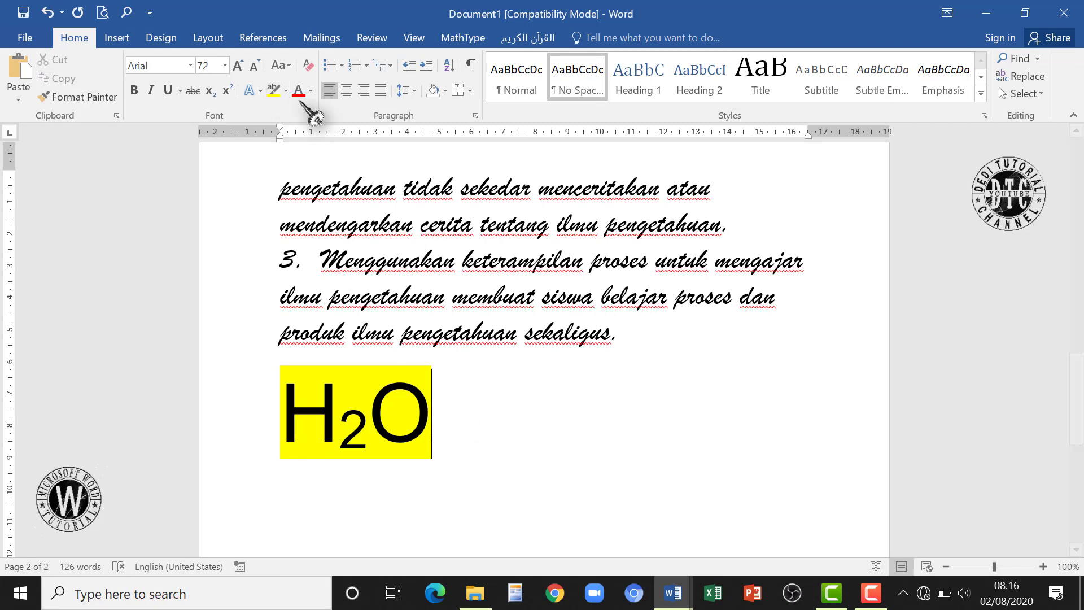
click(286, 92)
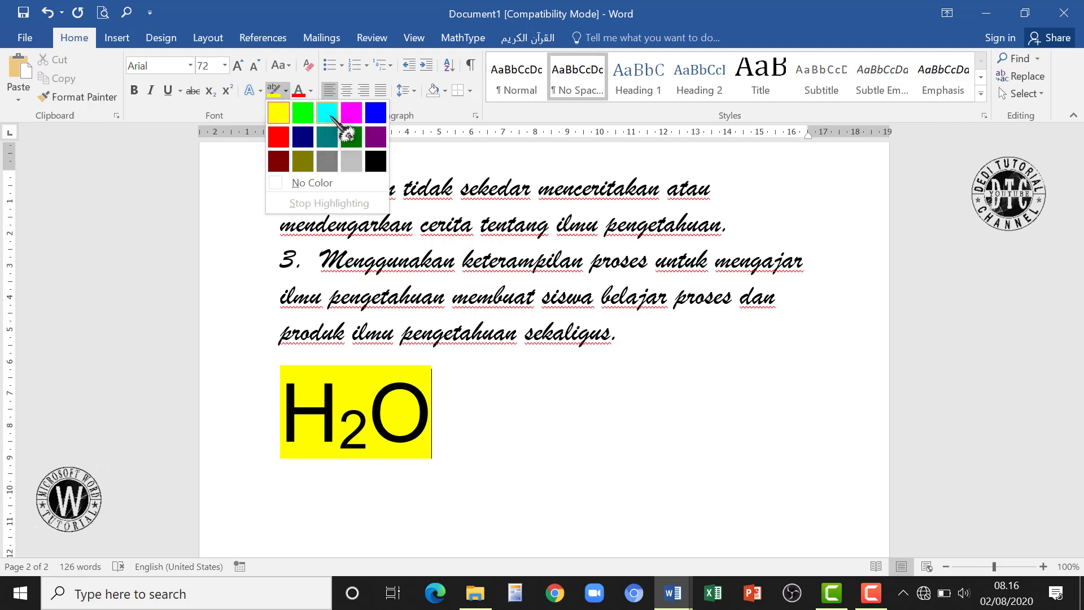
click(375, 112)
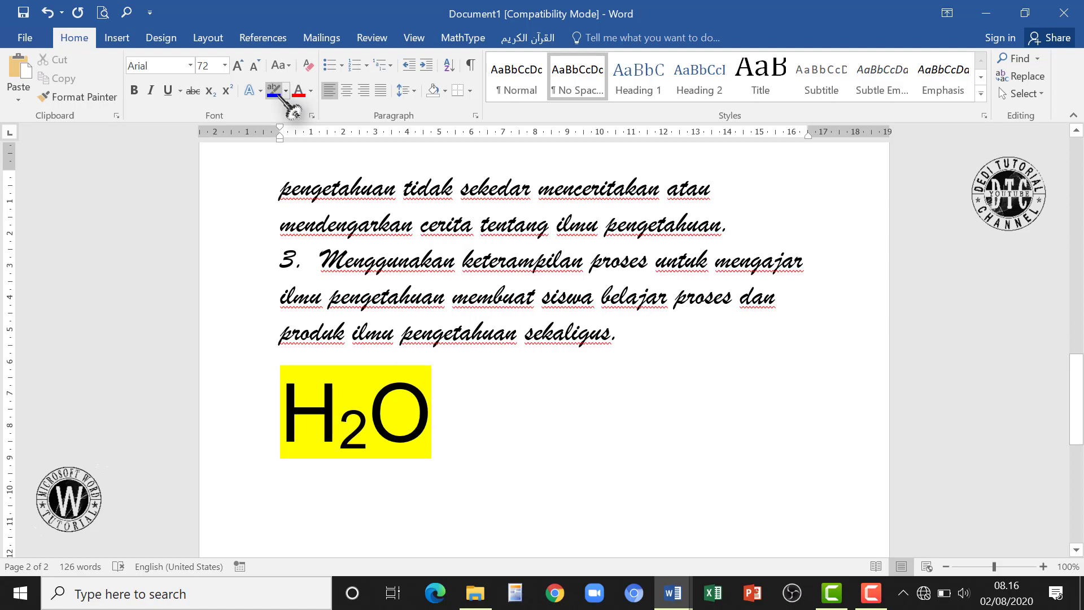
double_click(287, 423)
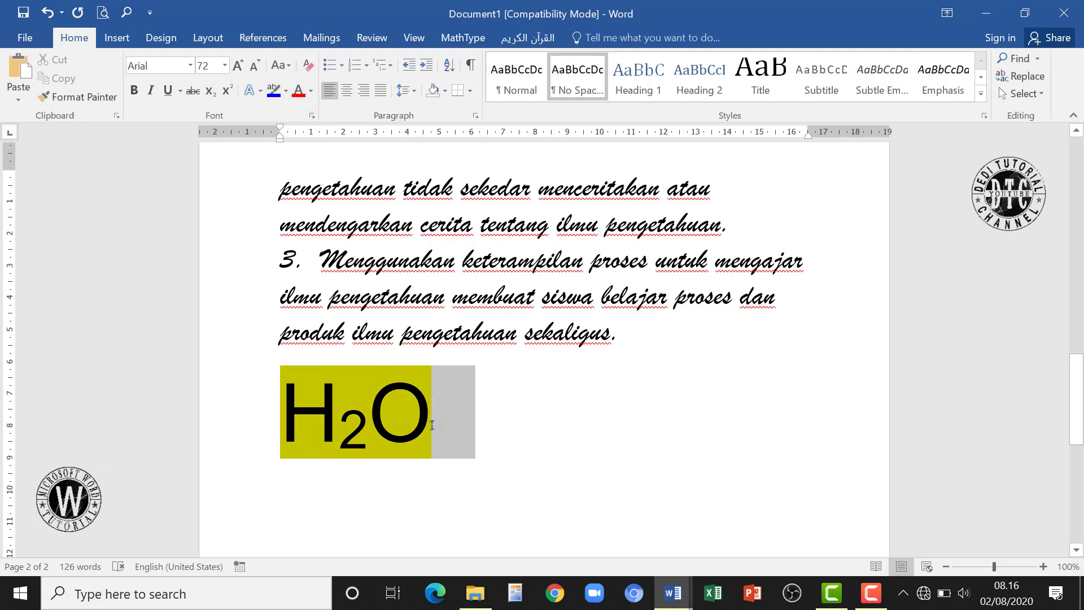
click(273, 90)
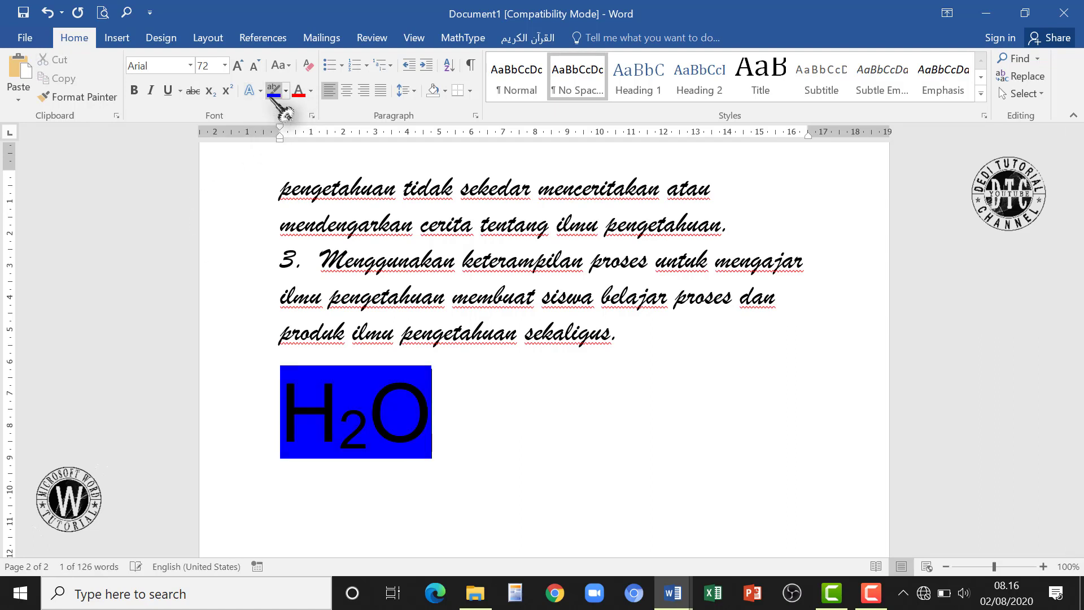
Undo the blue and yellow highlights on the H2O formula.
click(48, 12)
click(48, 12)
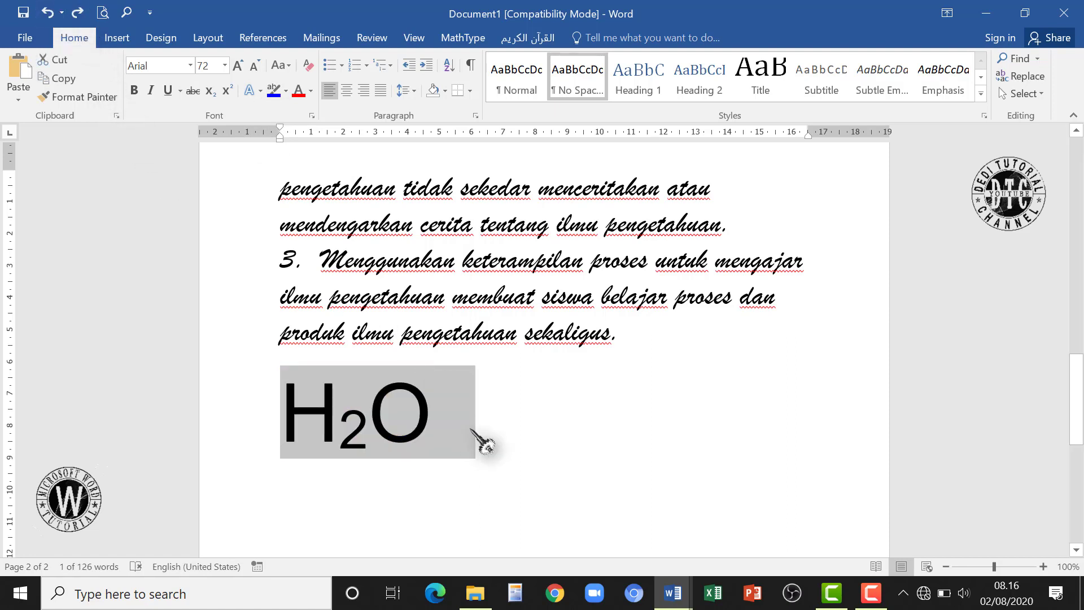
Set the font colour of the whole H2O formula to a strong blue chosen from the additional standard colours.
click(456, 402)
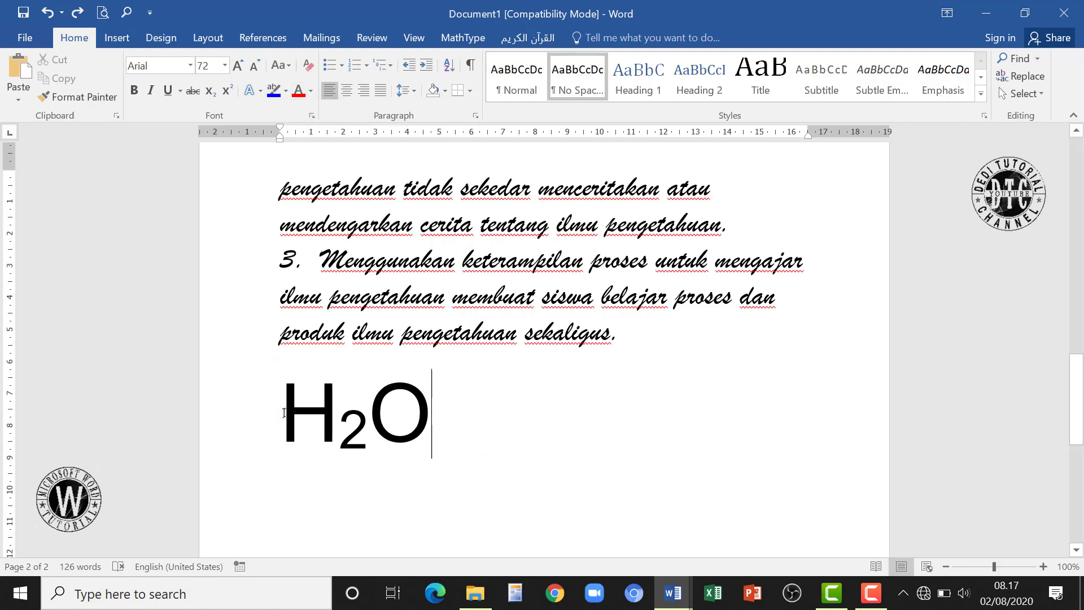
click(251, 429)
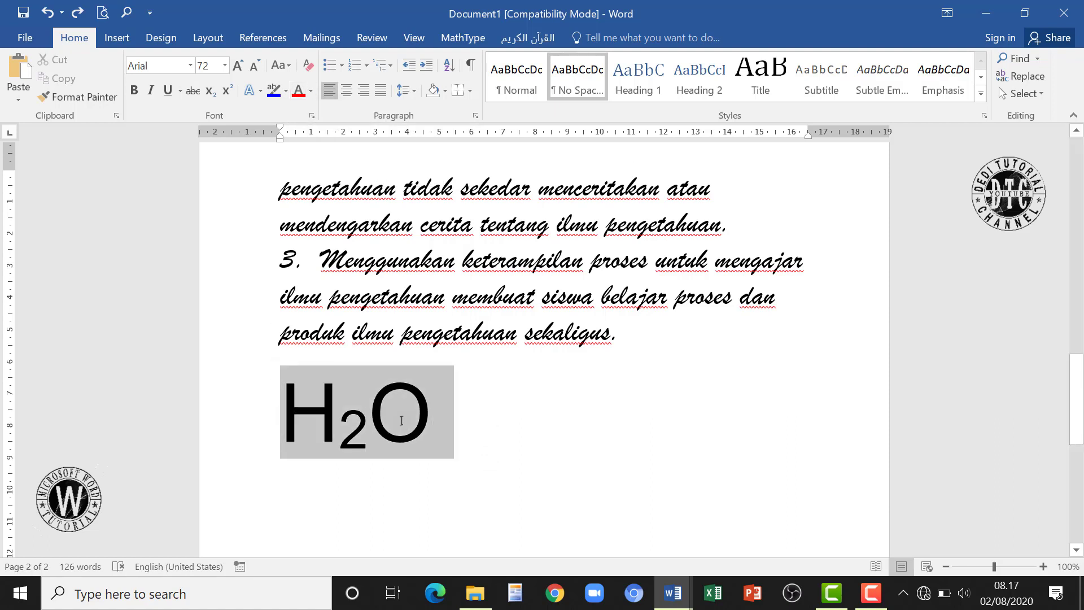
click(282, 429)
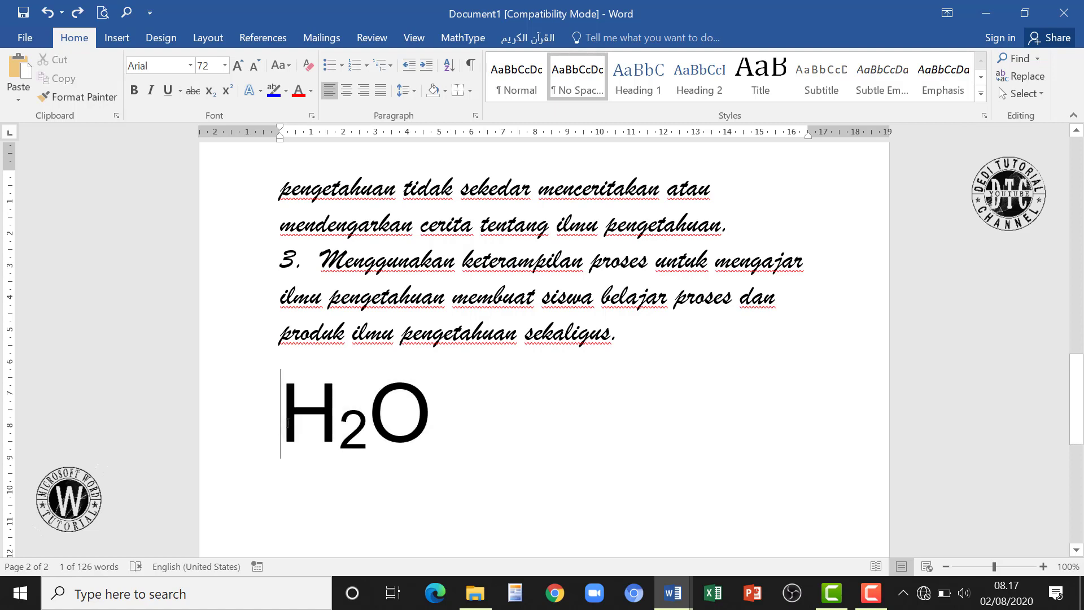
drag(282, 429, 410, 425)
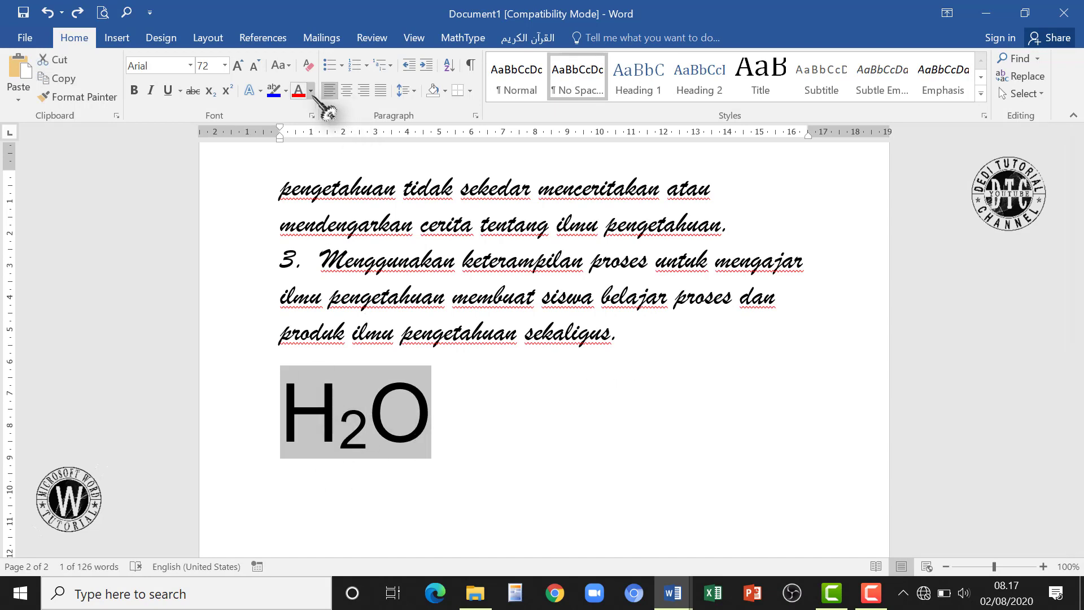
click(311, 92)
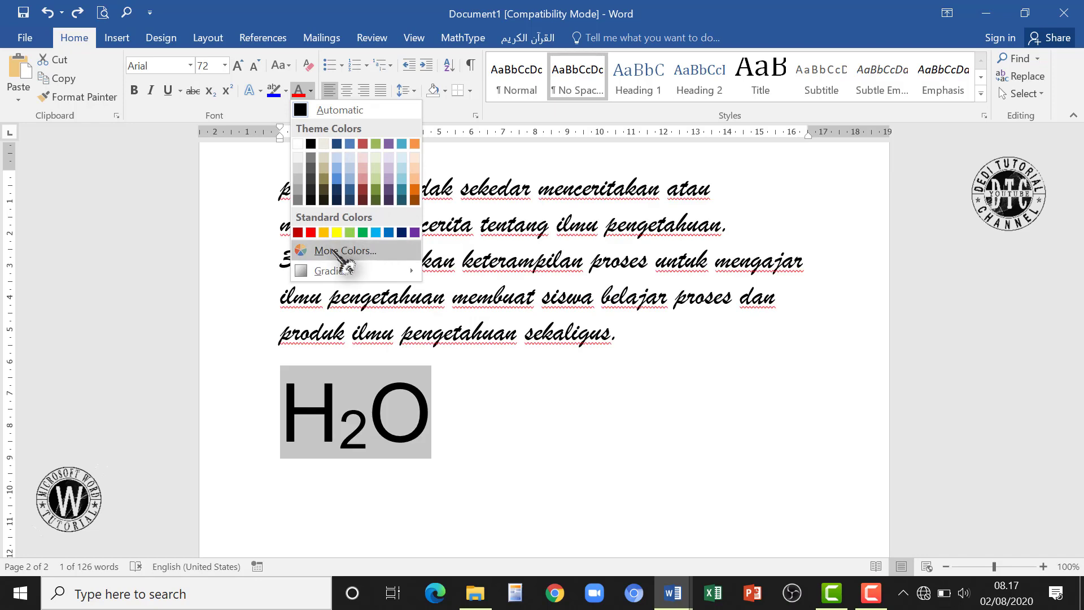
click(336, 251)
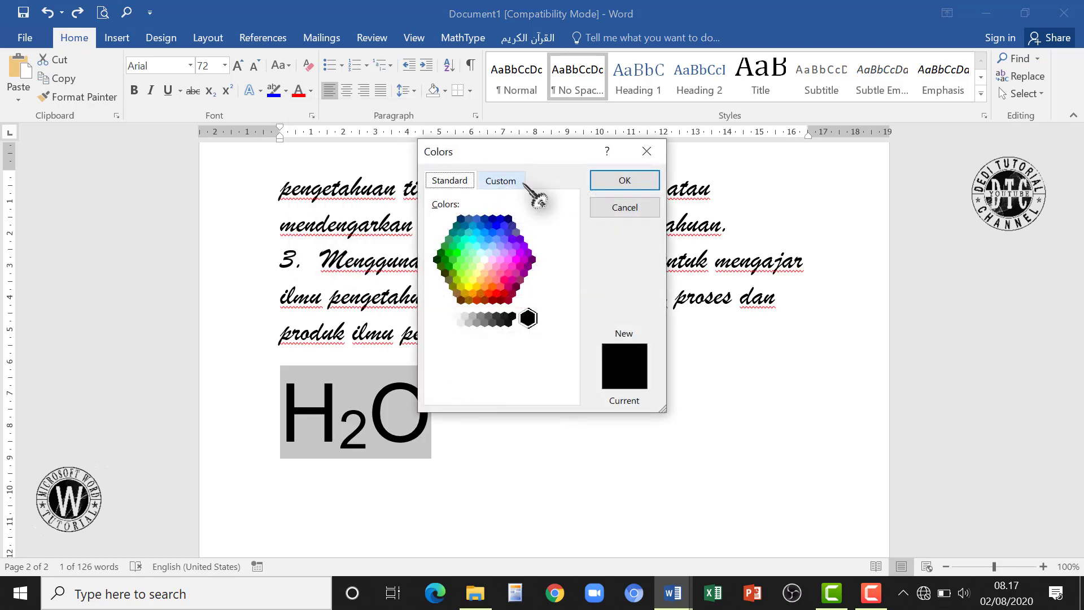
click(469, 236)
click(489, 225)
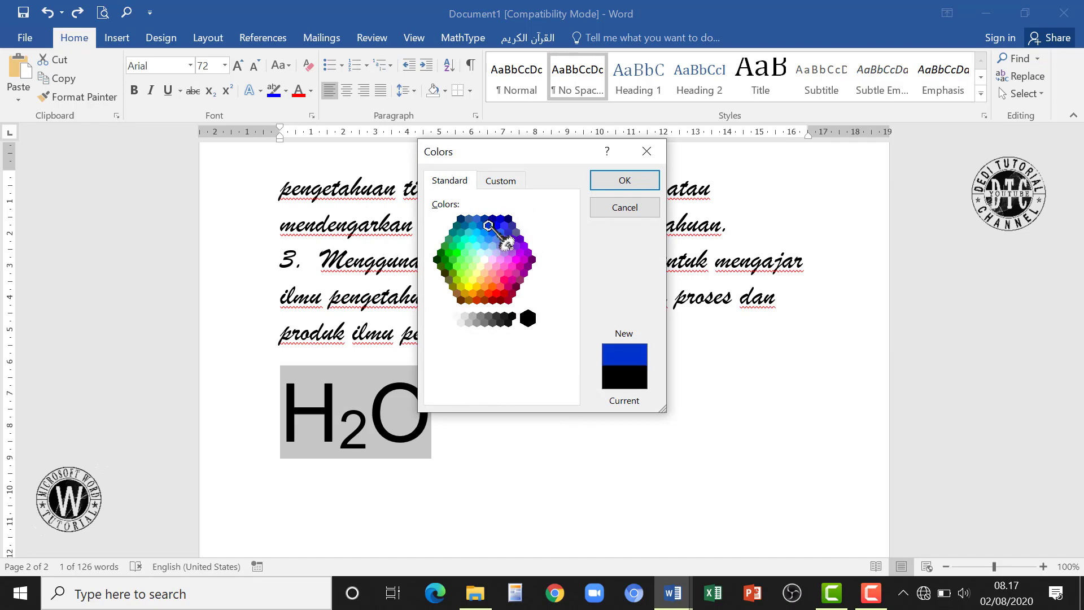
click(624, 180)
key(Right)
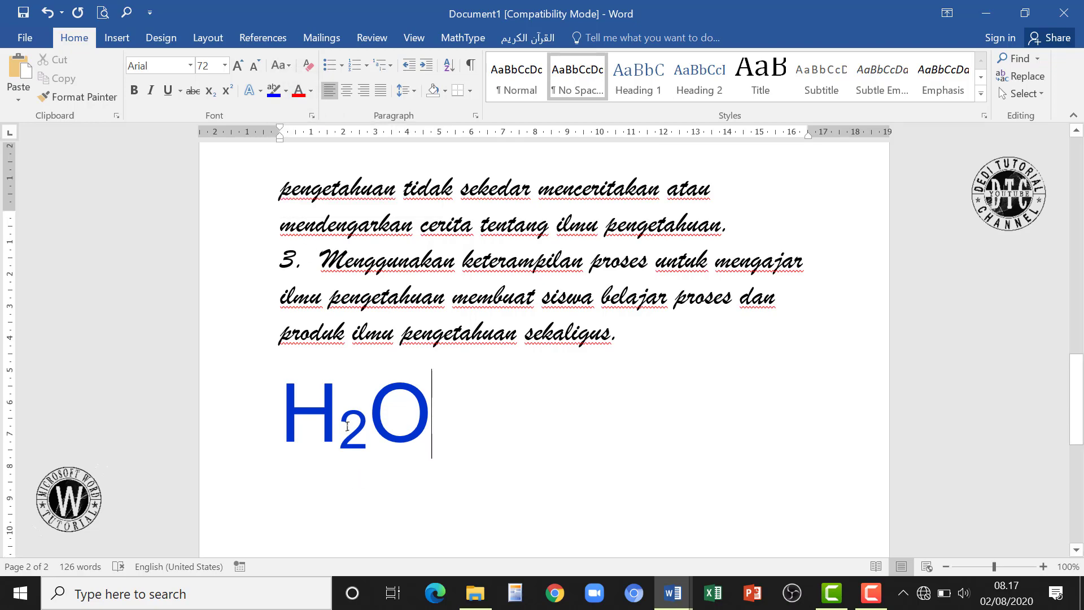
Remove the strikethrough from the word Pendekatan in the first numbered paragraph.
scroll(347, 426, up, 5)
scroll(347, 426, up, 10)
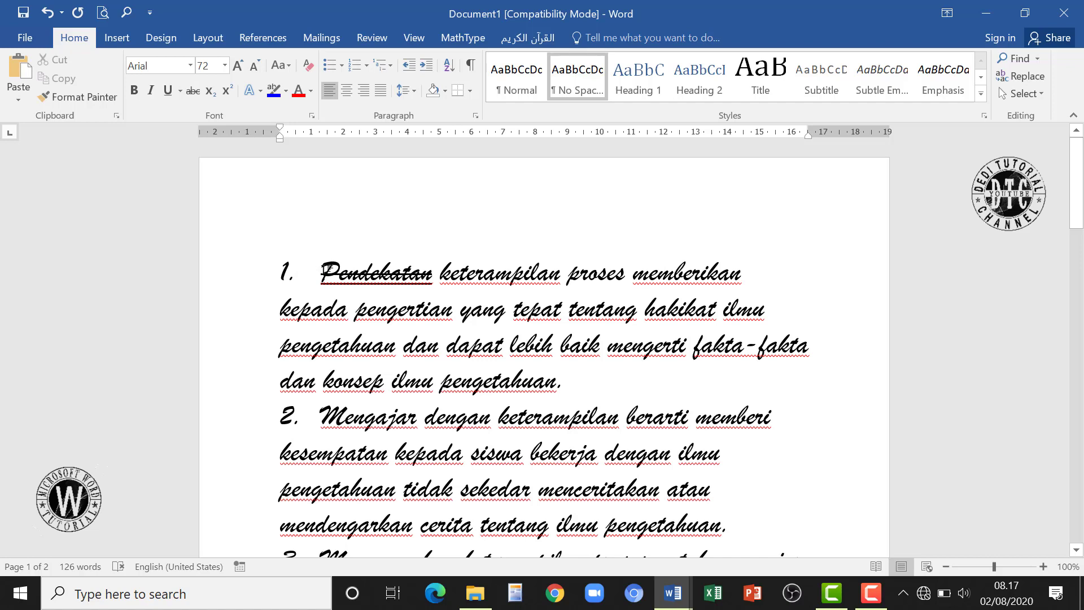
drag(329, 266, 433, 266)
click(192, 91)
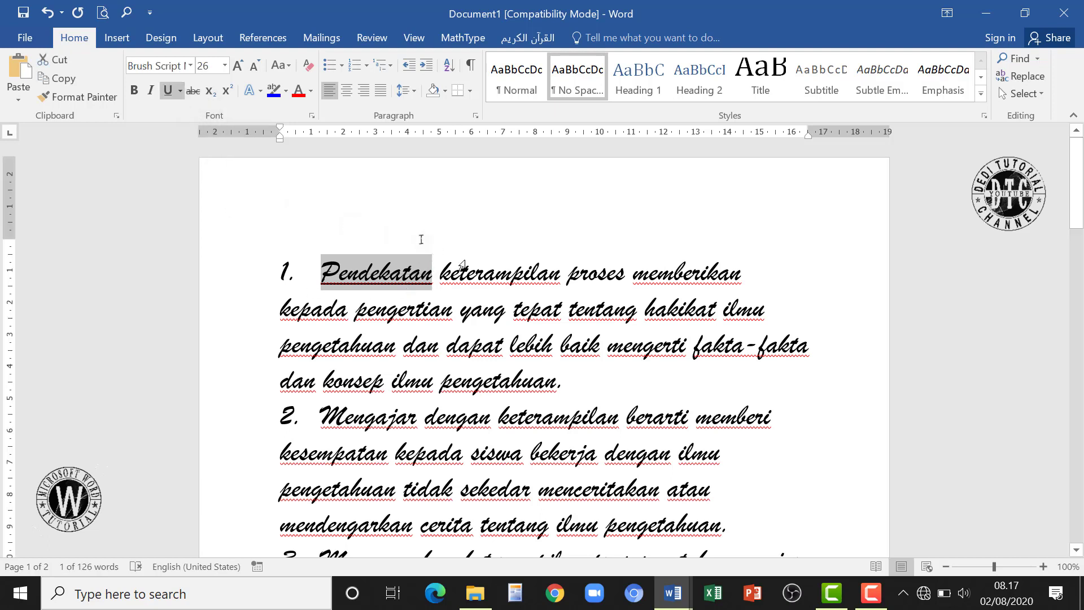
Apply Sentence case to the word Pendekatan in the first numbered paragraph.
click(478, 266)
drag(319, 275, 428, 270)
key(ctrl+u)
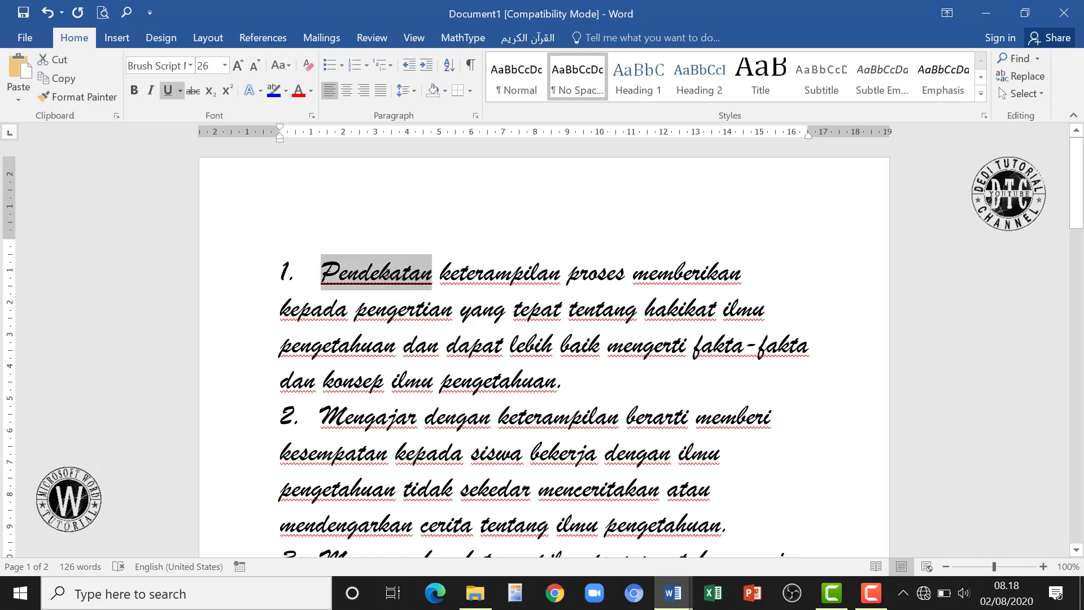
click(390, 272)
double_click(335, 282)
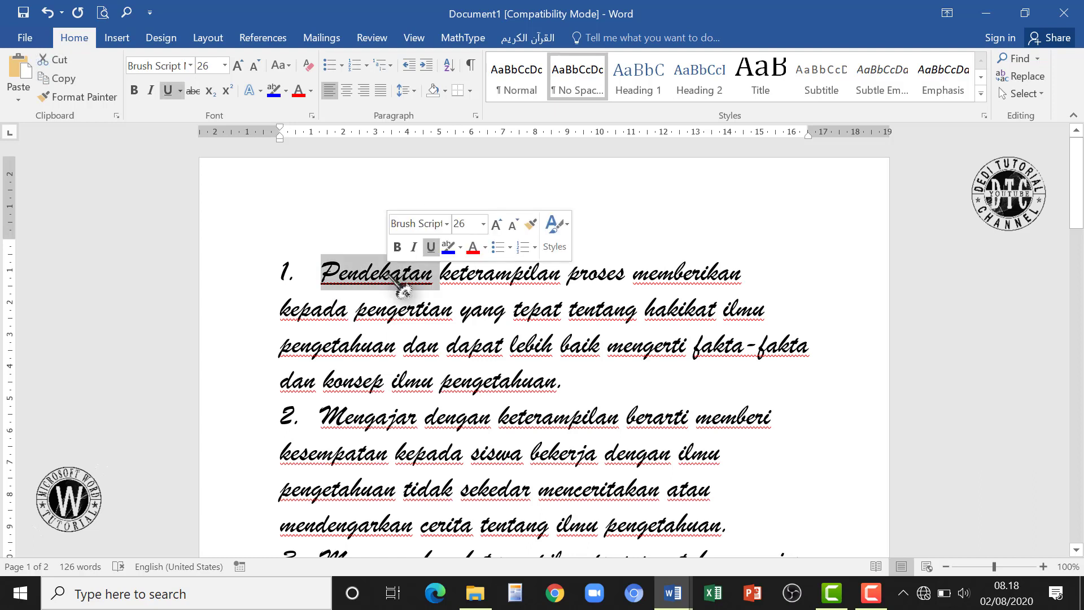
click(293, 65)
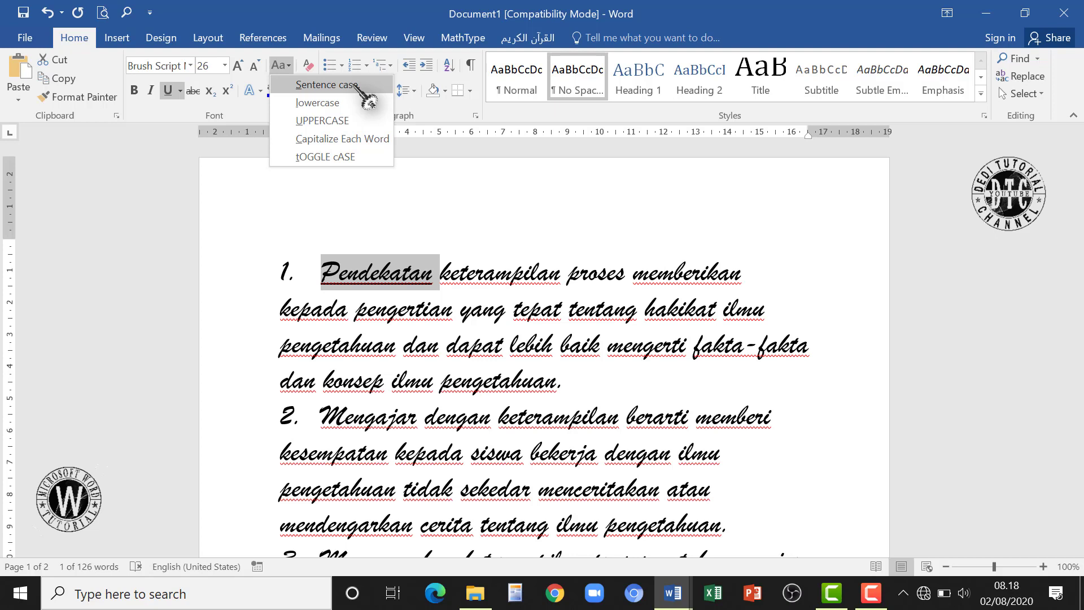
click(356, 86)
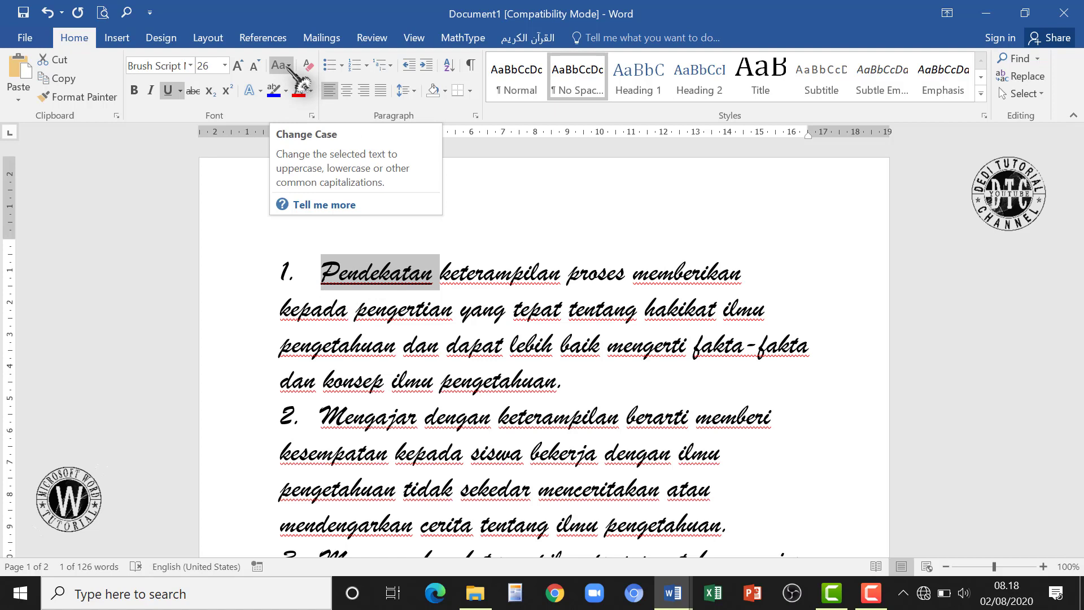
Convert the word Pendekatan to lowercase and finally to UPPERCASE.
click(288, 66)
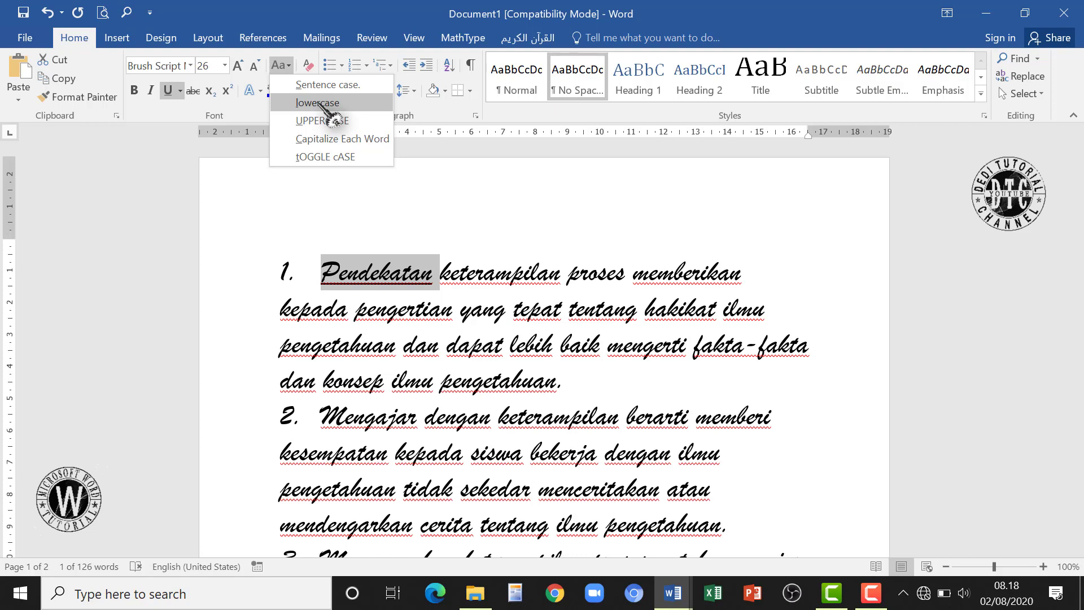
click(319, 103)
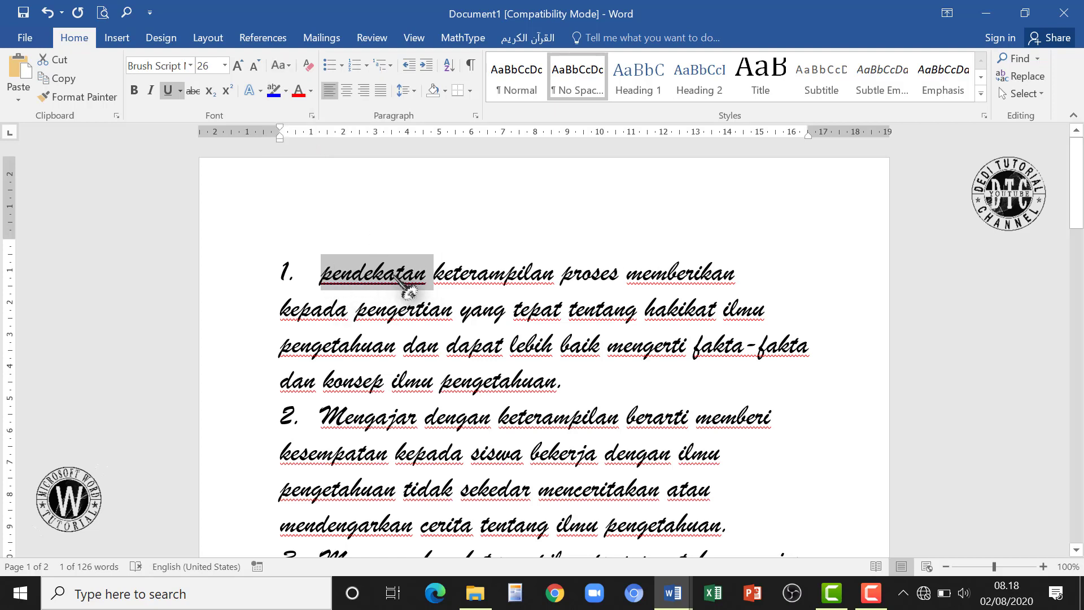
click(288, 66)
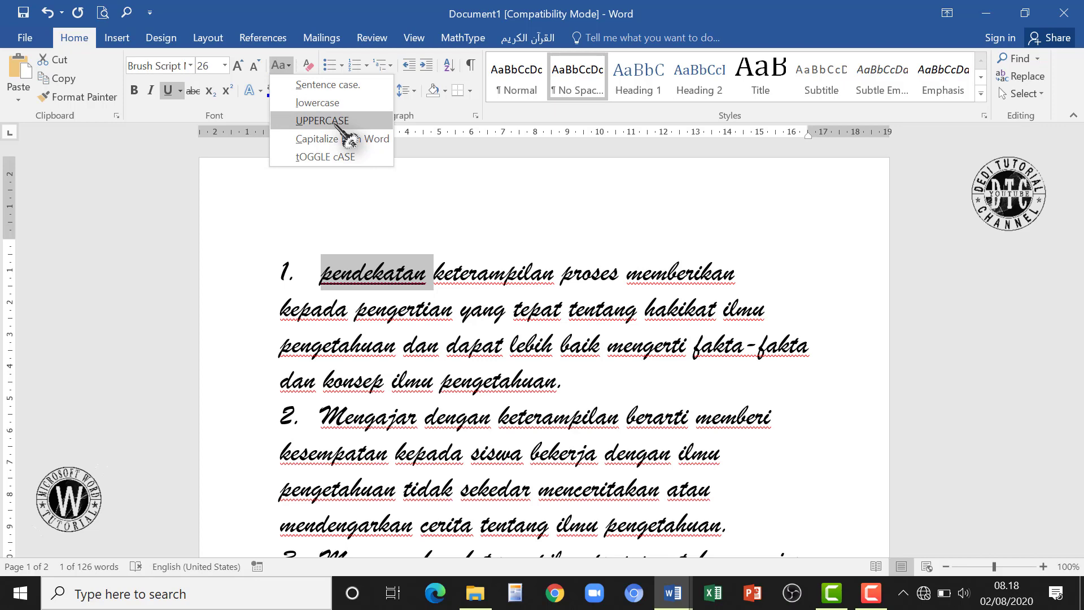
click(335, 121)
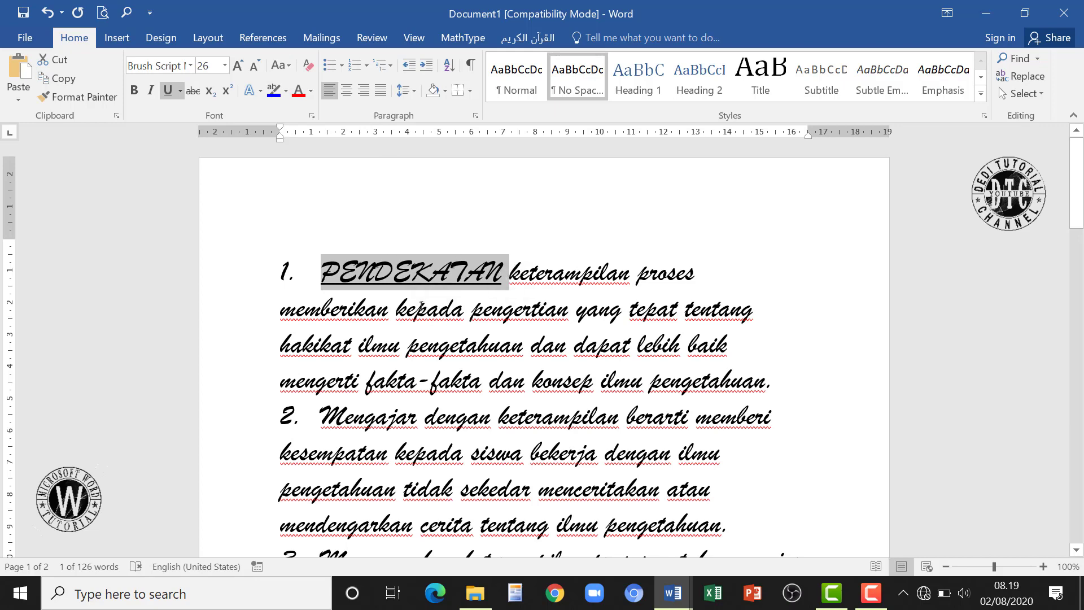
Change the font of the numbered paragraphs on the first page to Times New Roman.
drag(260, 276, 249, 493)
drag(299, 438, 525, 442)
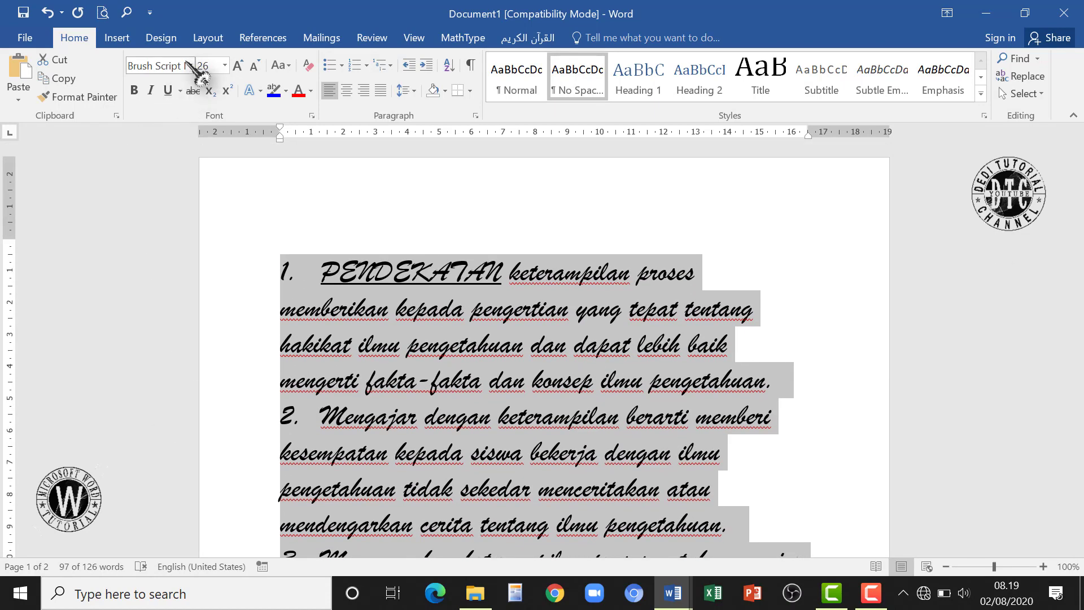
click(192, 66)
click(191, 66)
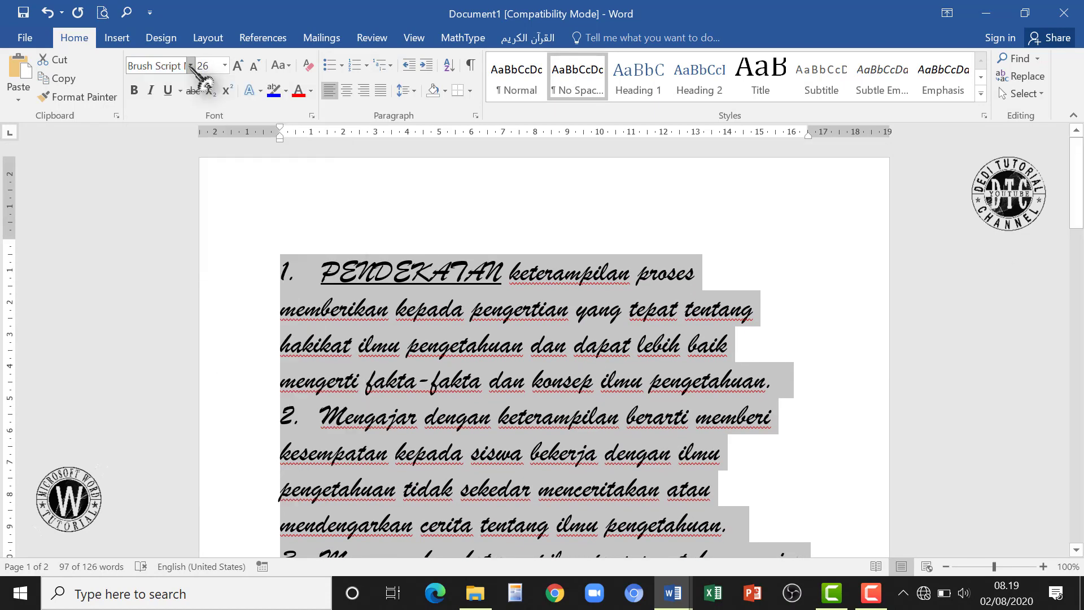
click(192, 66)
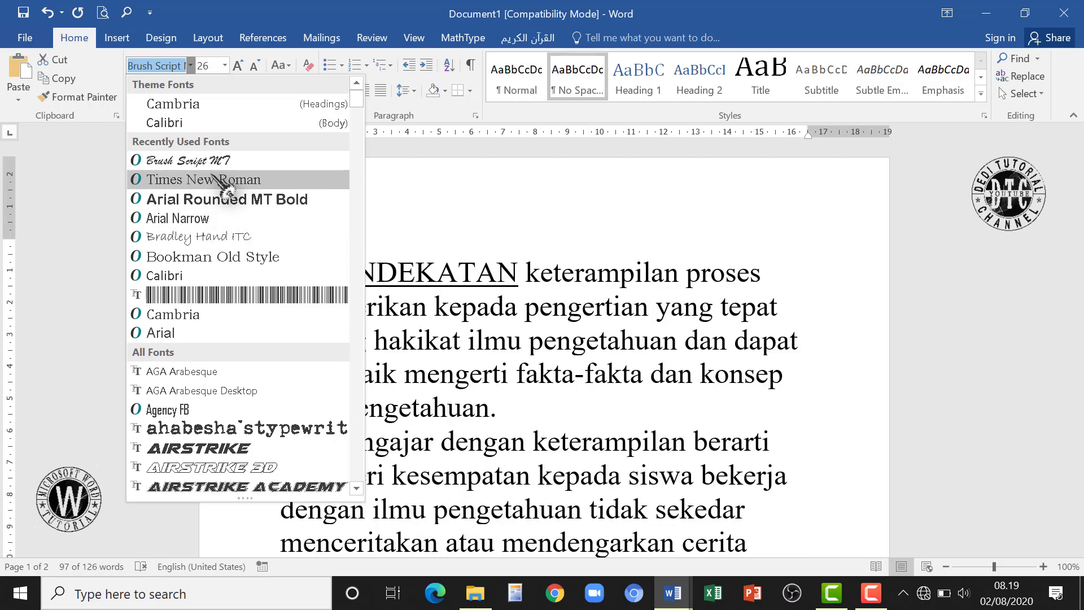
click(214, 179)
click(779, 410)
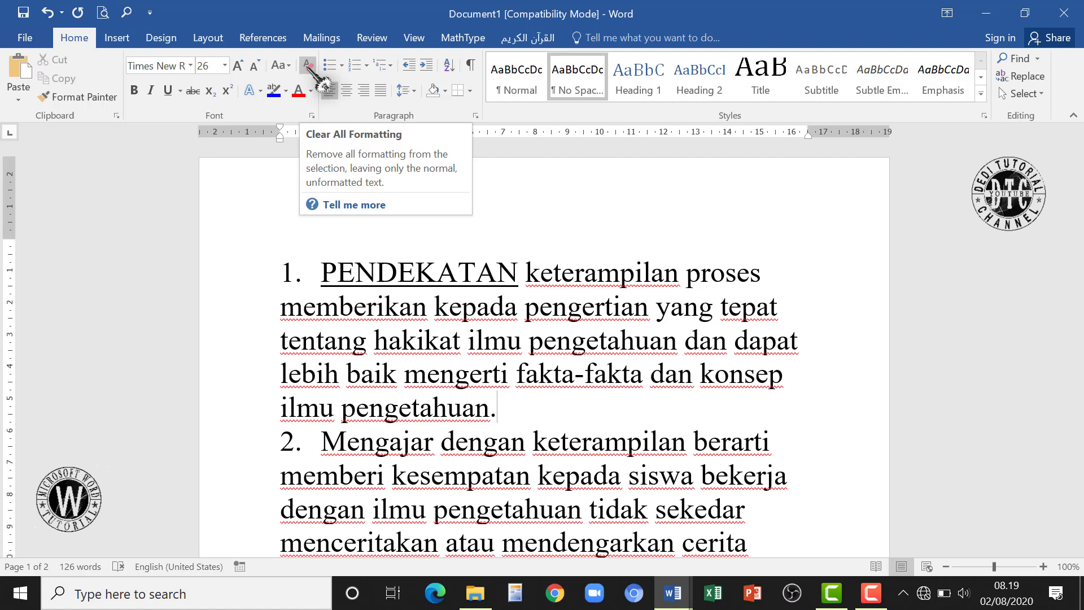
Select from the start of item 1 into item 2, apply left alignment, and centre both paragraphs.
click(334, 273)
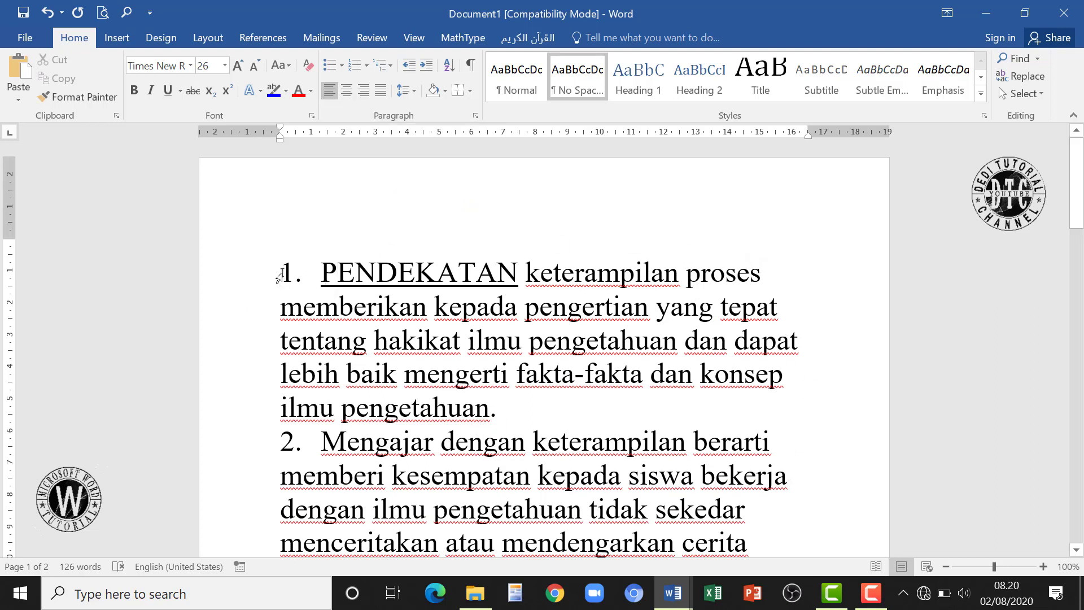
drag(282, 273, 758, 510)
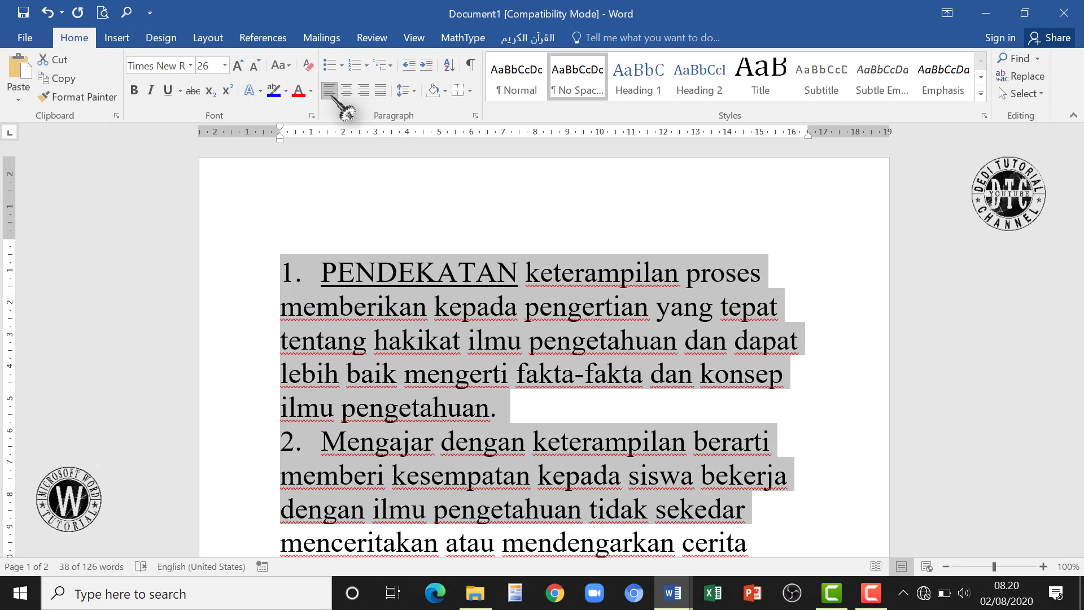
click(329, 90)
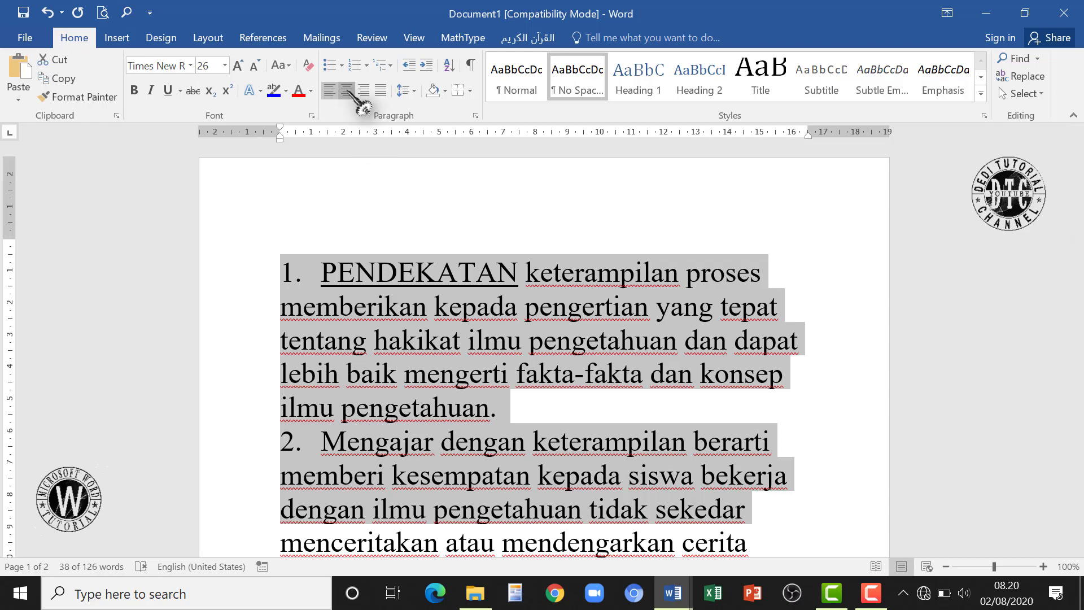
click(346, 91)
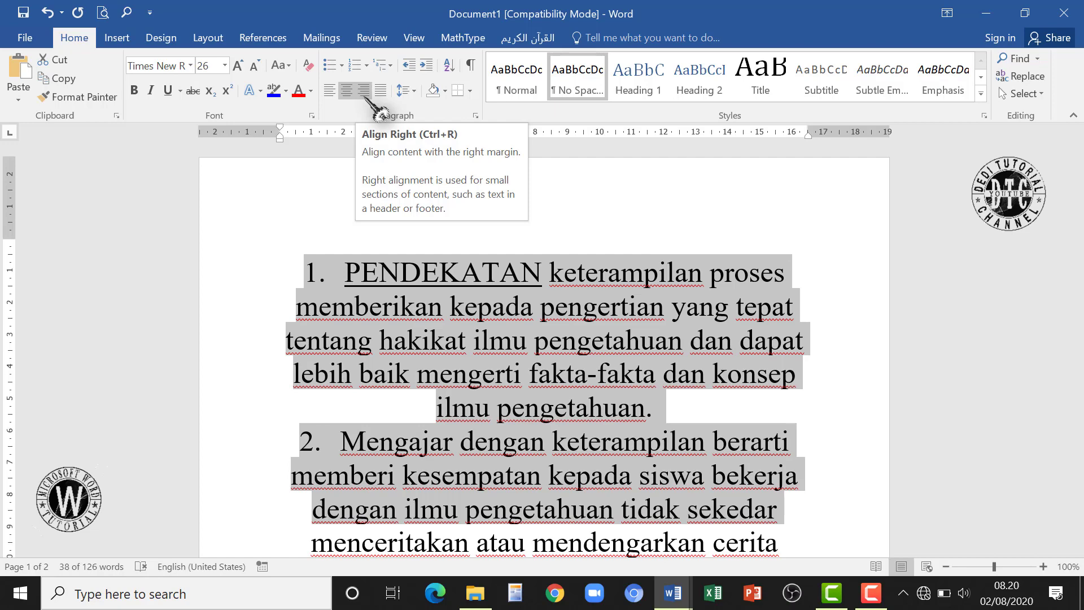
Apply right alignment to the selected items 1 and 2, and finally justify both paragraphs.
click(364, 91)
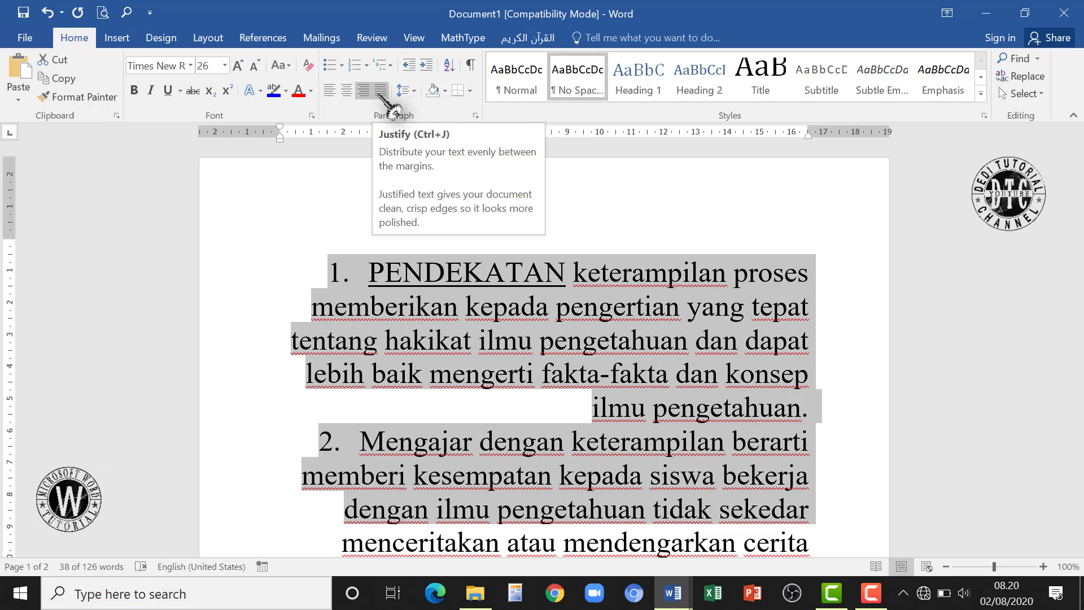
click(380, 92)
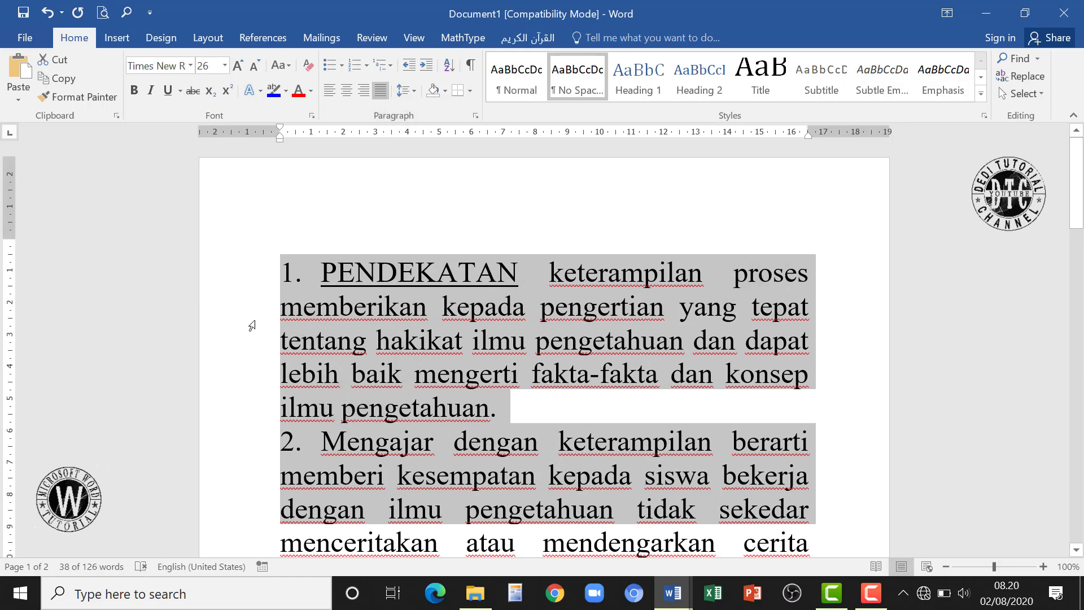
scroll(655, 325, down, 3)
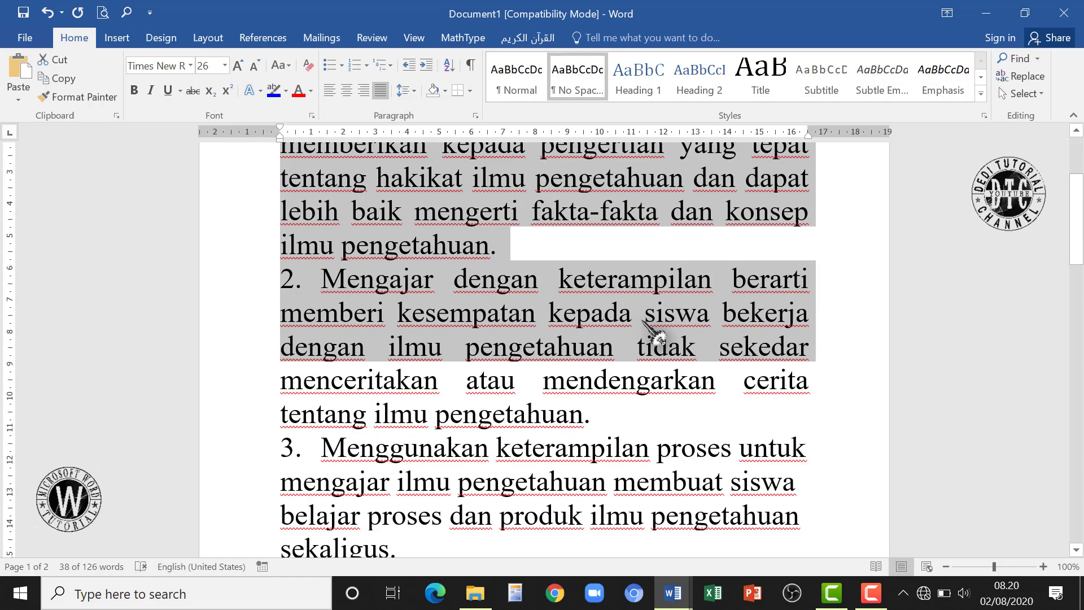
scroll(654, 327, up, 3)
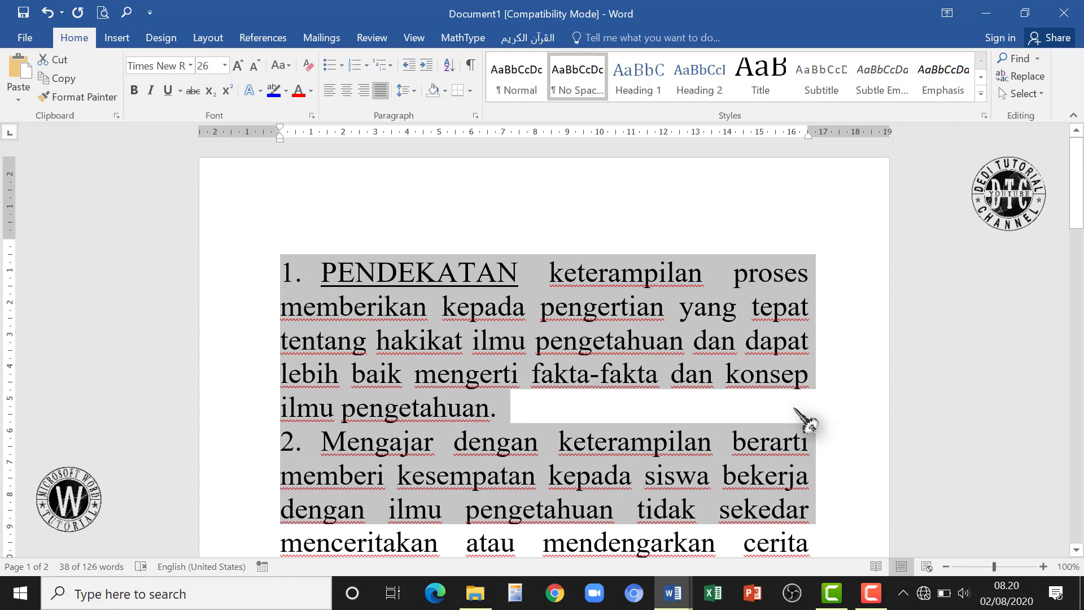
scroll(739, 416, down, 3)
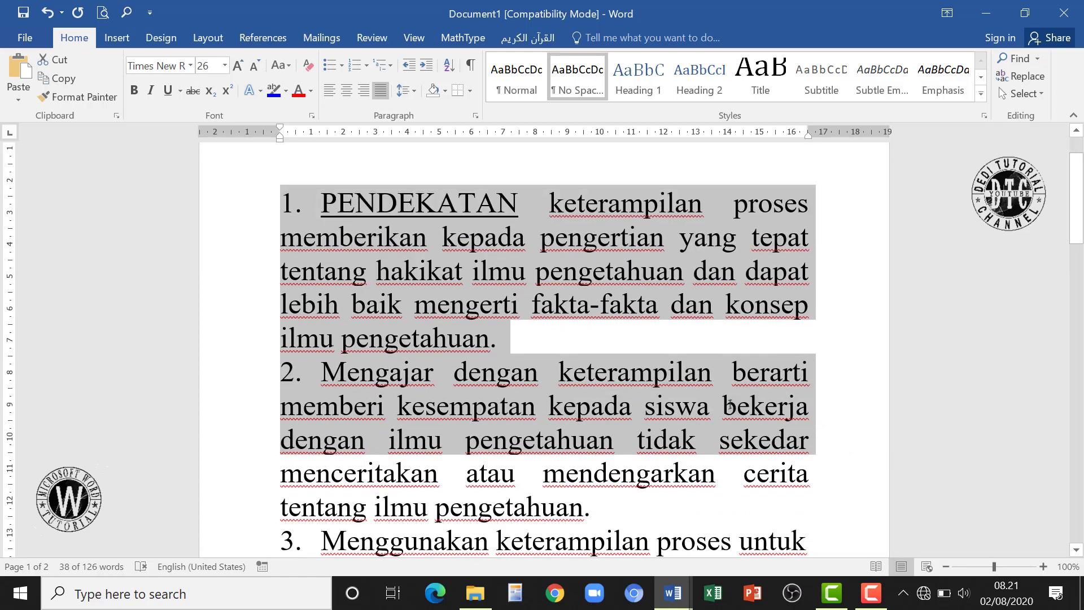
scroll(670, 380, up, 3)
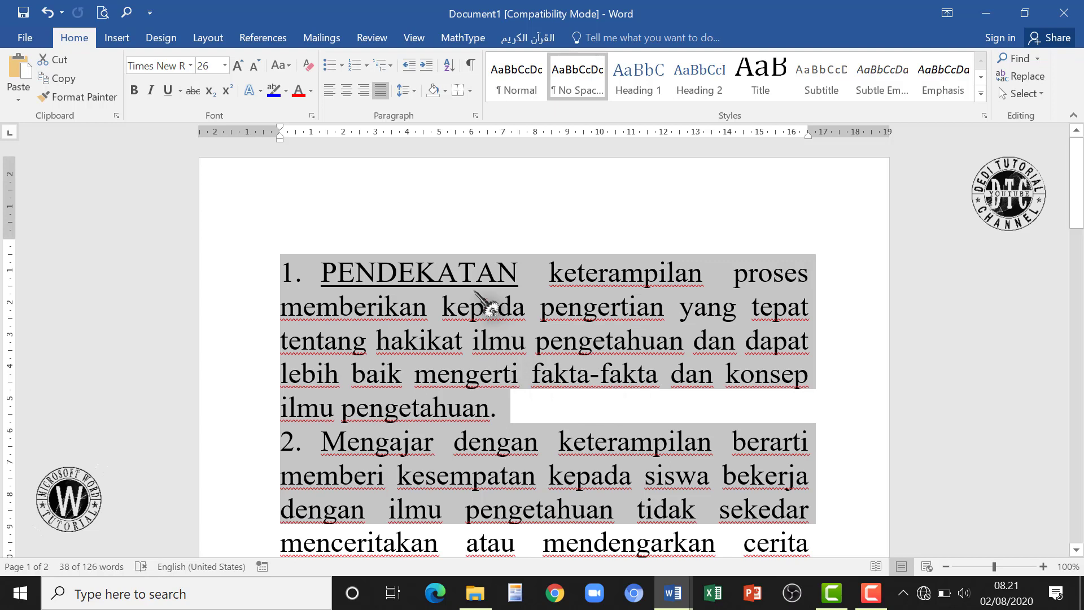
click(430, 230)
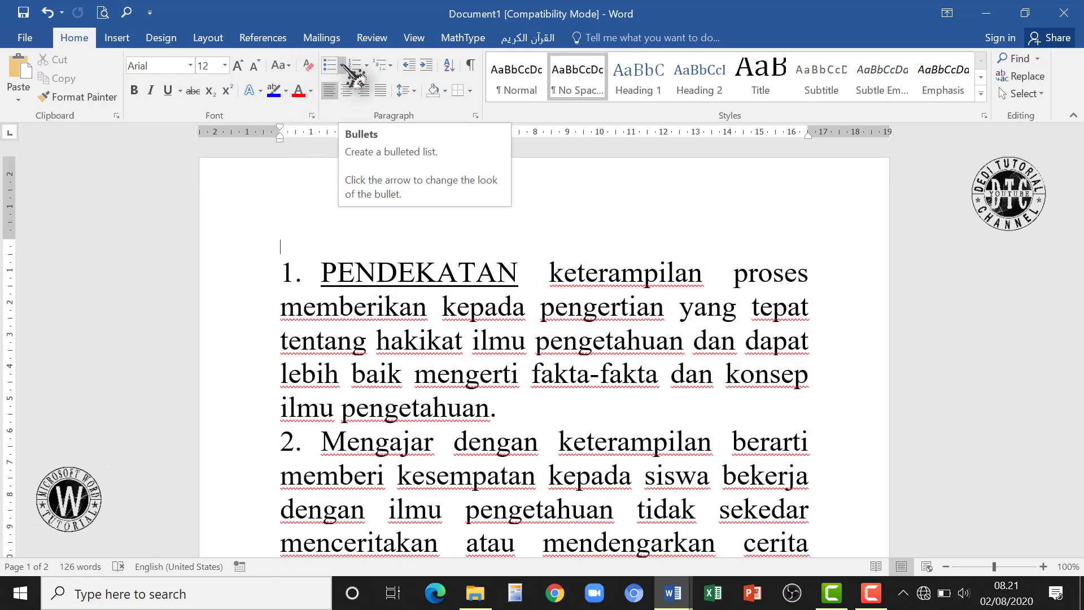
Select items 1 and 2 on the first page and preview the bullet library styles on them without applying one.
click(504, 373)
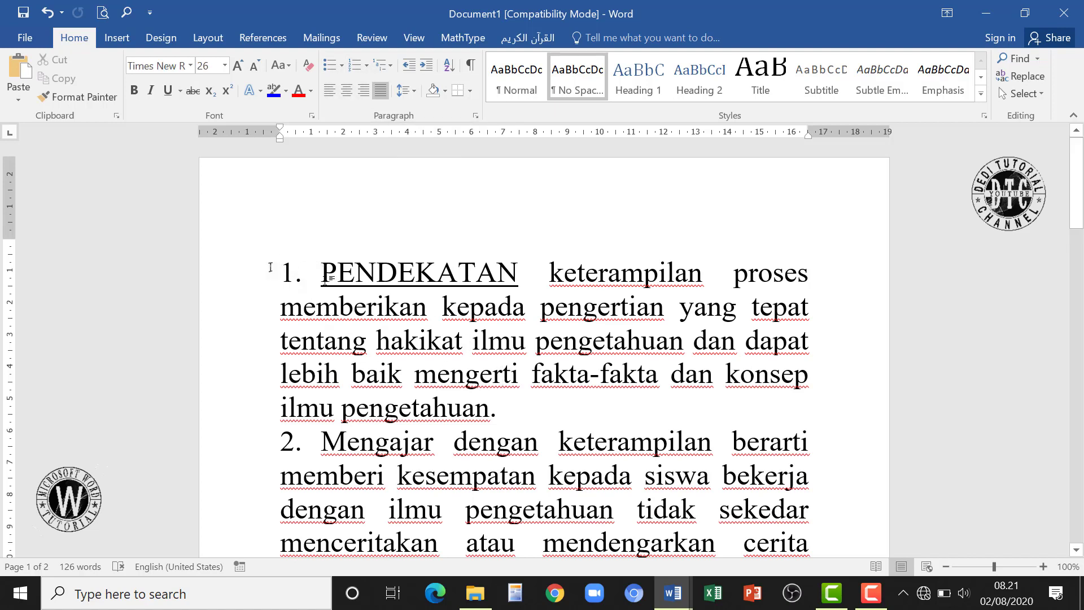
drag(270, 267, 830, 511)
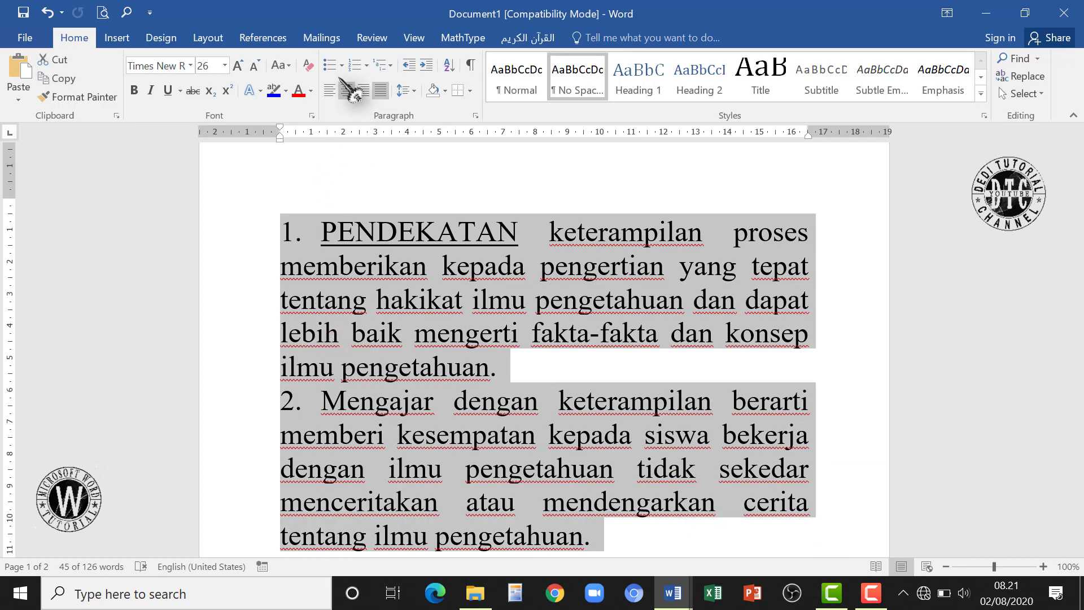
click(341, 64)
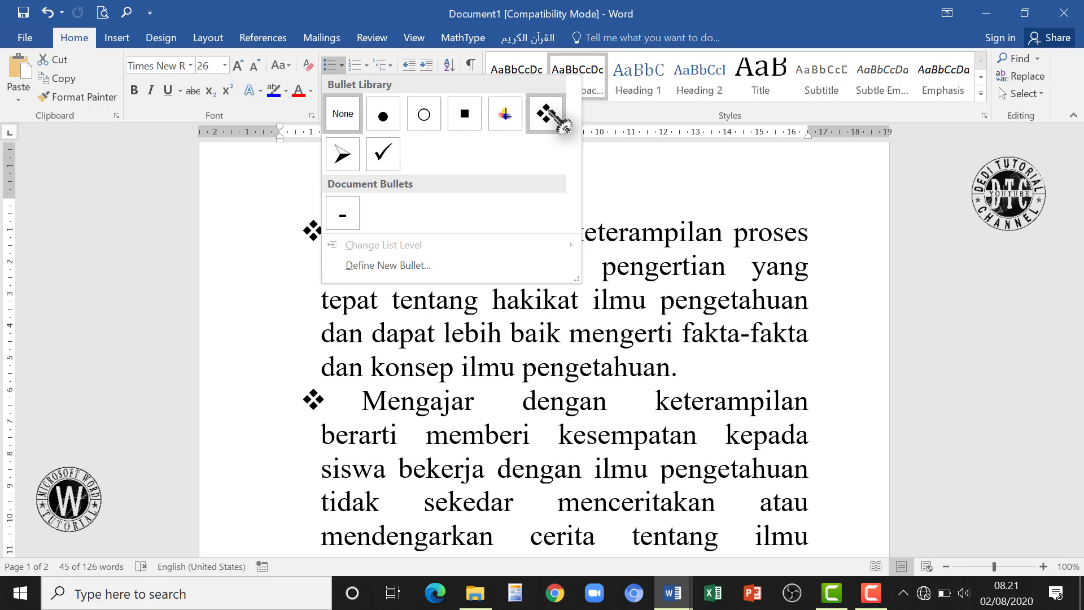
click(541, 379)
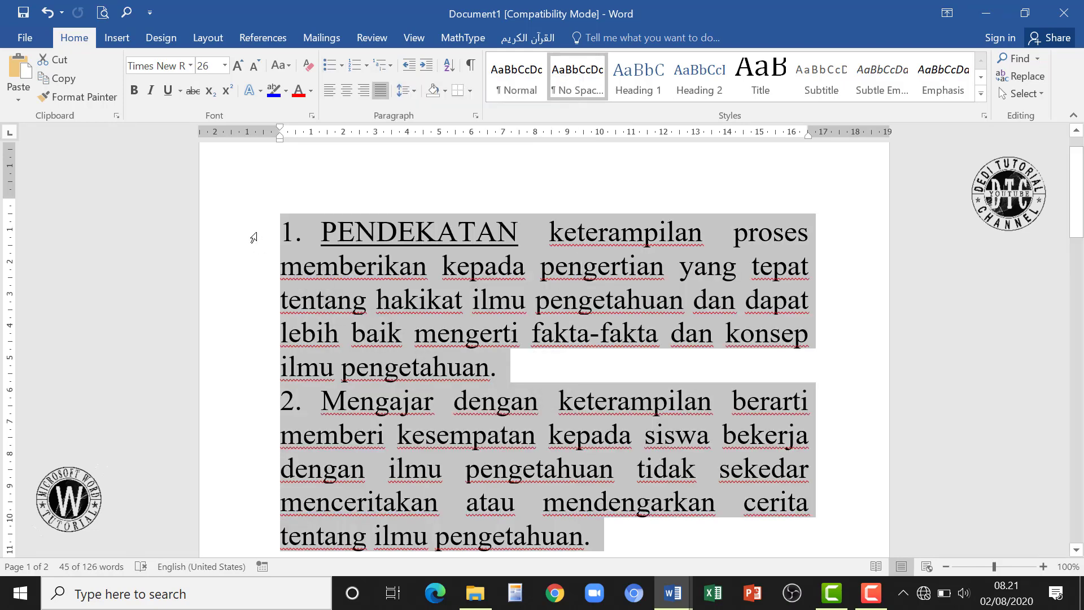
click(253, 237)
click(580, 362)
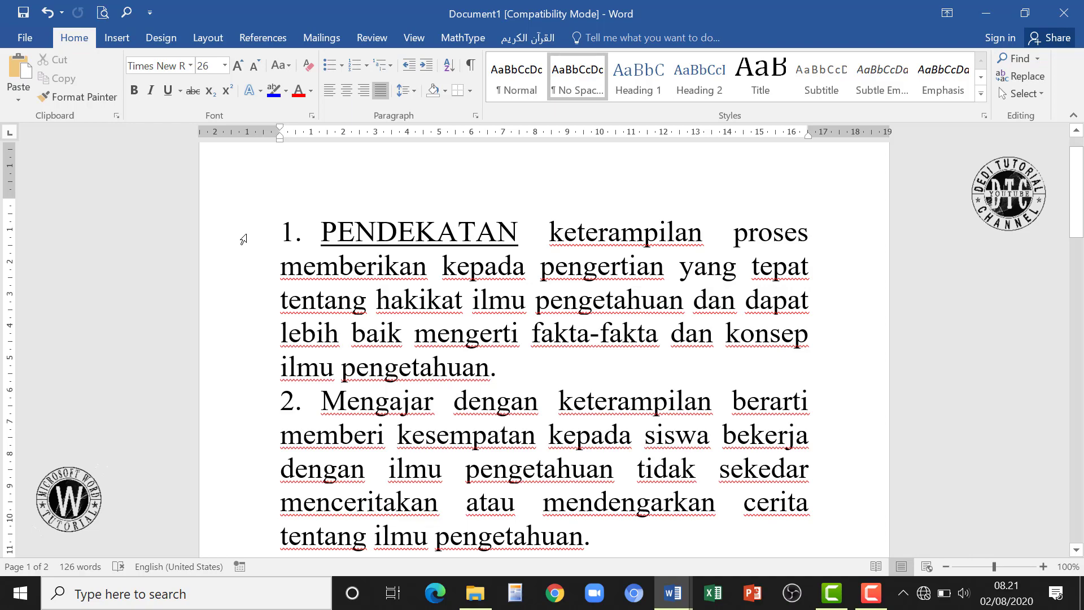
Apply the four-diamond bullet style to the entire document's text and undo it.
drag(243, 239, 815, 500)
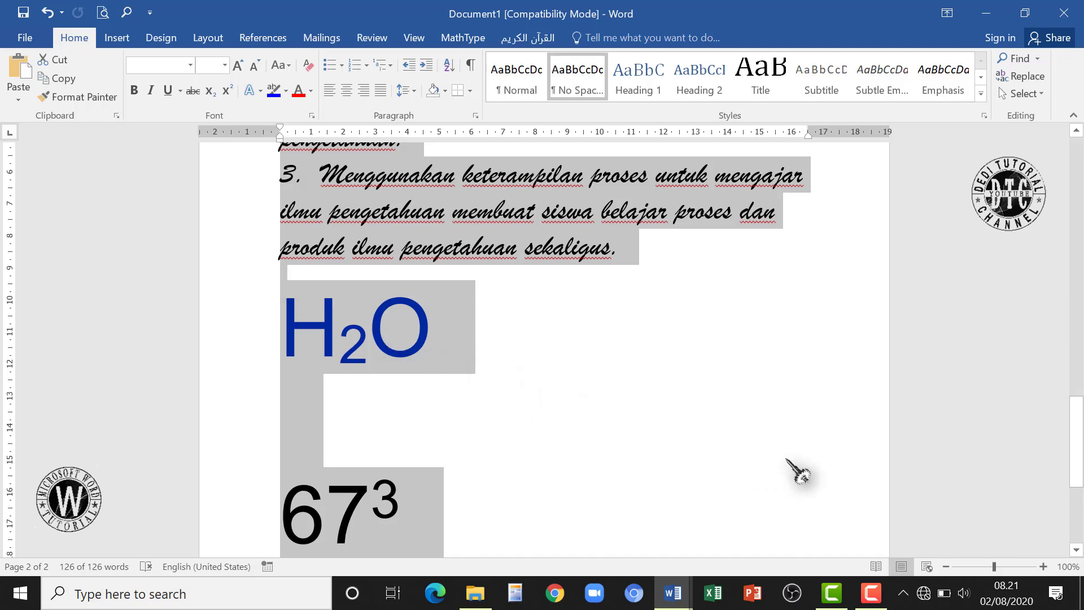
scroll(714, 440, up, 5)
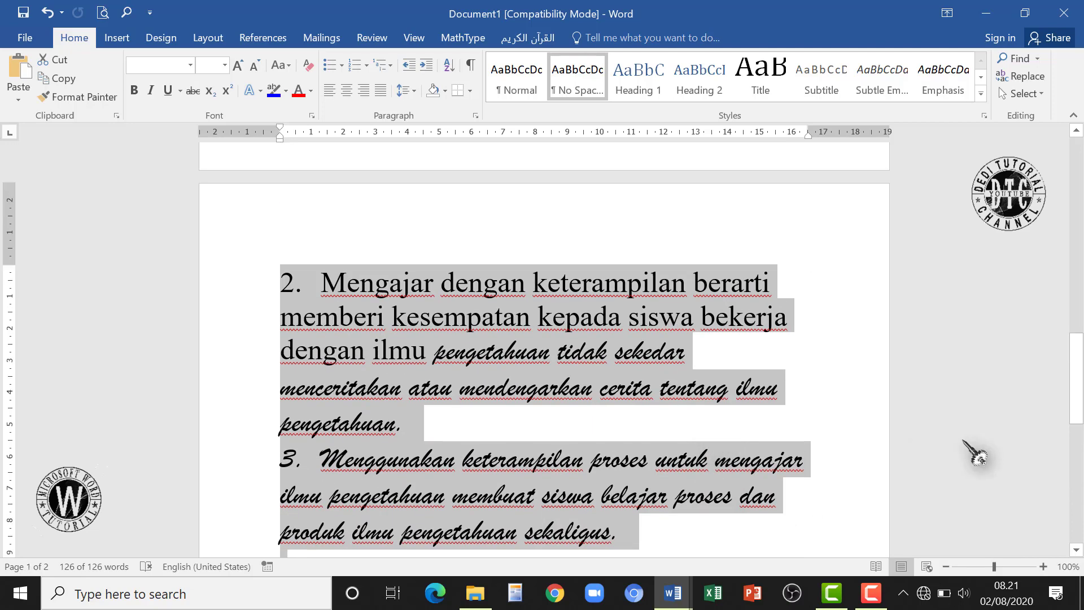
click(945, 566)
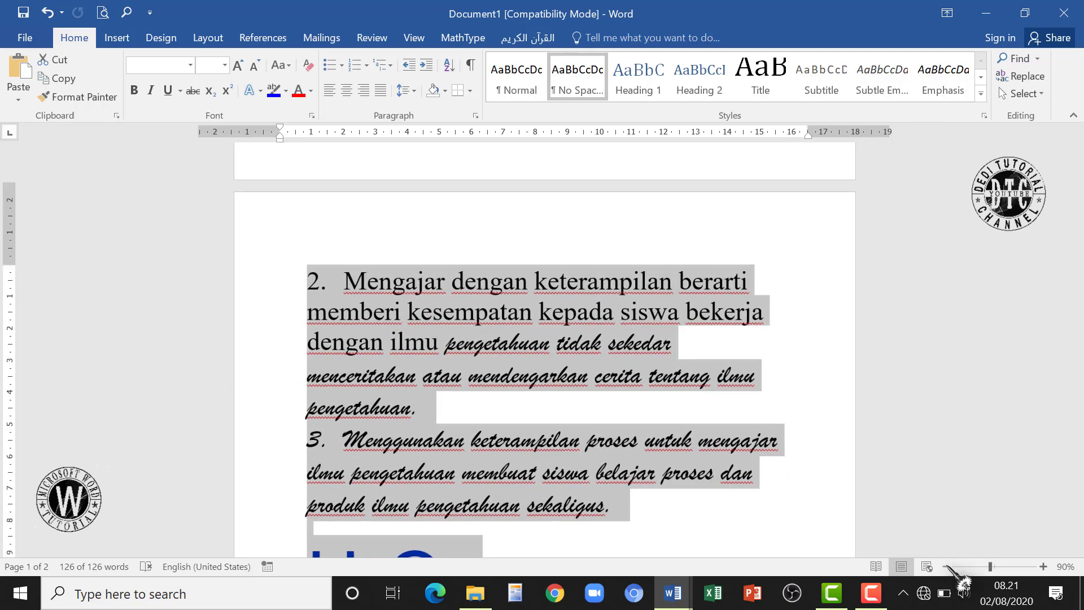
click(945, 566)
click(945, 566)
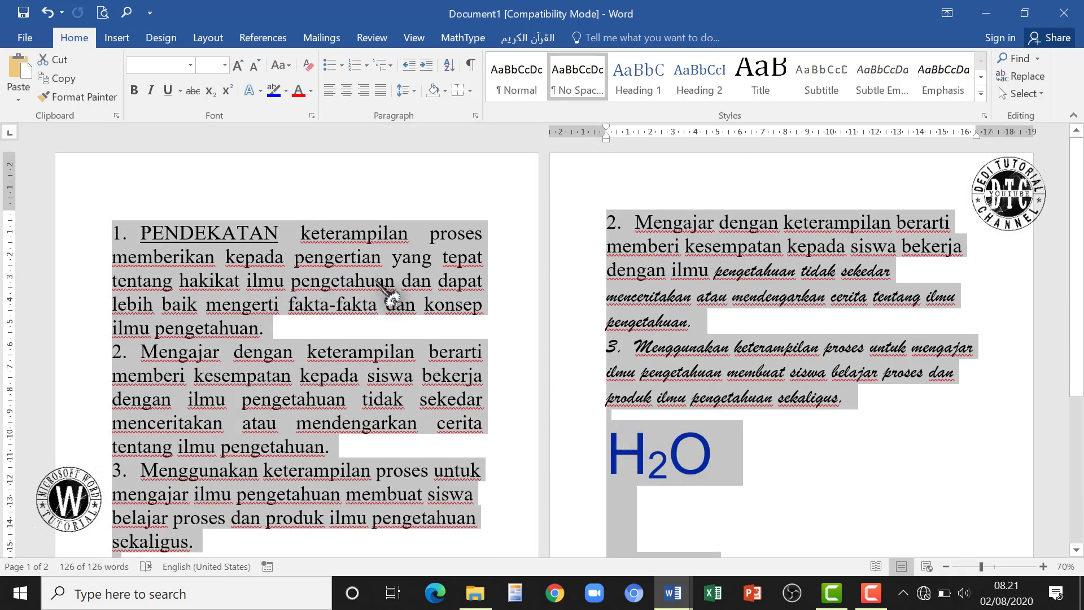
click(341, 66)
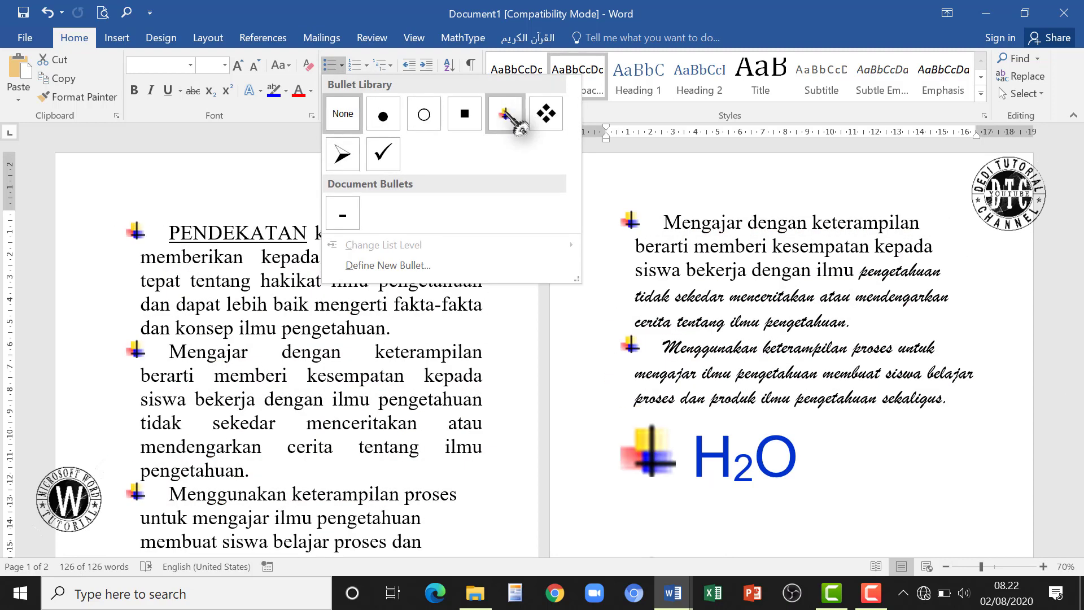
click(546, 115)
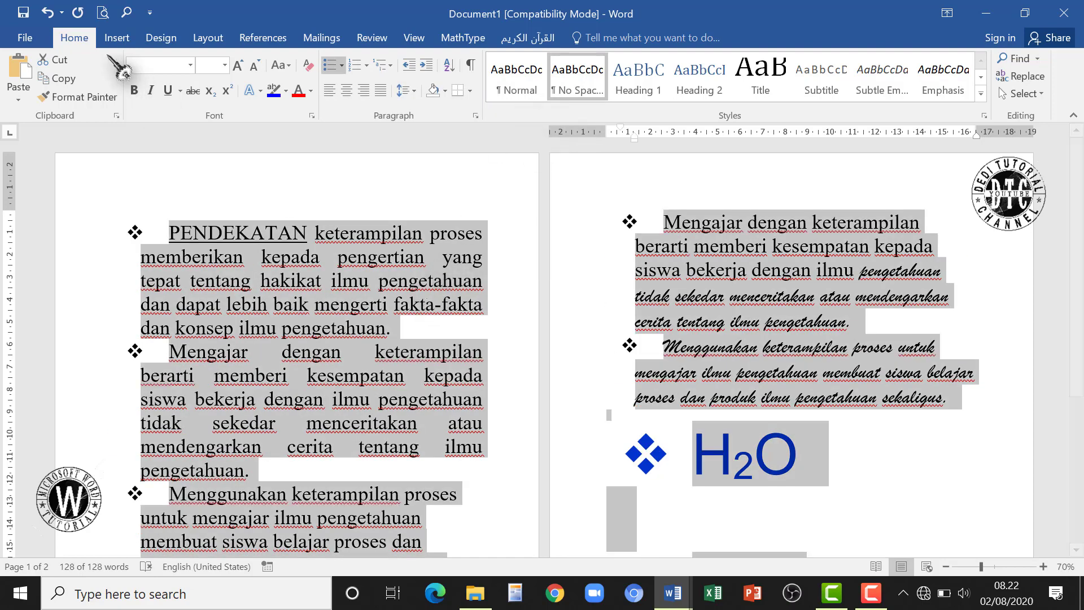
click(47, 12)
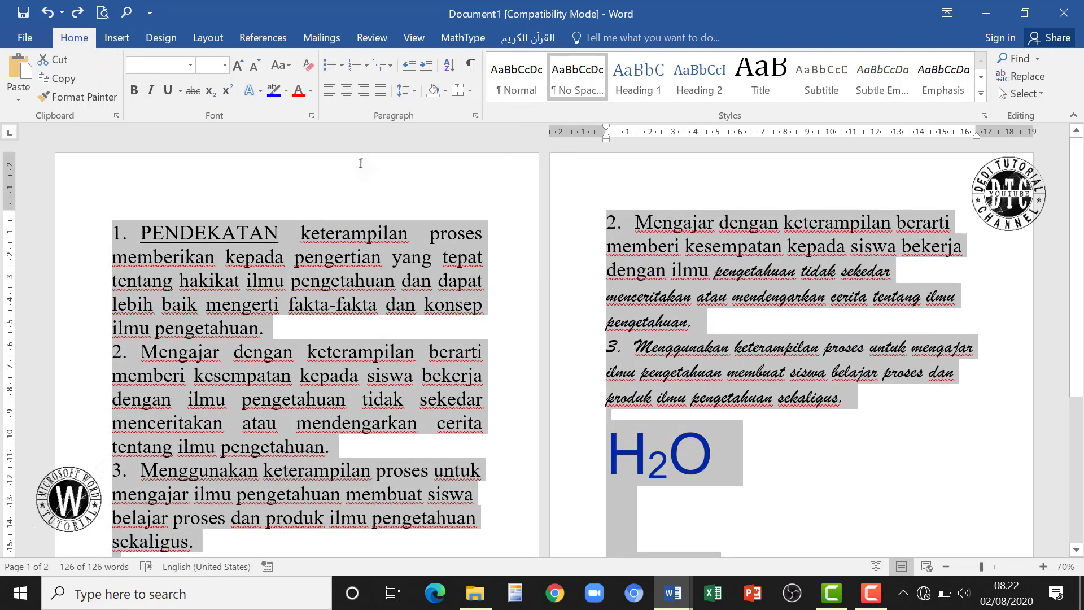
Preview the numbering library formats on the selected document text without applying one.
click(366, 65)
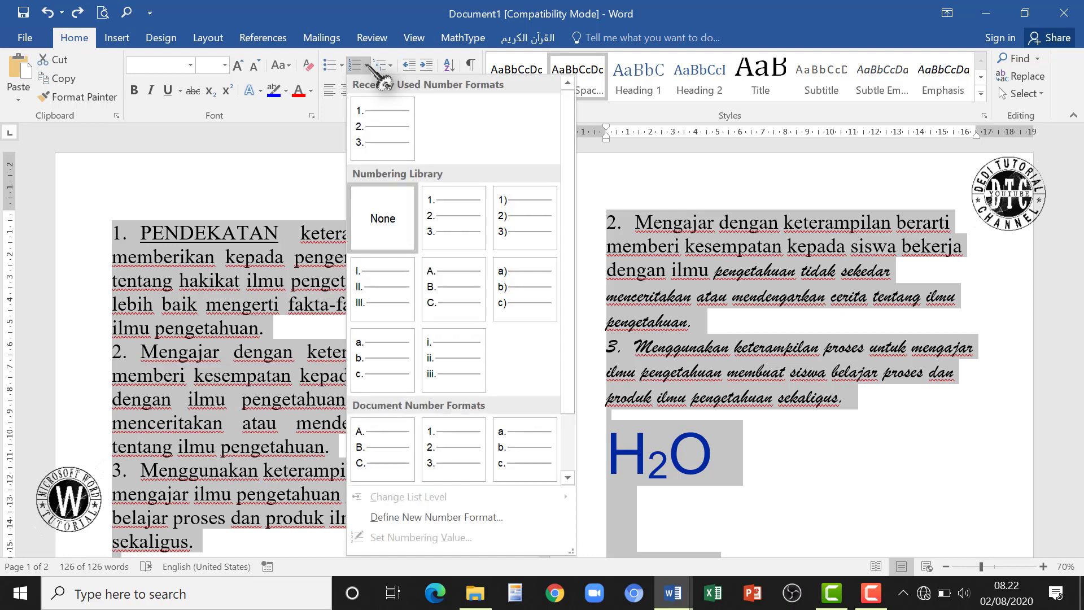
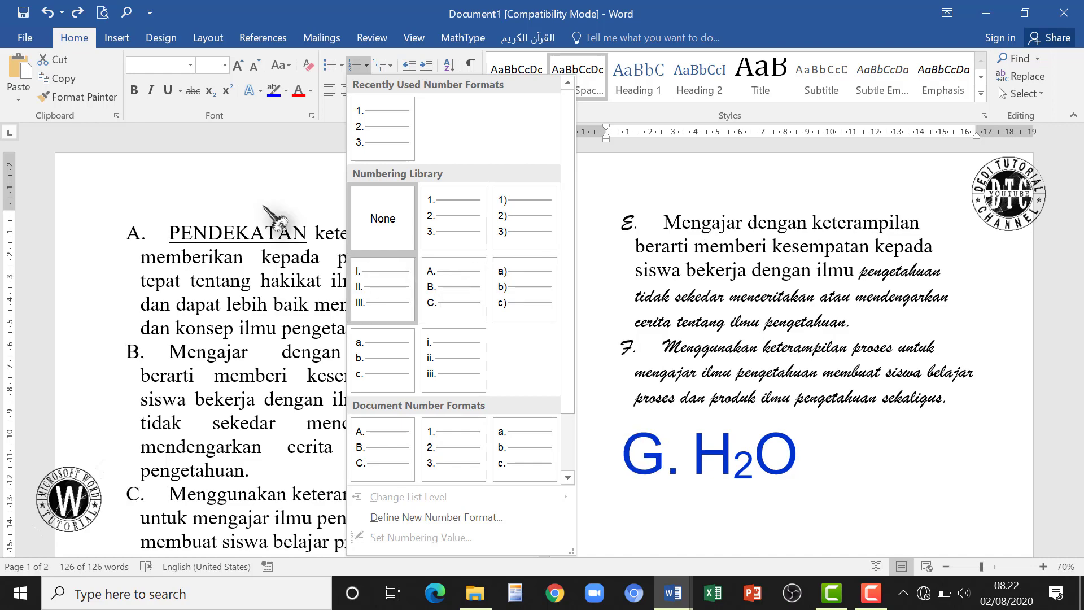
click(251, 192)
Start an automatically numbered line with "1." below 67³ on the second page and enter DDDDD.
scroll(322, 396, down, 3)
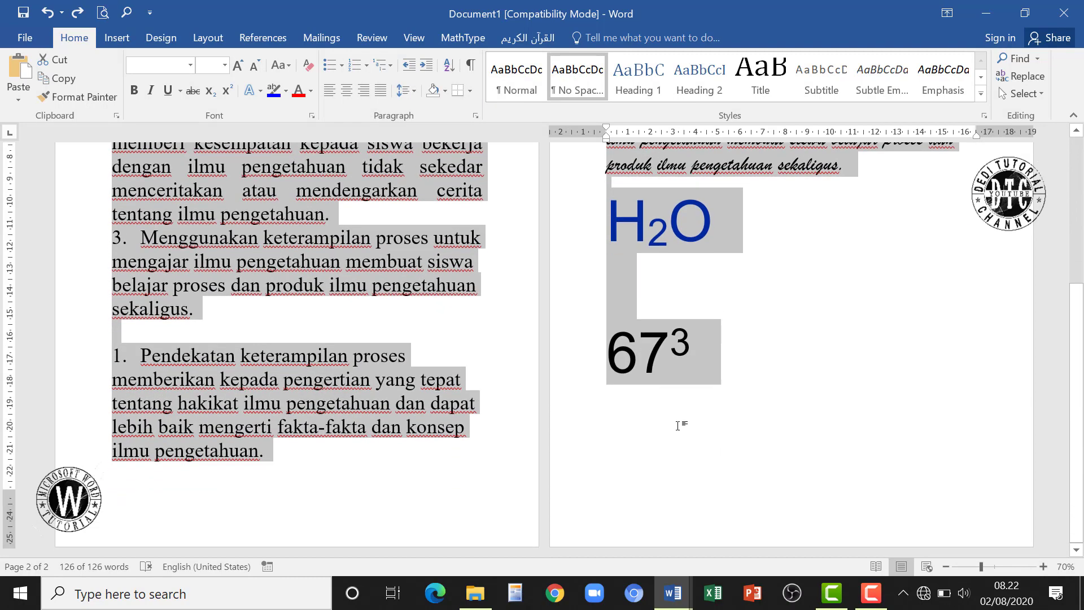
click(677, 426)
key(Return)
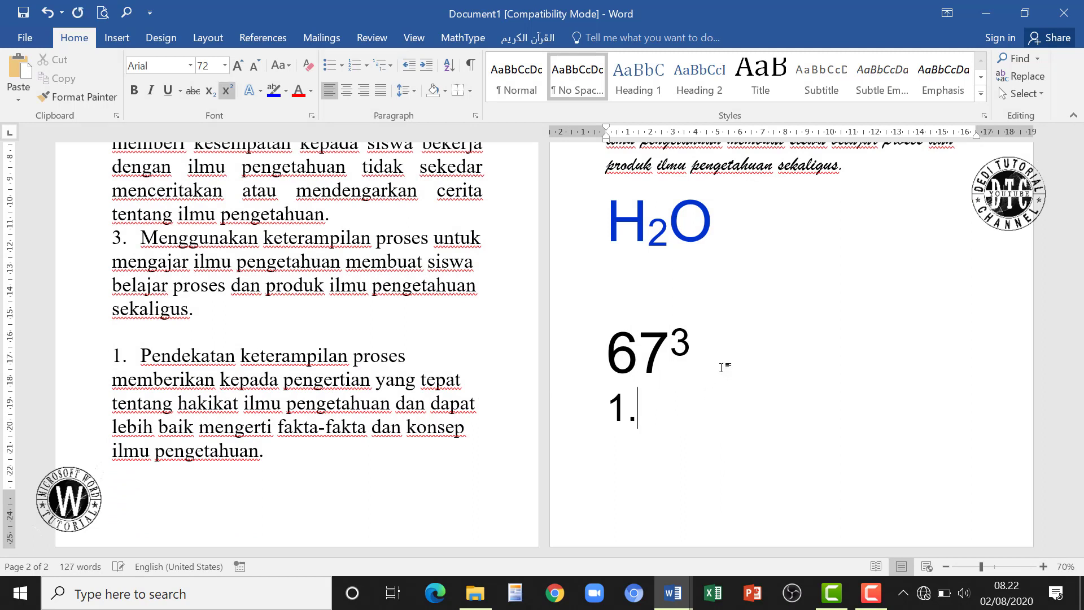
text(1. )
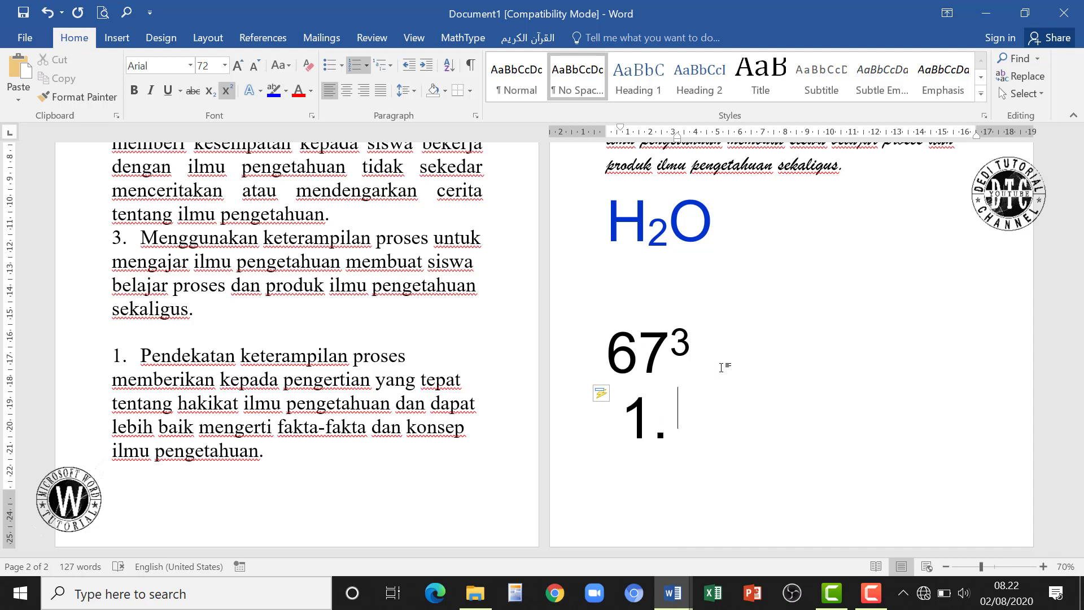
text(DDDDD)
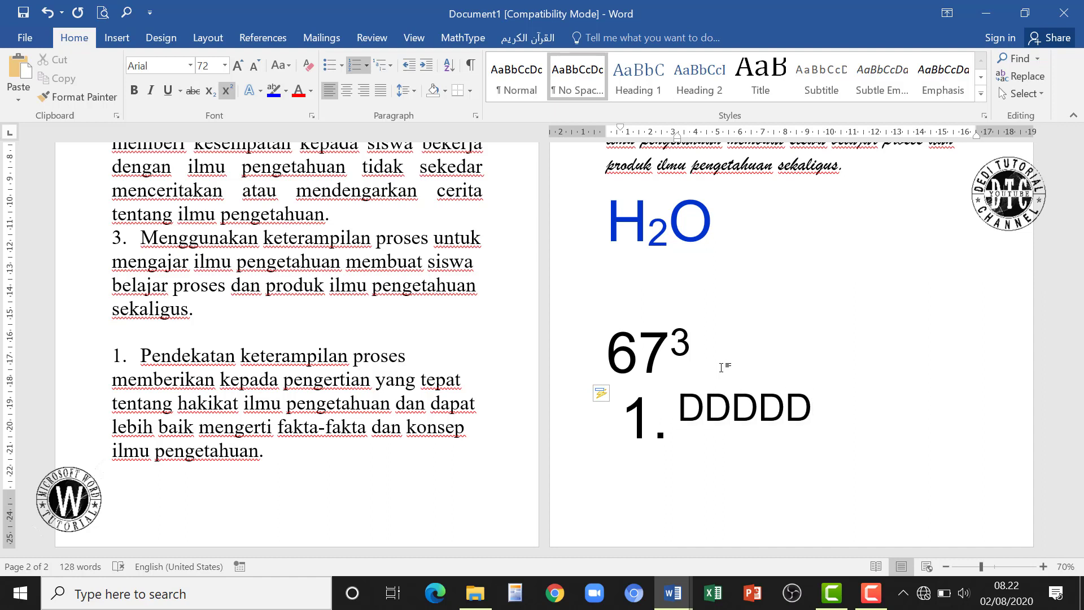
Turn off superscript for DDDDD and remove the automatic number in front of it.
drag(682, 410, 840, 411)
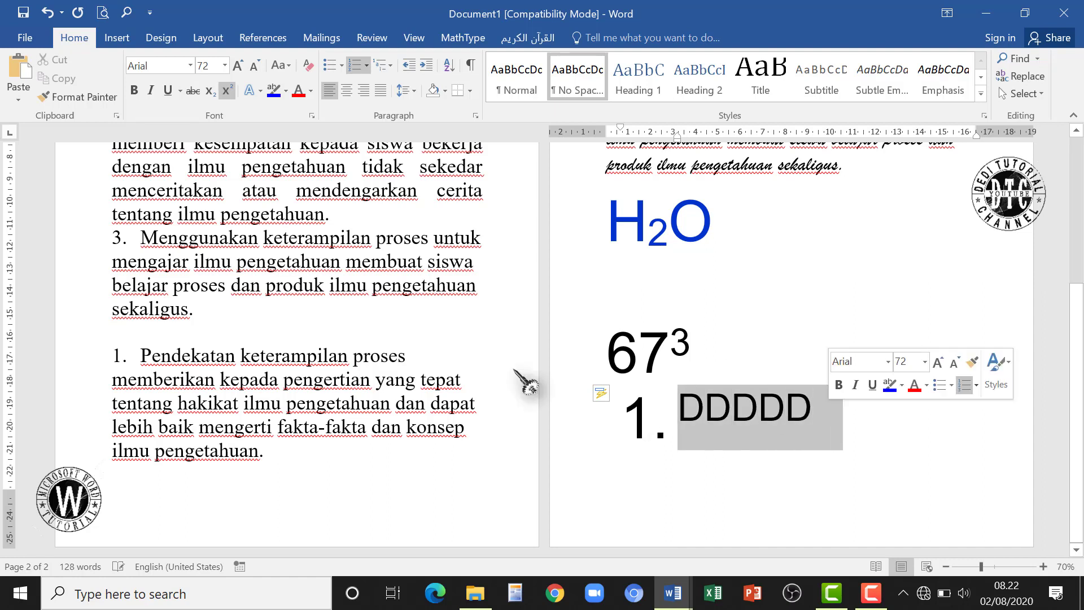
click(226, 90)
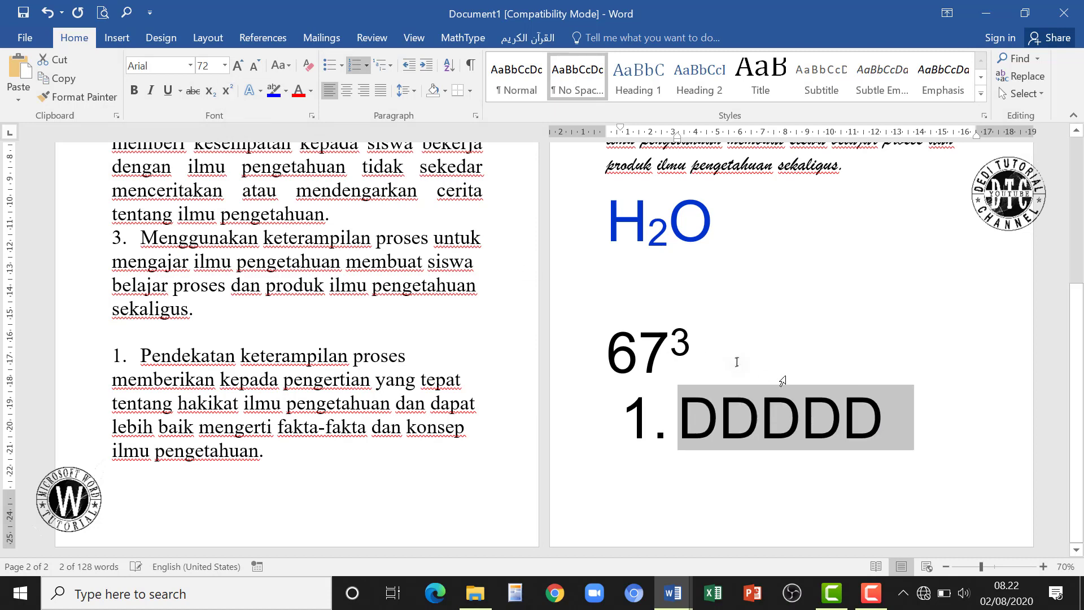
click(810, 386)
click(681, 424)
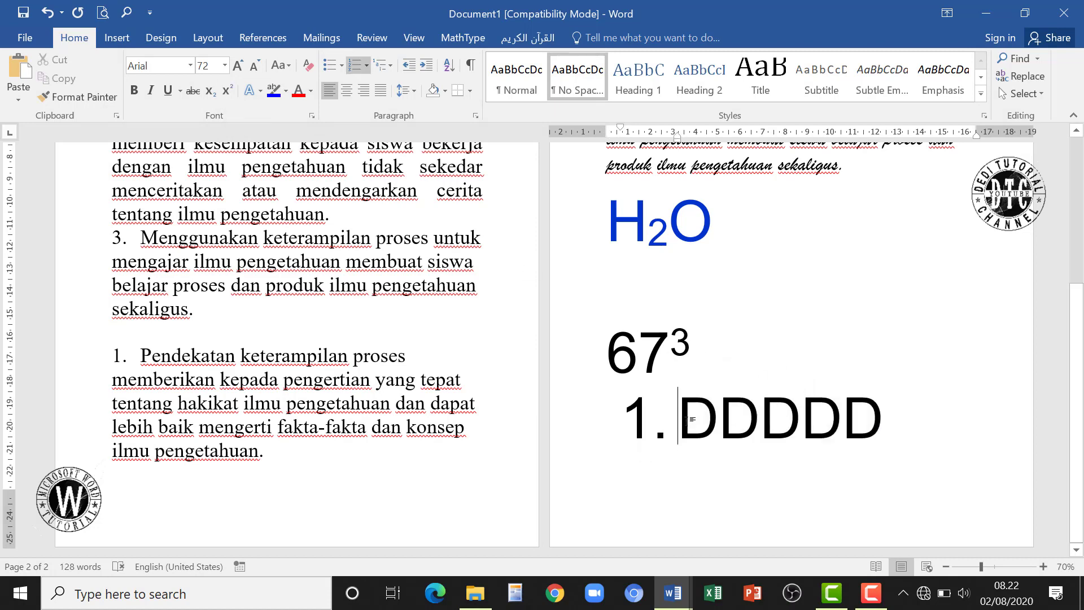
key(BackSpace)
Set the numbering of the first three paragraphs on the first page to None, and finally to the 1. 2. 3. format.
scroll(328, 415, up, 5)
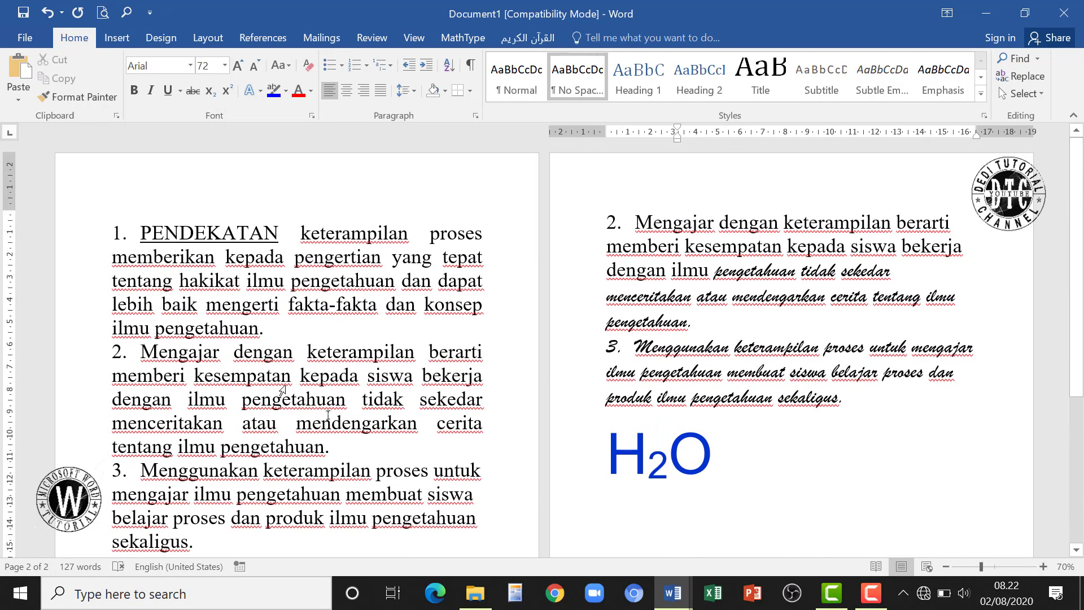
drag(143, 232, 339, 453)
click(338, 464)
scroll(115, 325, up, 4)
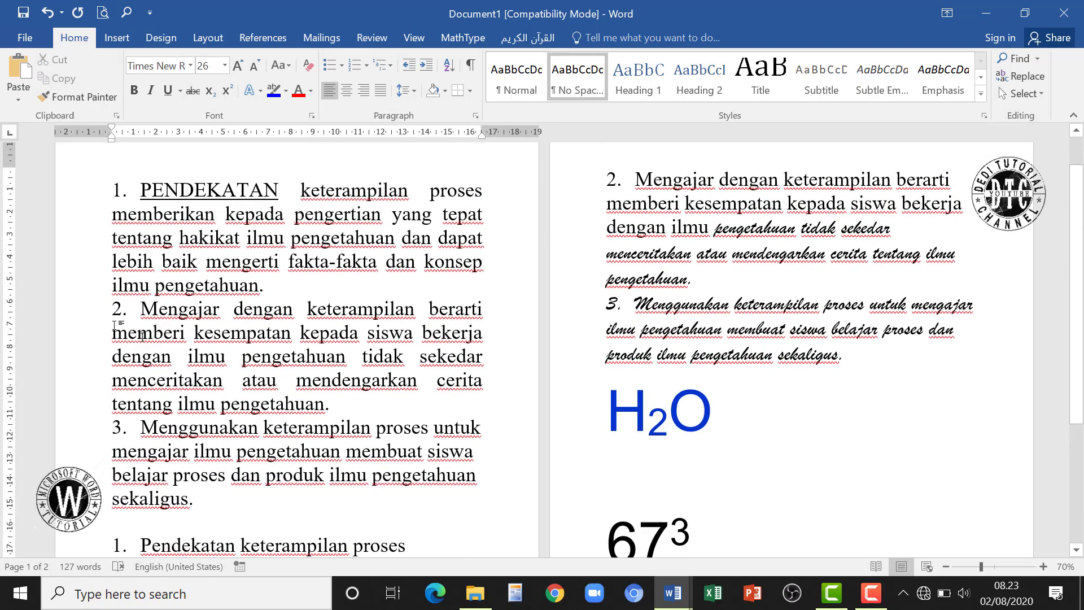
drag(75, 211, 122, 493)
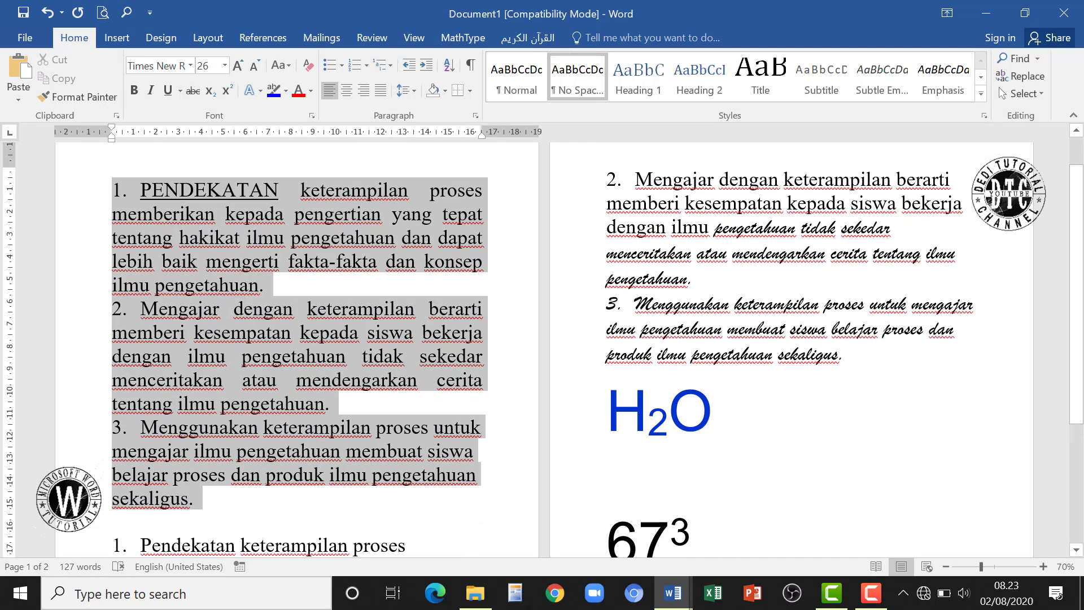
click(366, 66)
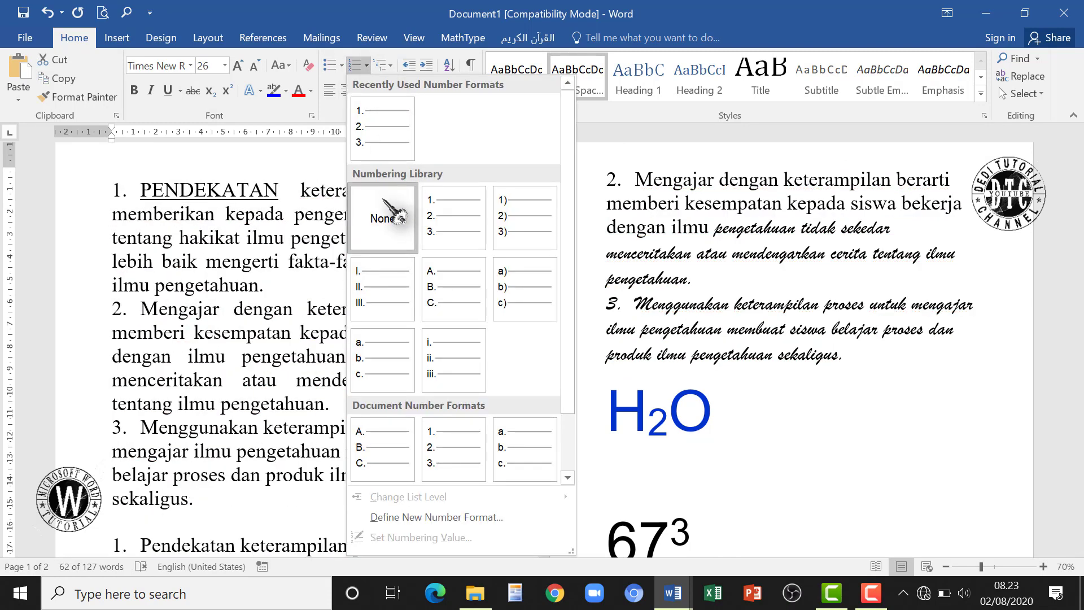
click(392, 215)
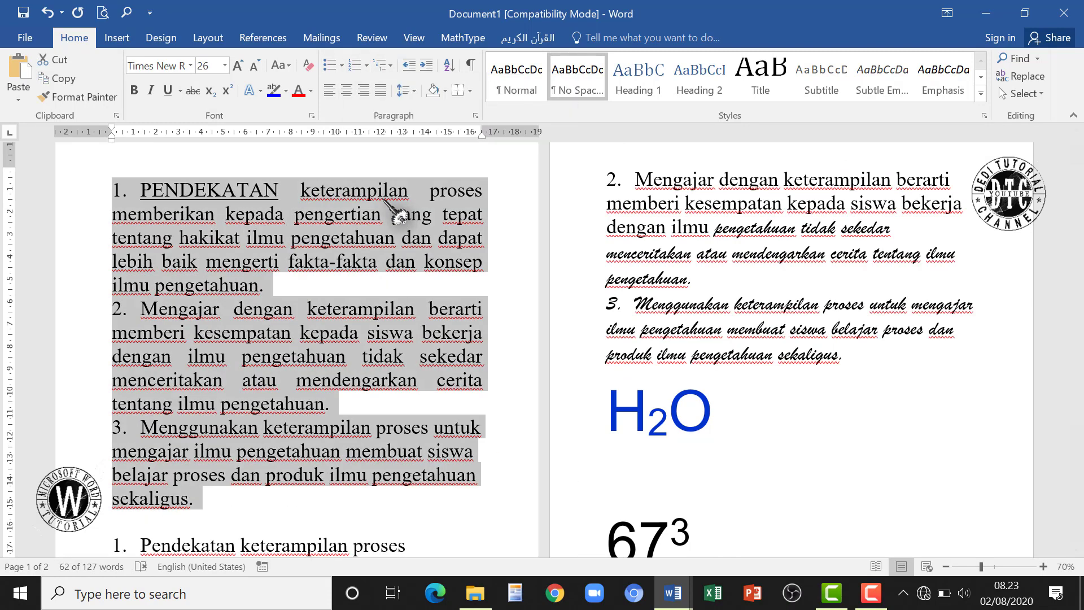
click(366, 65)
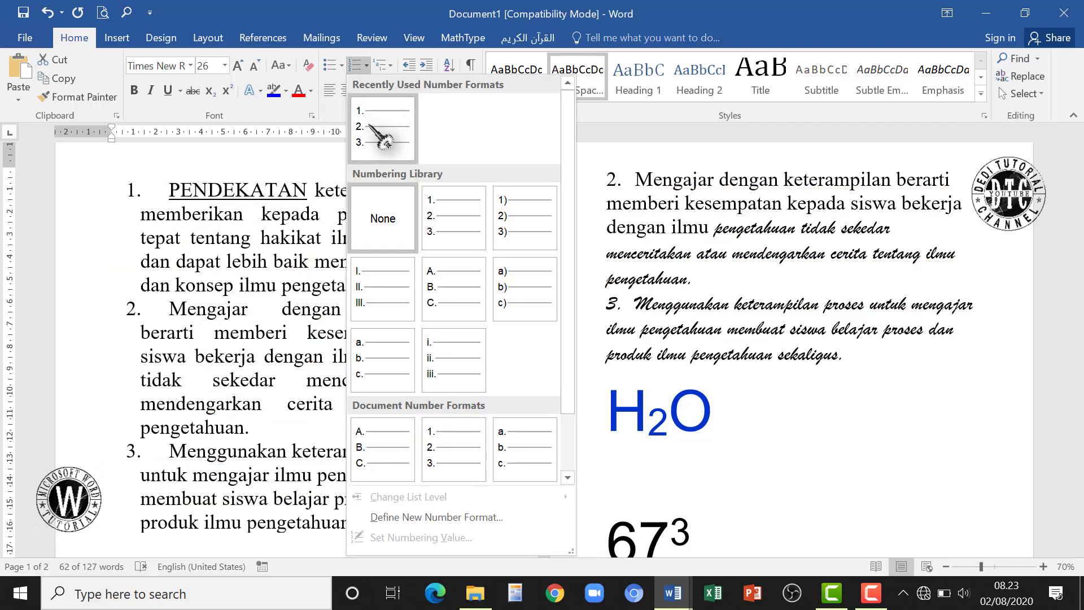
click(383, 141)
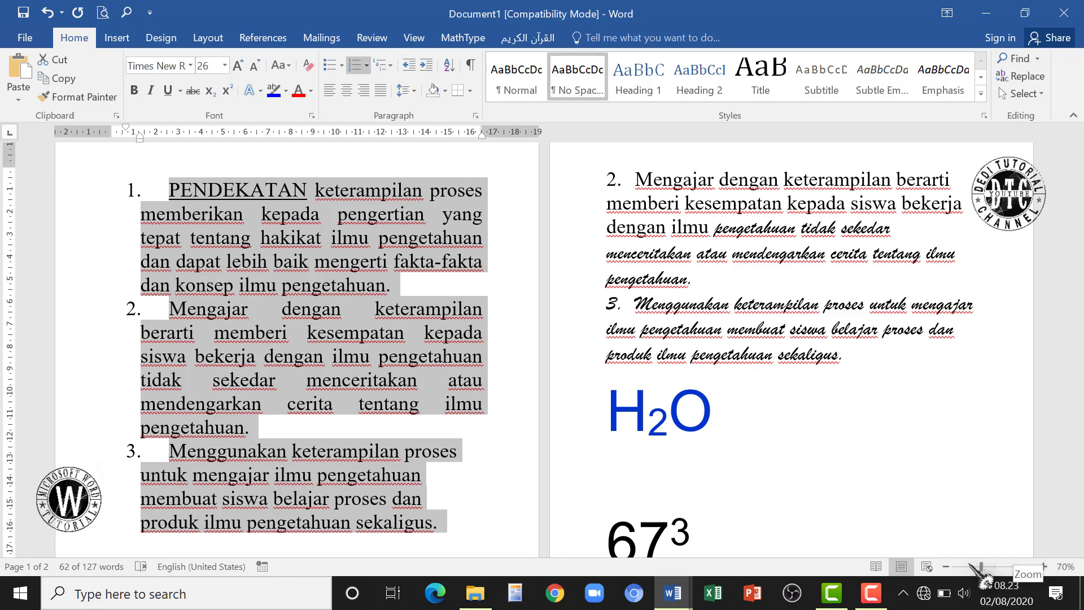
Remove the automatic numbers from the first three paragraphs on the first page, one paragraph at a time.
click(946, 566)
click(946, 566)
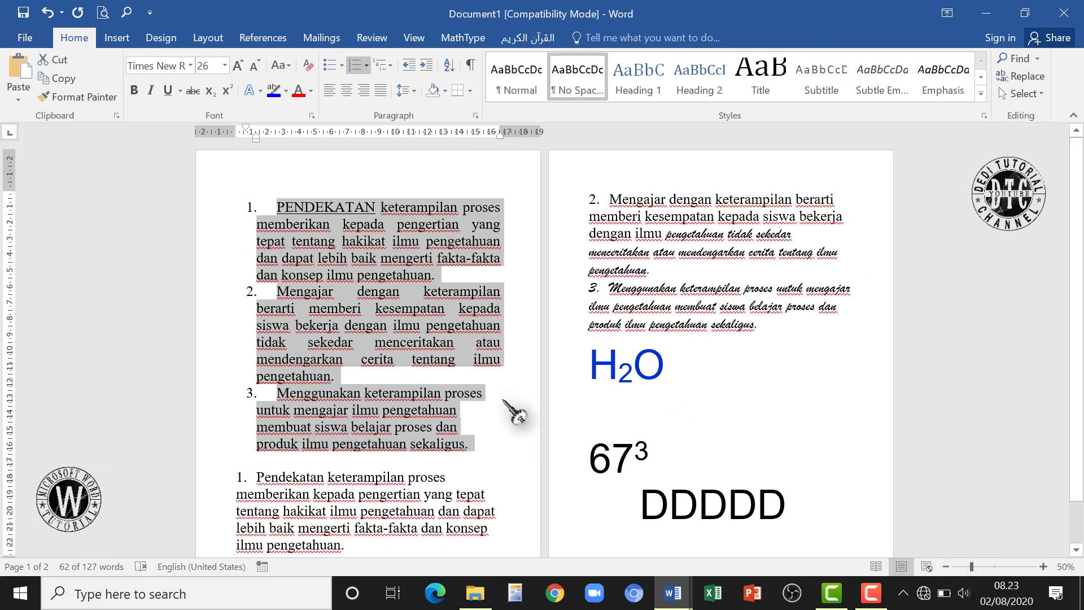
click(459, 344)
scroll(459, 343, down, 1)
scroll(458, 341, up, 2)
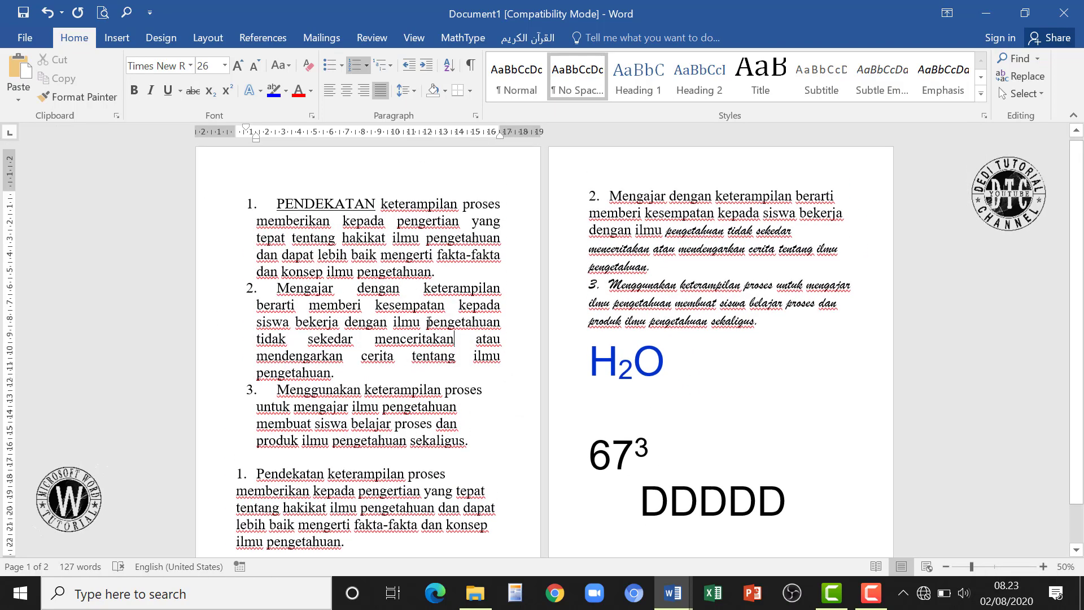
key(BackSpace)
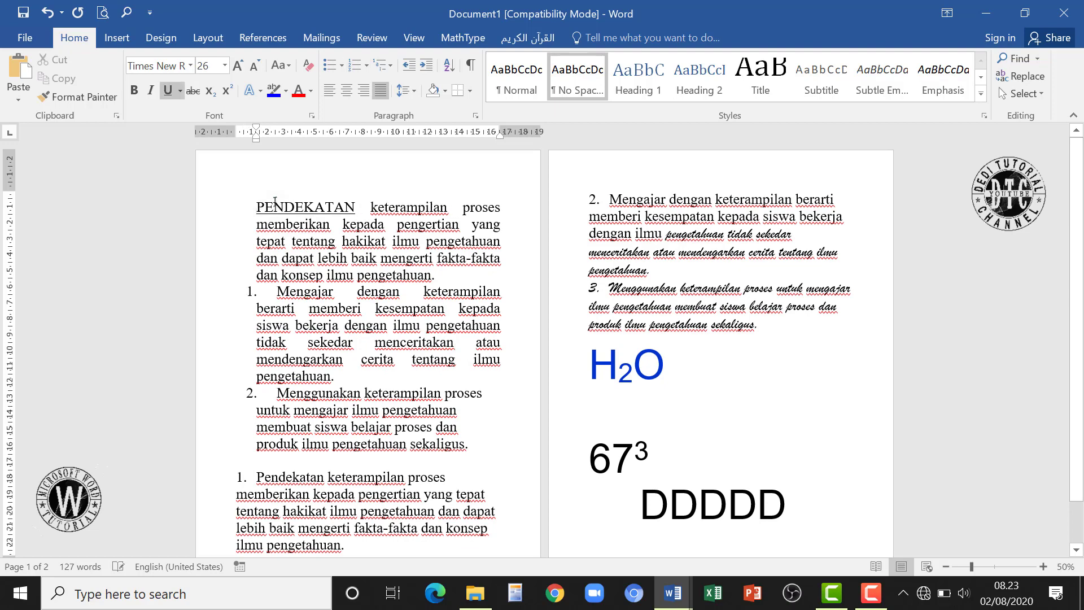
click(278, 289)
key(BackSpace)
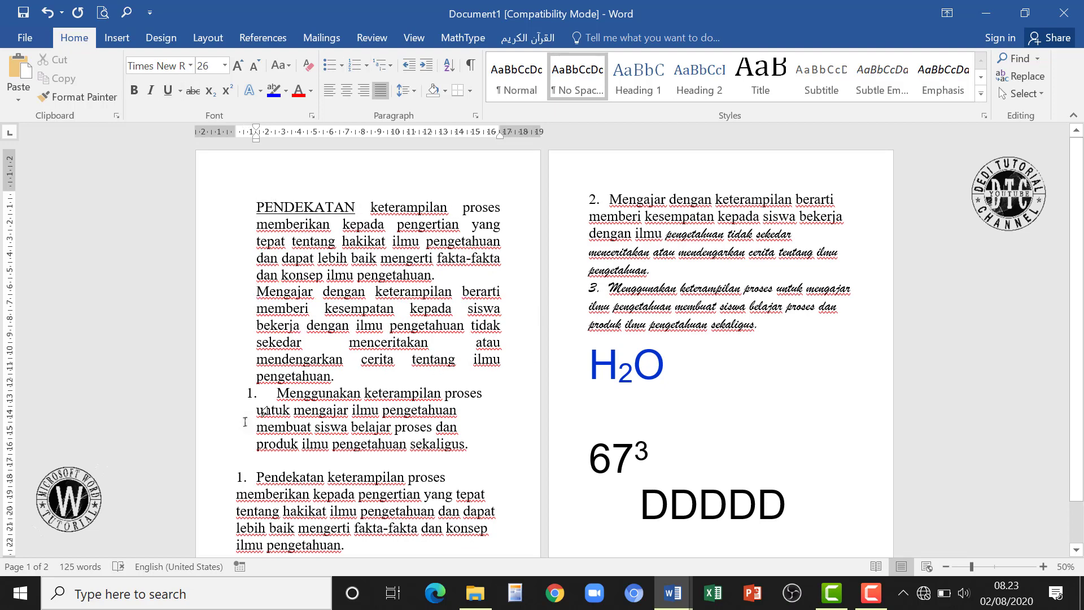
click(277, 392)
key(BackSpace)
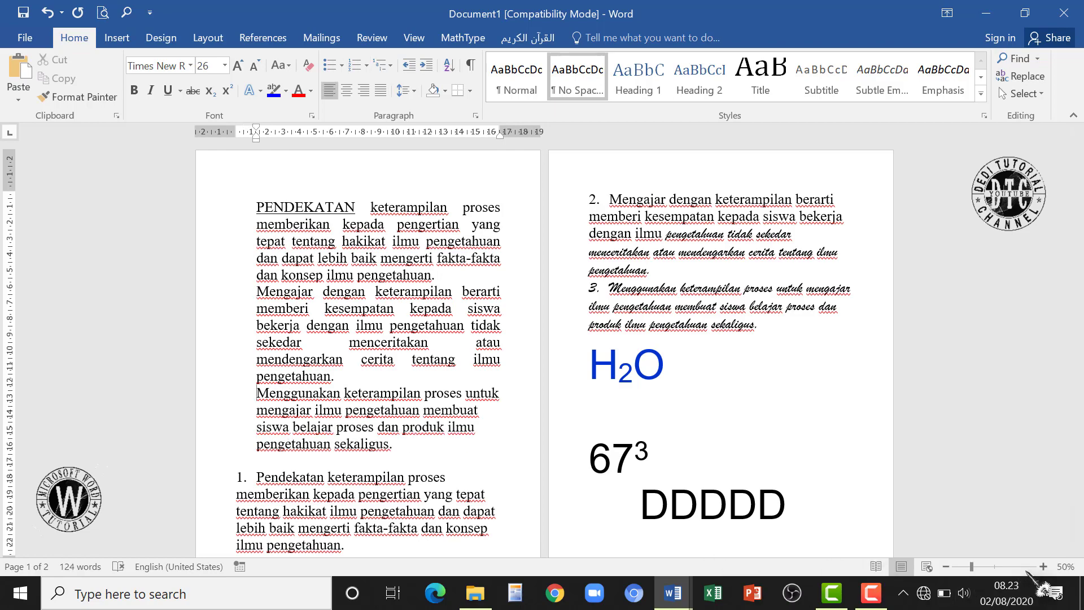
Shrink the font of the entire text on both pages by one size step.
ctrl+scroll(429, 451, up, 2)
scroll(429, 453, up, 2)
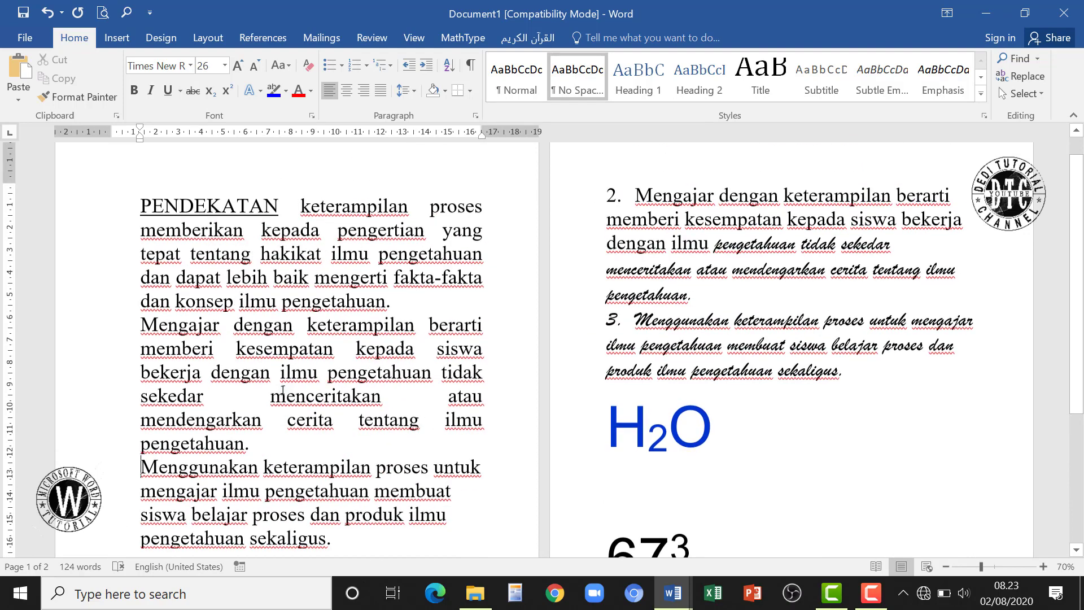
drag(81, 210, 881, 476)
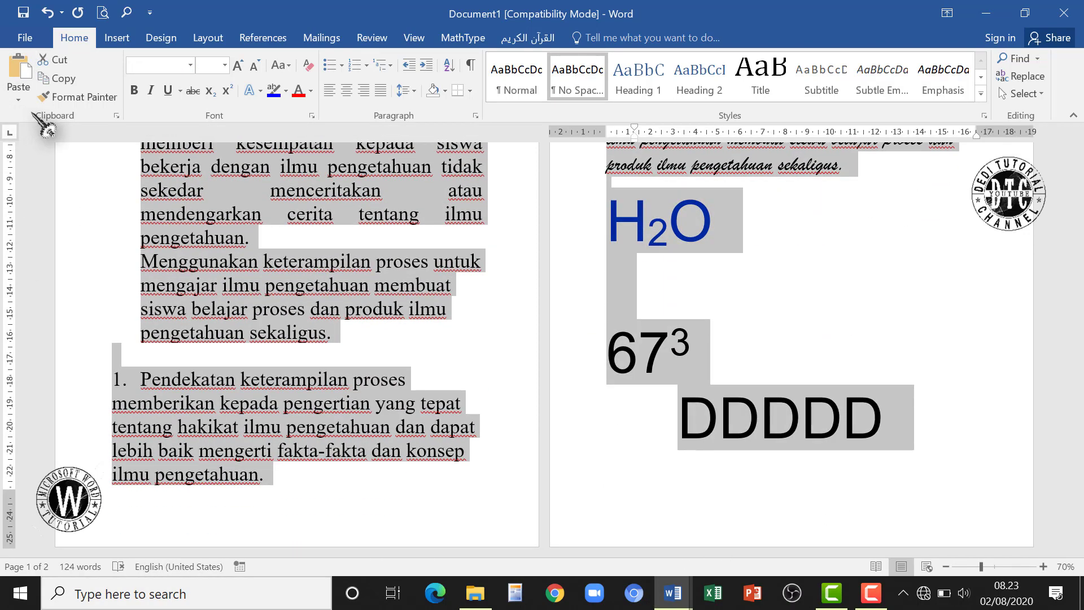
click(255, 66)
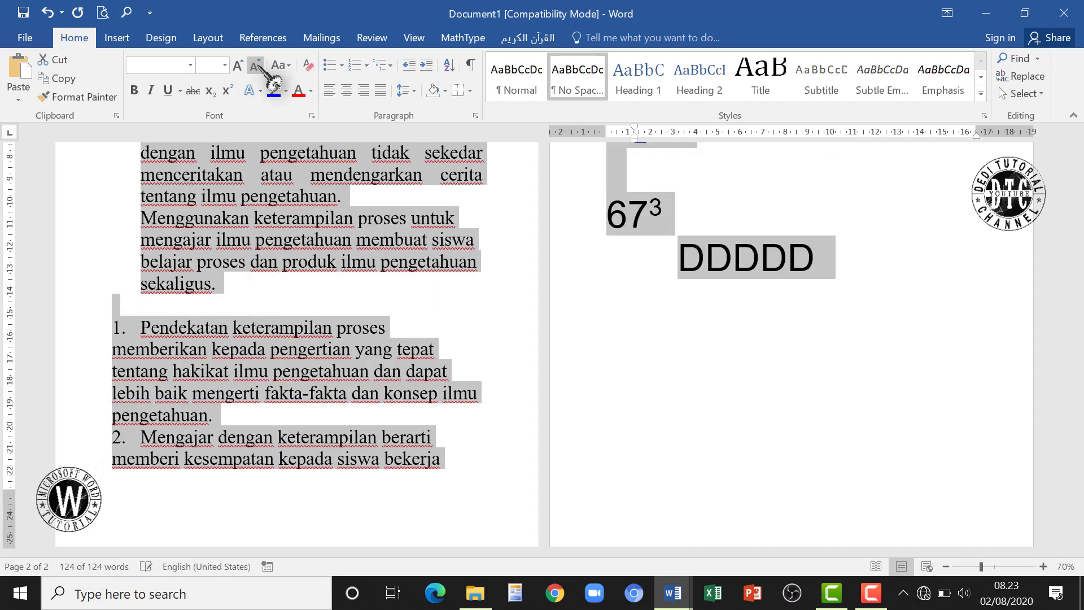
scroll(248, 350, up, 4)
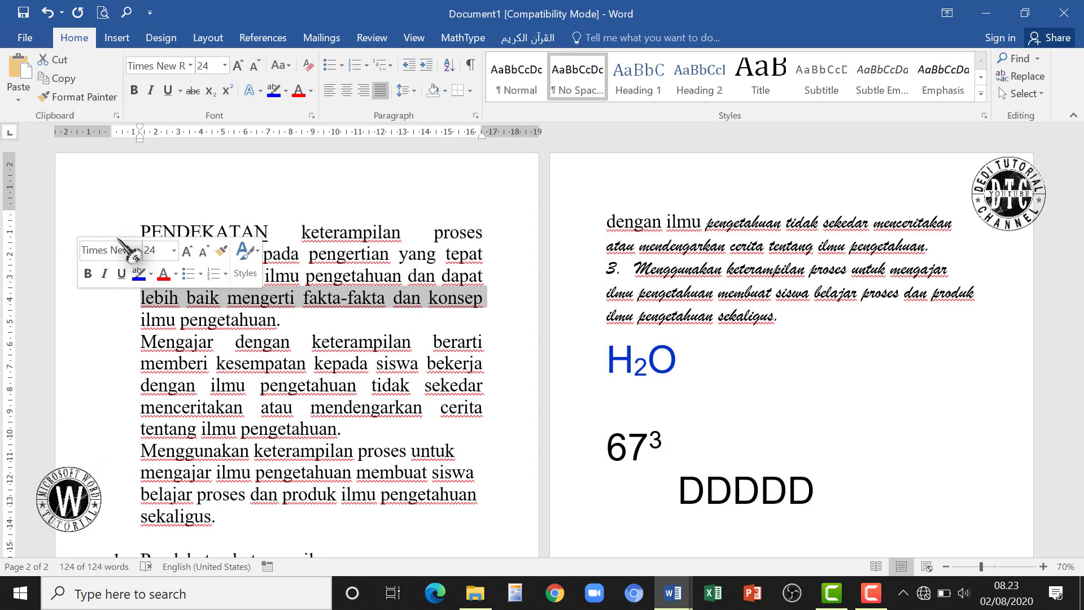
Number the first three paragraphs with the 1. 2. 3. format and move their first-line indent to about 1 cm.
click(116, 217)
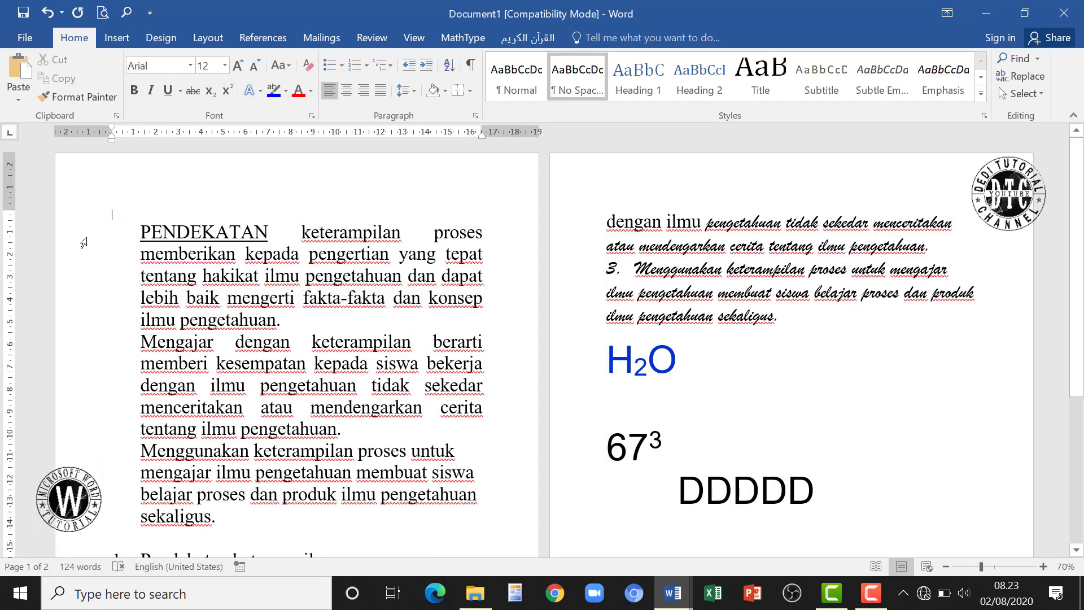
drag(84, 243, 107, 523)
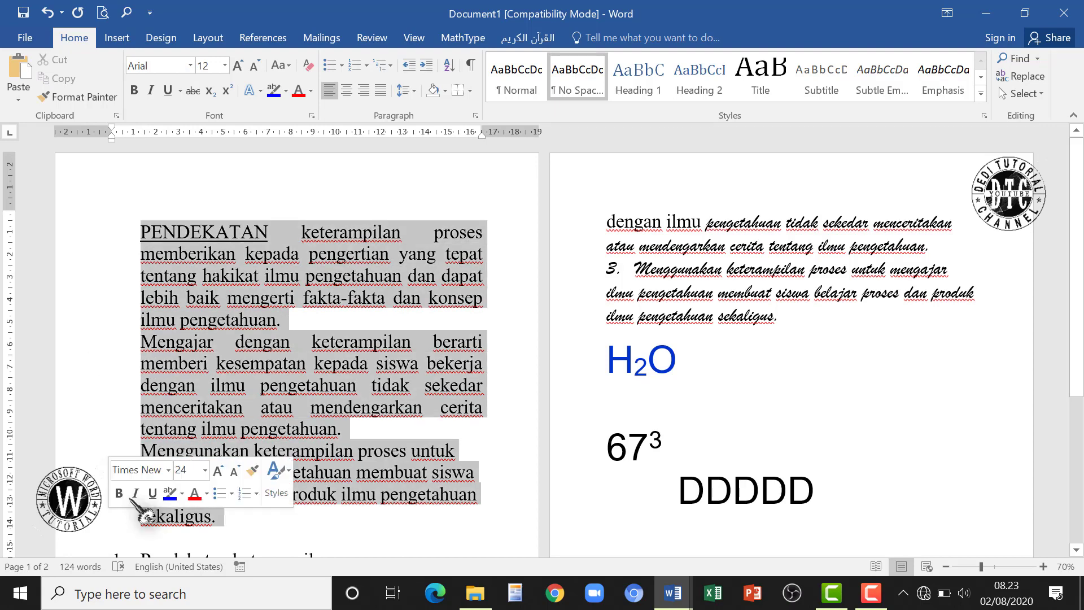
click(366, 65)
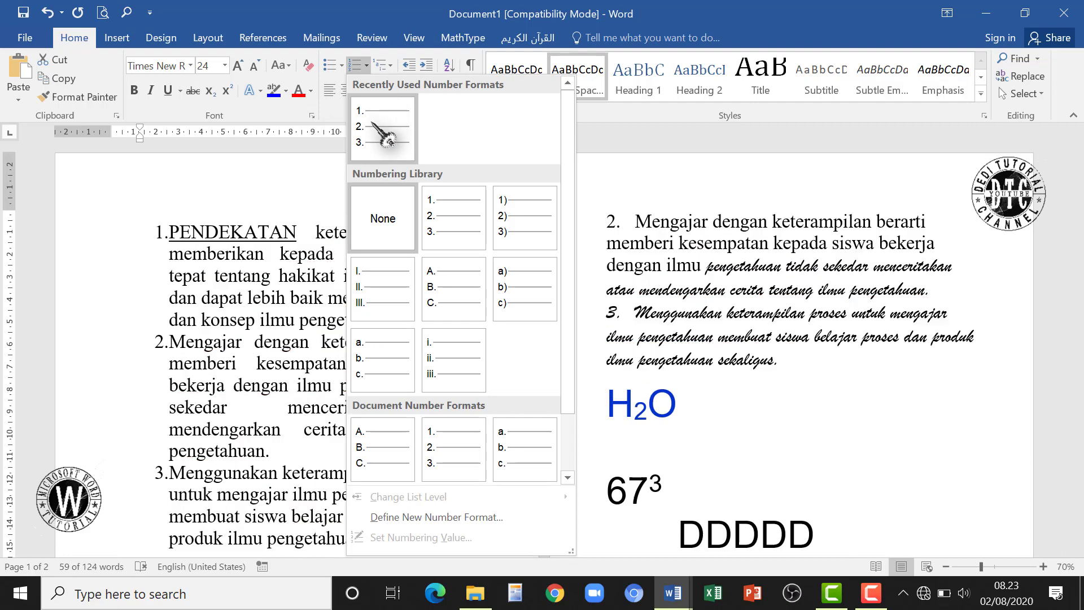
click(386, 134)
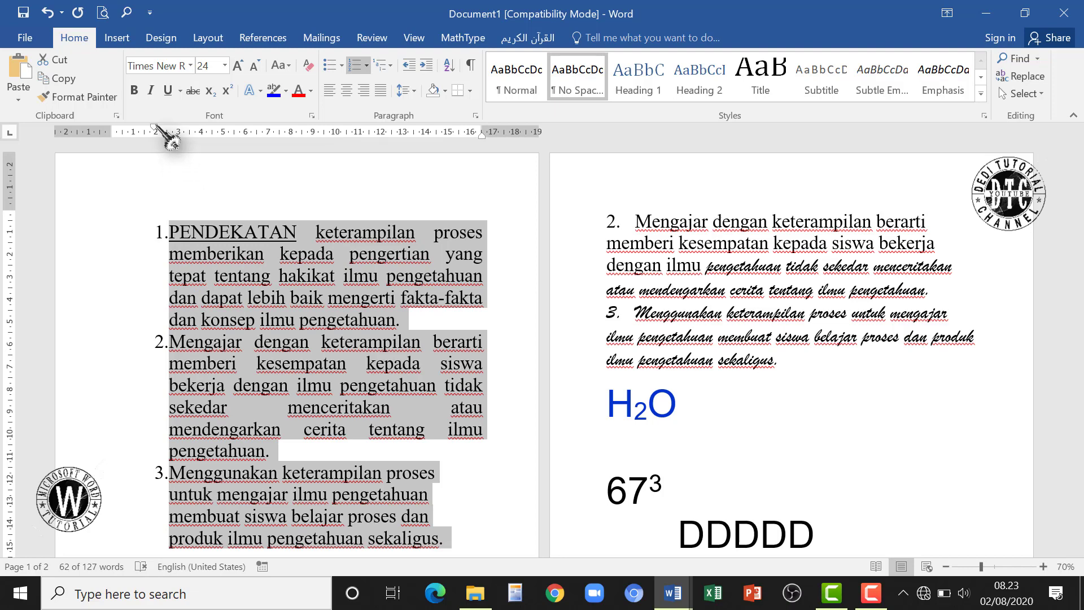
drag(154, 125, 133, 127)
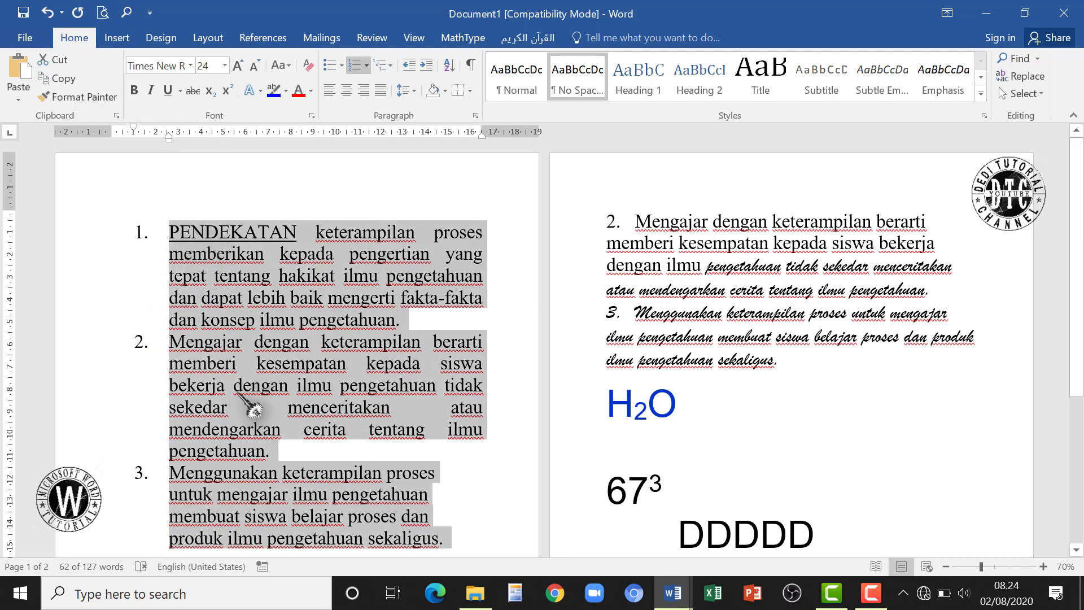
Set the numbering of the first three paragraphs on the first page to None.
scroll(224, 309, down, 1)
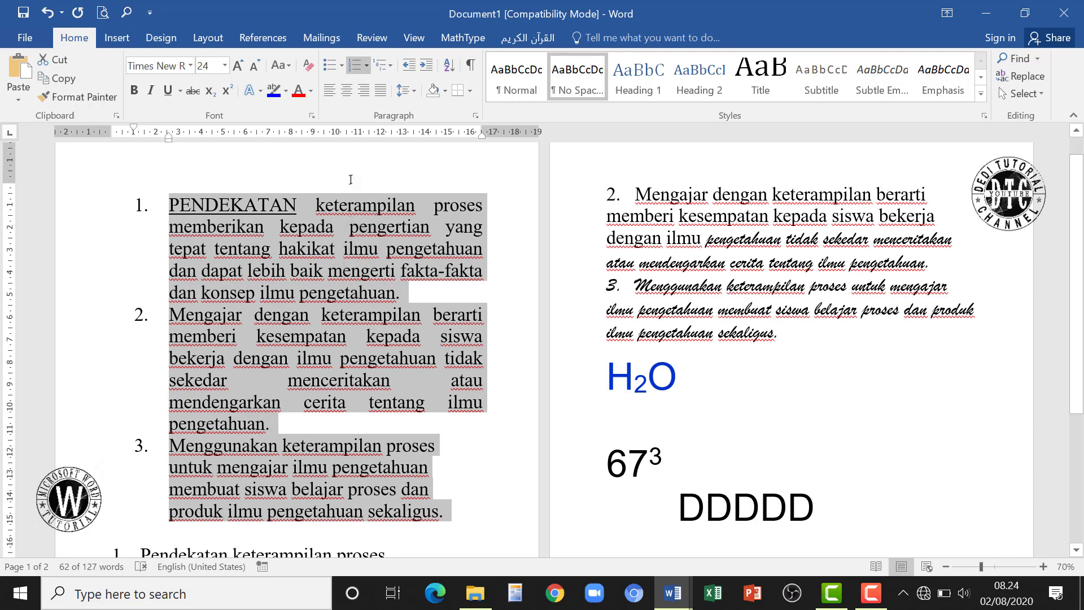
click(366, 66)
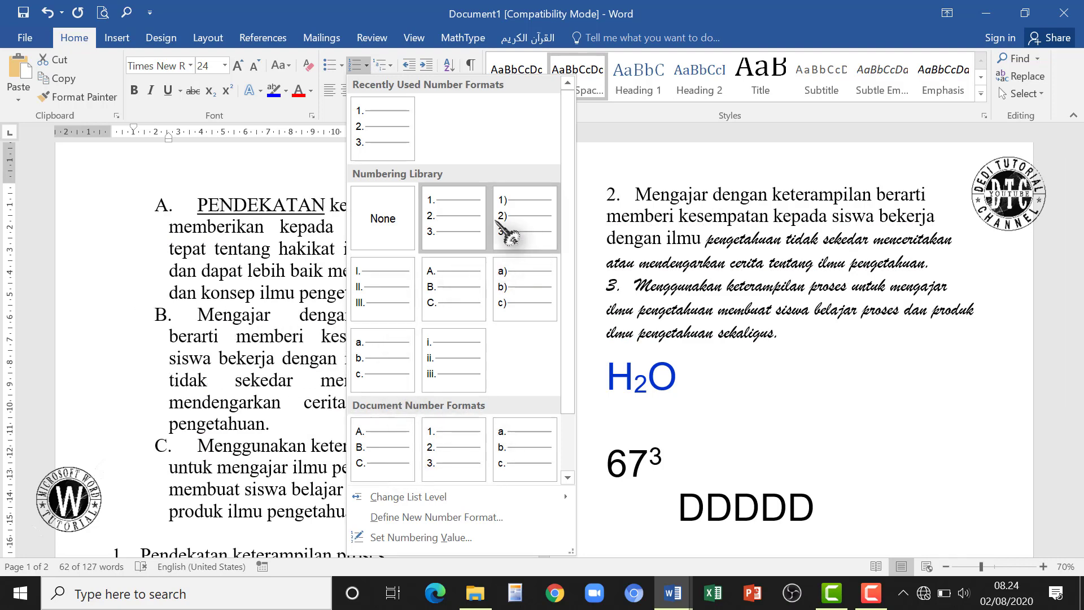
click(371, 215)
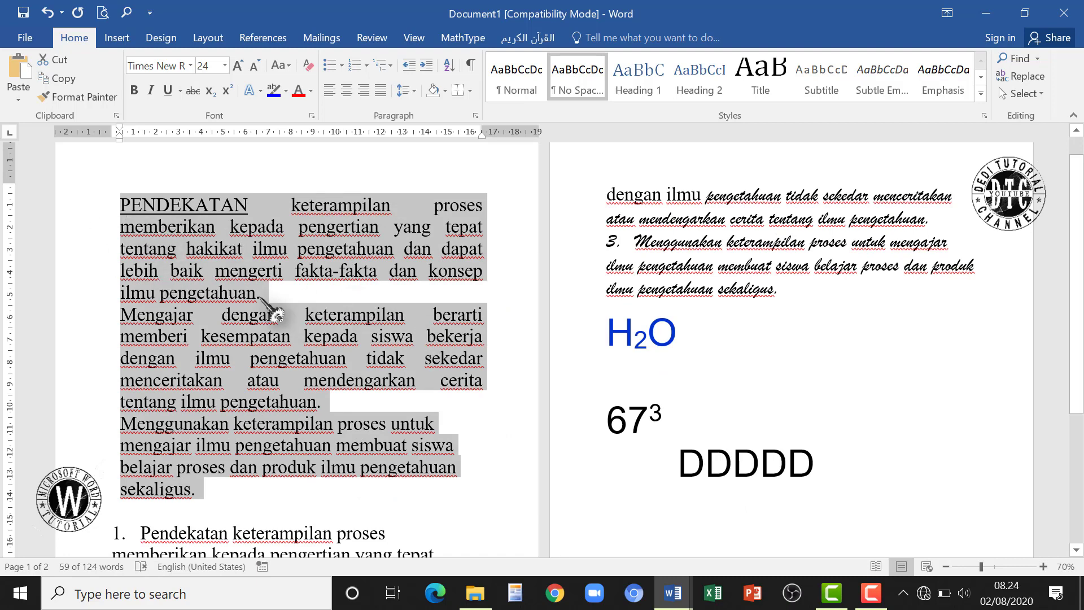
Apply the Article I. / Section 1.01 heading multilevel list to the first three paragraphs.
scroll(266, 326, up, 1)
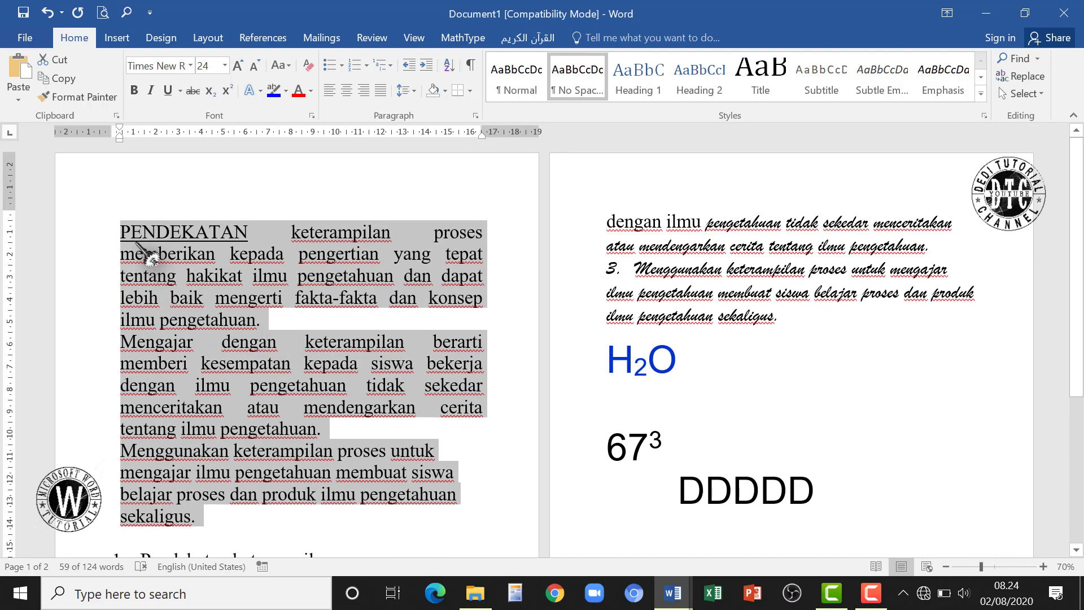
click(393, 65)
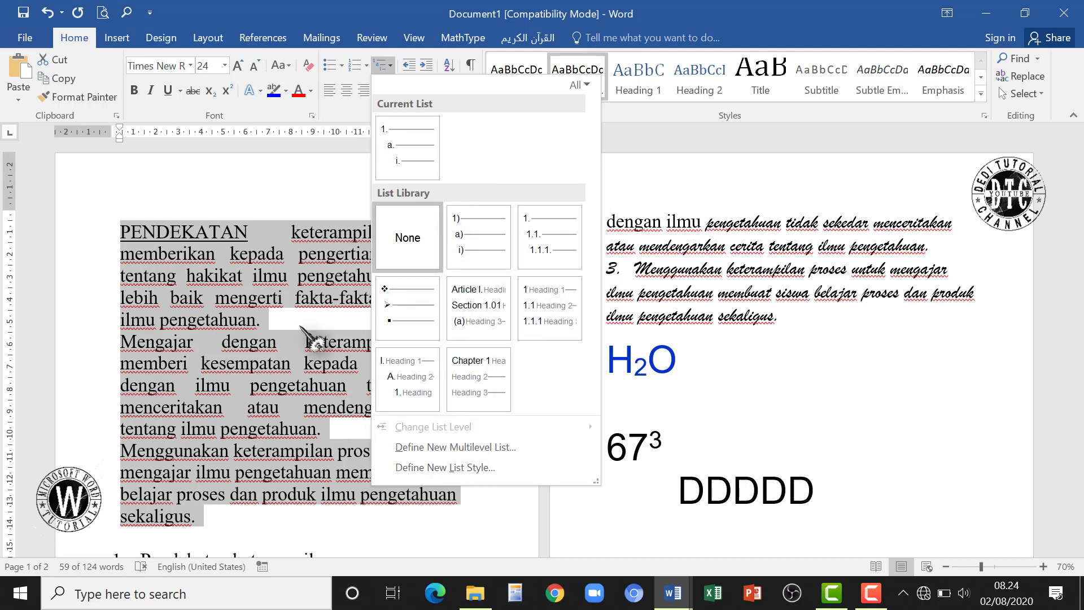
mouse_move(402, 326)
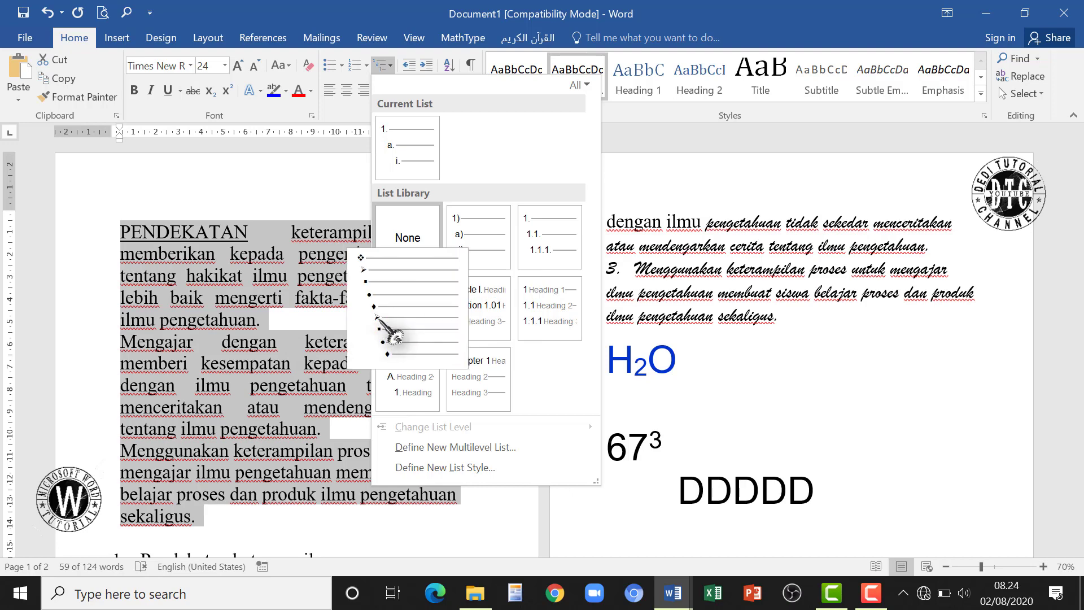
click(477, 295)
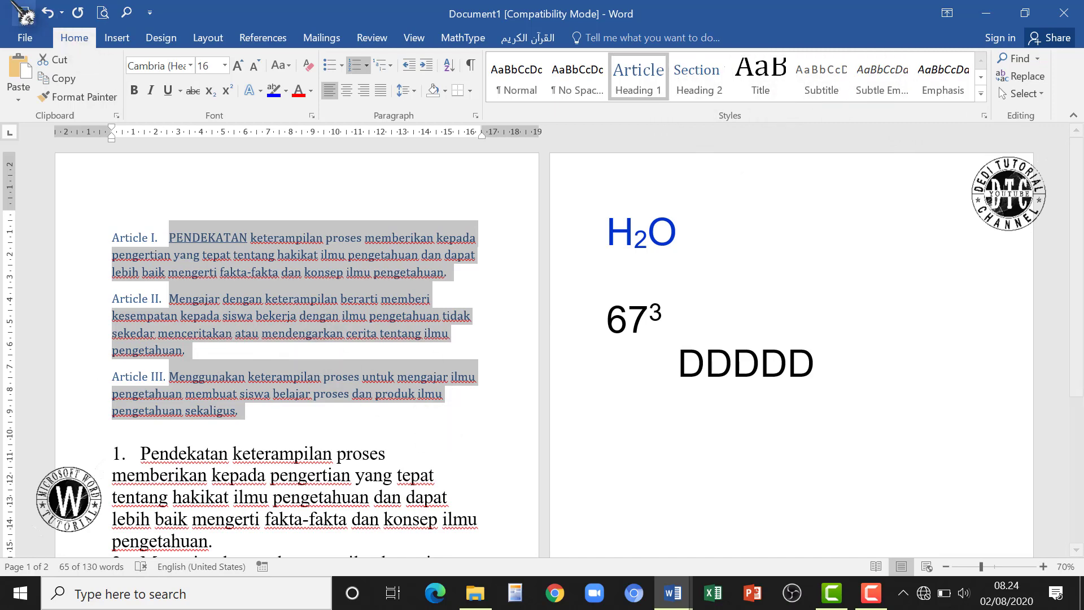
Undo the Article numbering on the first three paragraphs, then decrease and re-increase their indent by one level.
click(48, 12)
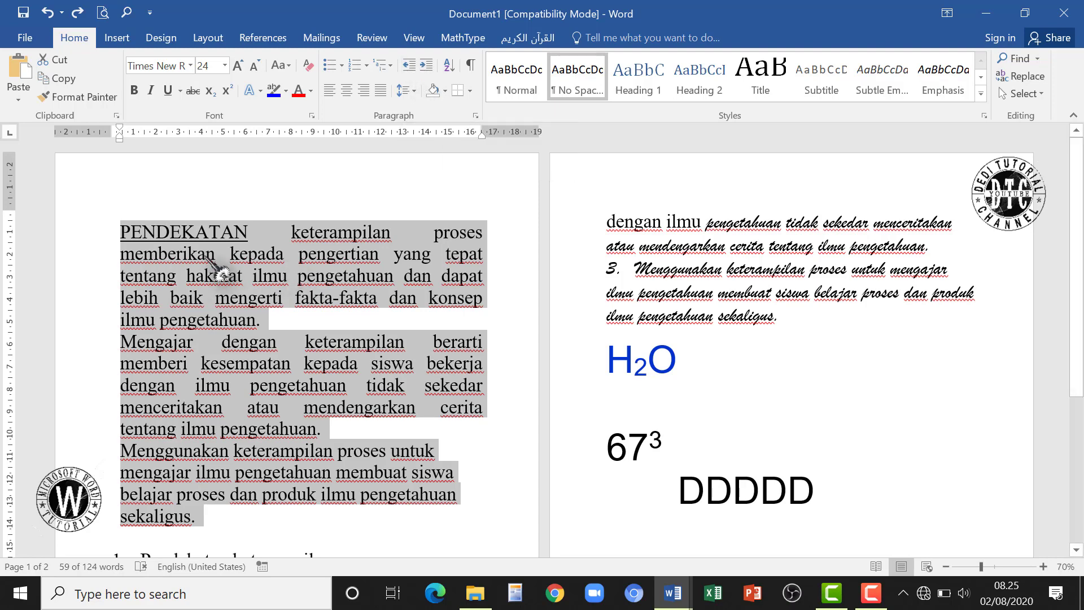
click(411, 67)
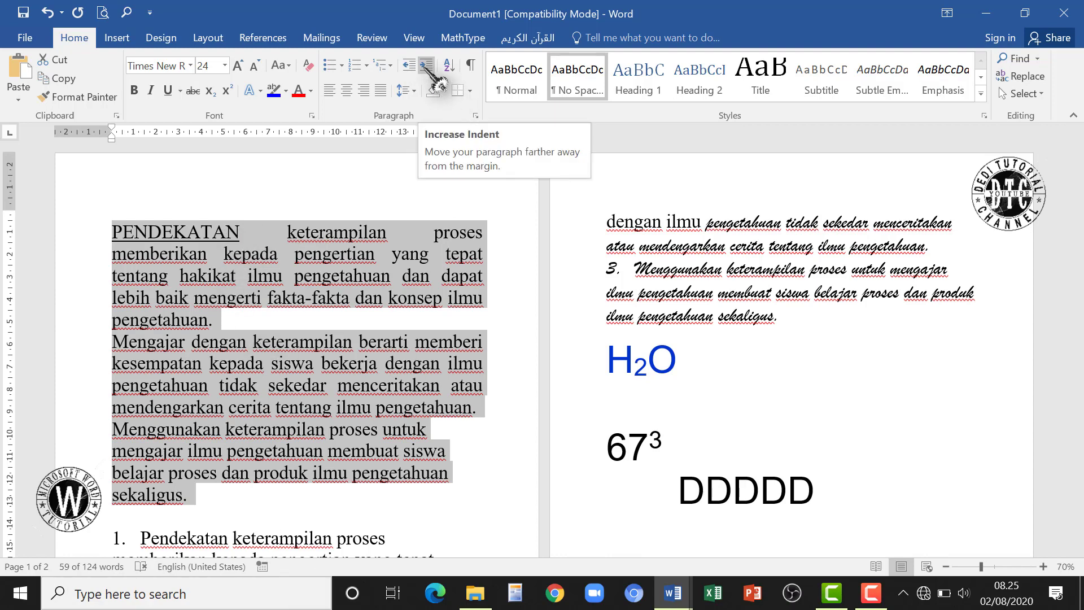
click(427, 71)
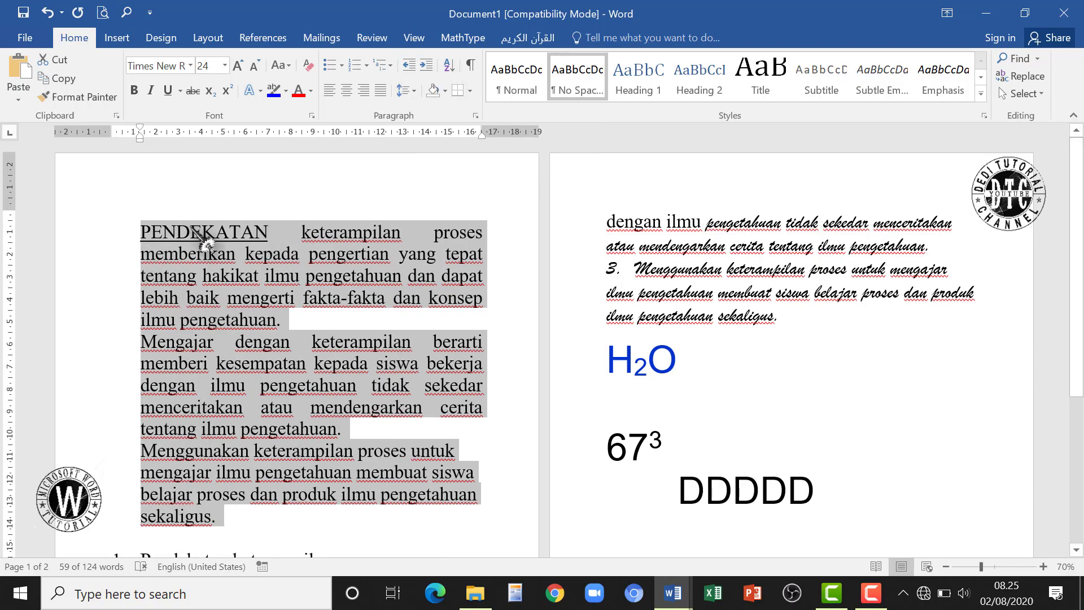
click(145, 265)
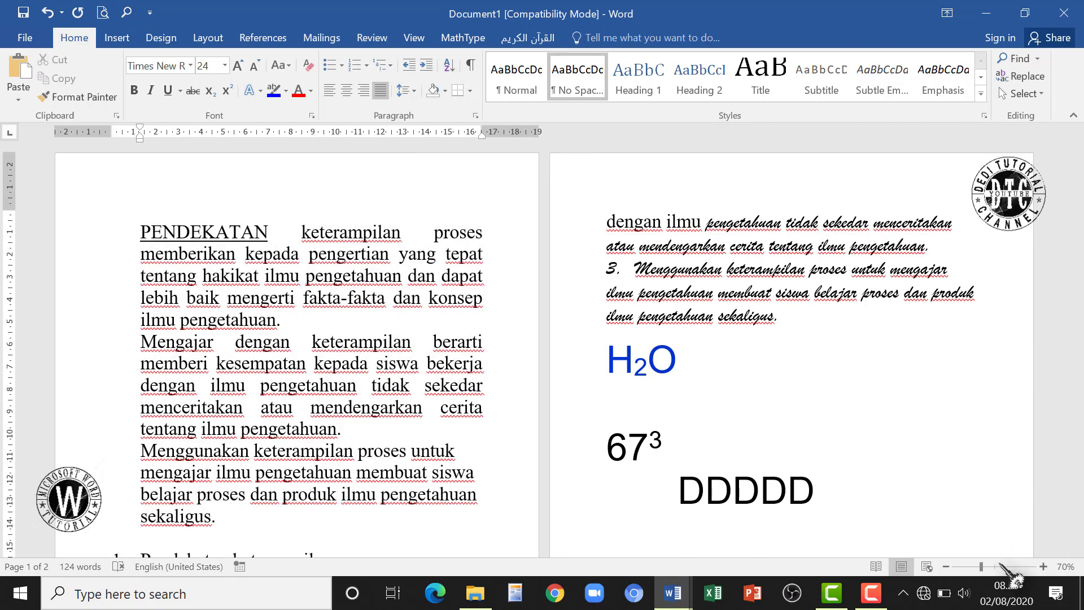
Turn on Show text boundaries in the advanced Word options for the document content.
click(1043, 566)
click(1043, 566)
click(1042, 566)
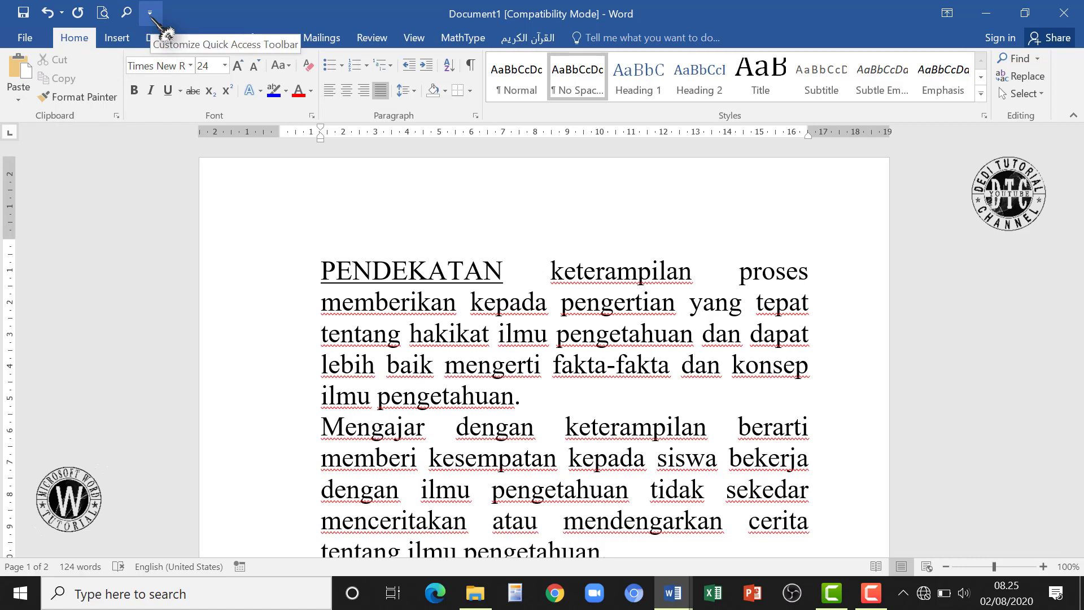
click(150, 12)
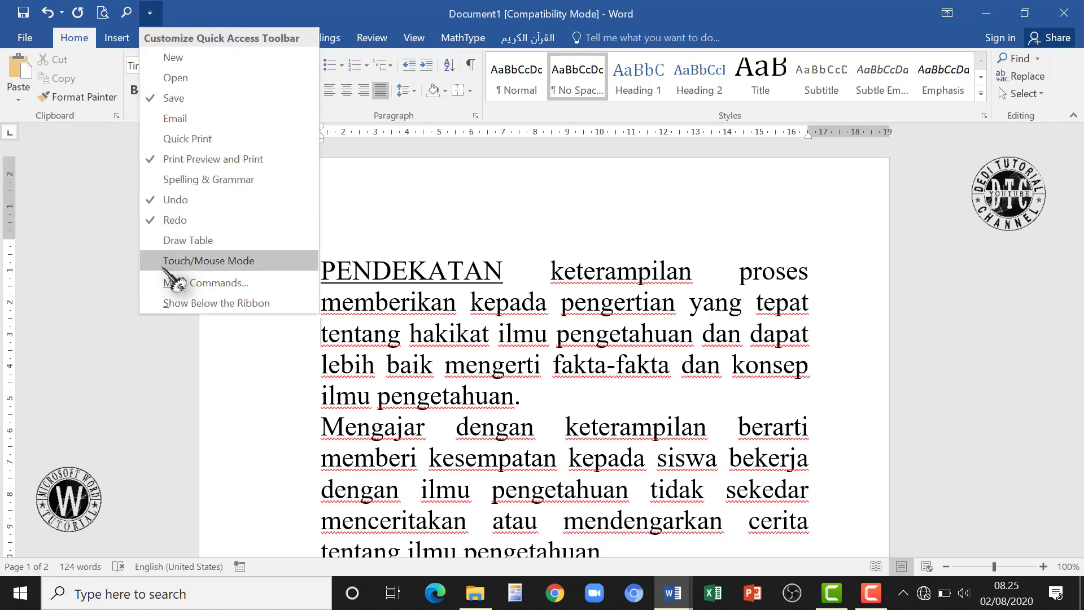
click(169, 286)
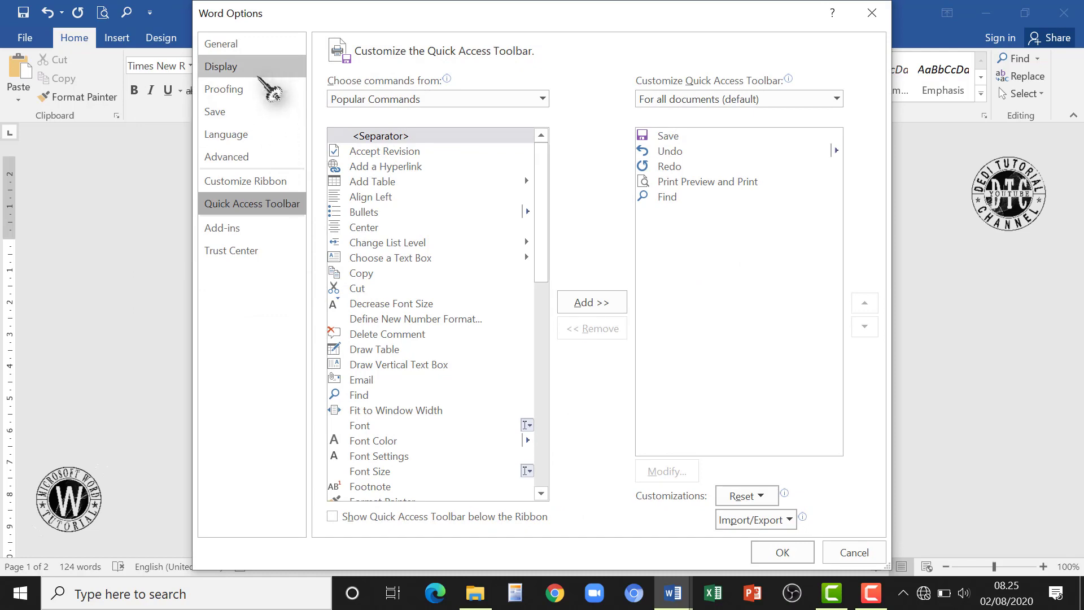
click(249, 156)
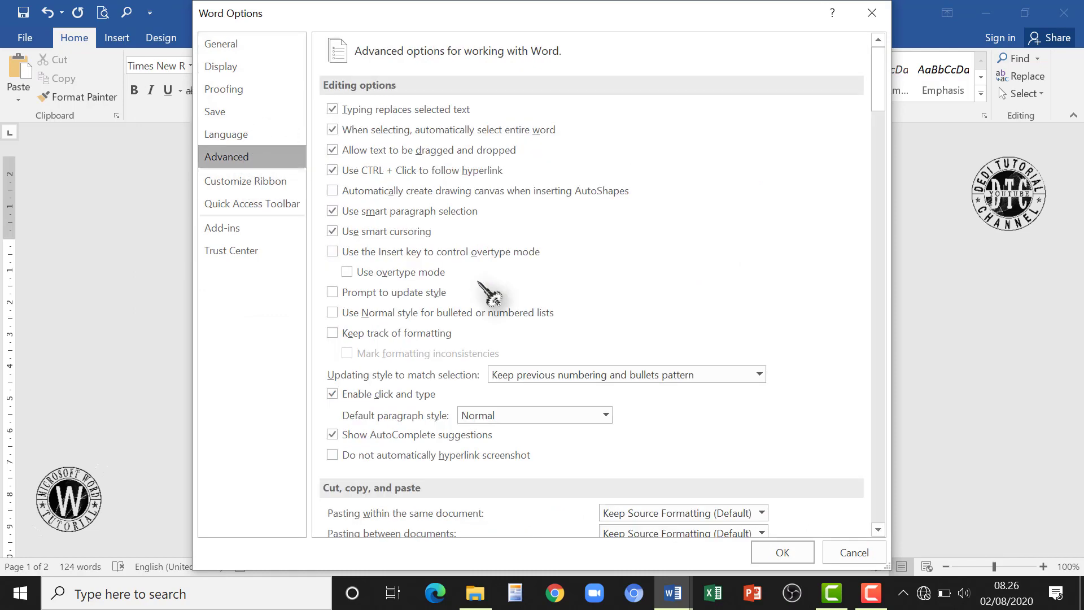
scroll(446, 299, down, 5)
scroll(441, 302, down, 5)
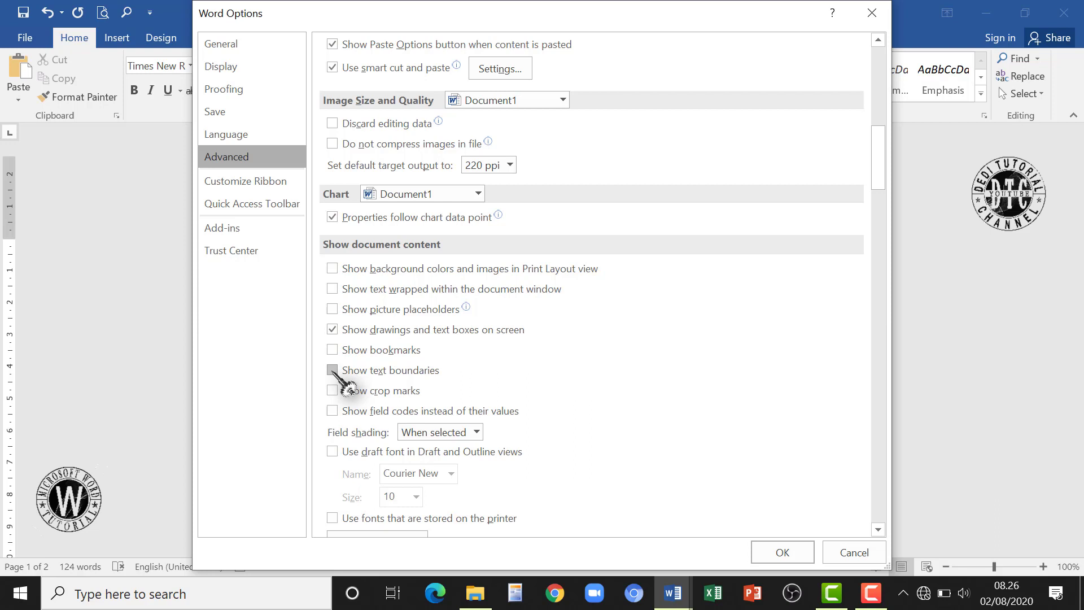
click(332, 371)
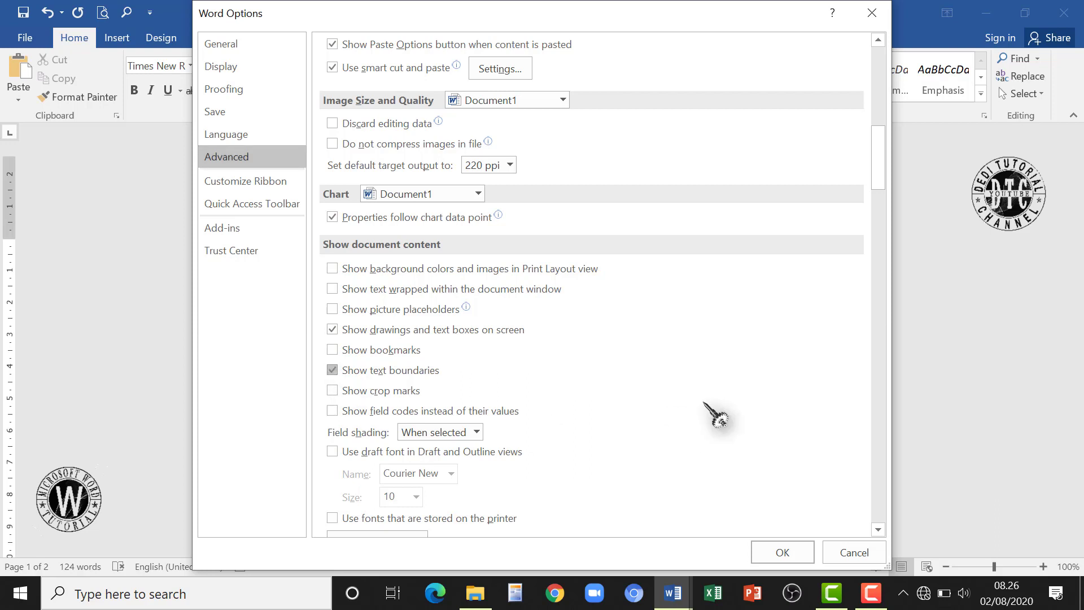
click(782, 553)
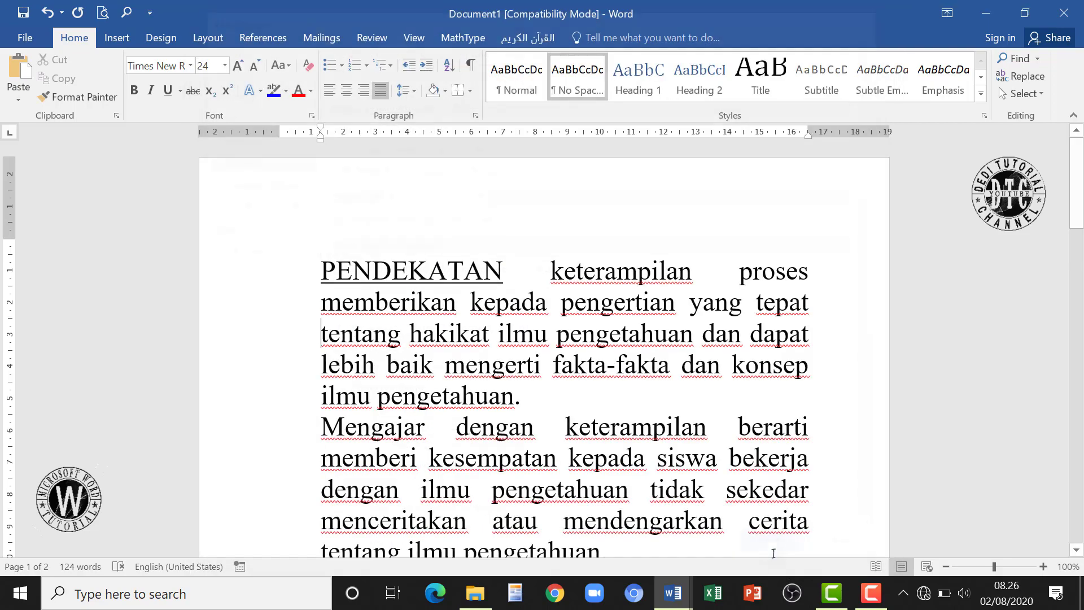
scroll(851, 277, down, 10)
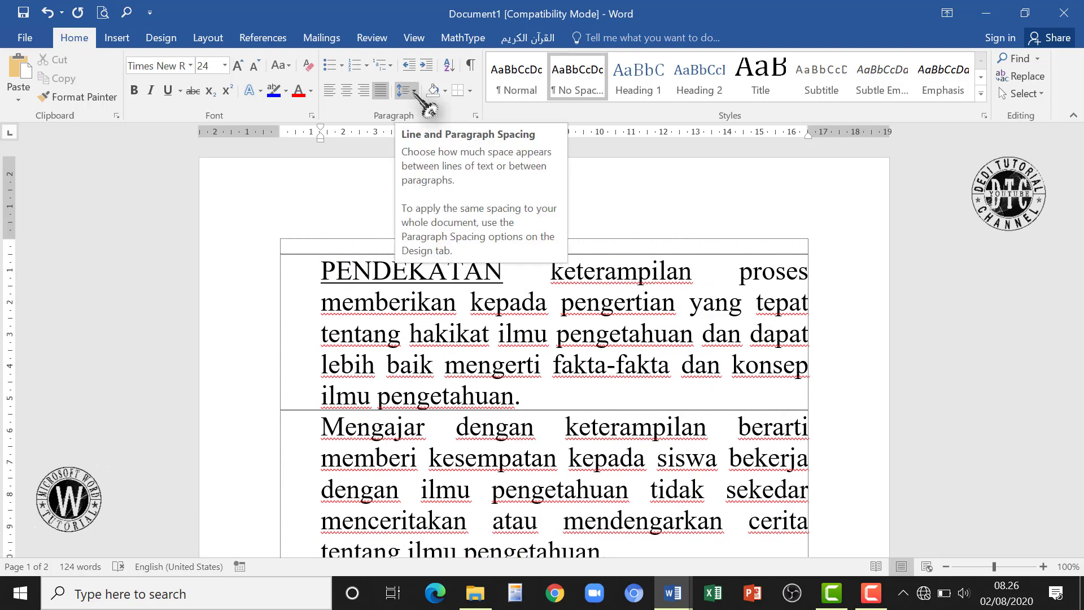
click(413, 91)
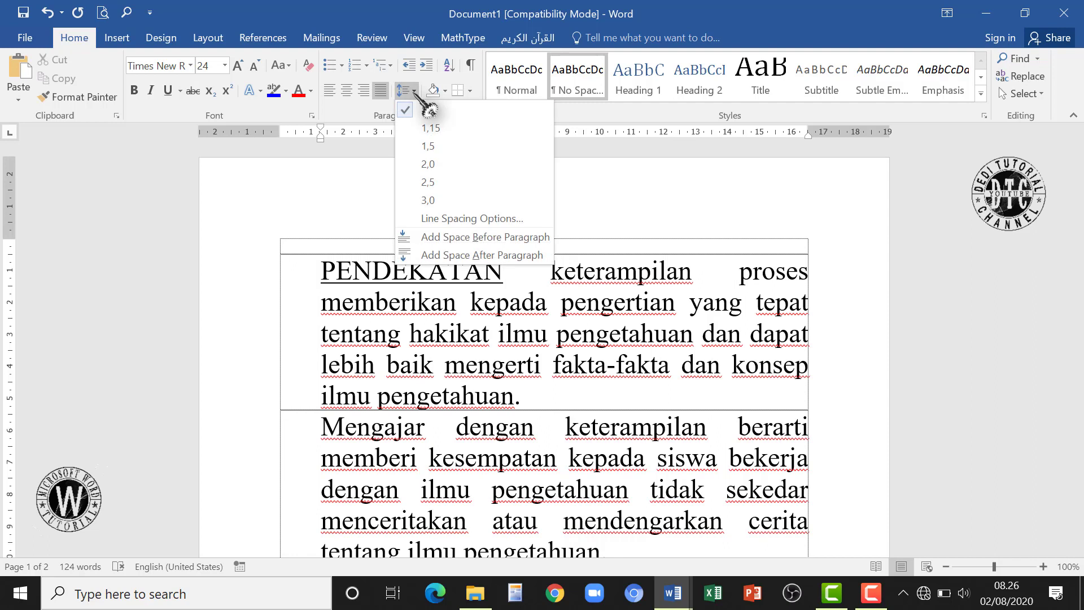
click(569, 354)
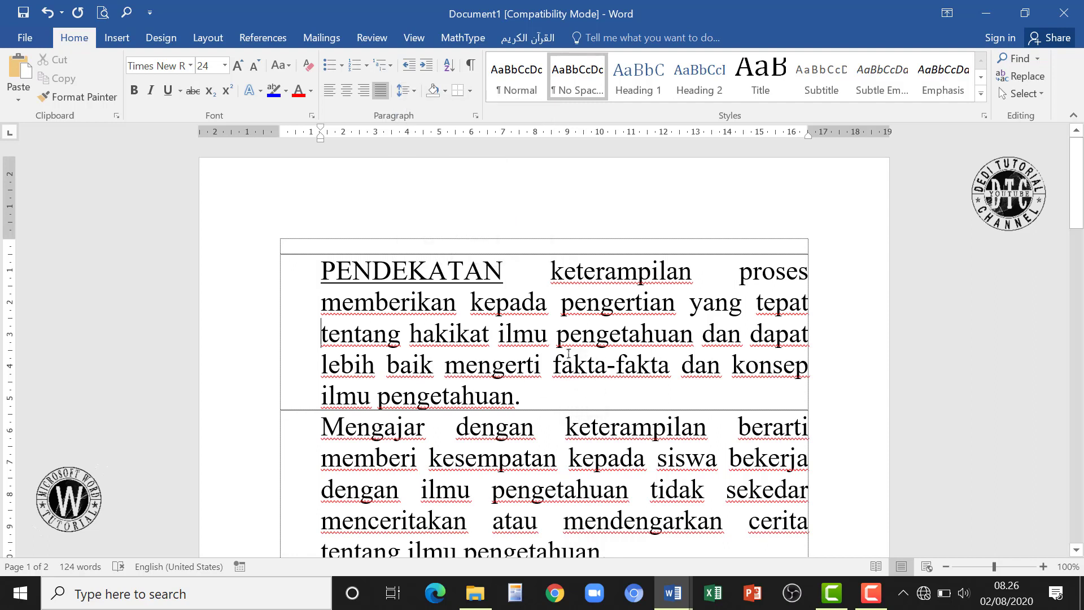
drag(323, 267, 532, 275)
click(526, 364)
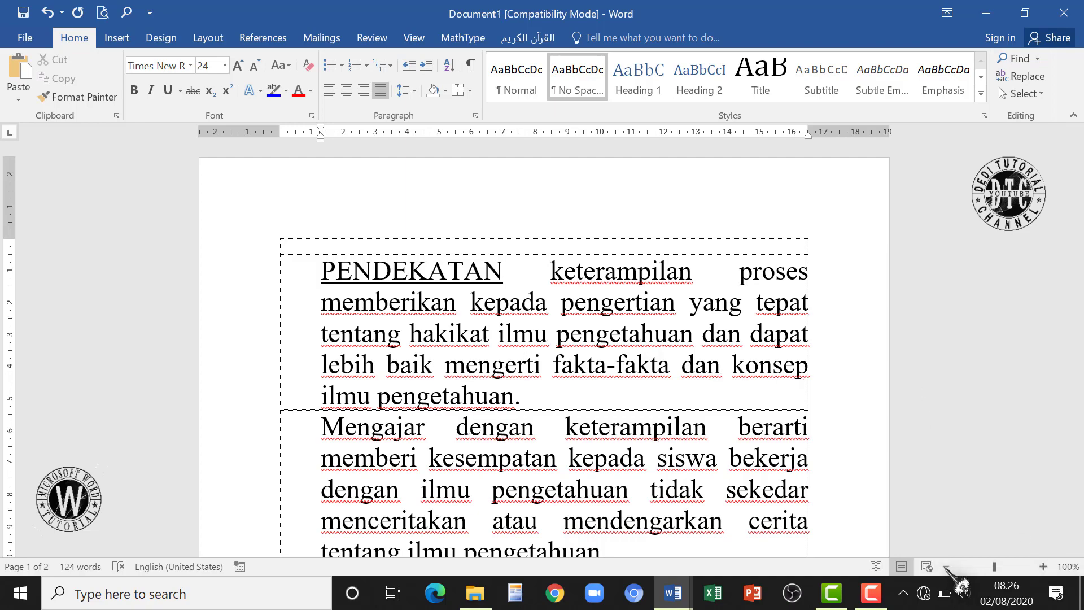
Select all the text in the document and set its line spacing to 1,5.
click(945, 566)
click(946, 566)
click(945, 566)
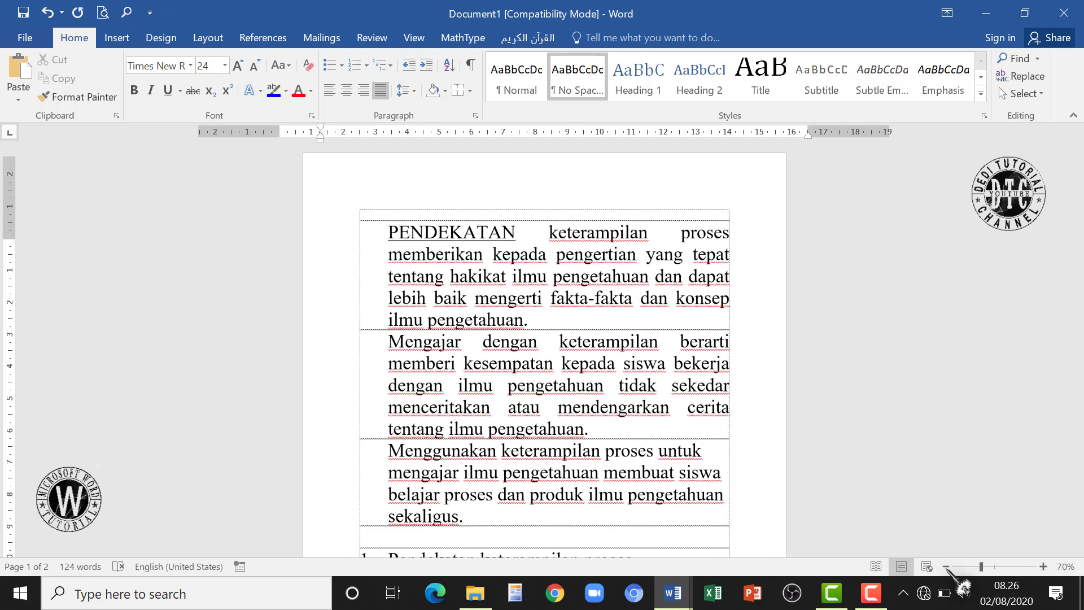
click(946, 566)
click(945, 566)
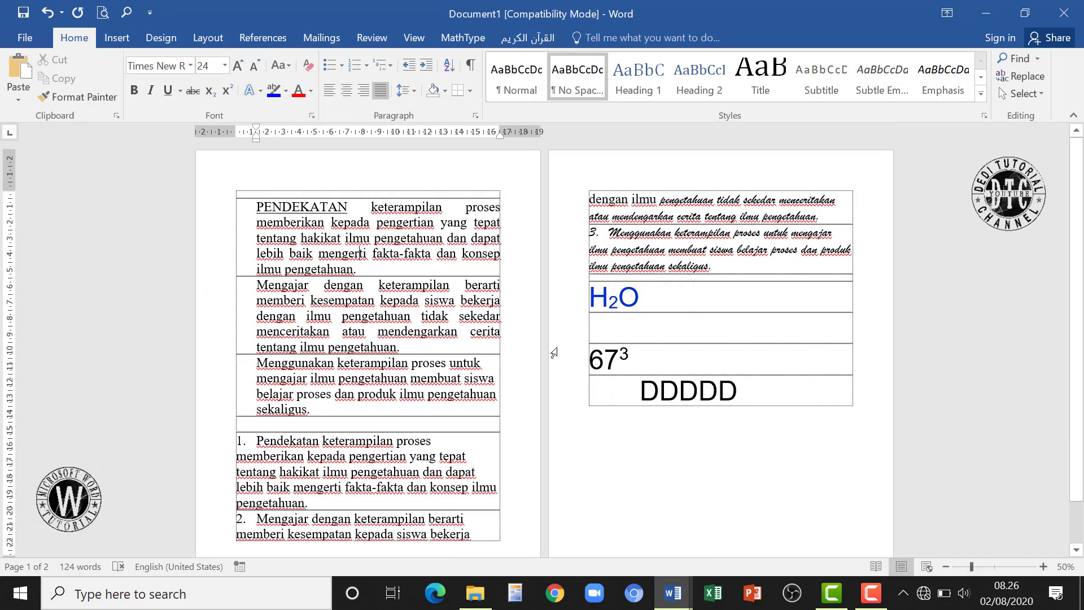
key(ctrl+a)
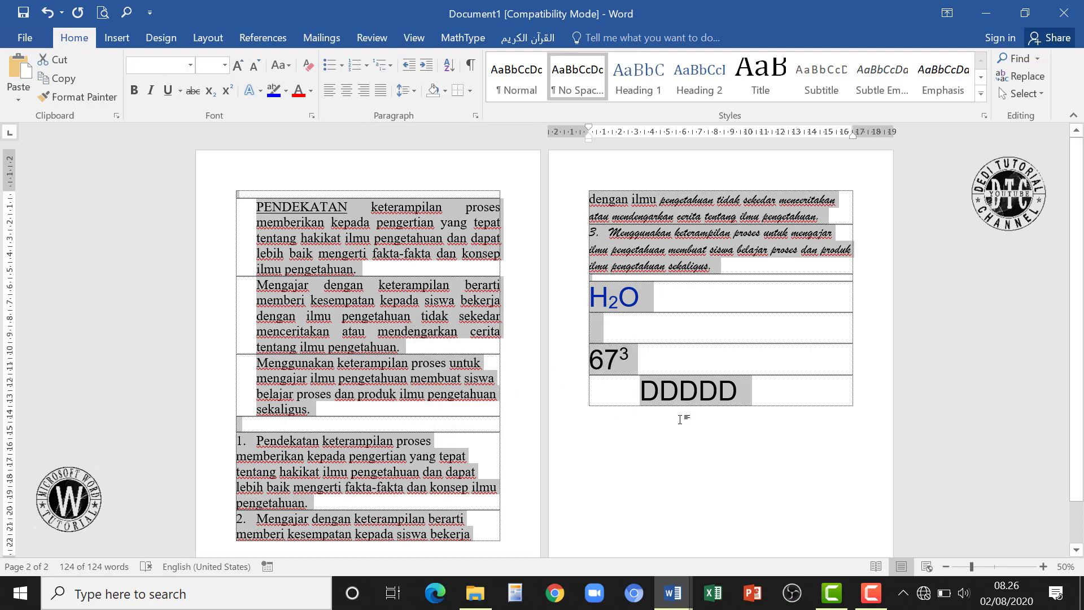
click(672, 484)
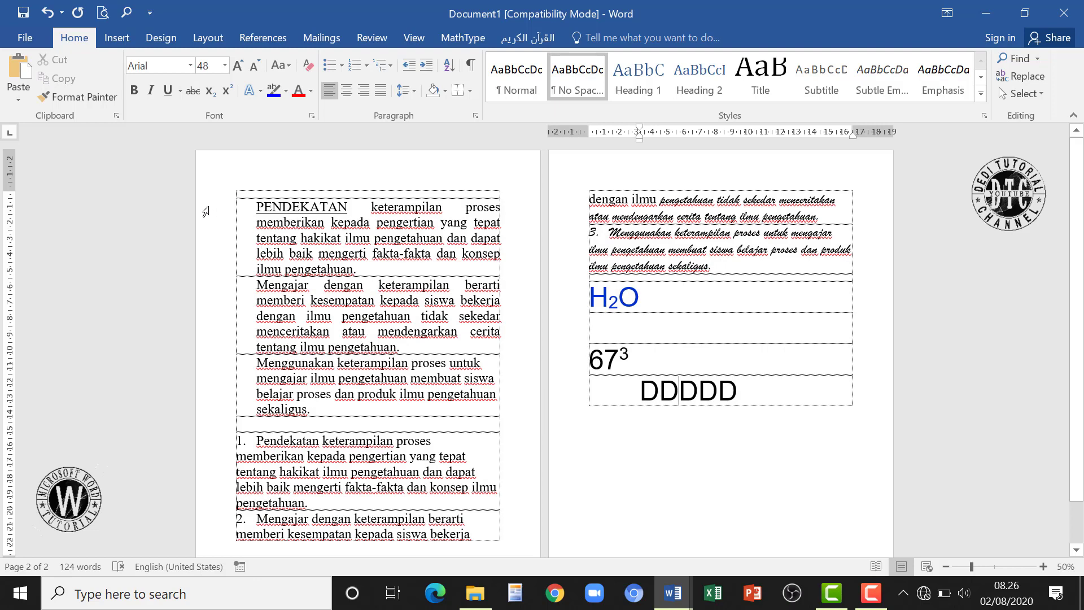
drag(205, 212, 673, 487)
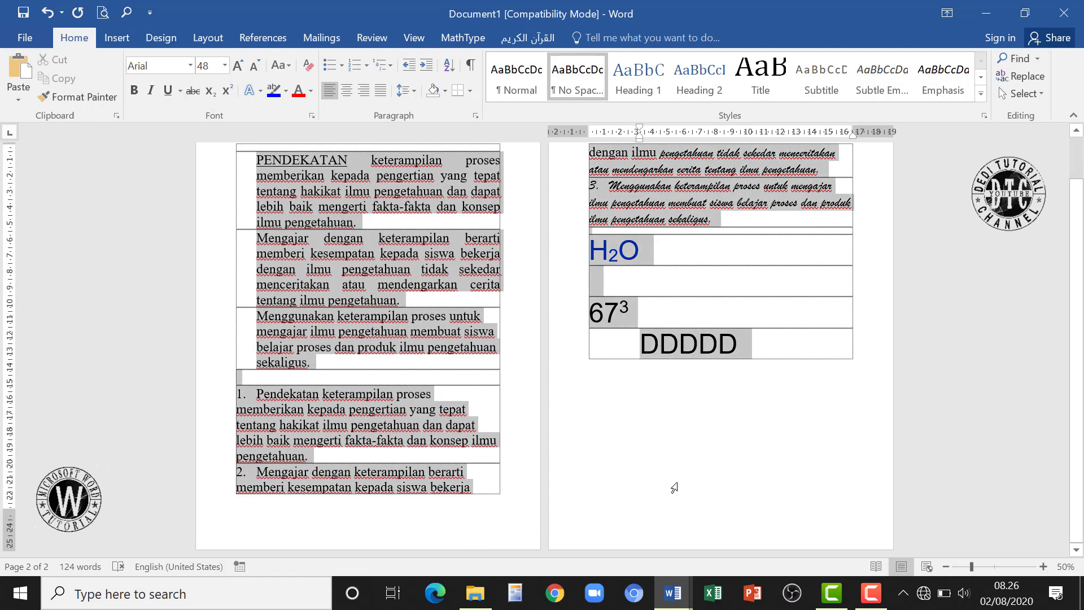
scroll(168, 226, up, 1)
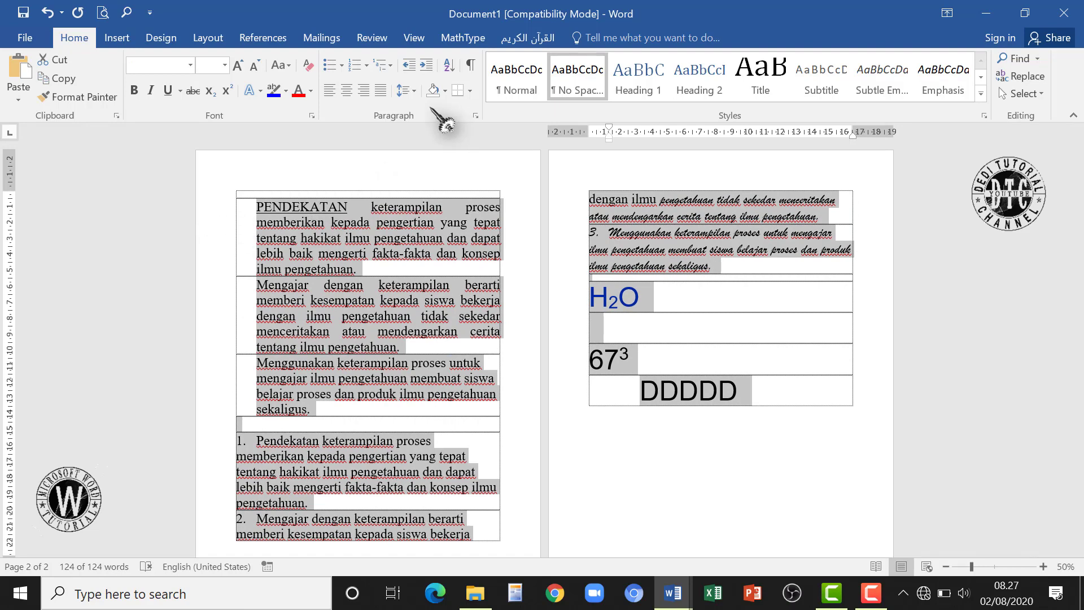
click(414, 91)
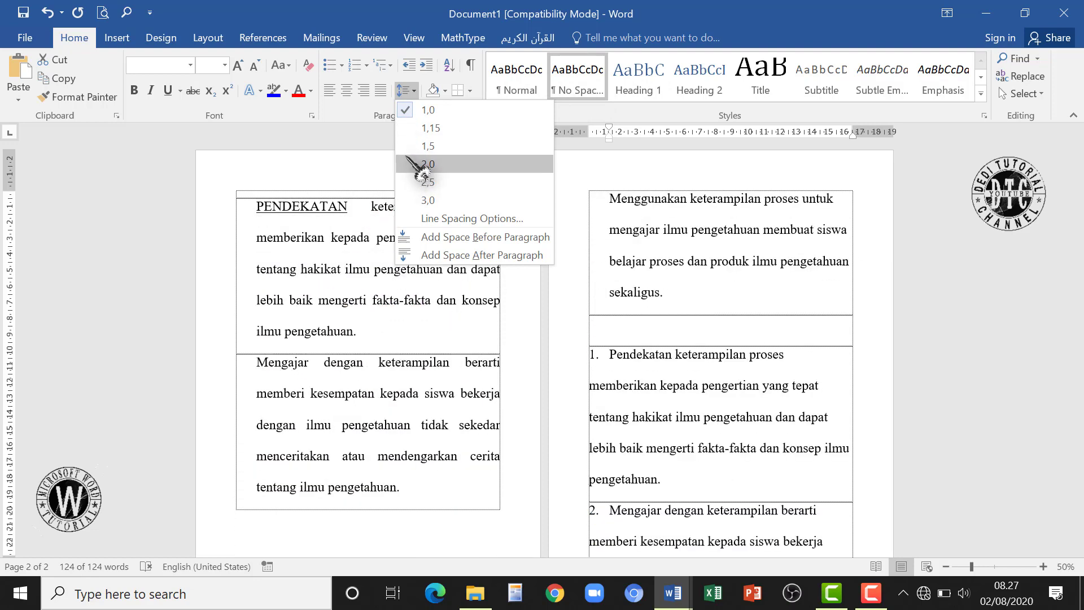
click(403, 145)
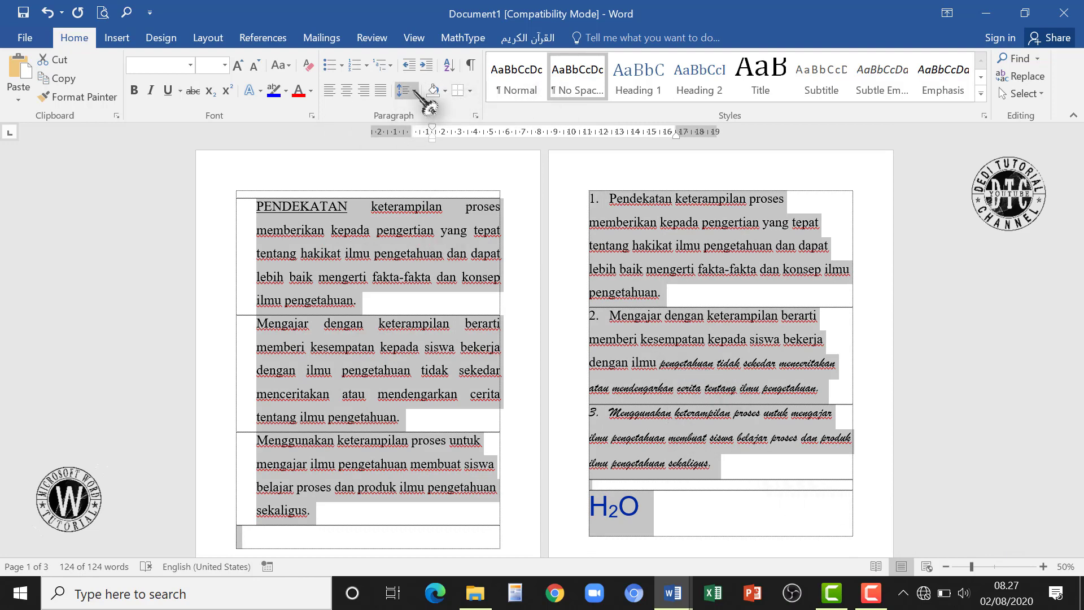
click(415, 92)
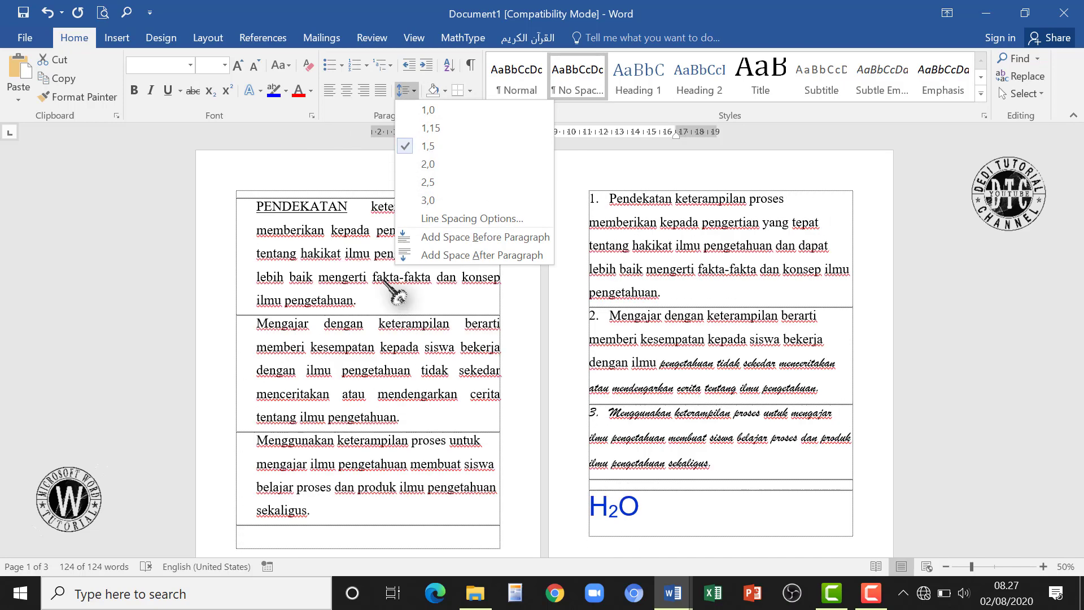
click(357, 359)
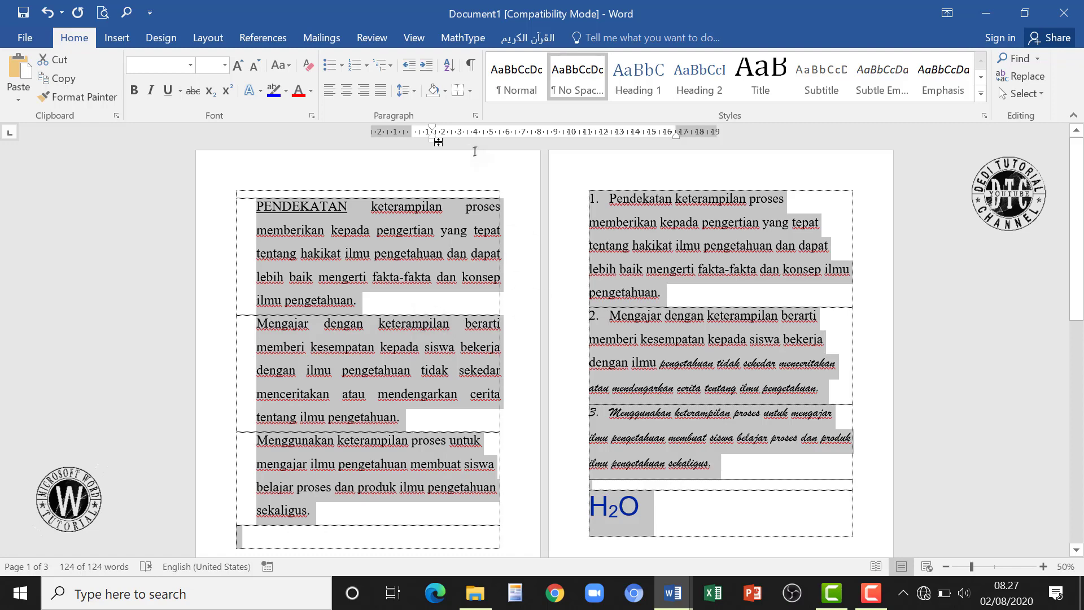
Highlight all the selected document text in blue.
click(446, 91)
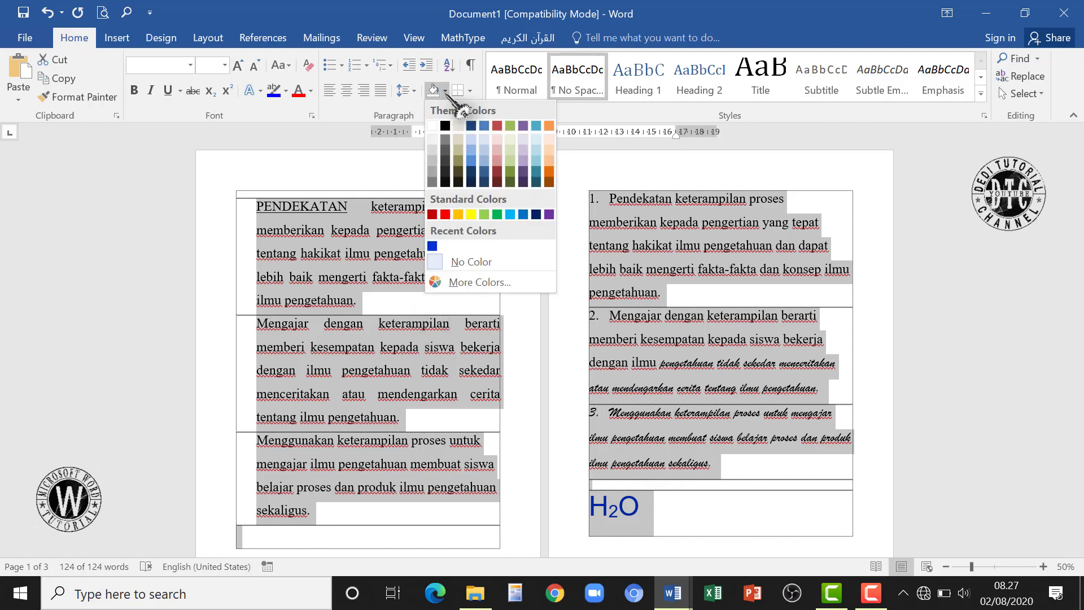
click(446, 93)
click(446, 93)
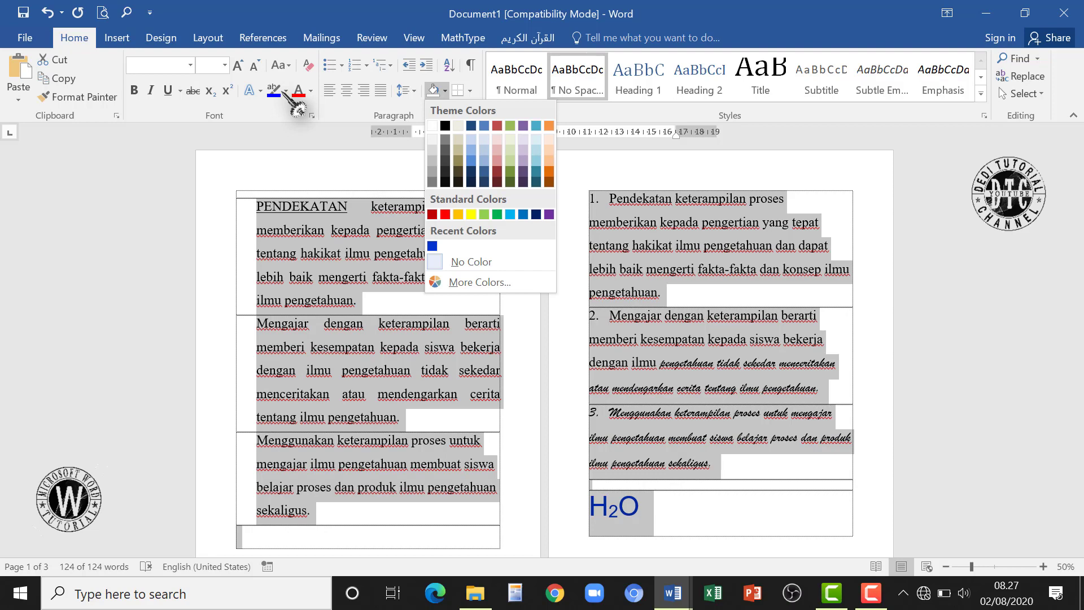
click(276, 90)
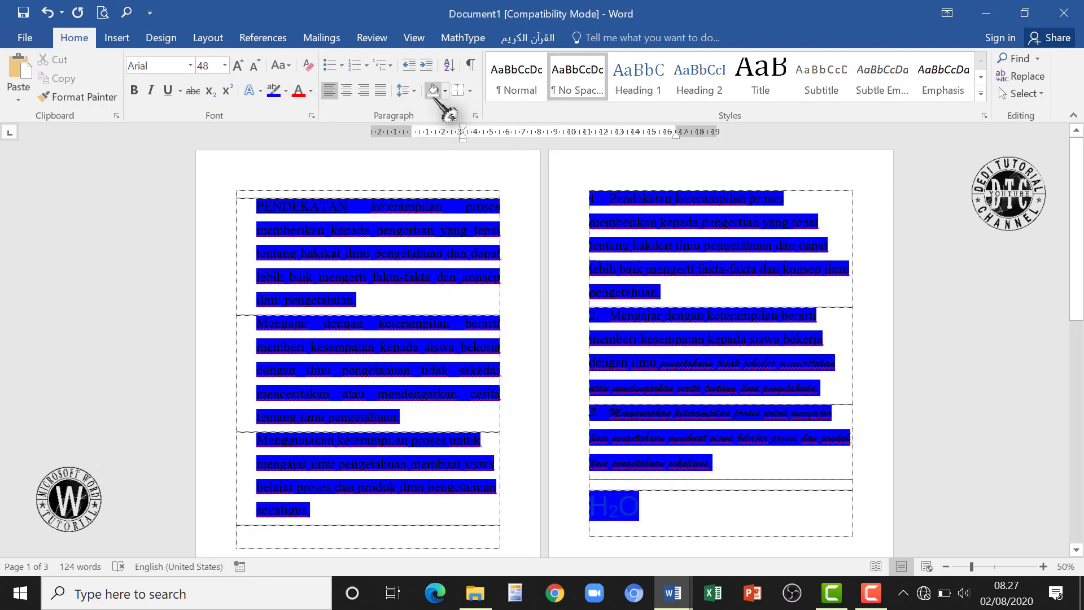
Apply red paragraph shading to the DDDDD line on the last page.
click(445, 91)
scroll(458, 169, down, 3)
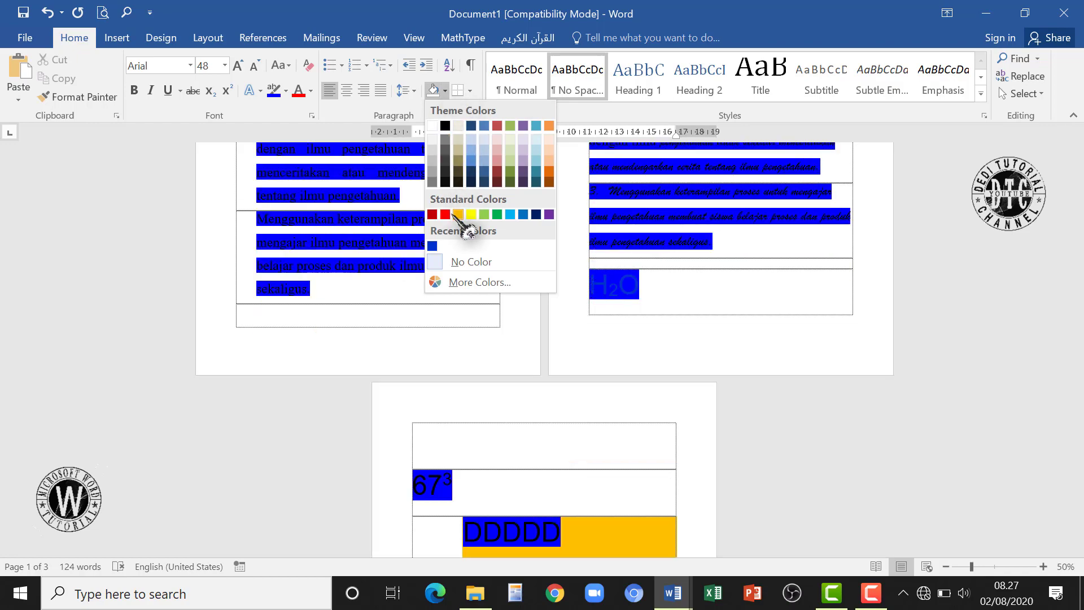
click(445, 214)
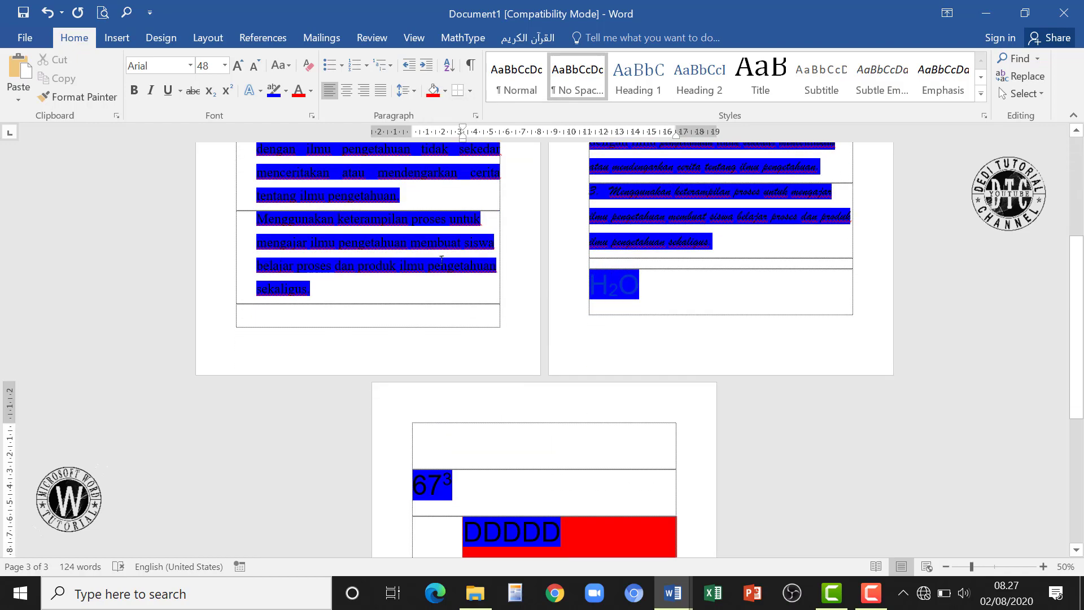
scroll(441, 259, up, 1)
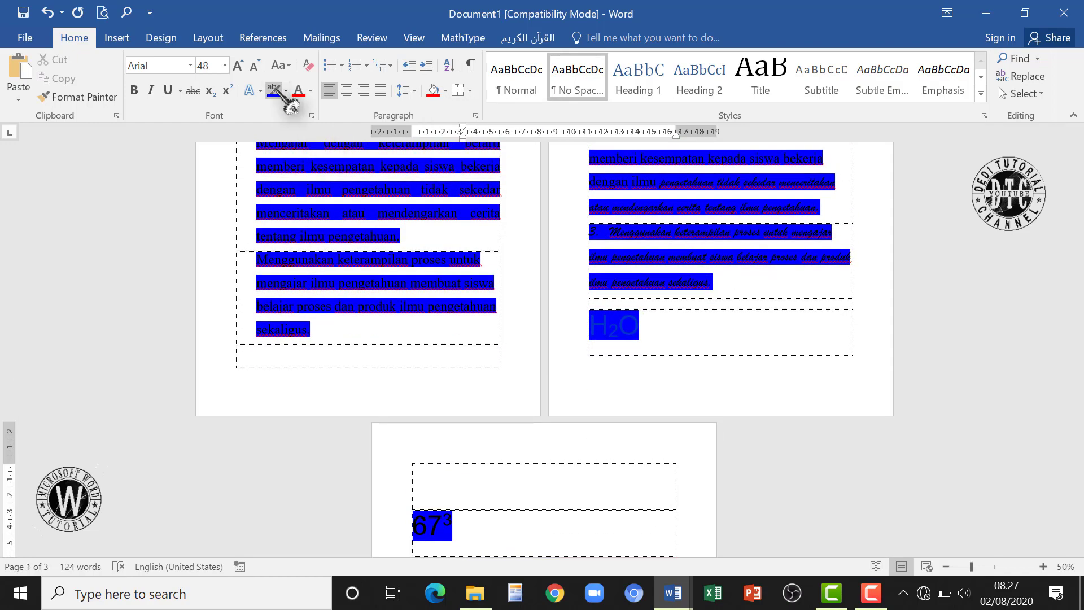
Undo the red paragraph shading and the blue text highlighting.
click(47, 13)
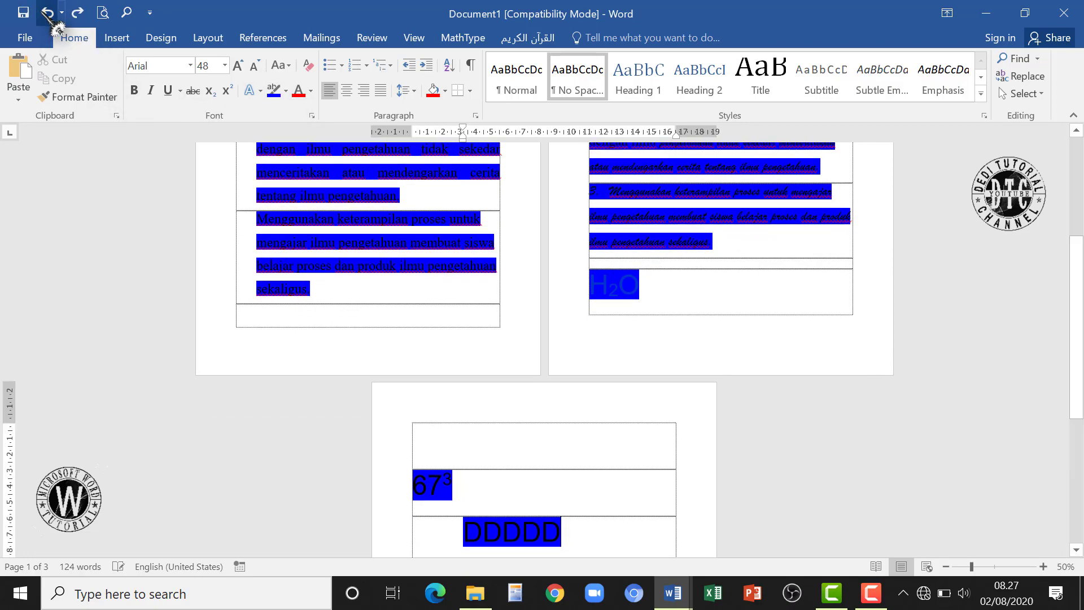
click(48, 13)
scroll(626, 342, up, 5)
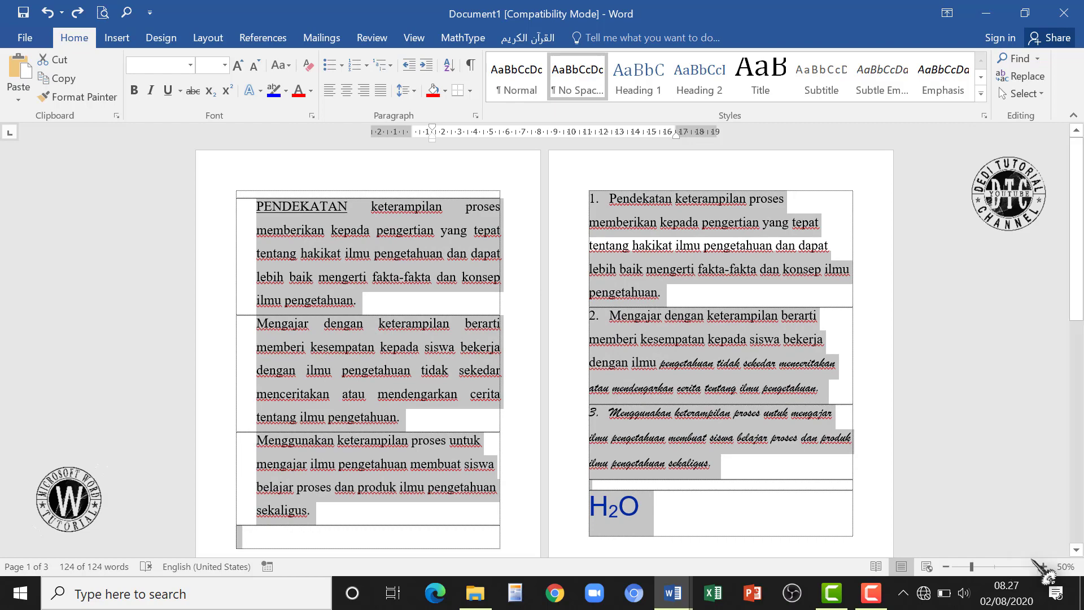
click(1043, 566)
click(1043, 566)
click(1043, 566)
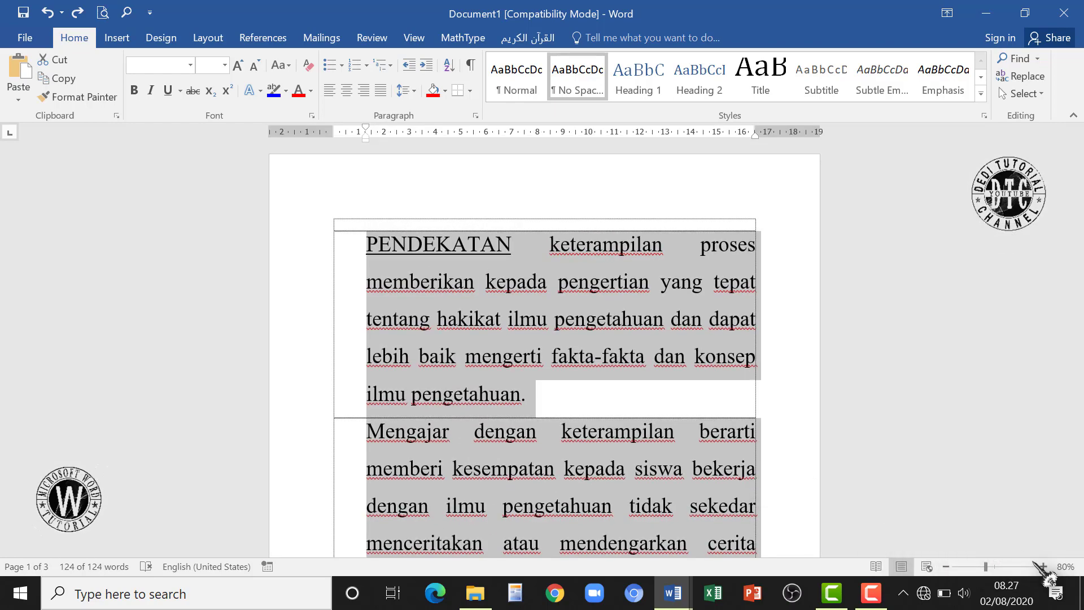
click(1043, 566)
click(1043, 566)
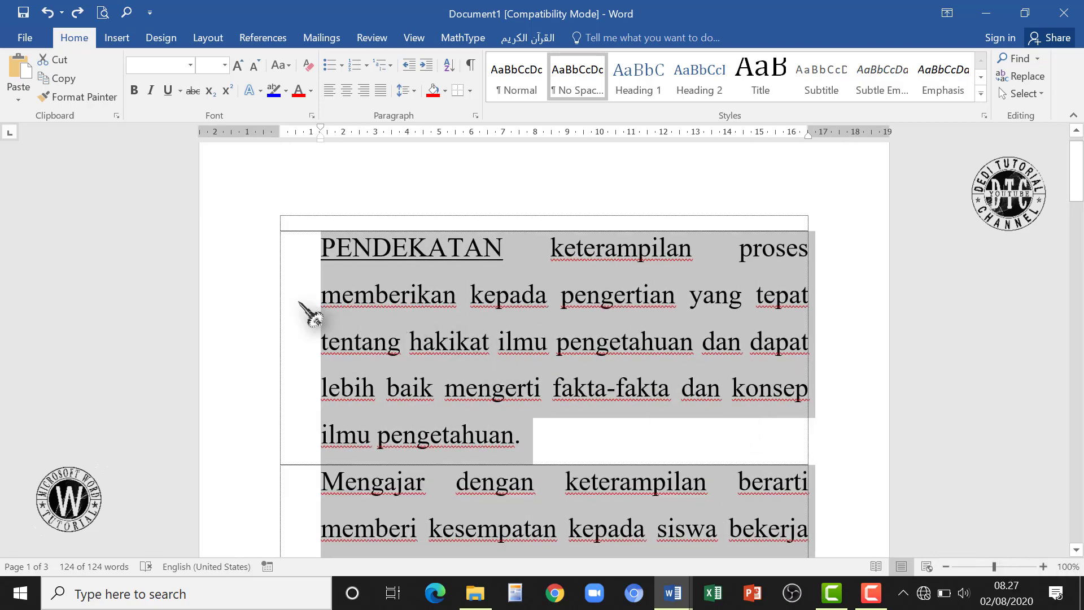
Add a new empty paragraph below the DDDDD line on the last page.
click(299, 303)
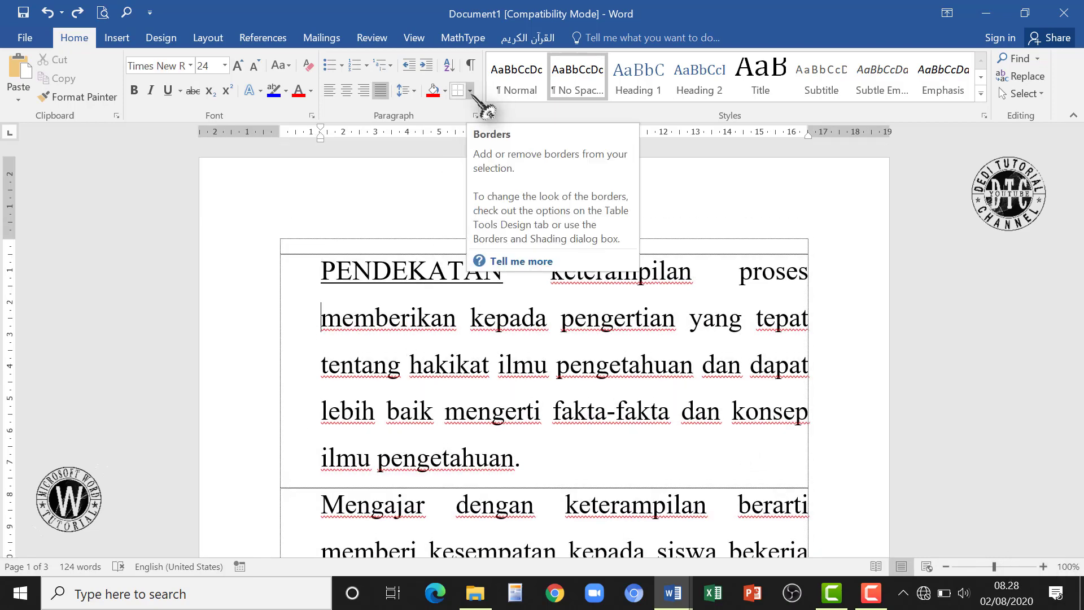
scroll(513, 361, down, 15)
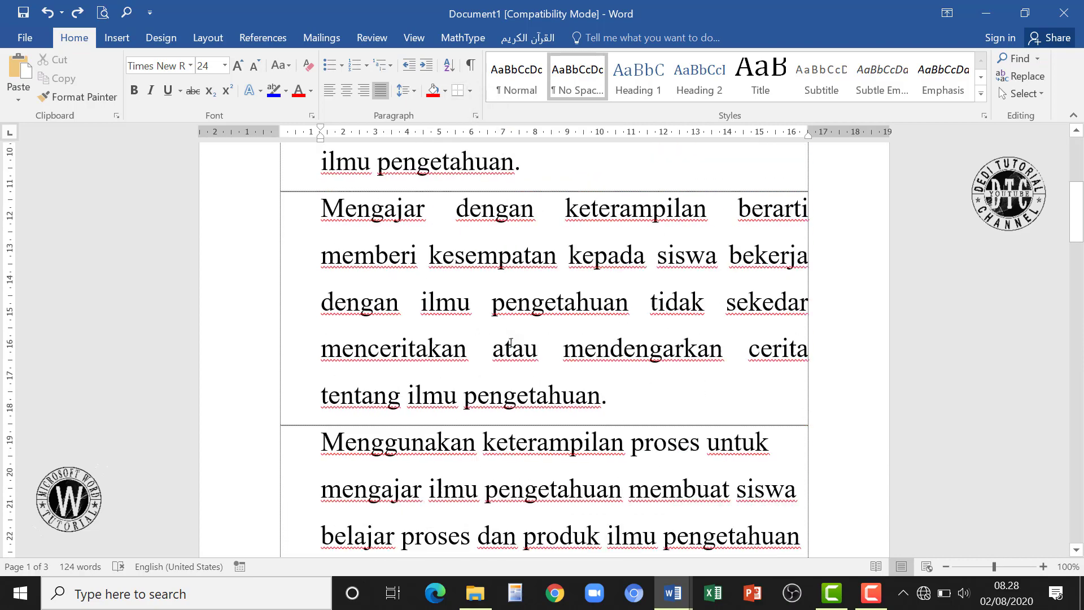
scroll(513, 378, down, 15)
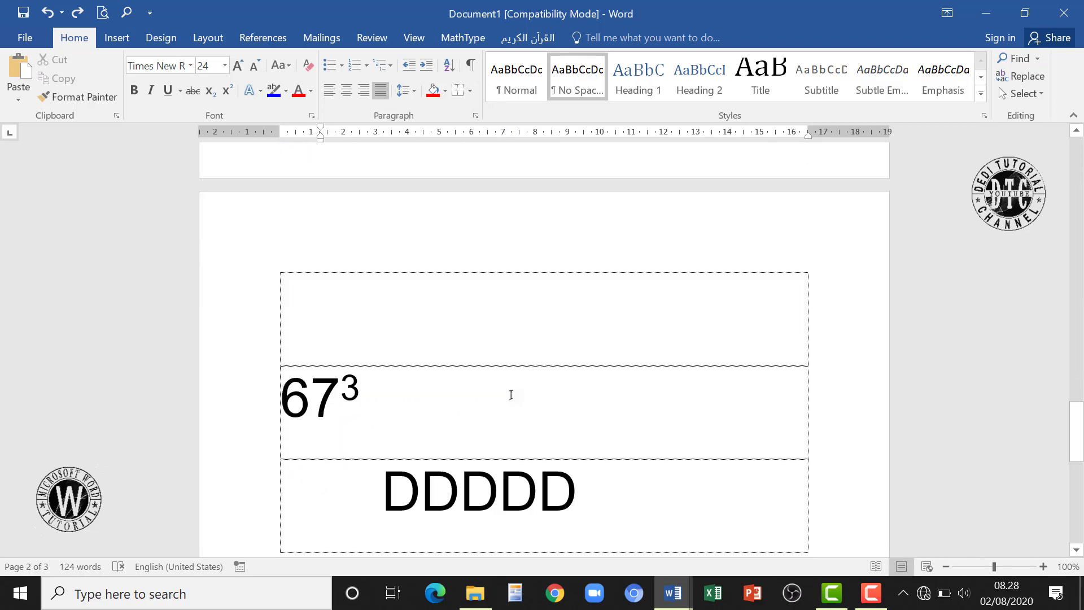
scroll(506, 400, up, 2)
click(502, 393)
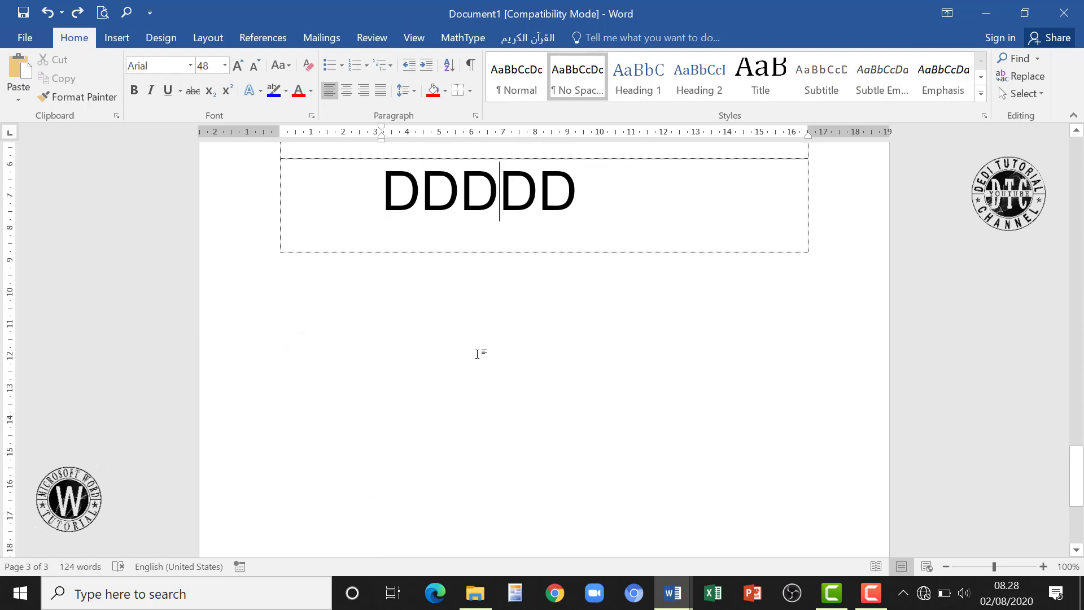
key(Home)
key(Tab)
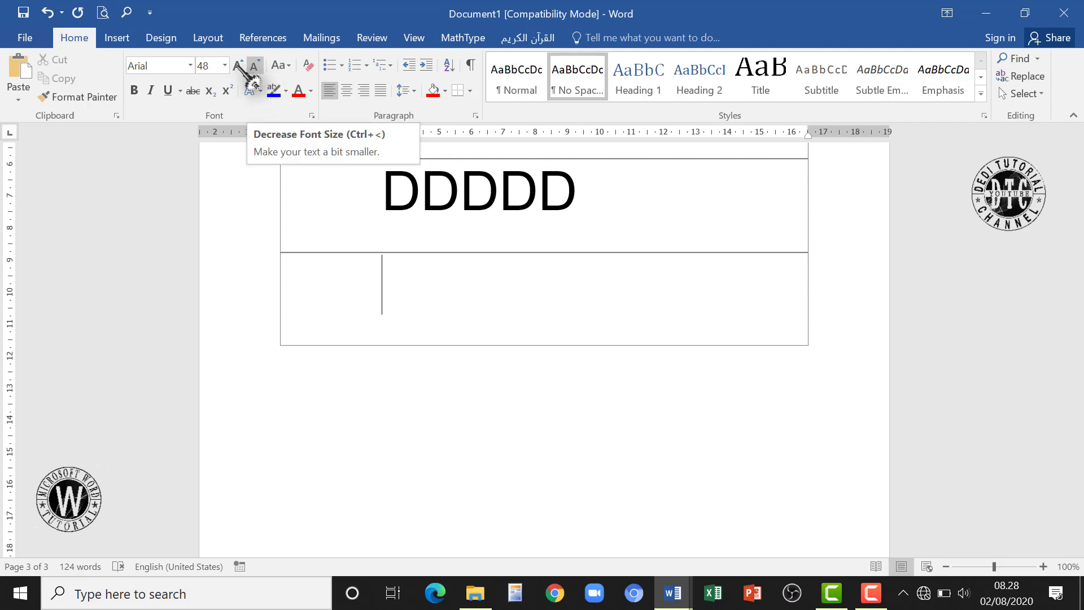
Reduce the font size of the empty paragraph below DDDDD to 12.
click(252, 71)
click(252, 71)
click(252, 72)
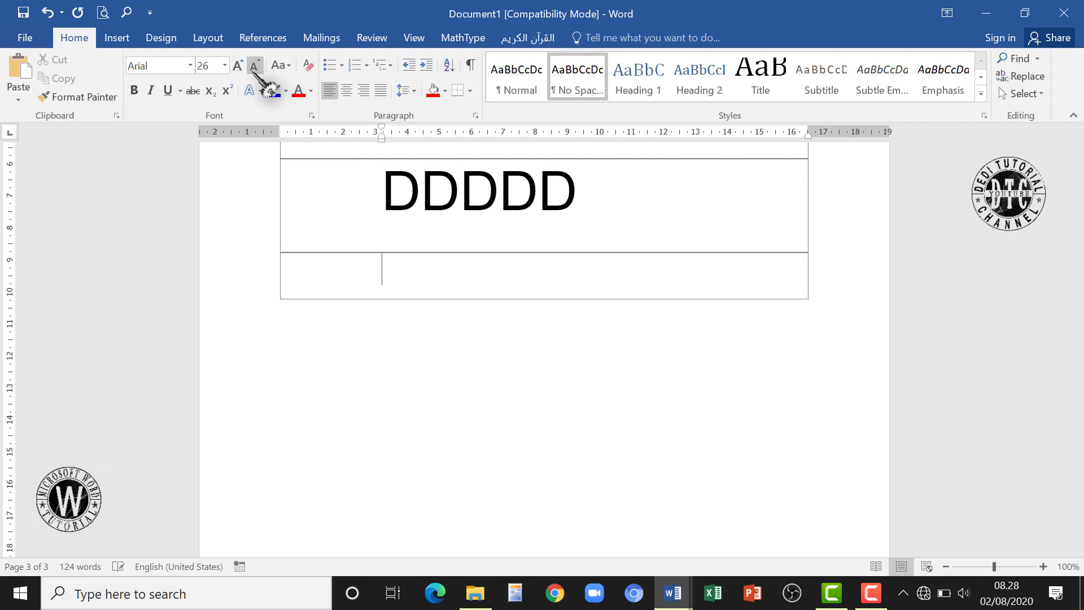
click(252, 71)
click(252, 71)
click(252, 71)
click(252, 71)
click(252, 71)
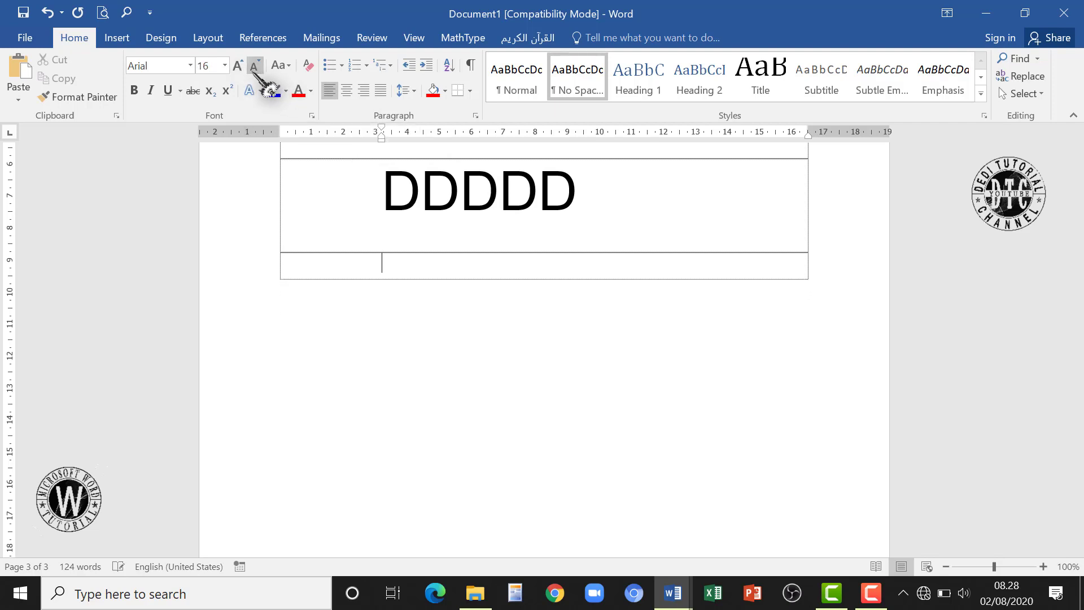
click(253, 71)
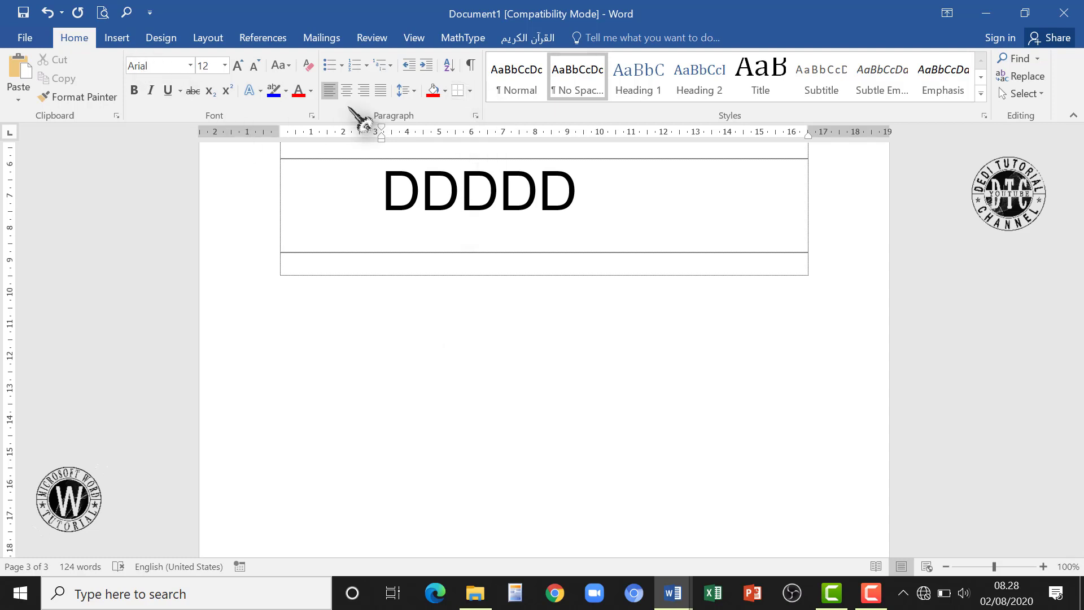
Insert a table with three columns and four rows below DDDDD, widening its first column and narrowing the middle one to a thin gap.
click(117, 37)
click(104, 93)
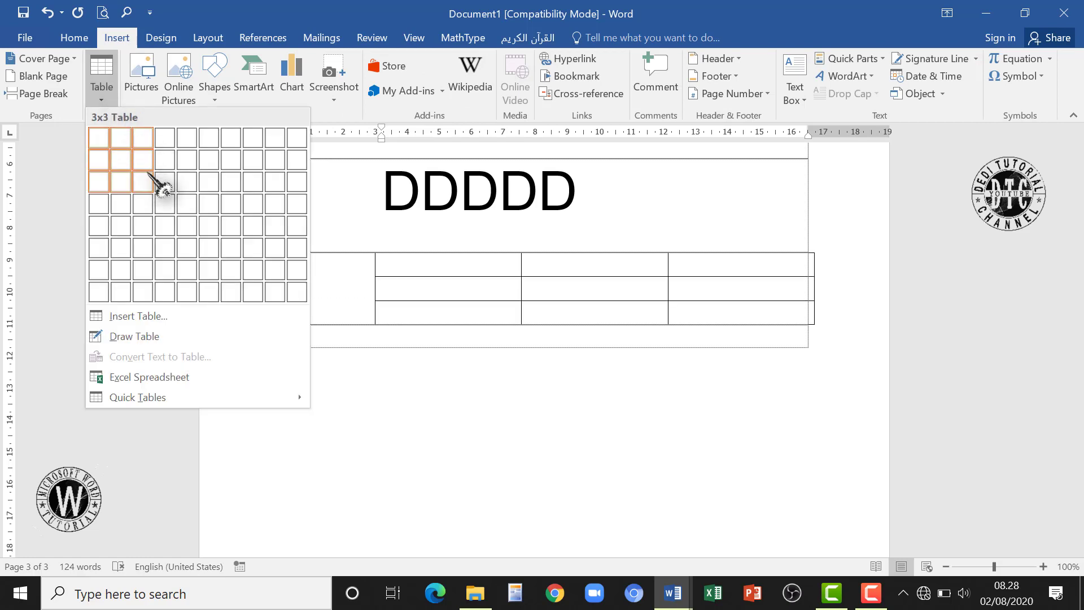
click(150, 204)
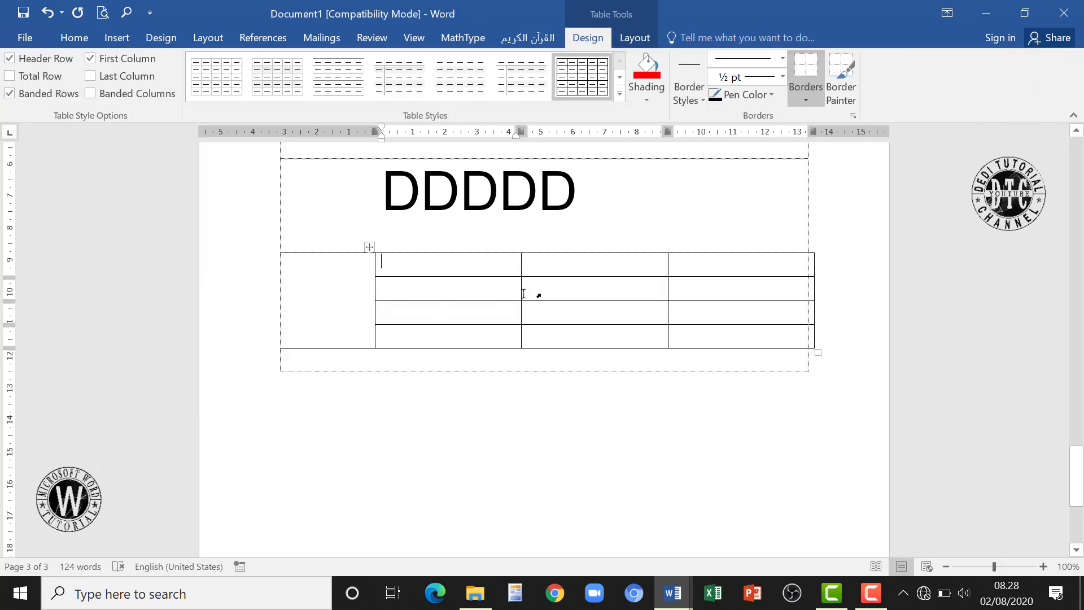
drag(520, 131, 591, 131)
drag(737, 132, 591, 139)
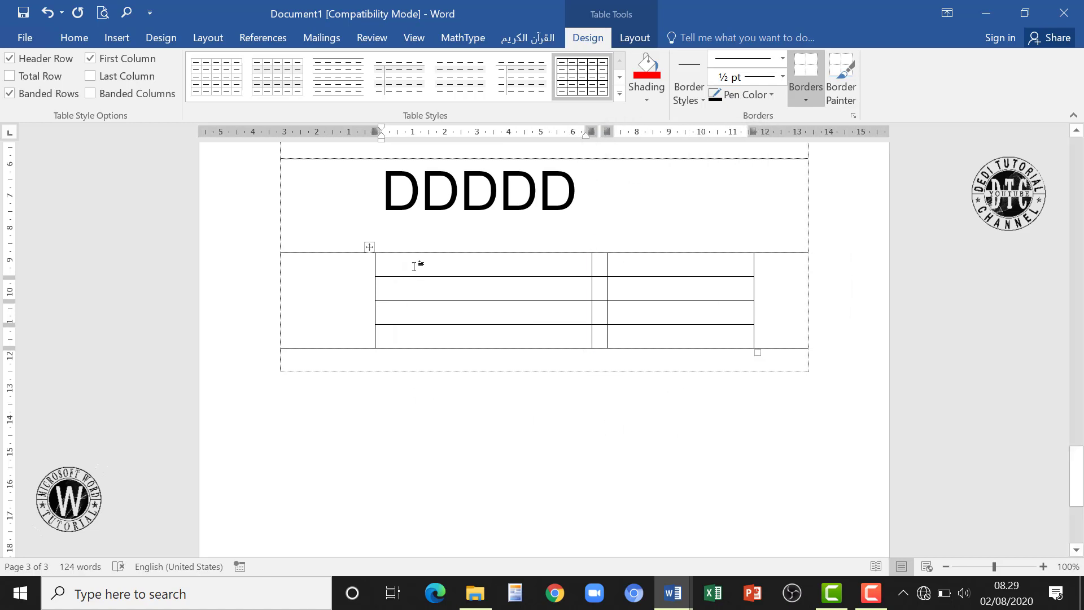
Enter "Mengetahui" in the table's first cell, "Tempat, 22 /2 /2020" in the first row's third column and "Yang membuat" beneath the date.
text(M)
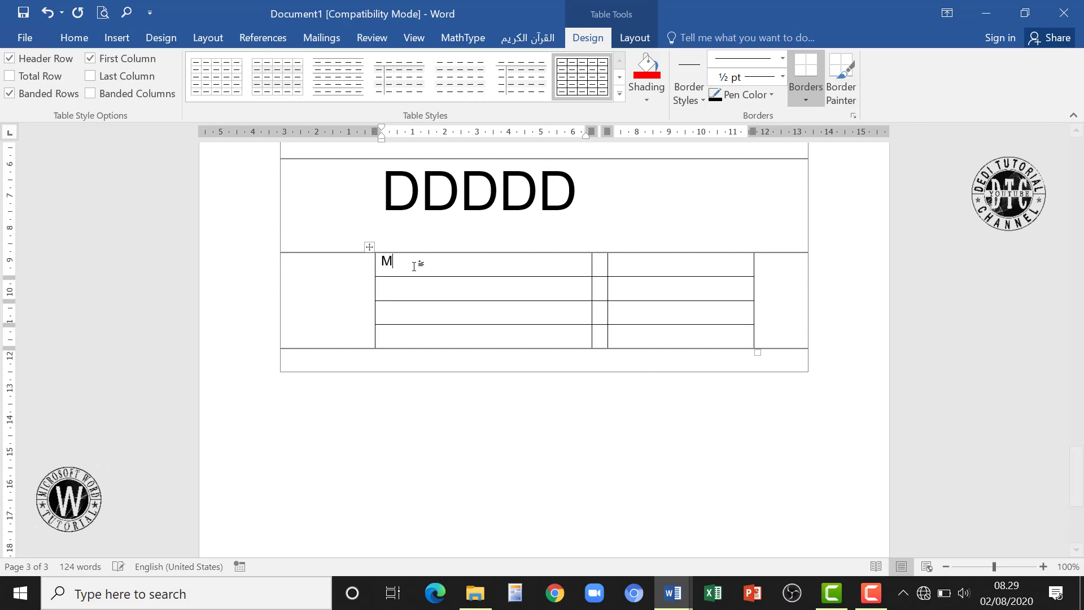
text(engetahui)
click(629, 266)
text(temp)
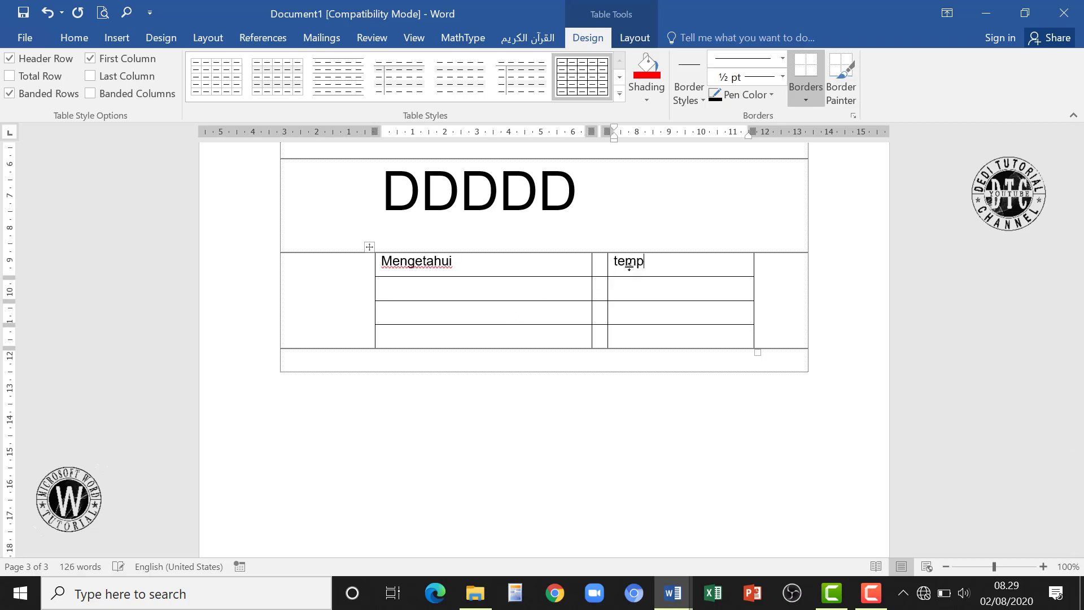
text(at, )
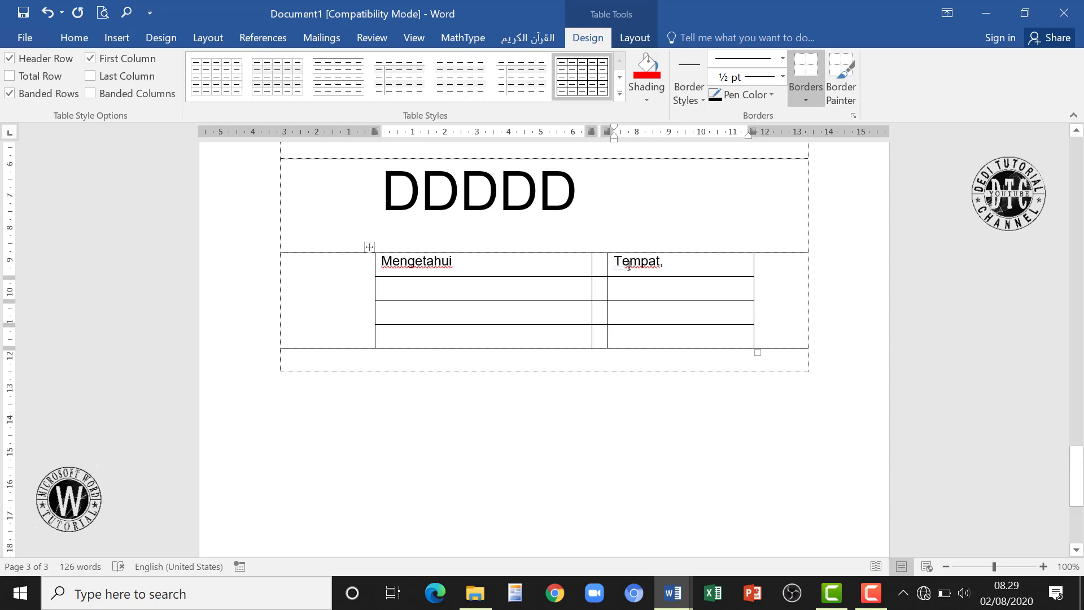
text(22)
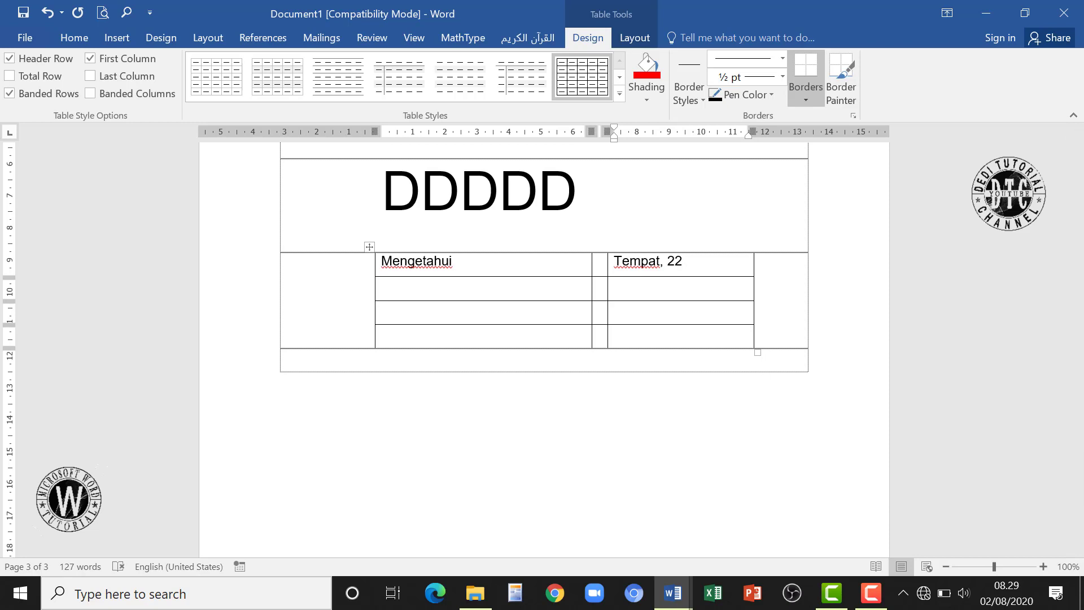
text( /2 /2020)
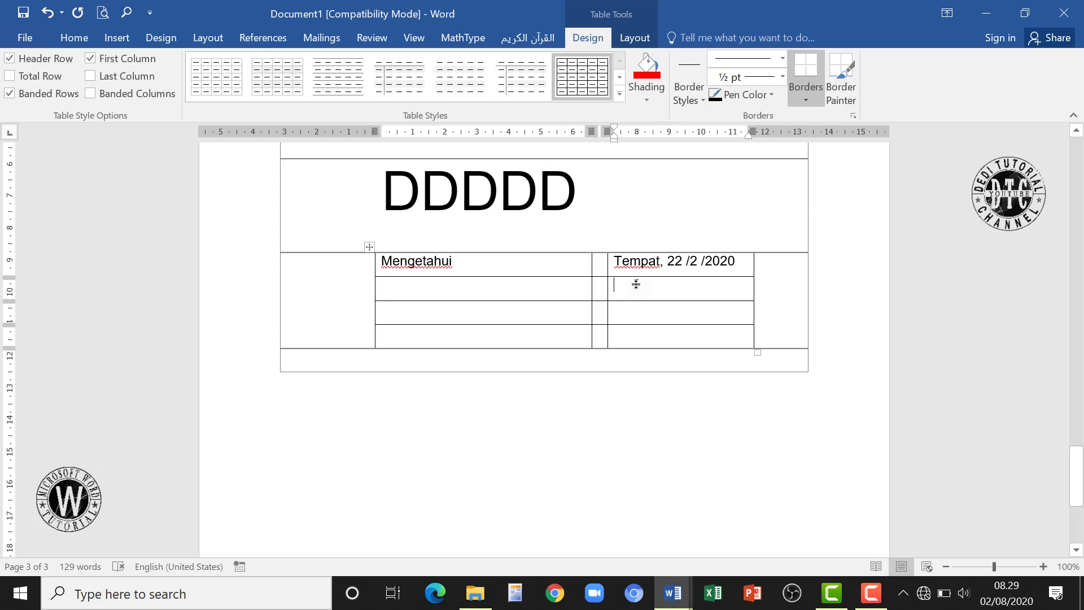
text(Yang )
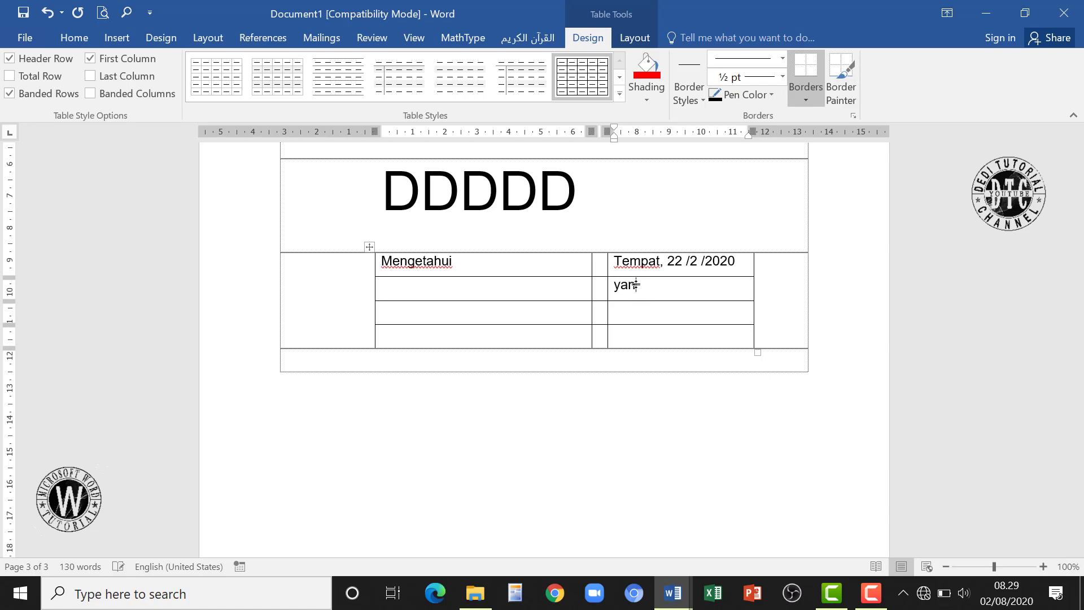
text(membuat)
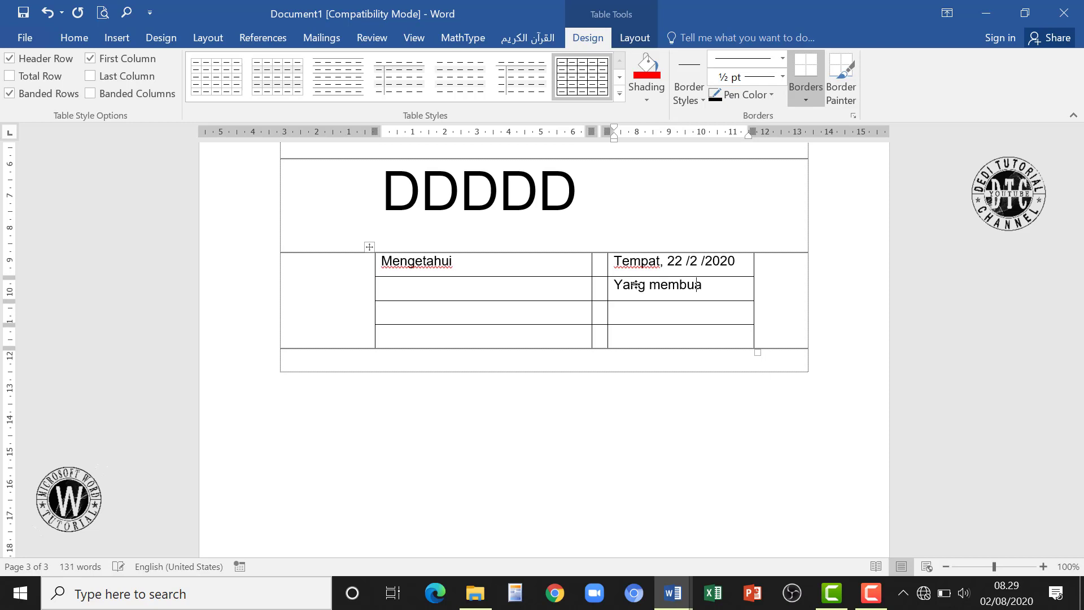
click(649, 318)
key(Return)
key(Return)
key(Return)
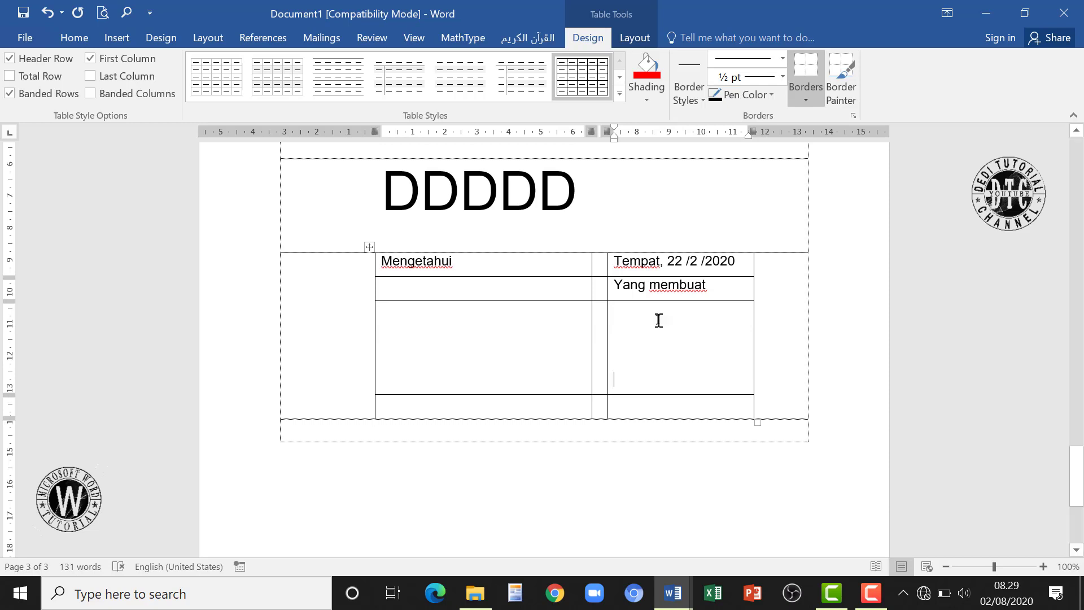
key(ctrl+z)
key(ctrl+z)
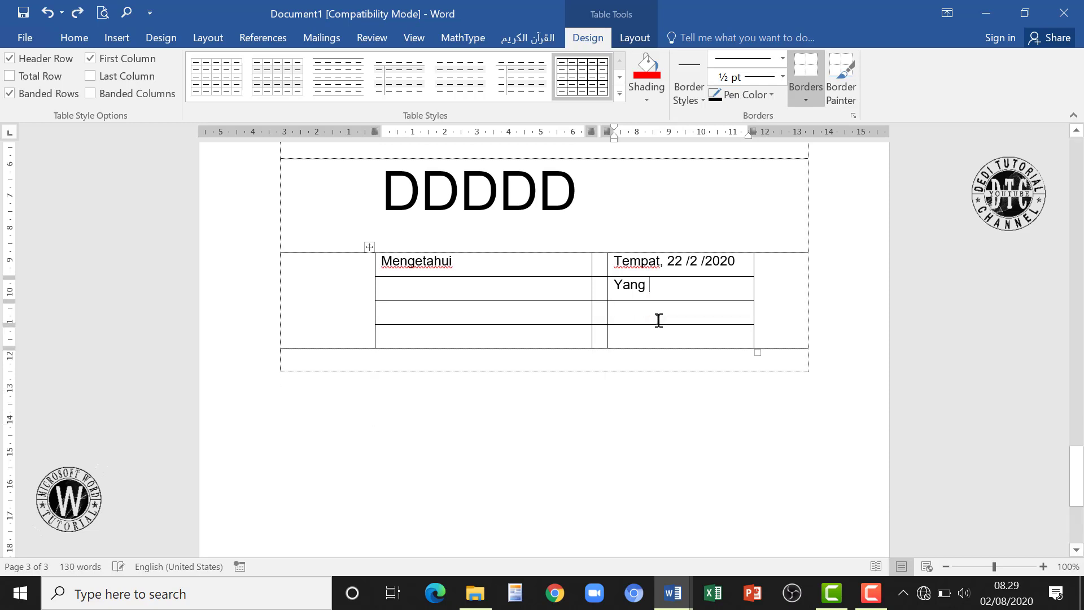
Restore the word "membuat" and add three blank lines in the cell below it as signature space.
key(ctrl+y)
key(Return)
key(Return)
key(Return)
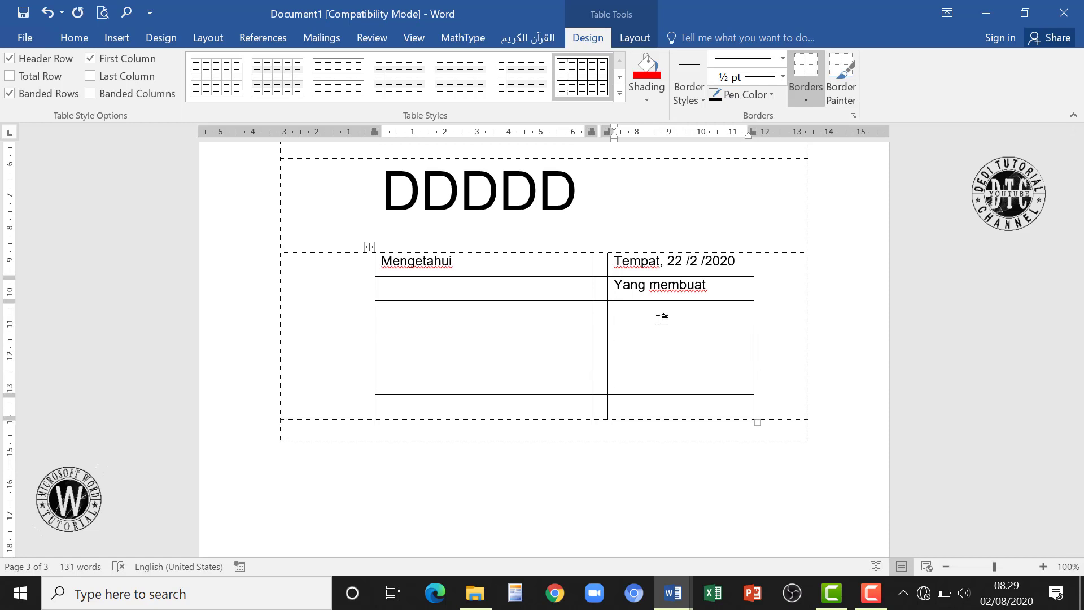
Enter "Nama" in the third column of the last row and add a new table row below it.
click(642, 402)
text(Nama)
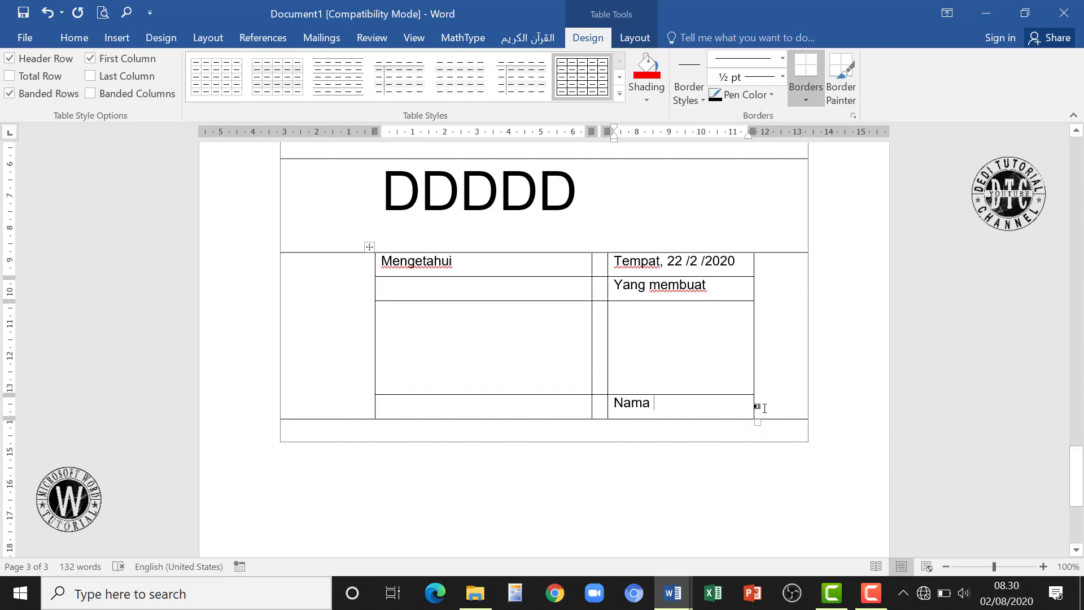
click(764, 408)
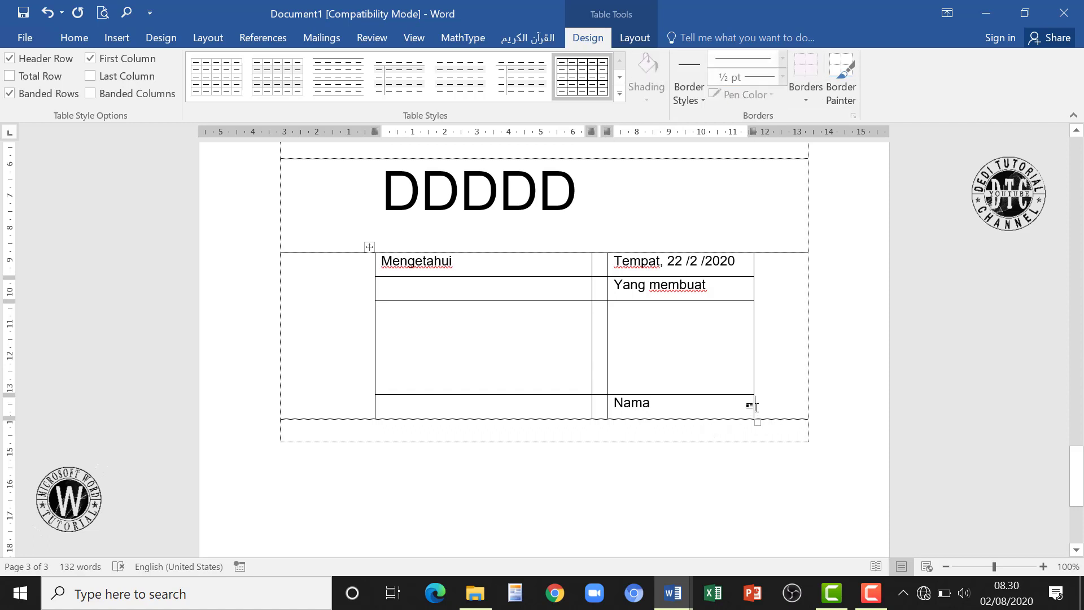
key(Return)
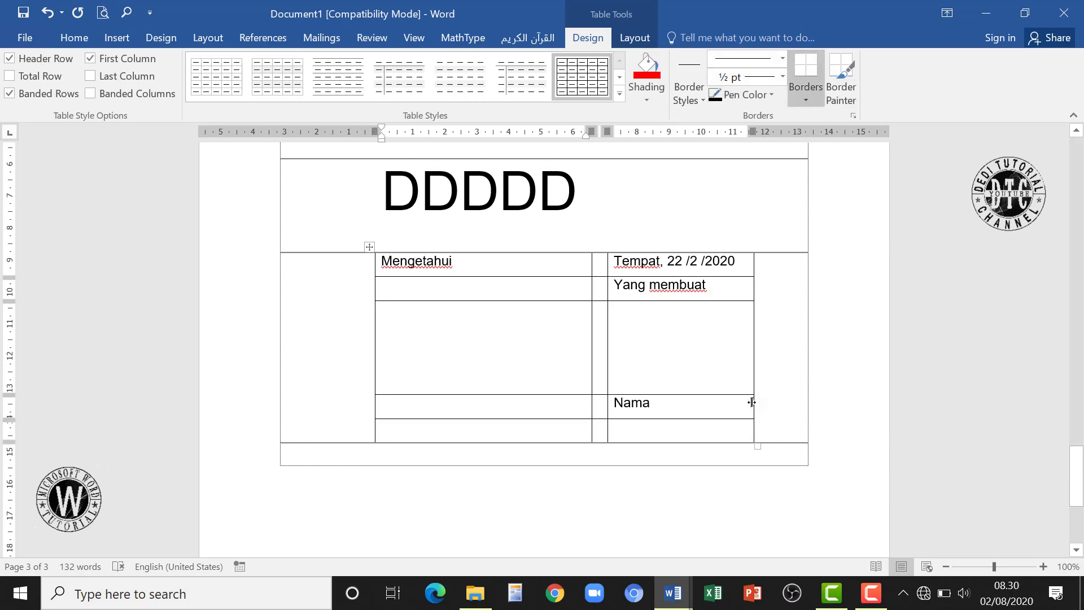
Select the word "Nama" and view the available options for inserting table rows and columns.
click(692, 434)
click(705, 404)
double_click(646, 404)
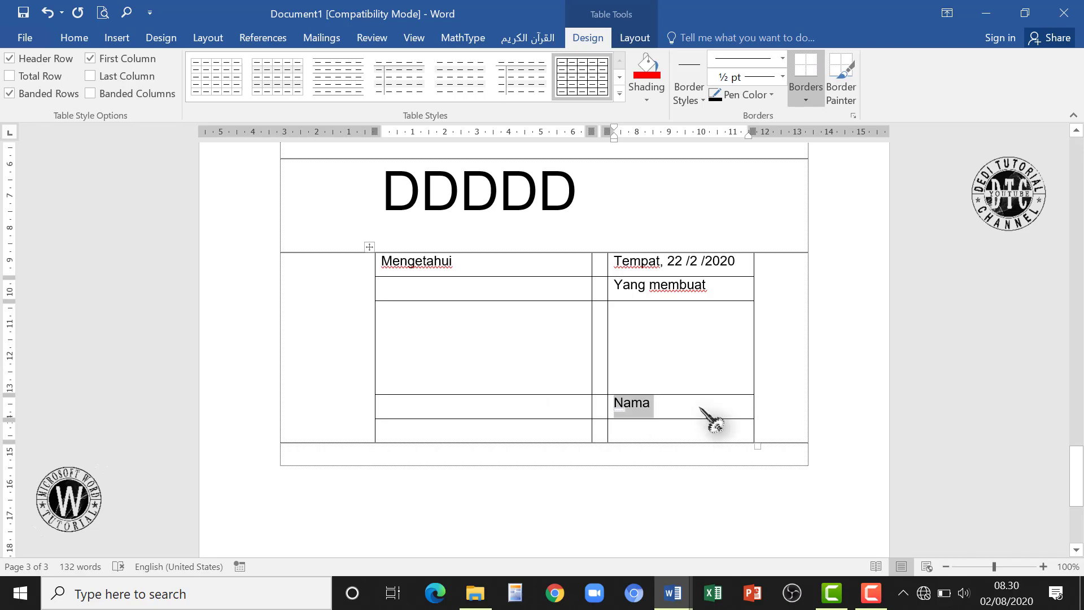
right_click(641, 412)
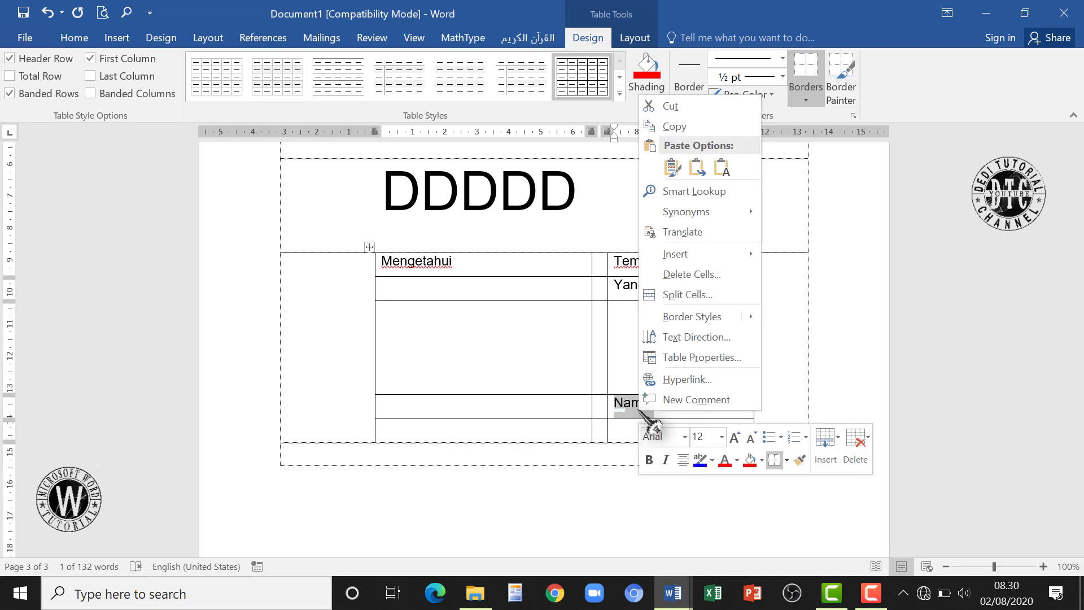
mouse_move(688, 259)
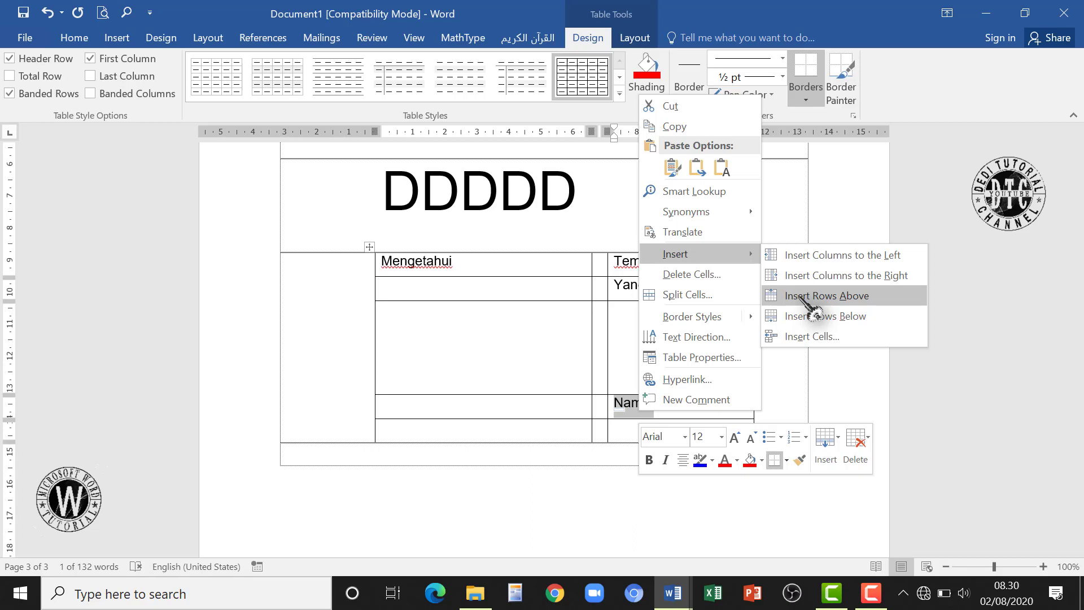
click(549, 401)
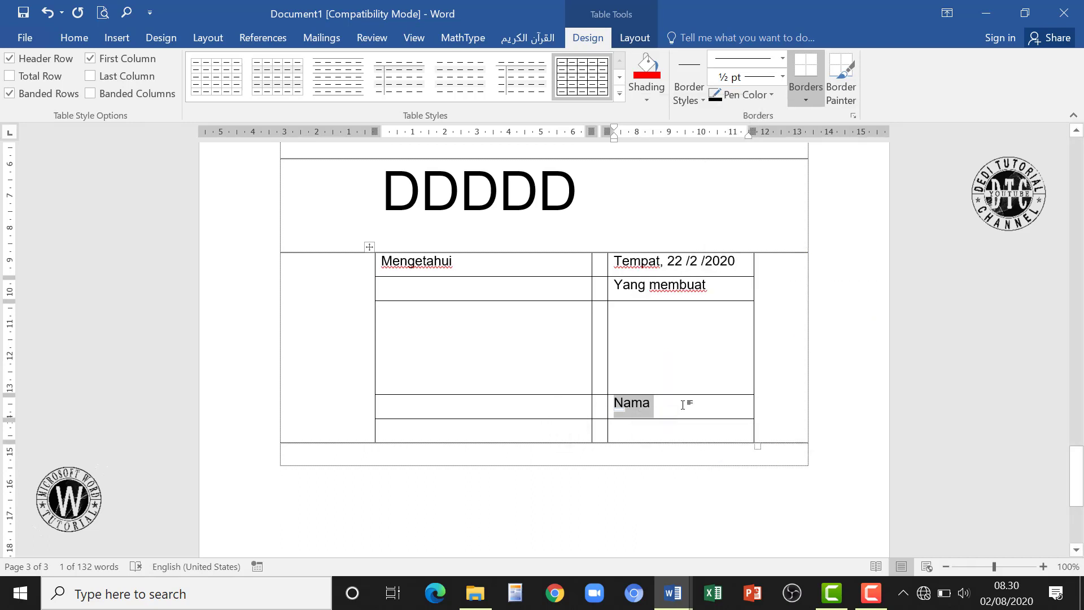
Try adding another row at the end of the table, and undo the addition.
click(752, 426)
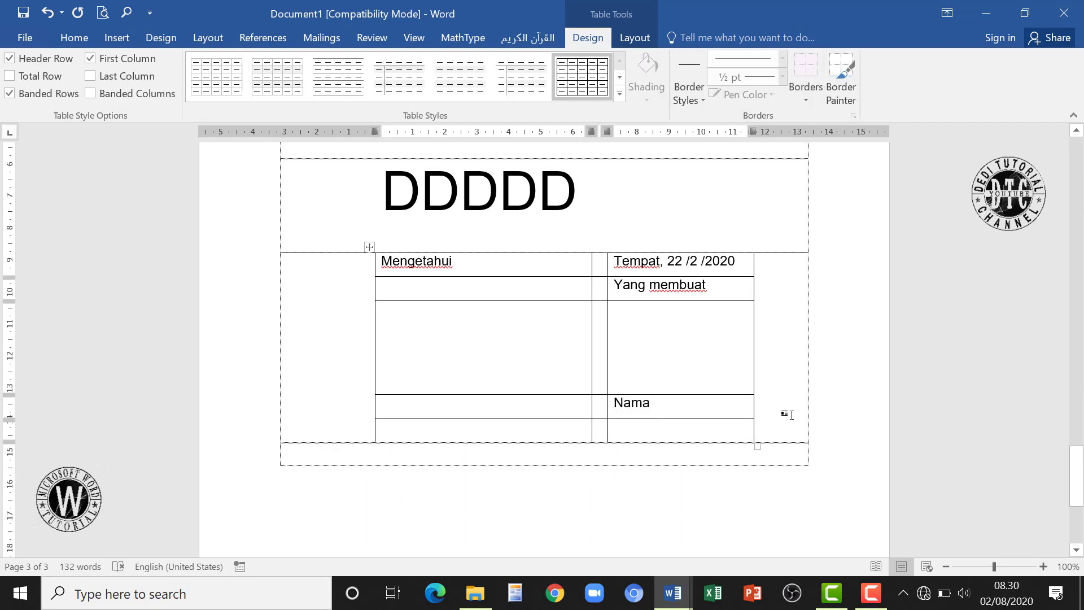
key(Return)
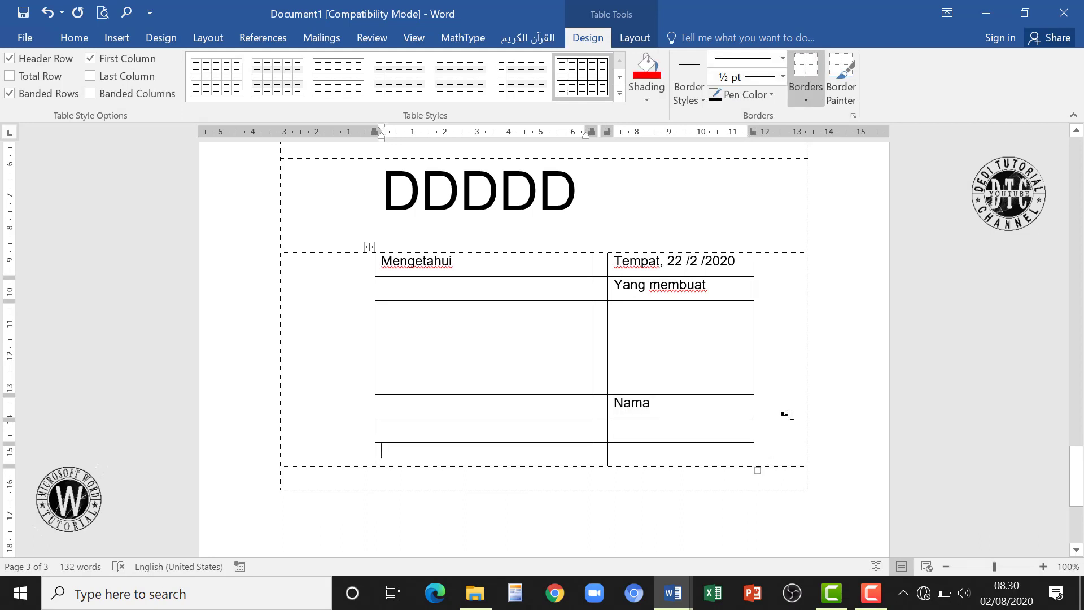
key(ctrl+z)
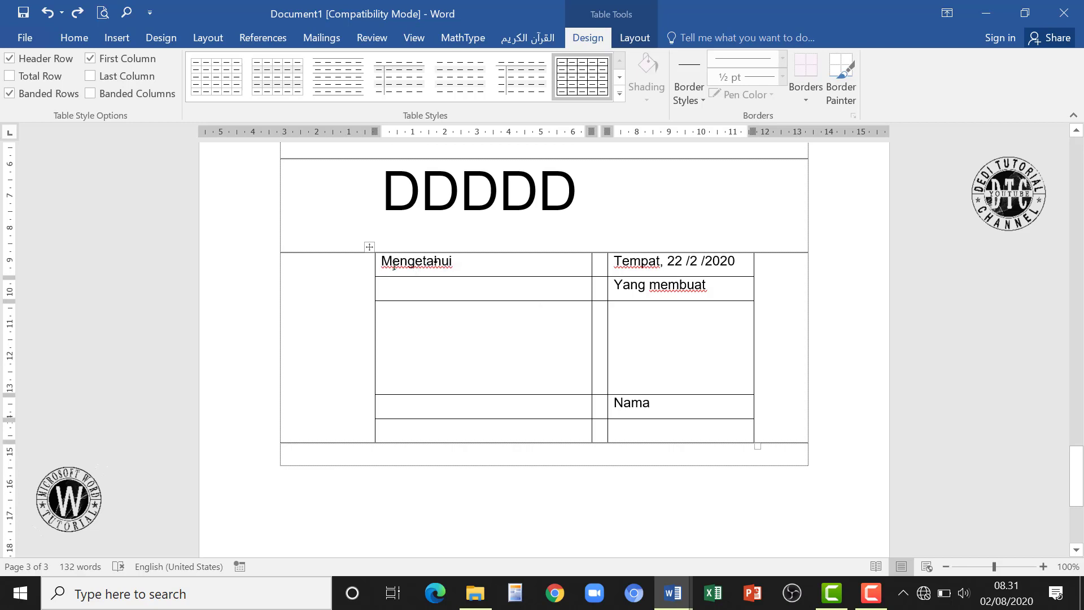
Select the whole signature-block table and remove all of its borders with the No Border option.
drag(435, 261, 784, 440)
click(415, 260)
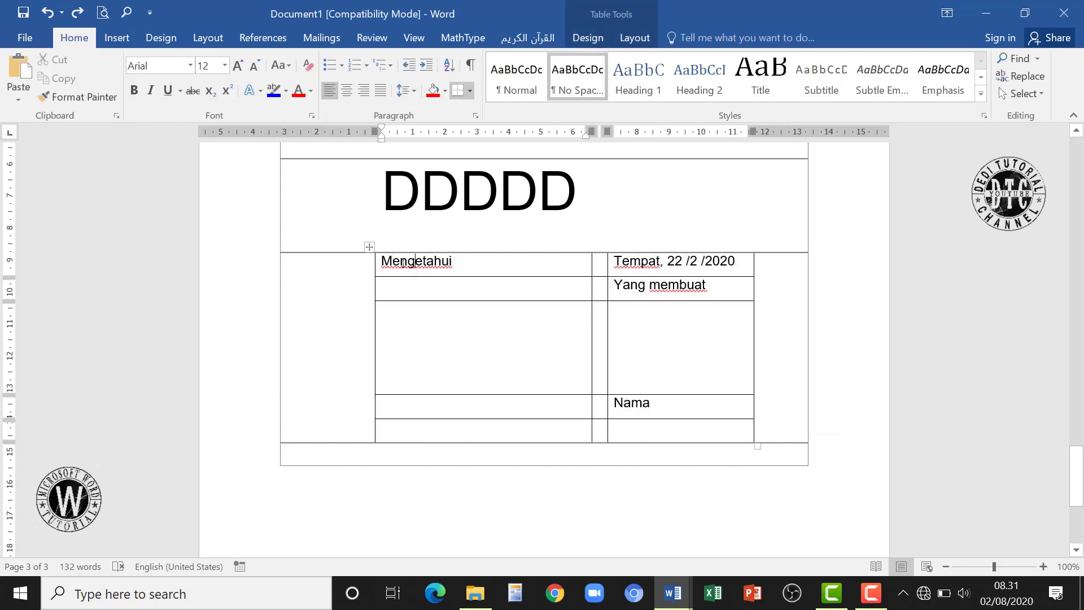
drag(415, 261, 532, 464)
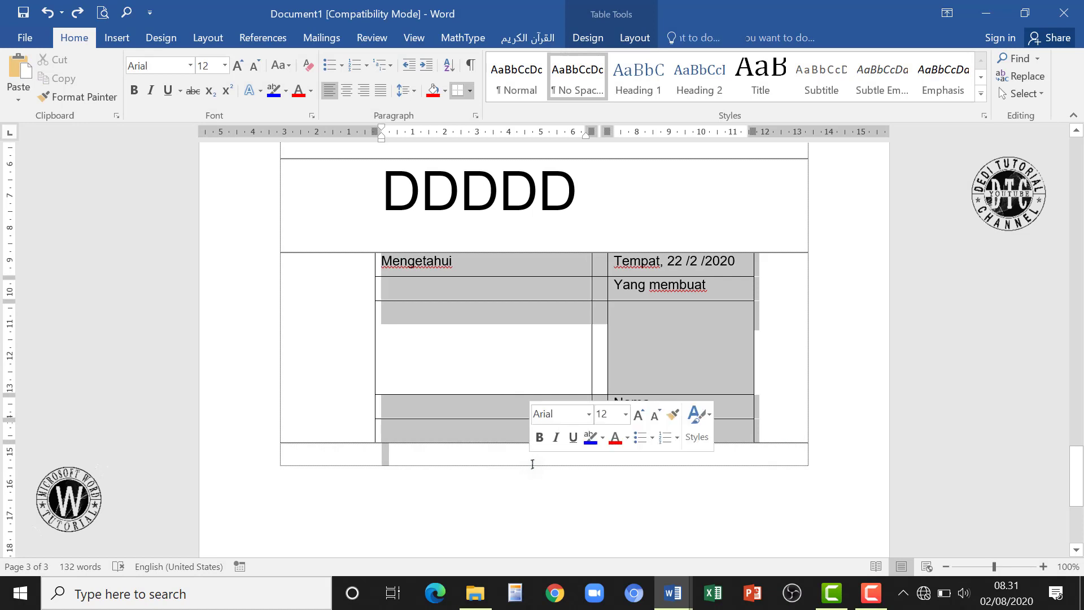
click(330, 403)
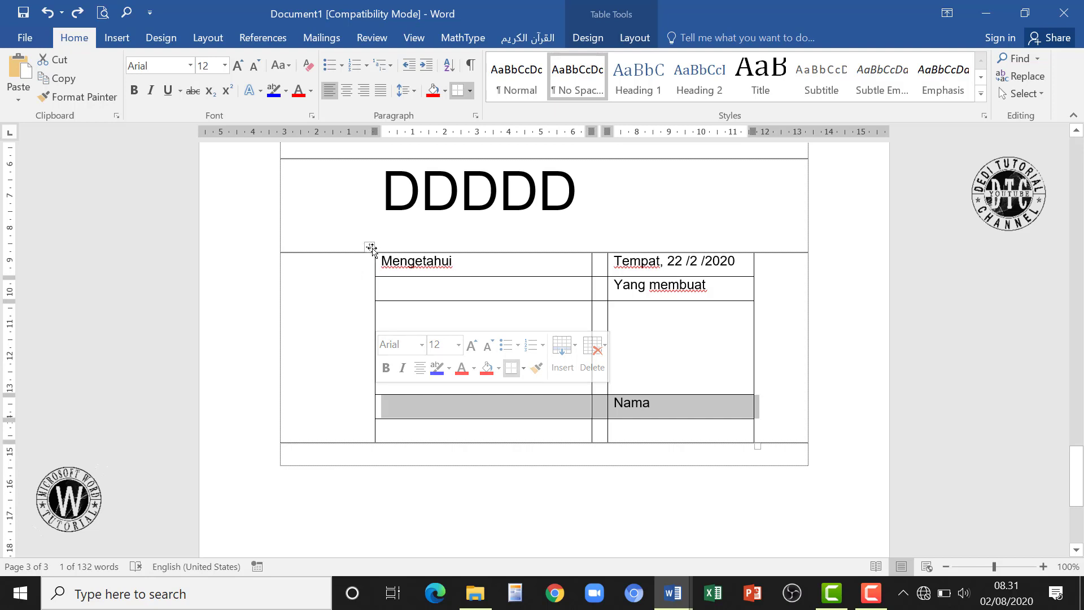
click(370, 247)
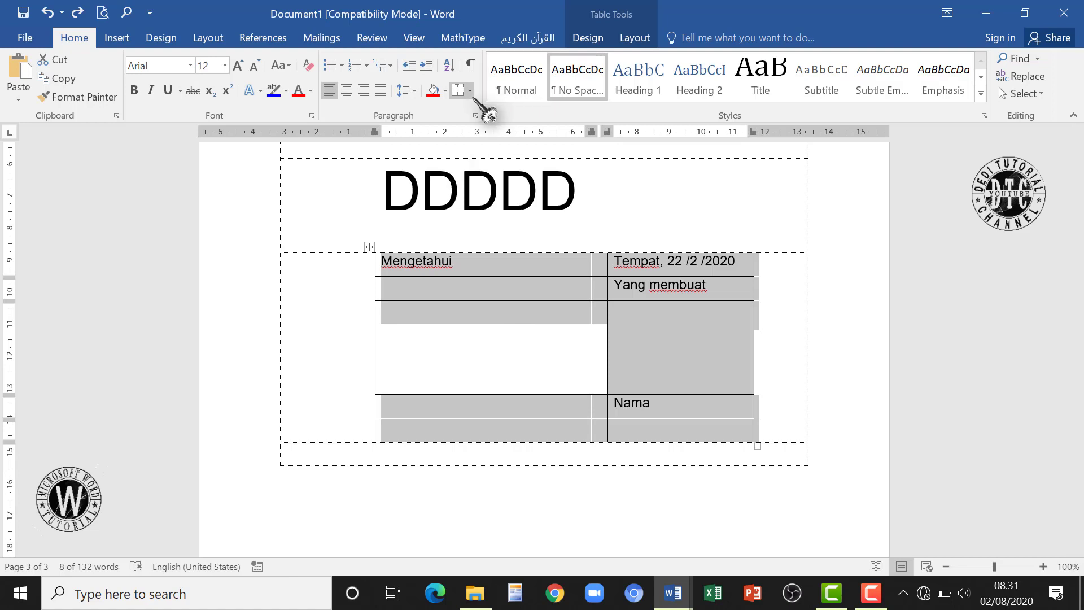
click(469, 91)
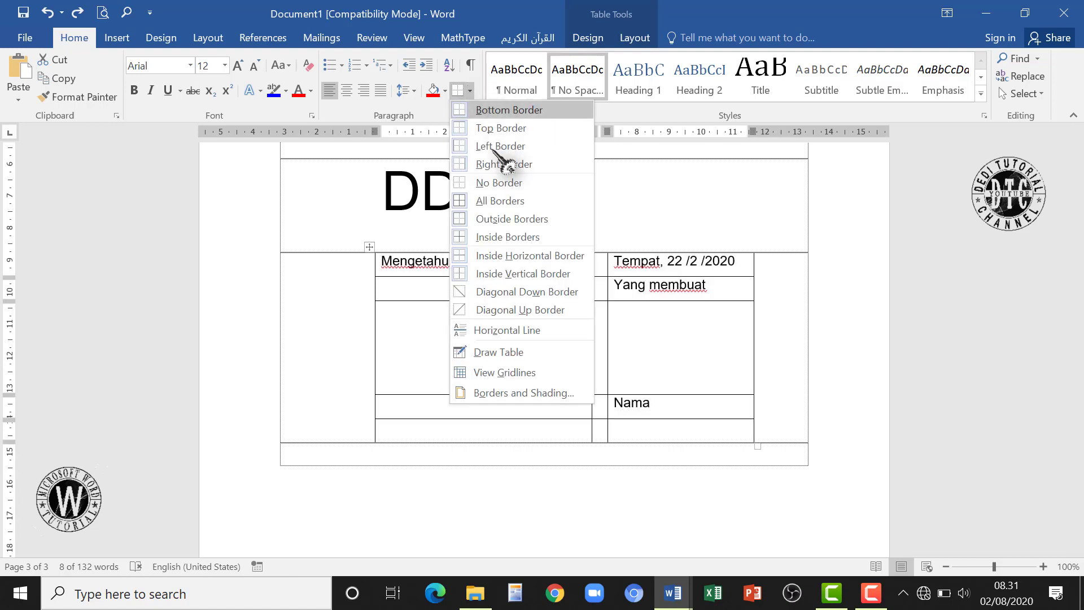
click(499, 183)
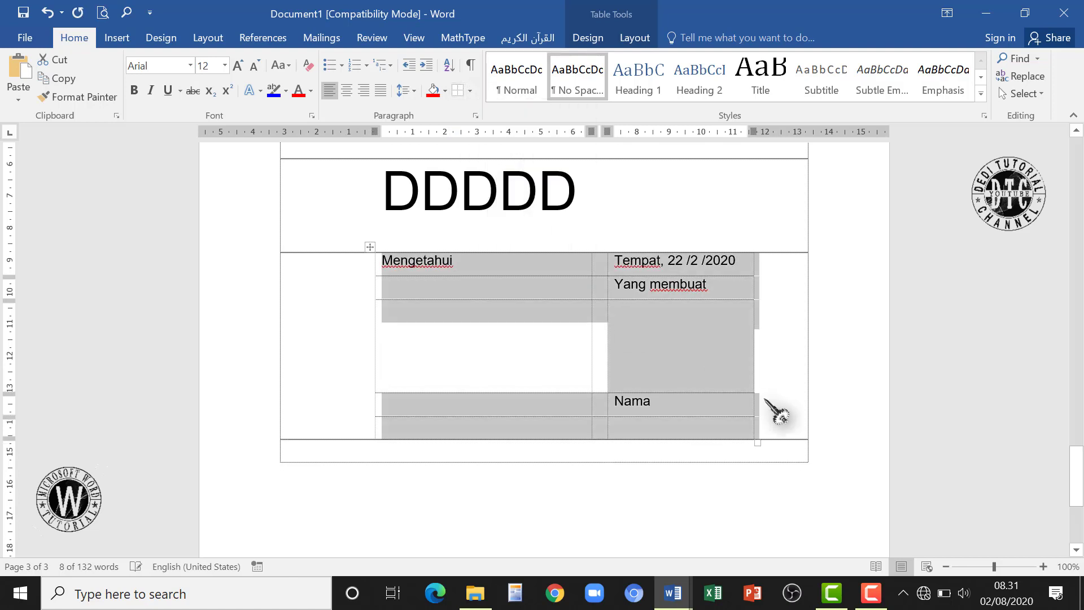
click(785, 418)
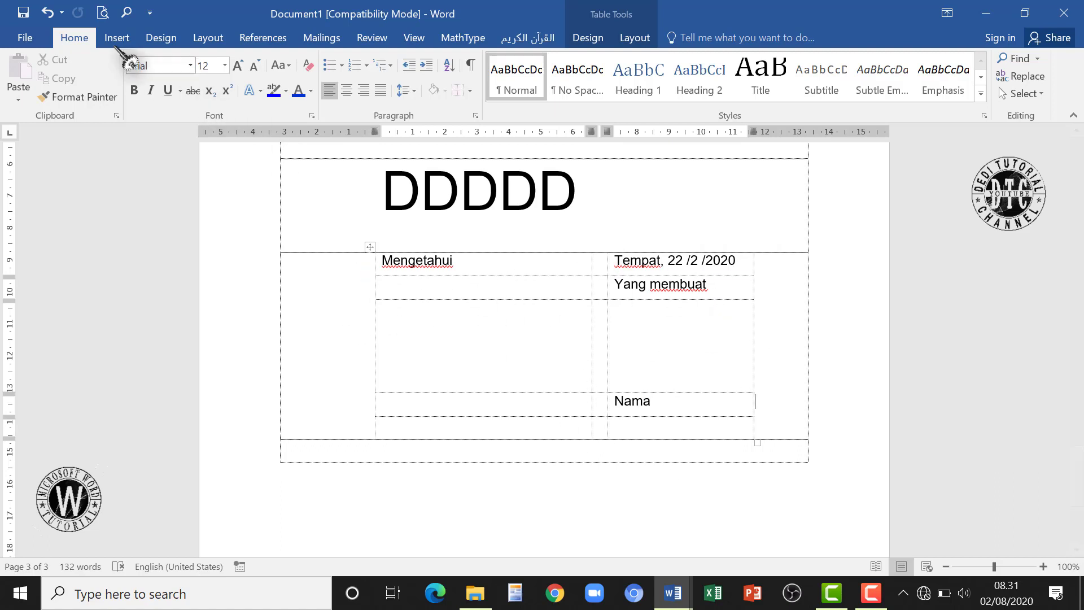
click(117, 38)
click(74, 38)
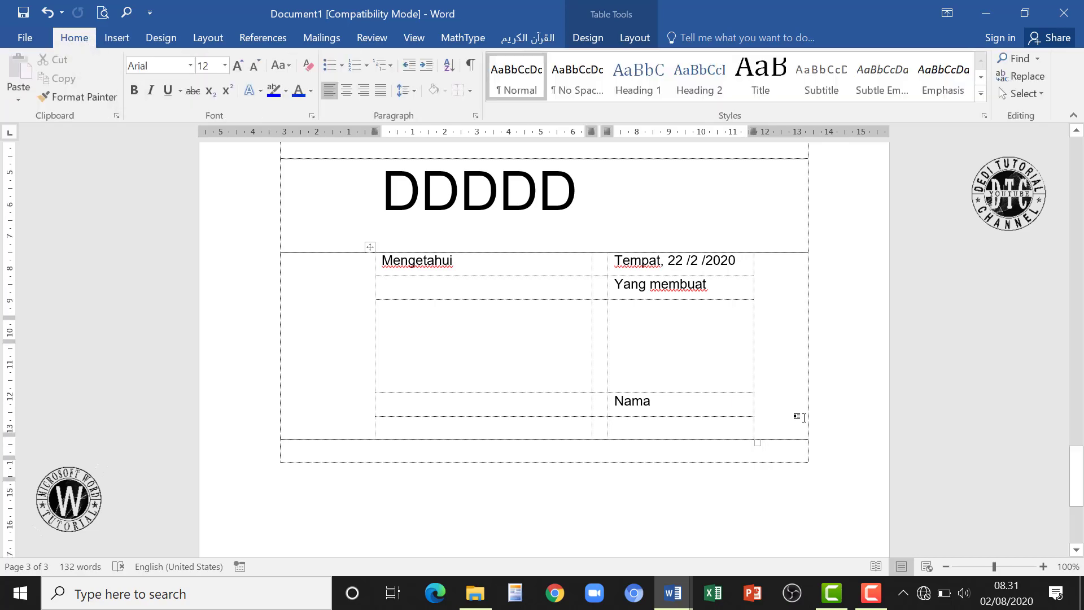
scroll(804, 418, up, 5)
scroll(591, 327, down, 3)
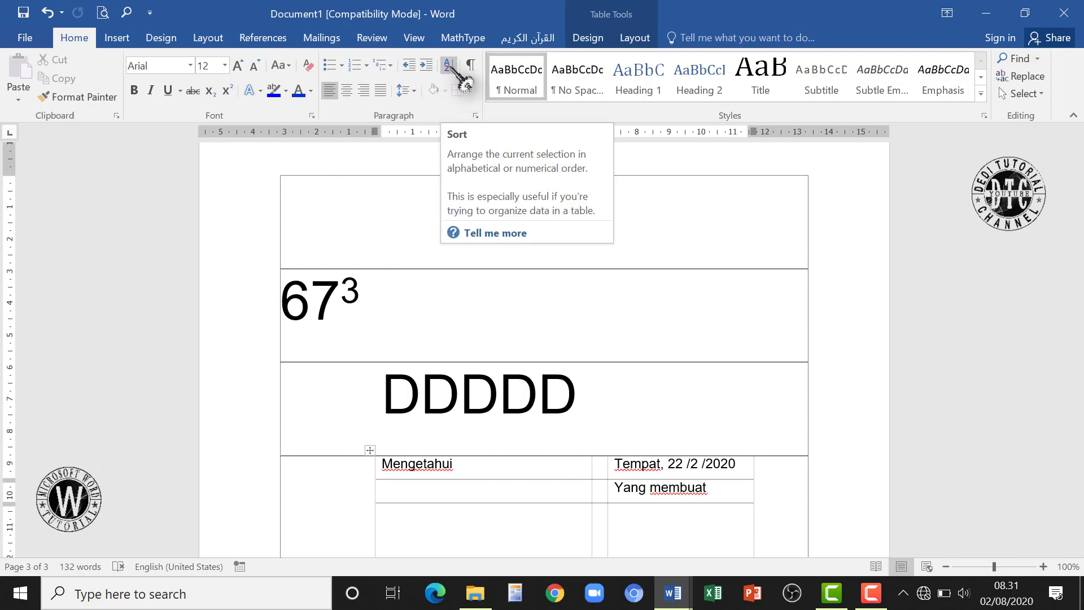
scroll(509, 414, up, 10)
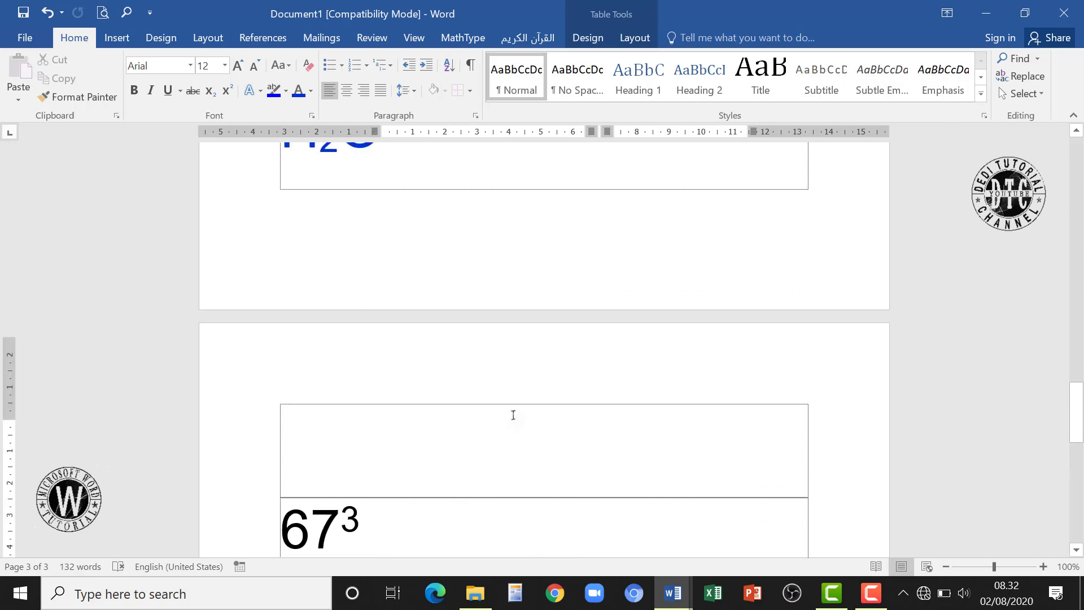
scroll(508, 413, down, 9)
scroll(493, 418, down, 9)
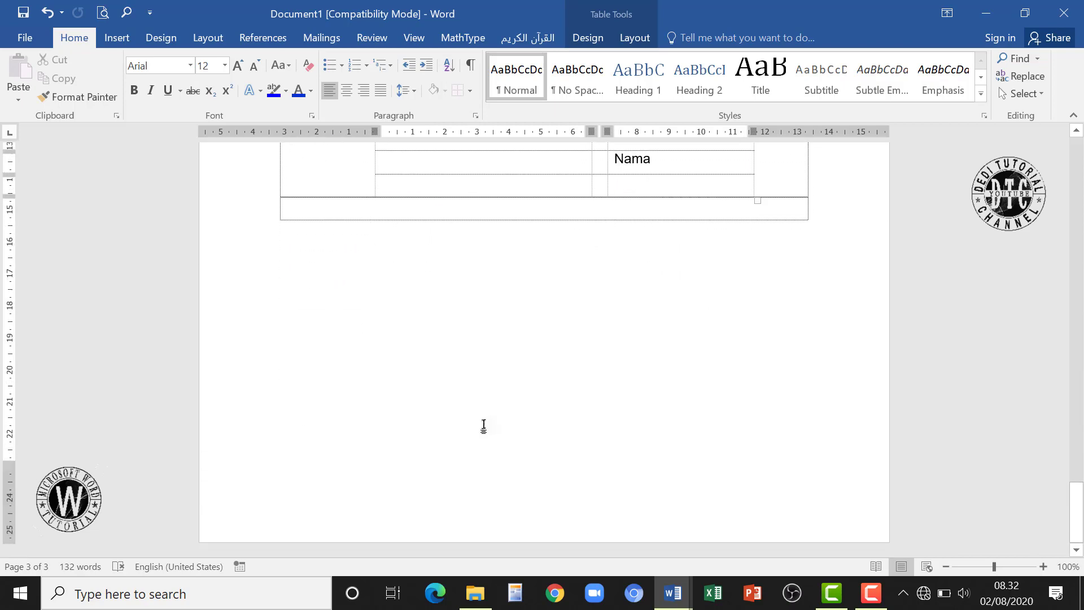
click(328, 284)
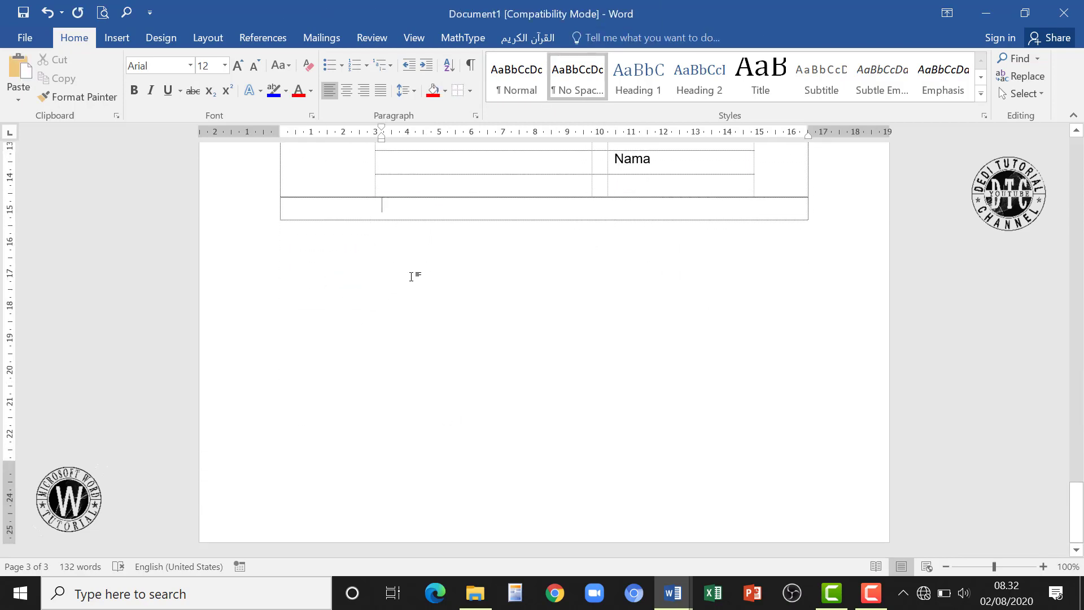
scroll(458, 373, up, 9)
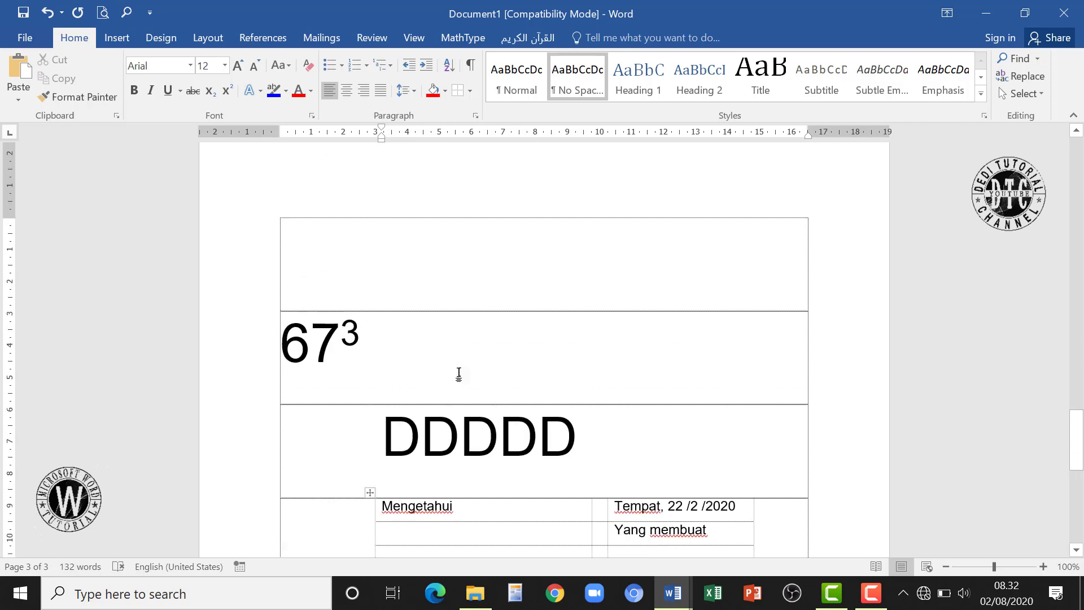
scroll(458, 373, up, 6)
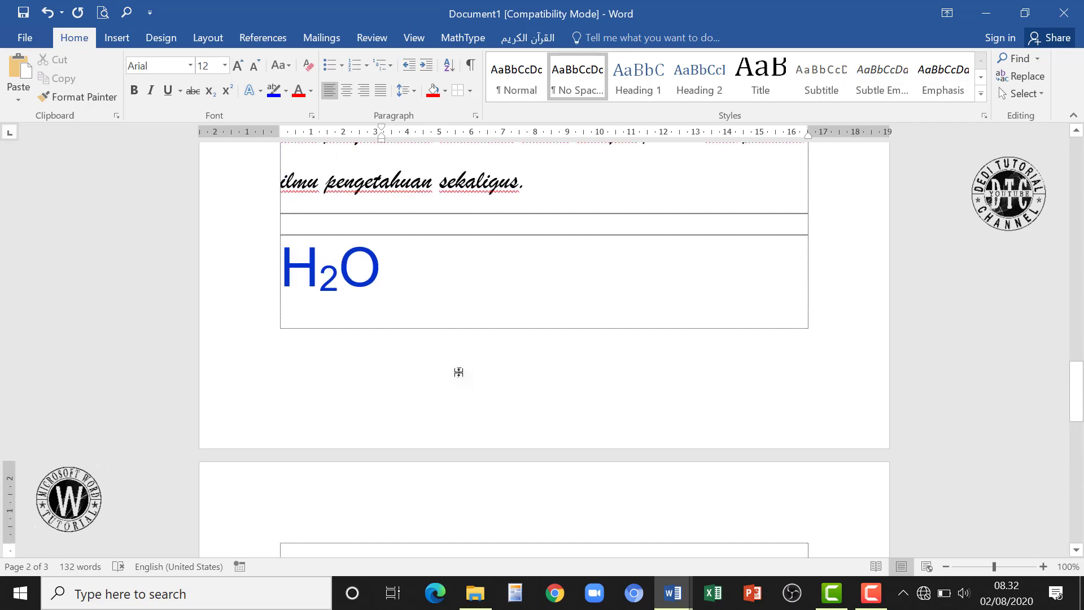
scroll(459, 371, down, 8)
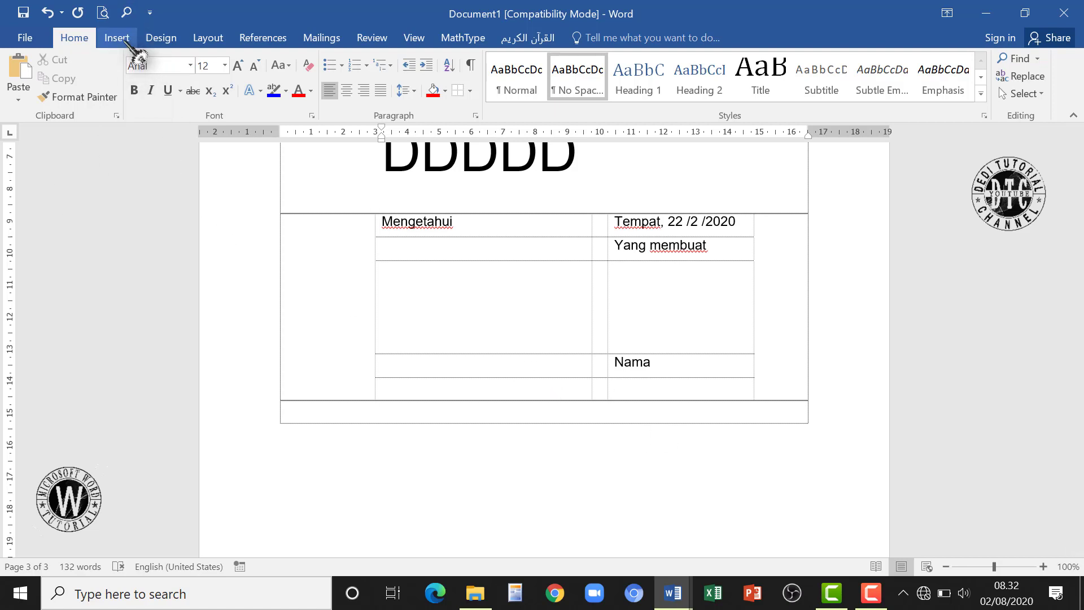
click(125, 42)
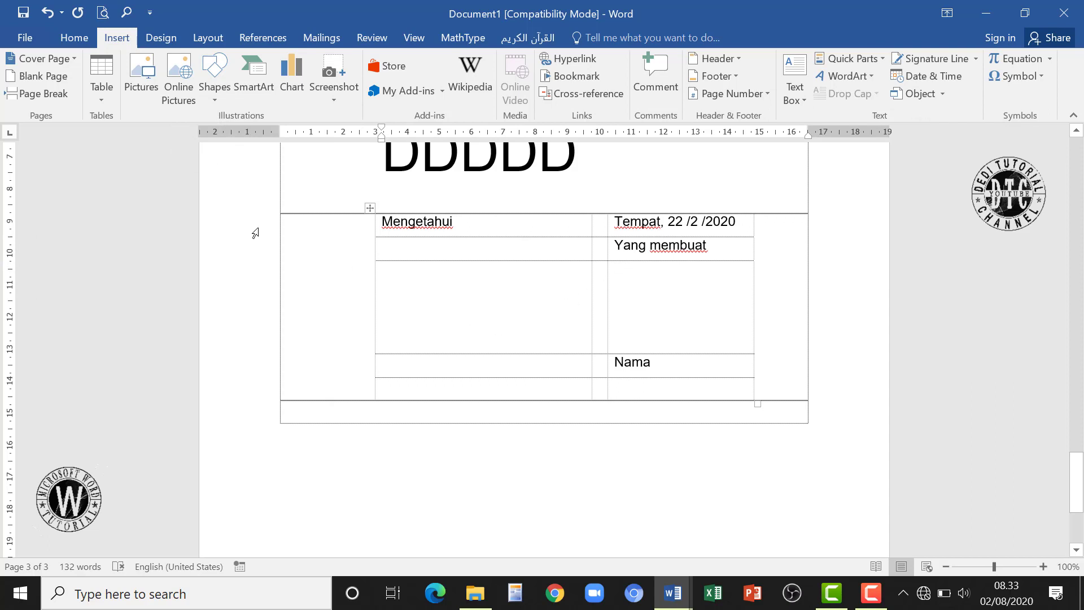
click(74, 37)
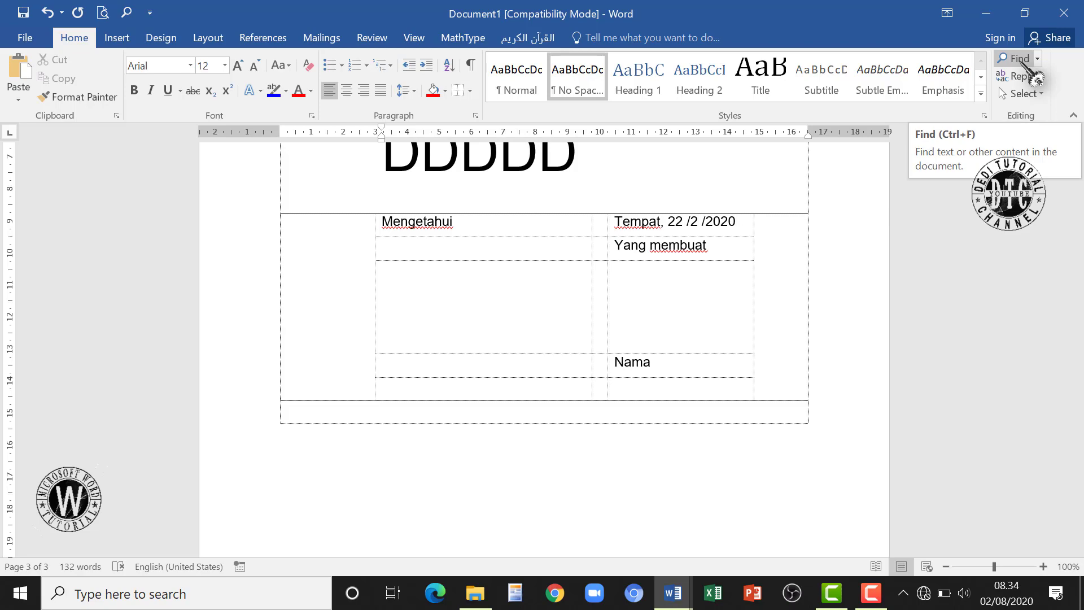
Return to the start of the document and search it for the word "pengertian".
scroll(678, 350, up, 10)
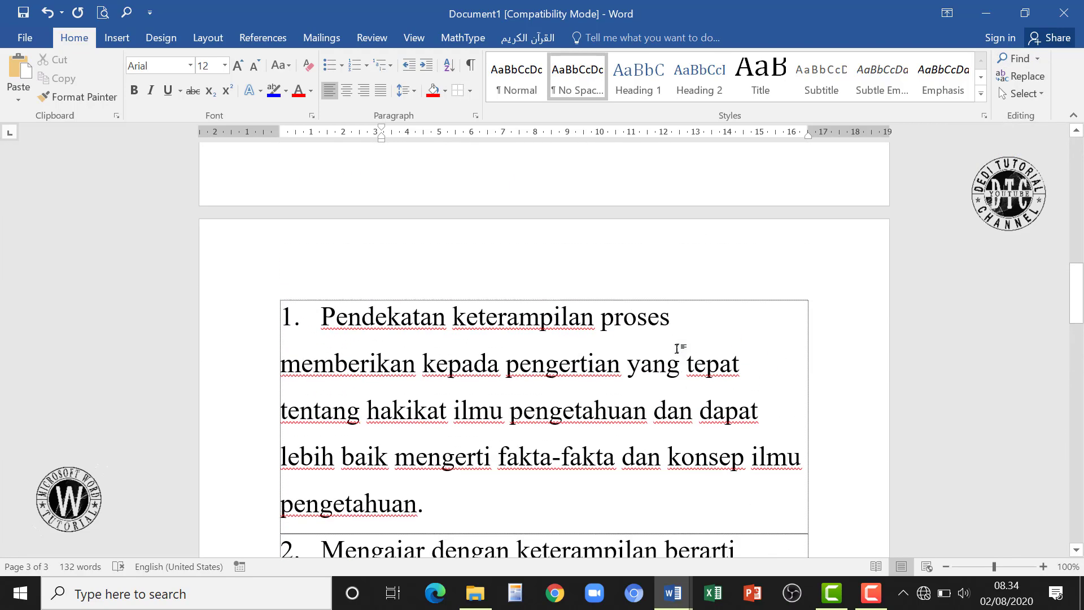
scroll(677, 349, up, 15)
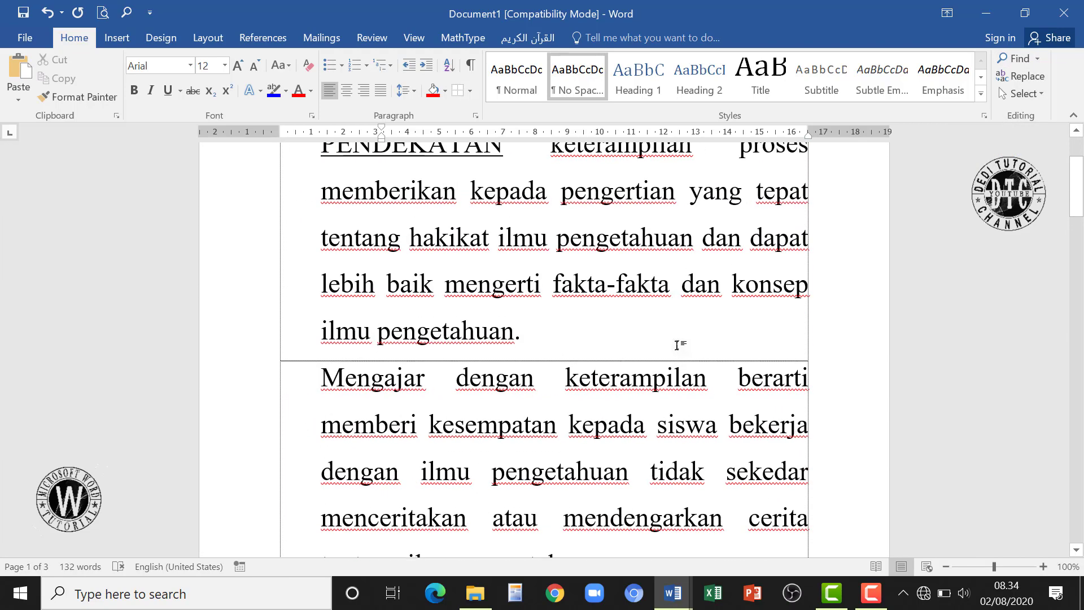
scroll(677, 344, up, 3)
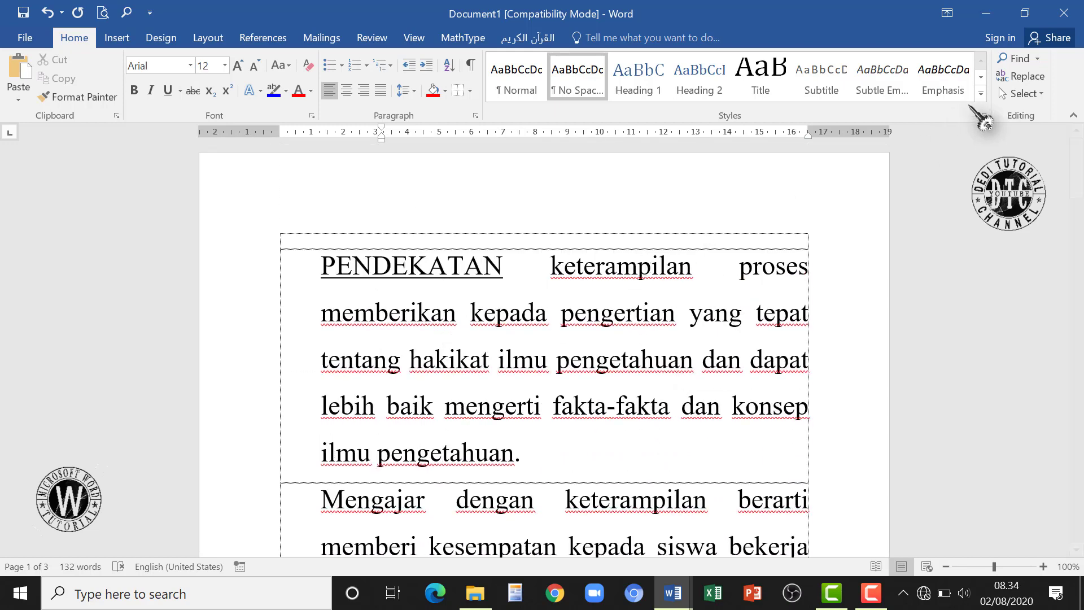
click(1017, 59)
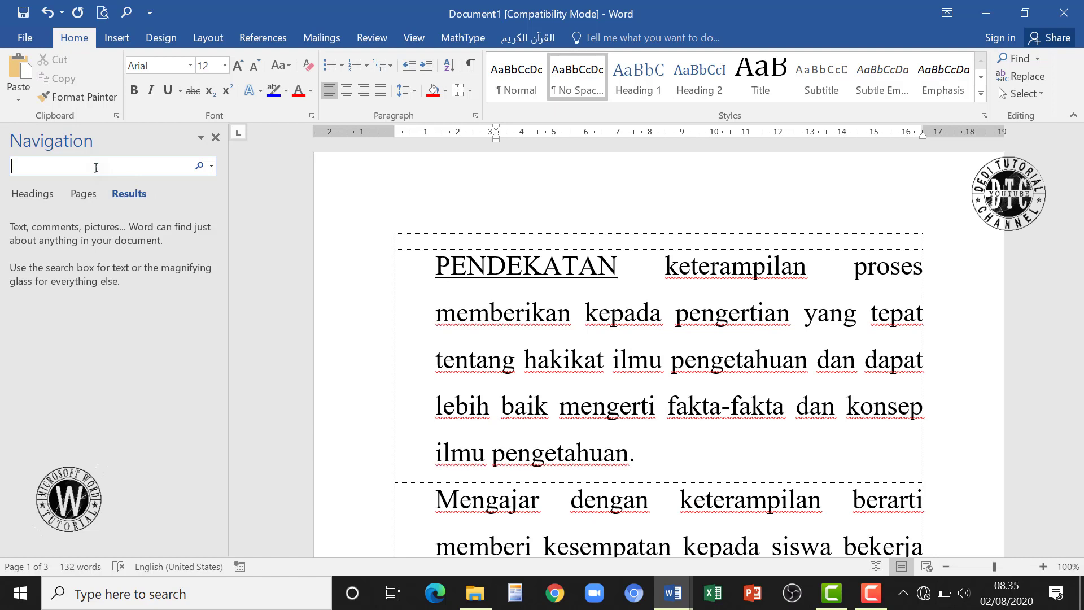
text(pengertian)
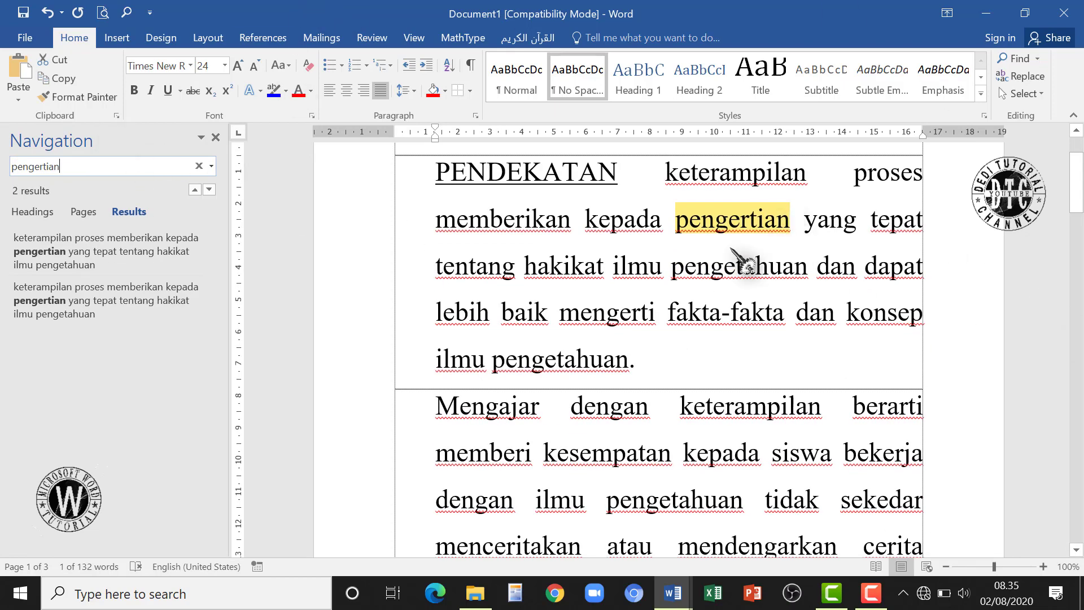
Review the highlighted occurrences of "pengertian" on the first two pages, and clear and close the search.
scroll(757, 225, up, 2)
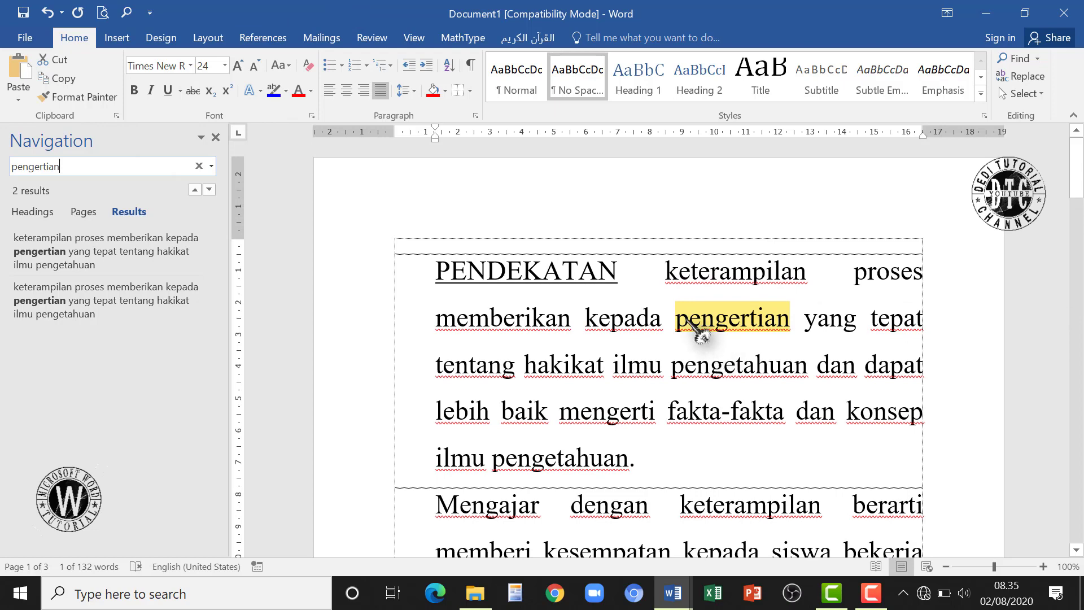
scroll(756, 316, down, 10)
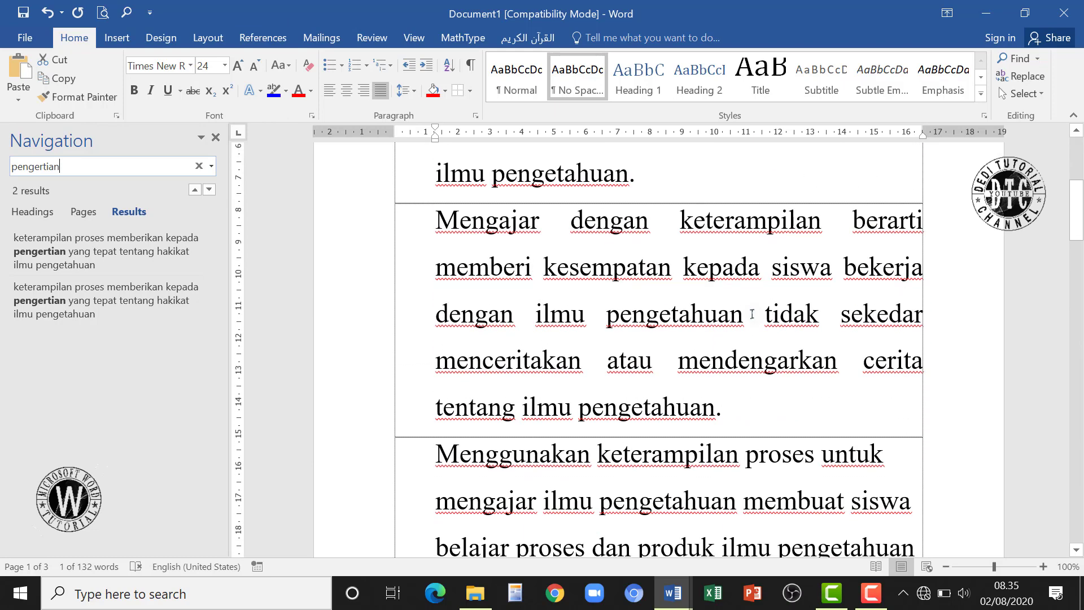
scroll(751, 314, down, 7)
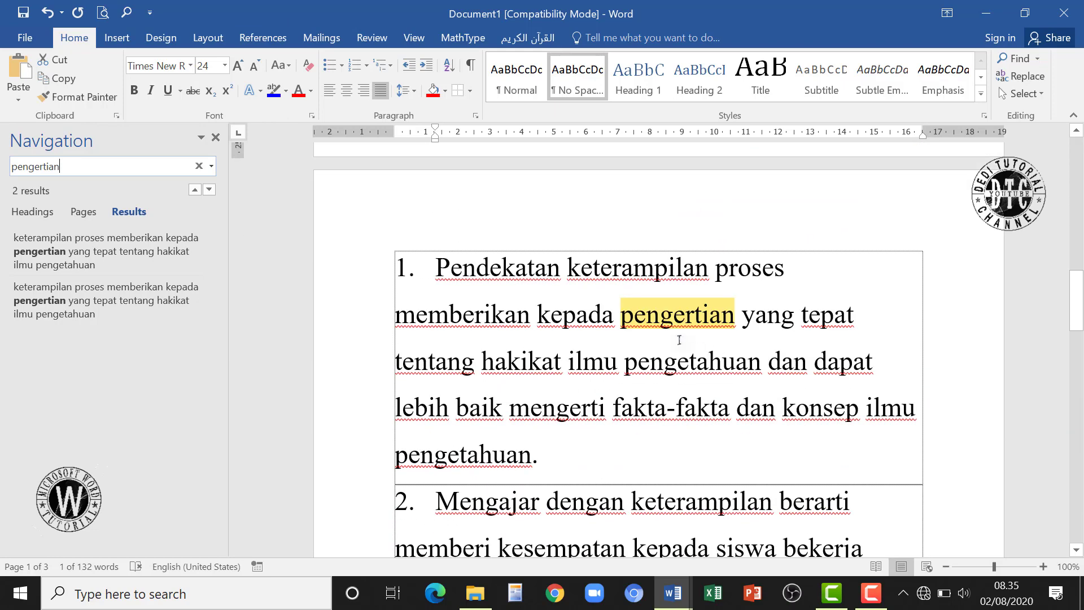
scroll(677, 314, up, 15)
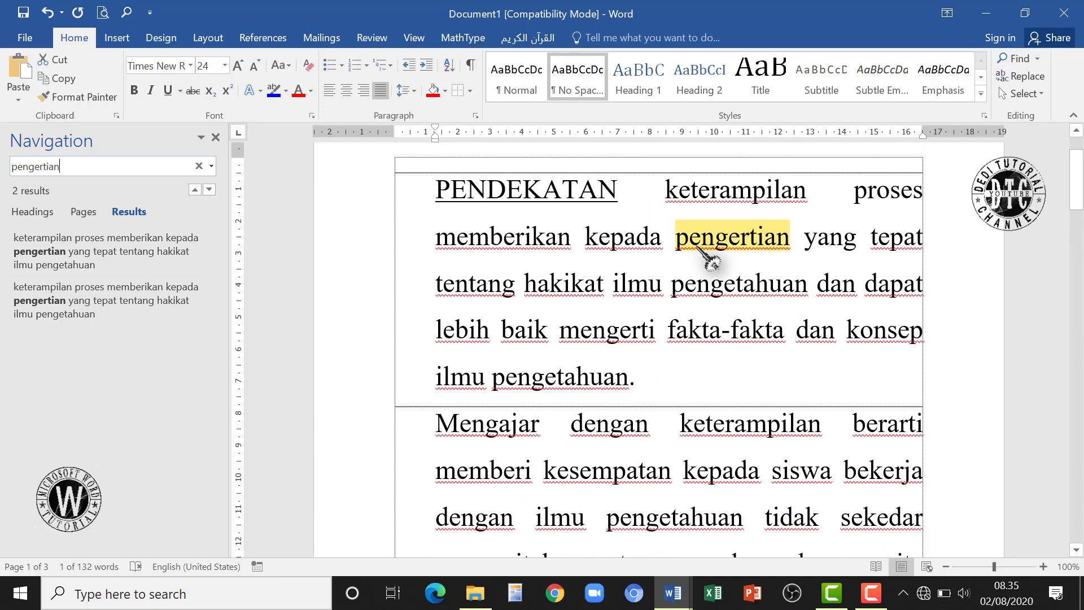
scroll(705, 254, down, 2)
scroll(703, 272, down, 7)
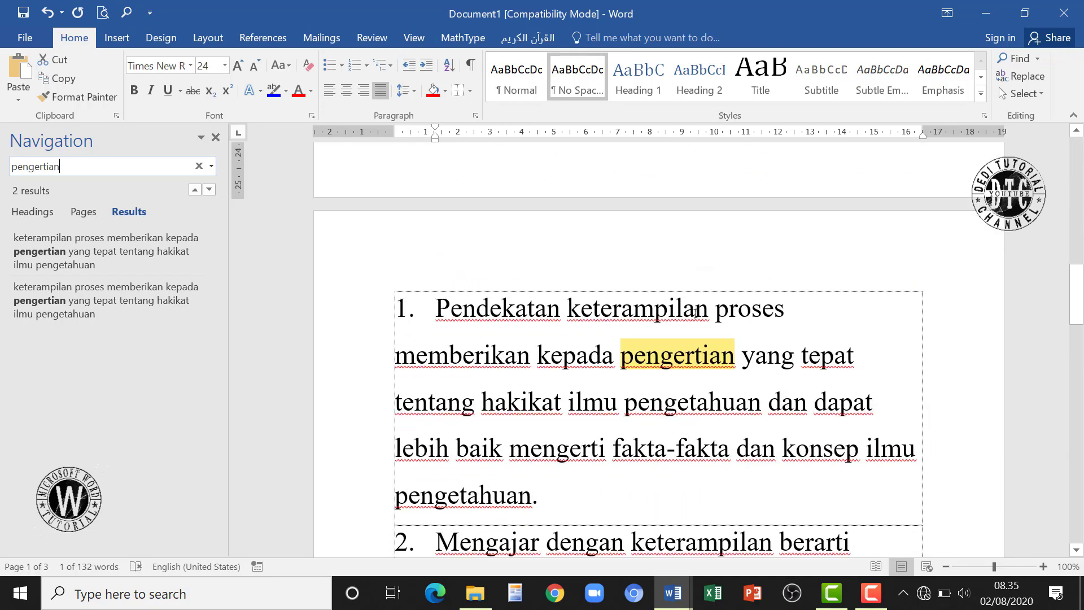
scroll(696, 344, down, 2)
click(199, 166)
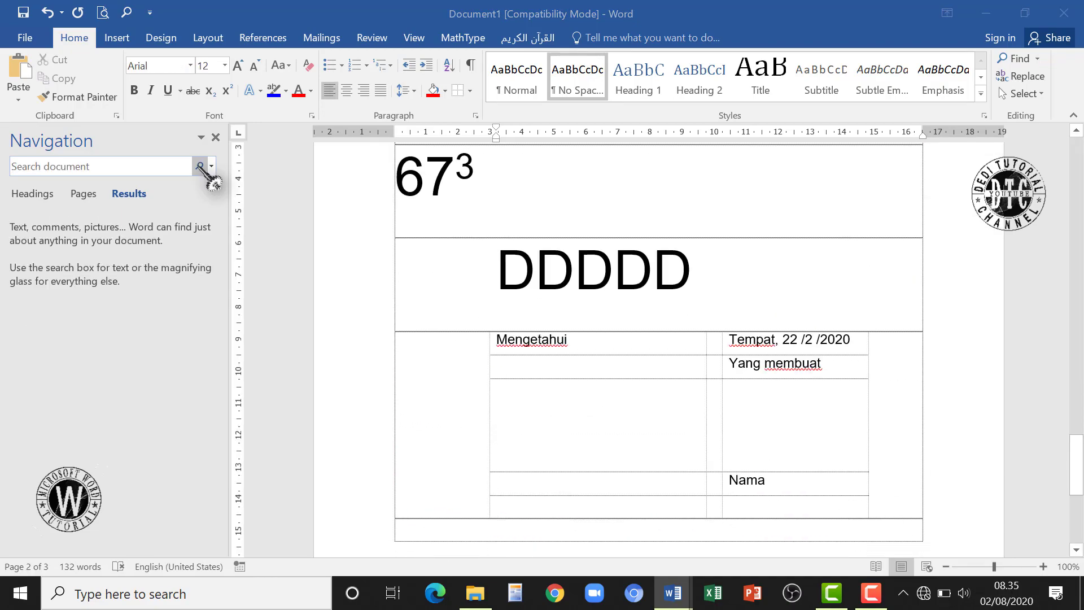
scroll(742, 372, up, 8)
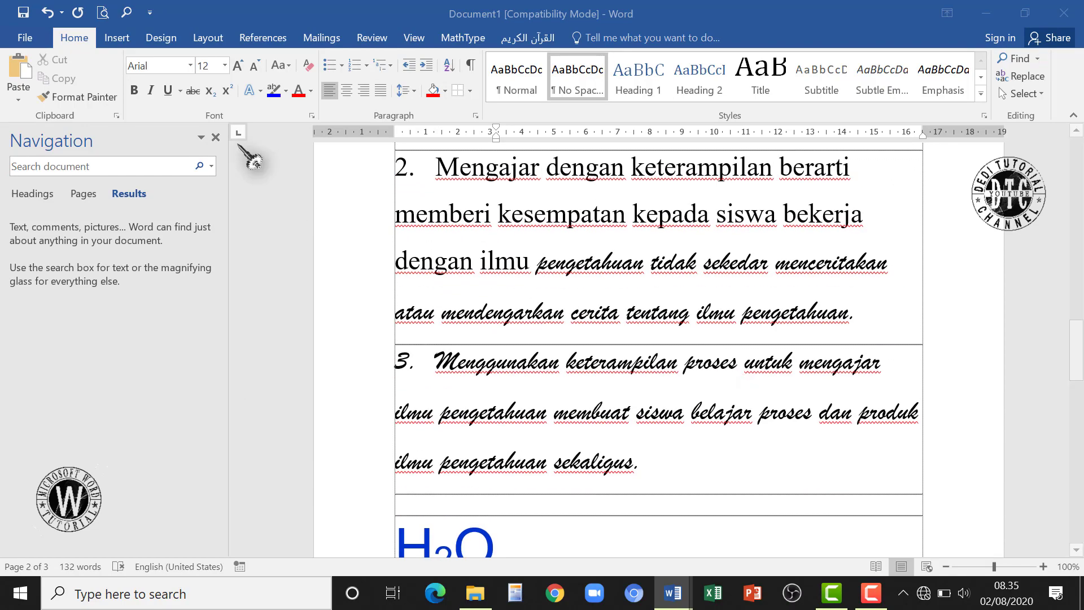
click(216, 137)
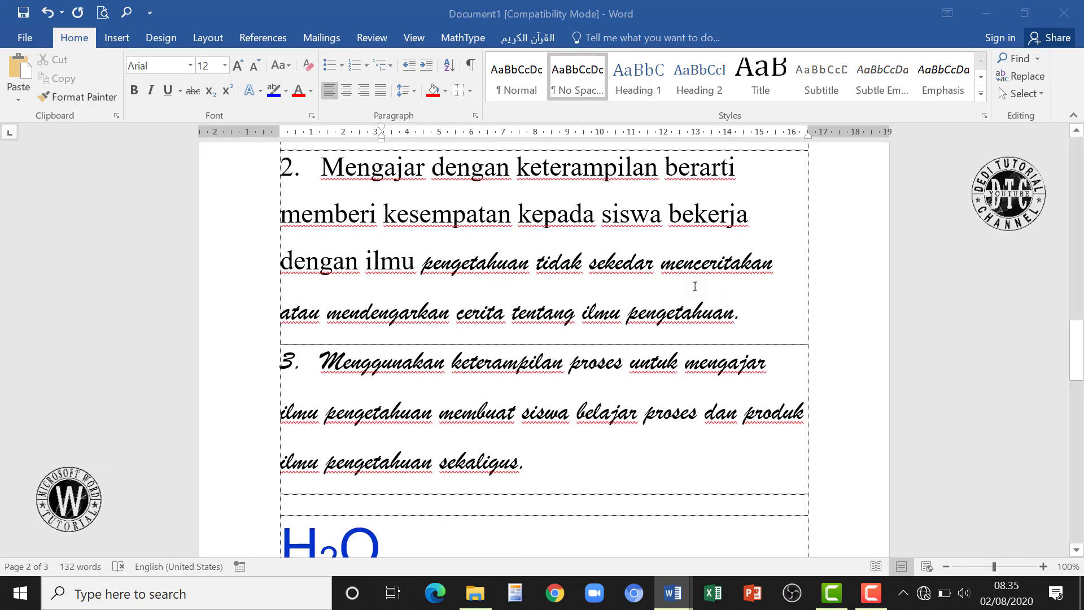
scroll(695, 286, up, 7)
scroll(695, 286, down, 10)
scroll(695, 287, up, 3)
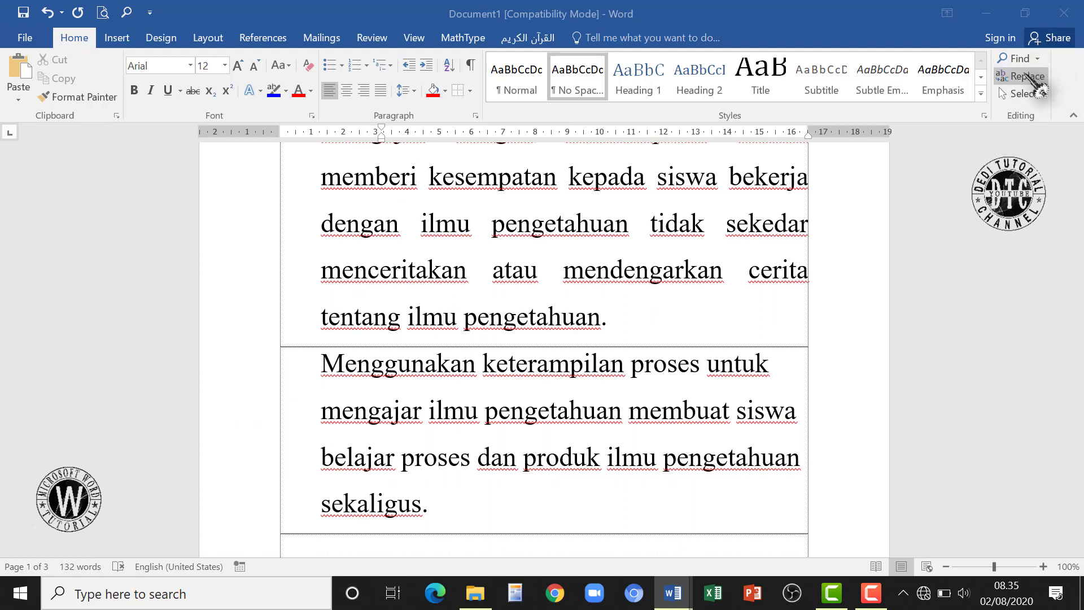
scroll(413, 367, up, 5)
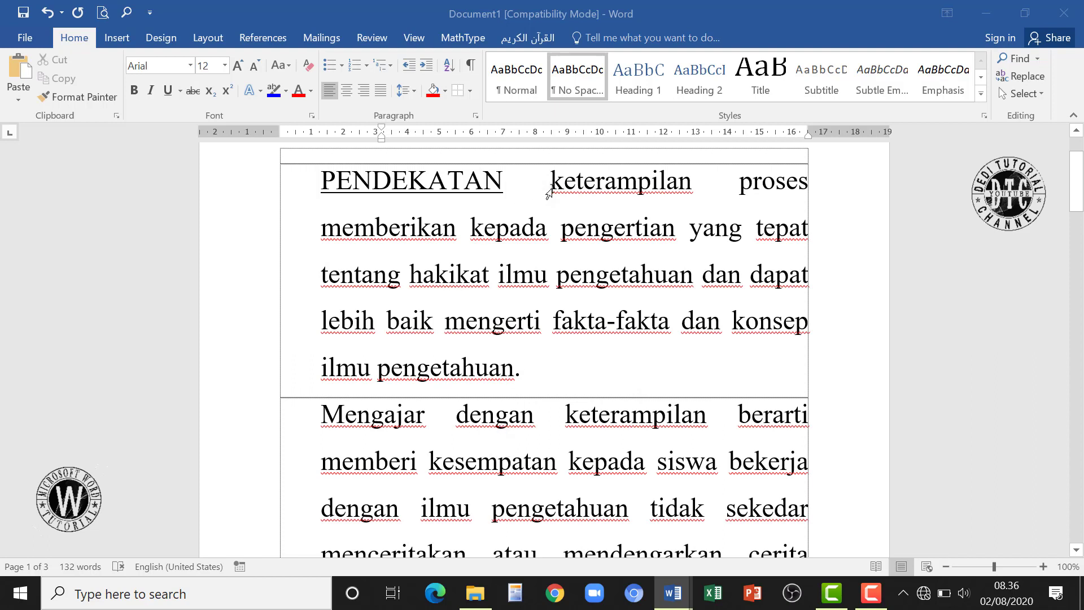
click(548, 194)
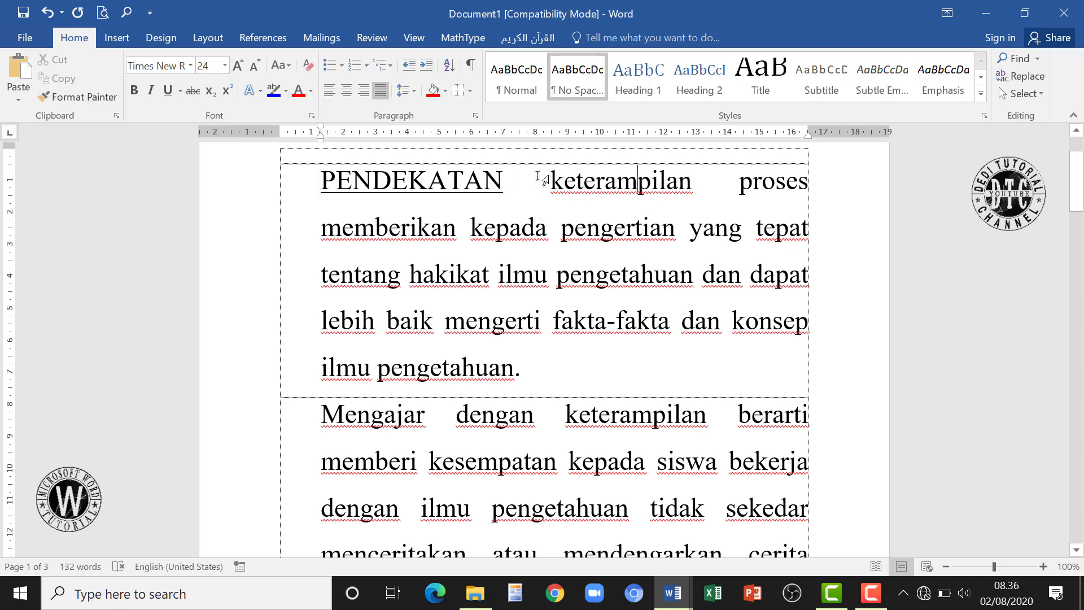
scroll(589, 485, down, 7)
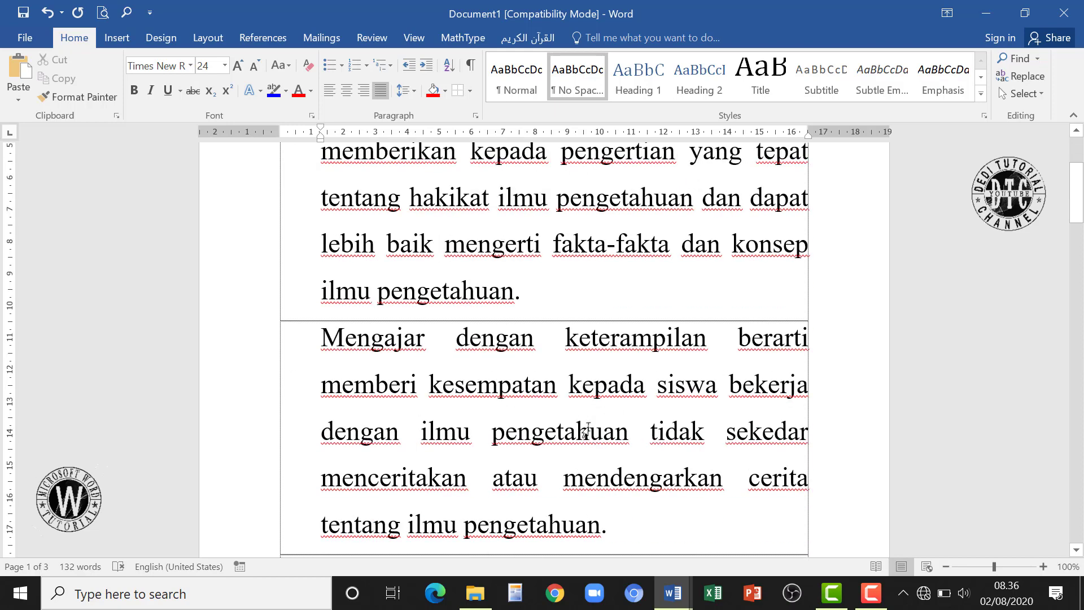
scroll(586, 431, up, 3)
scroll(587, 430, up, 5)
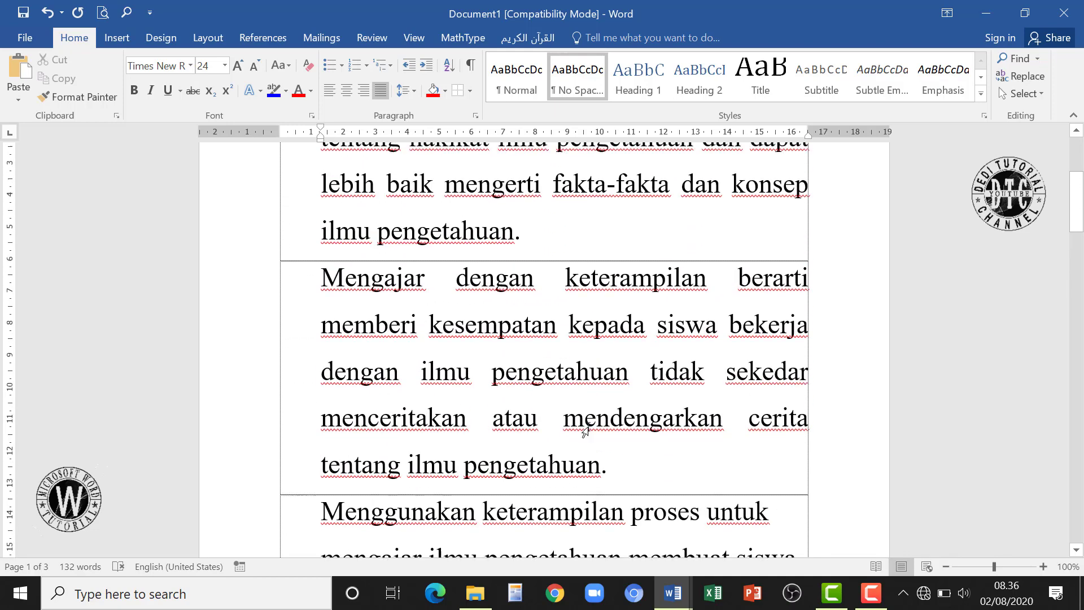
Start a find-and-replace in LATIHAN 1, using the word "keterampilan" copied from the first paragraph as the text to find.
scroll(587, 326, up, 1)
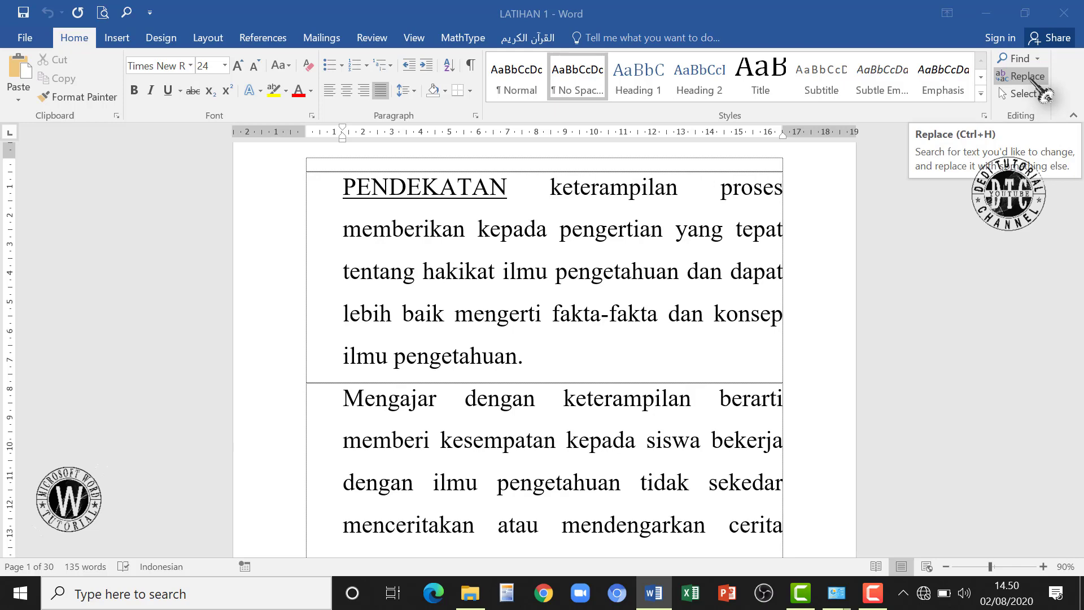
click(1031, 81)
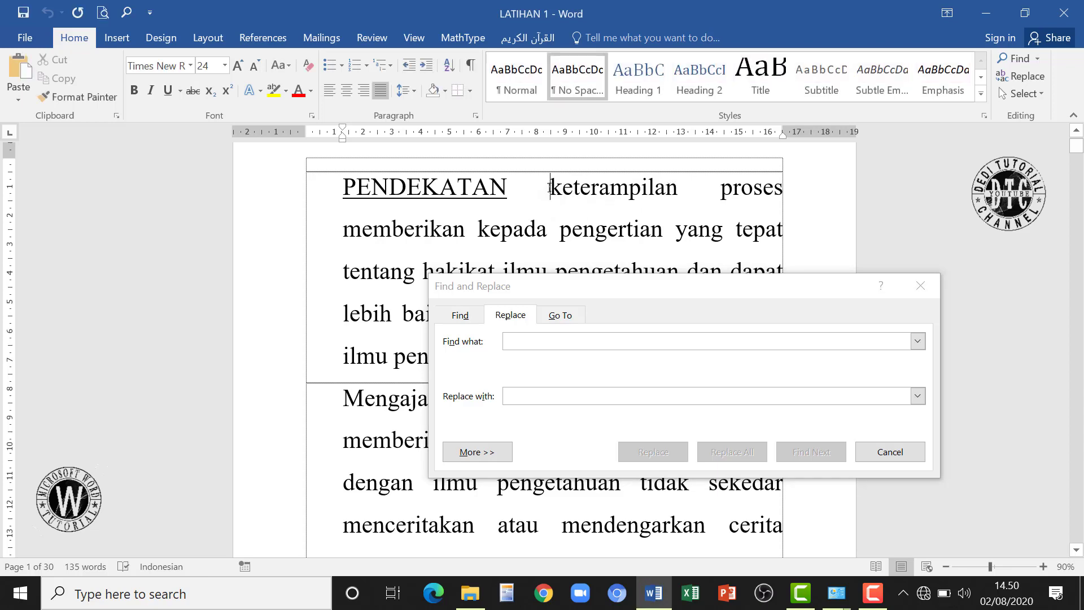
drag(549, 188, 676, 197)
key(ctrl+c)
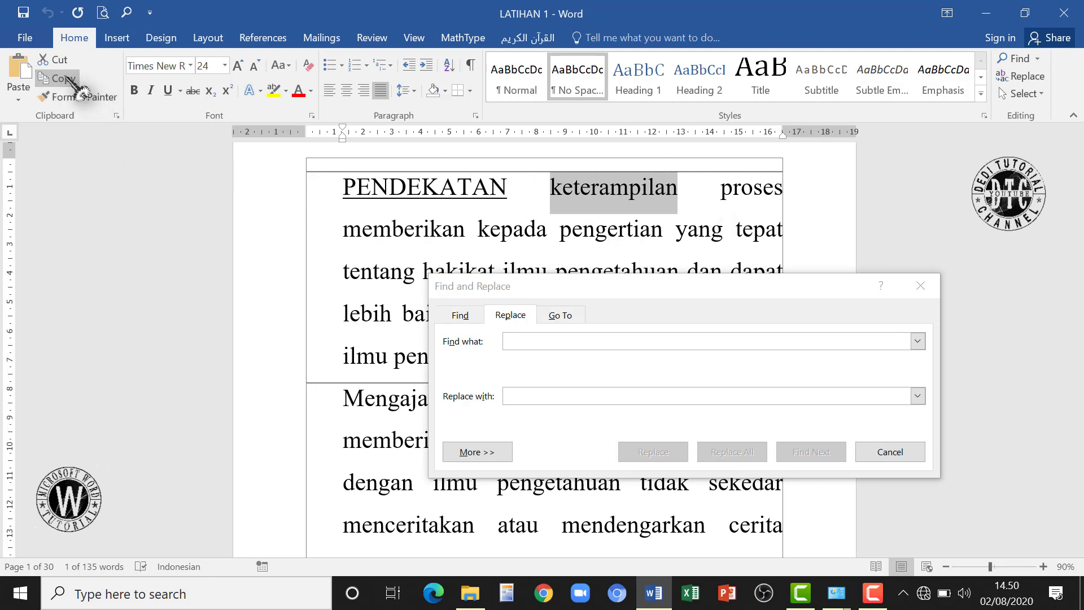
click(514, 344)
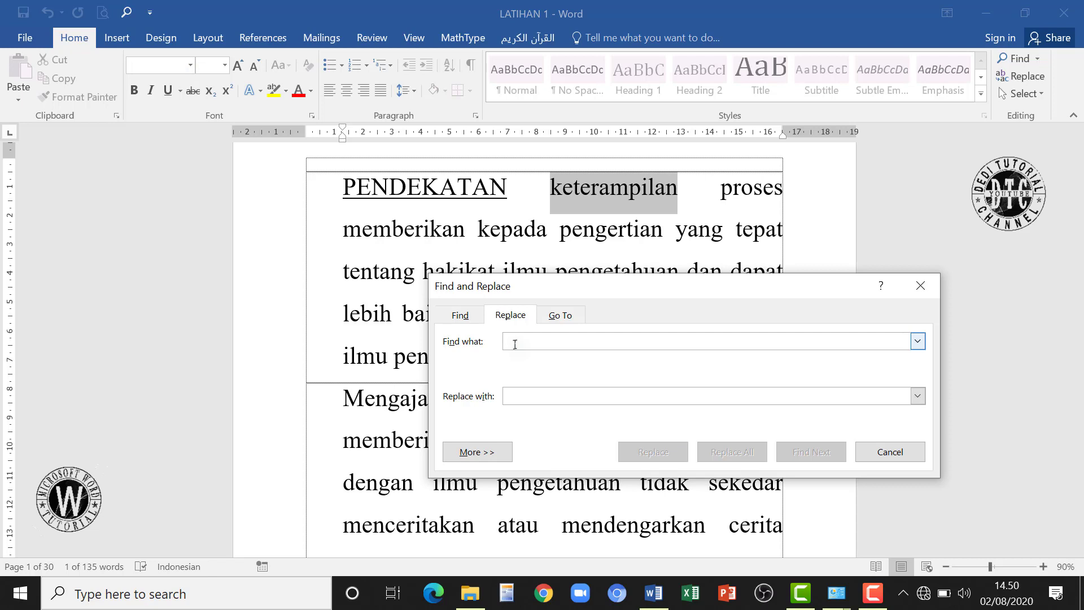
key(ctrl+v)
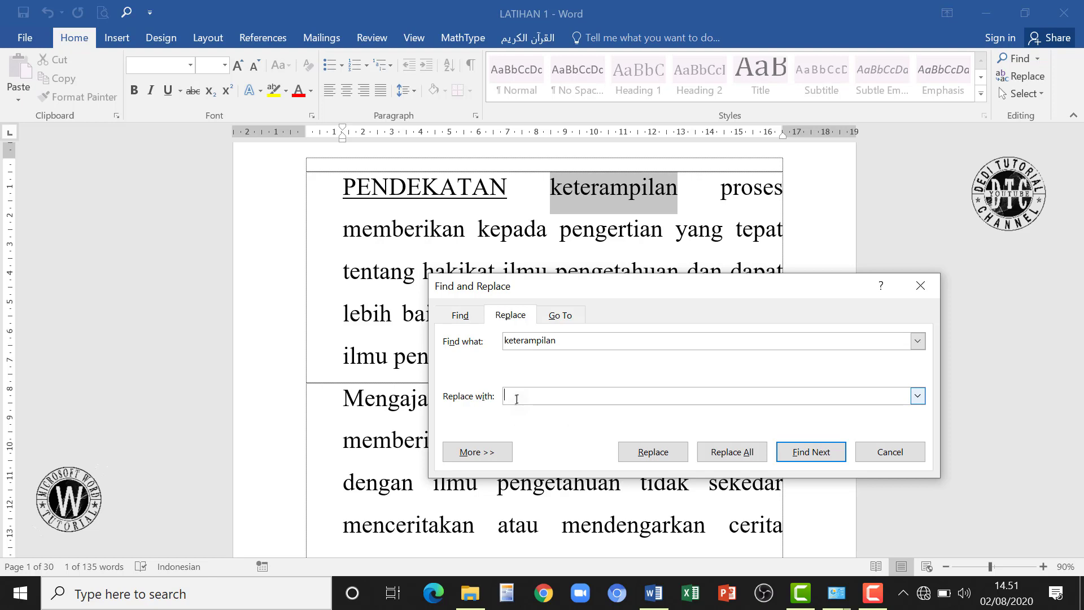
Replace every occurrence of "keterampilan" with "dengan" and close the Find and Replace dialog.
text(dengan)
click(732, 454)
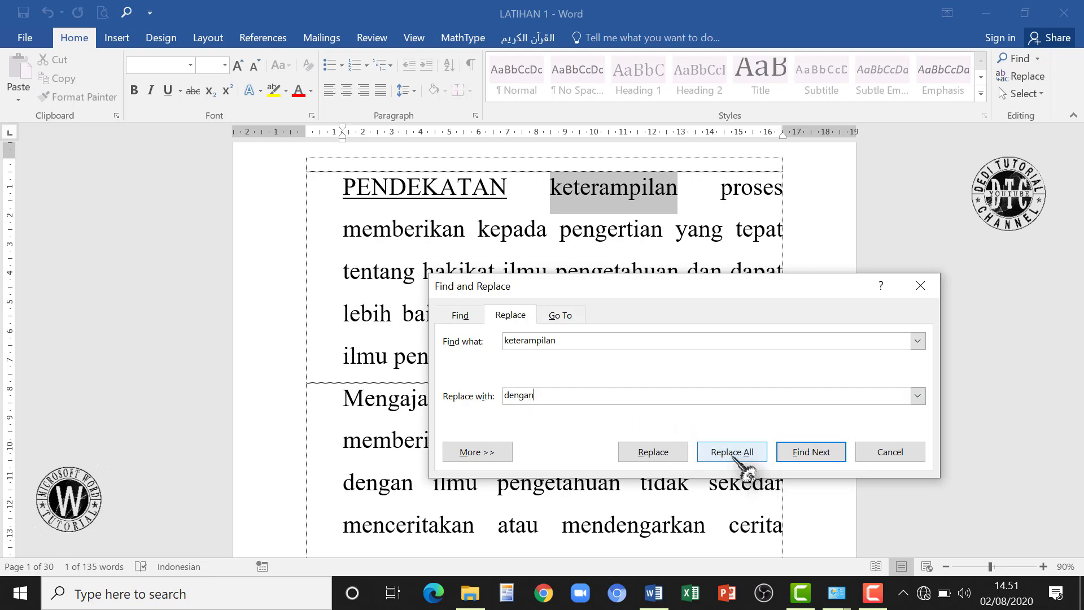
click(655, 451)
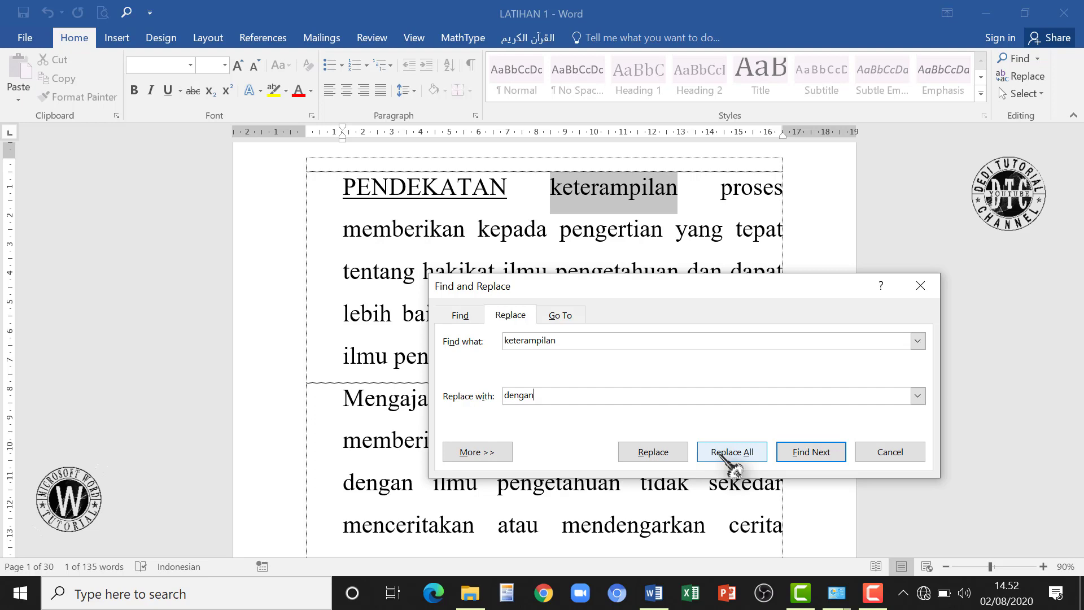
click(712, 451)
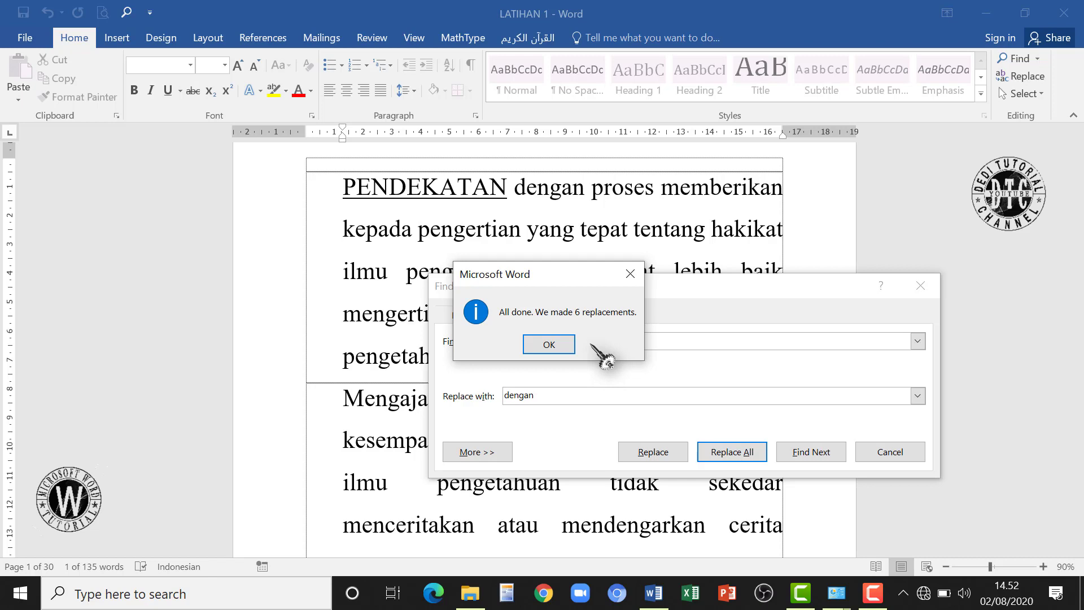
click(549, 344)
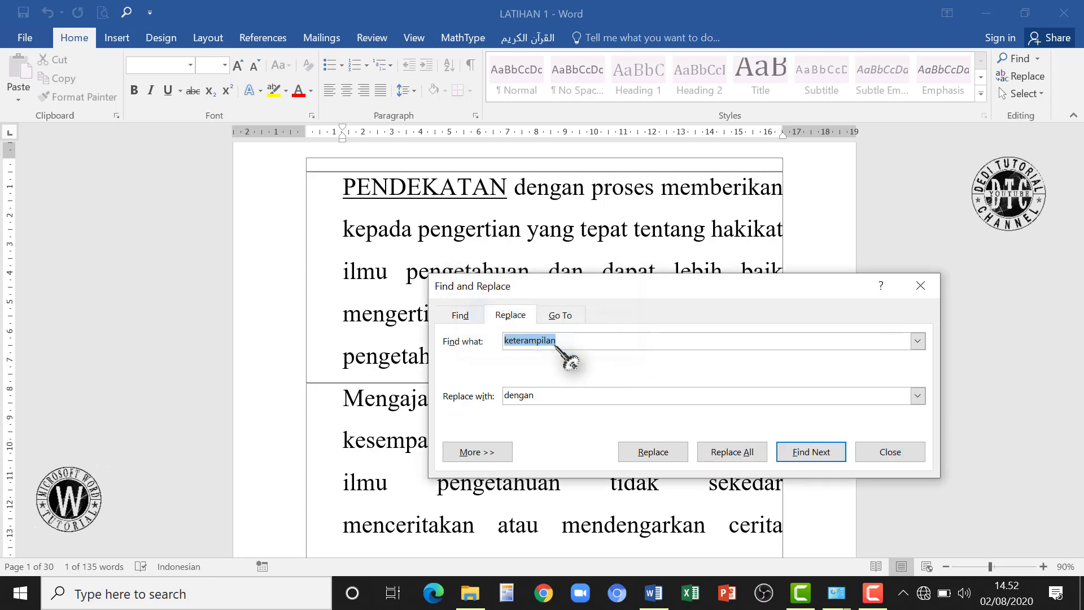
click(897, 453)
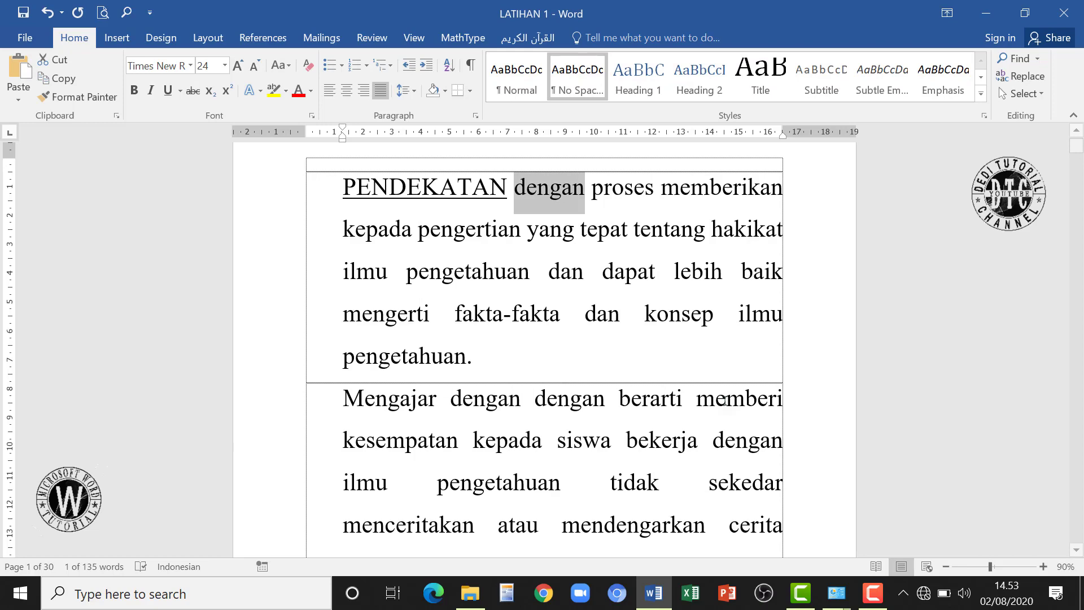
Deselect the replaced word in the first paragraph and search the document for the word "proses".
scroll(725, 400, down, 1)
scroll(458, 285, up, 3)
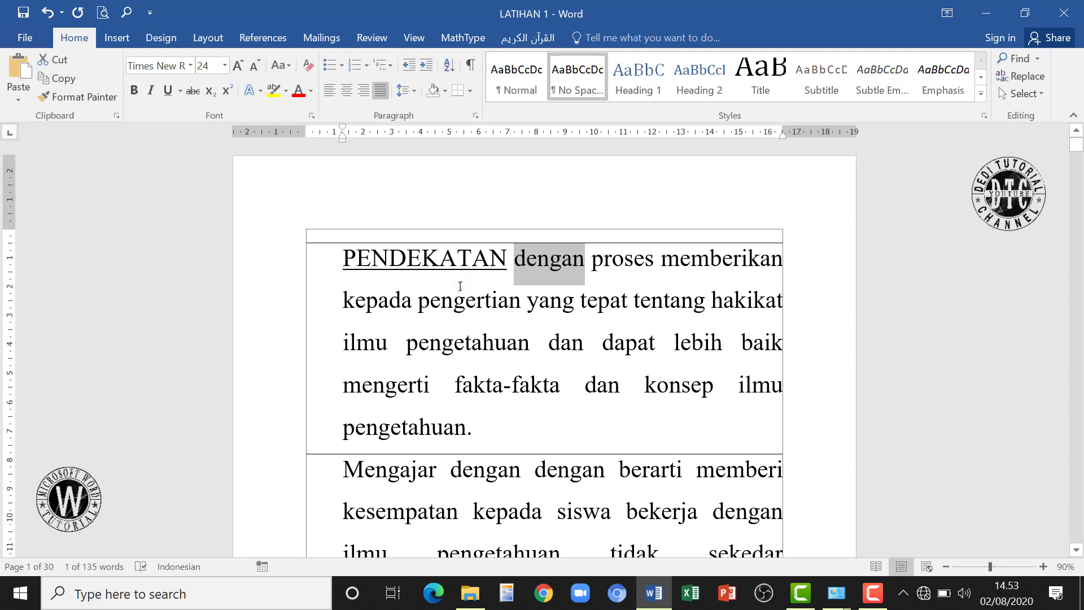
click(526, 262)
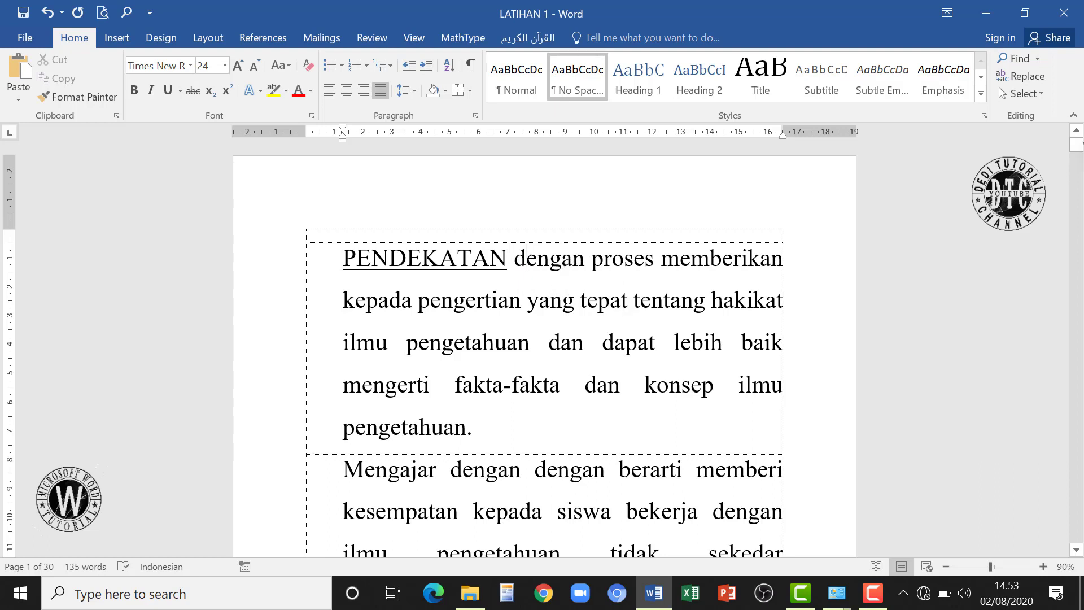
click(1019, 61)
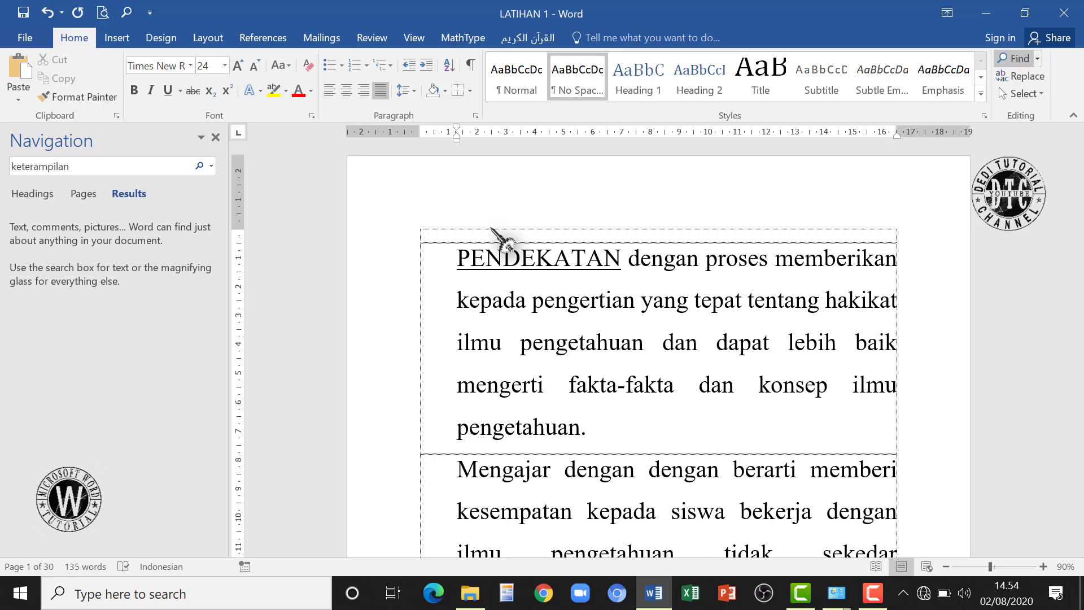
click(67, 159)
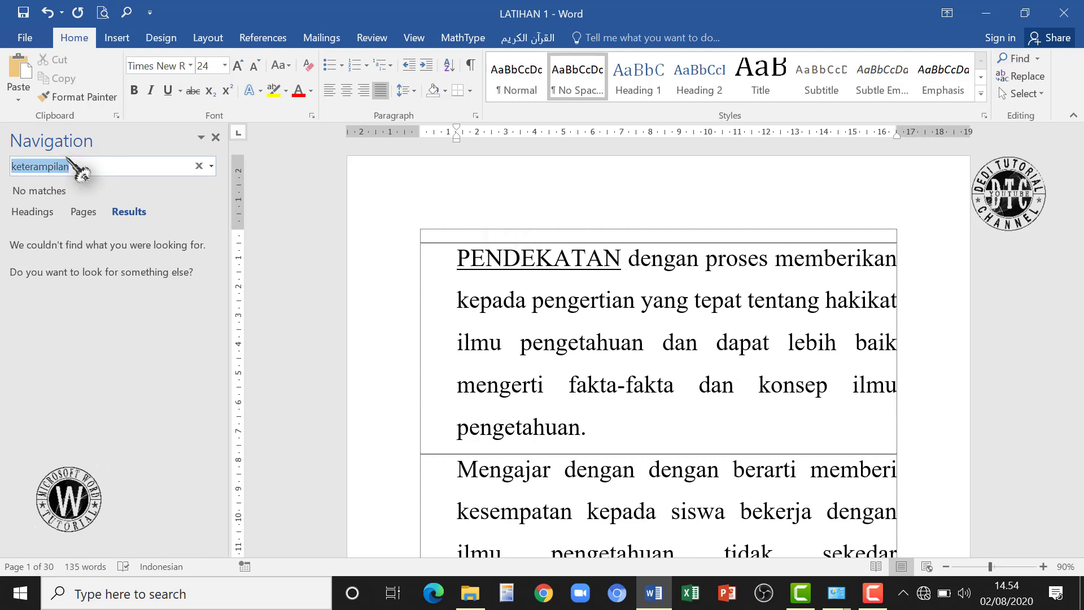
text(pro)
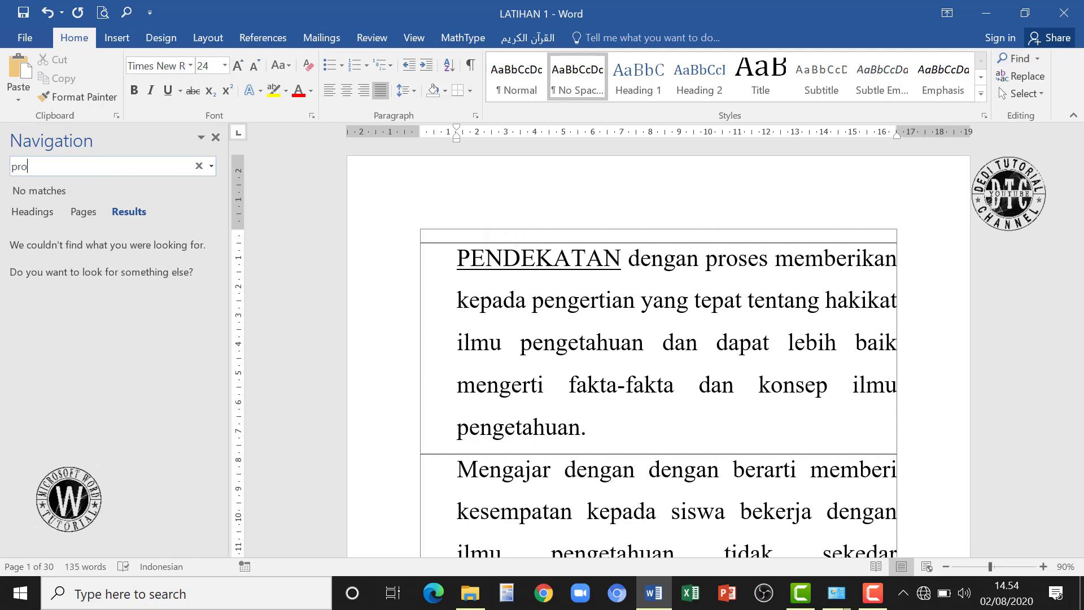
text(ses)
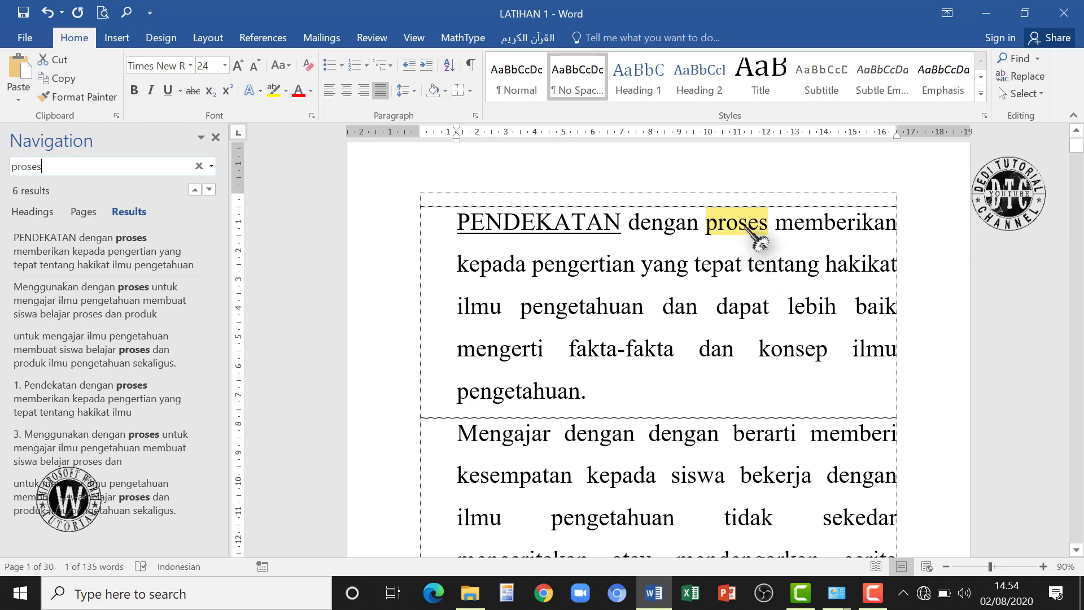
Review the highlighted occurrences of "proses" on the first two pages, and clear the search.
scroll(744, 224, down, 5)
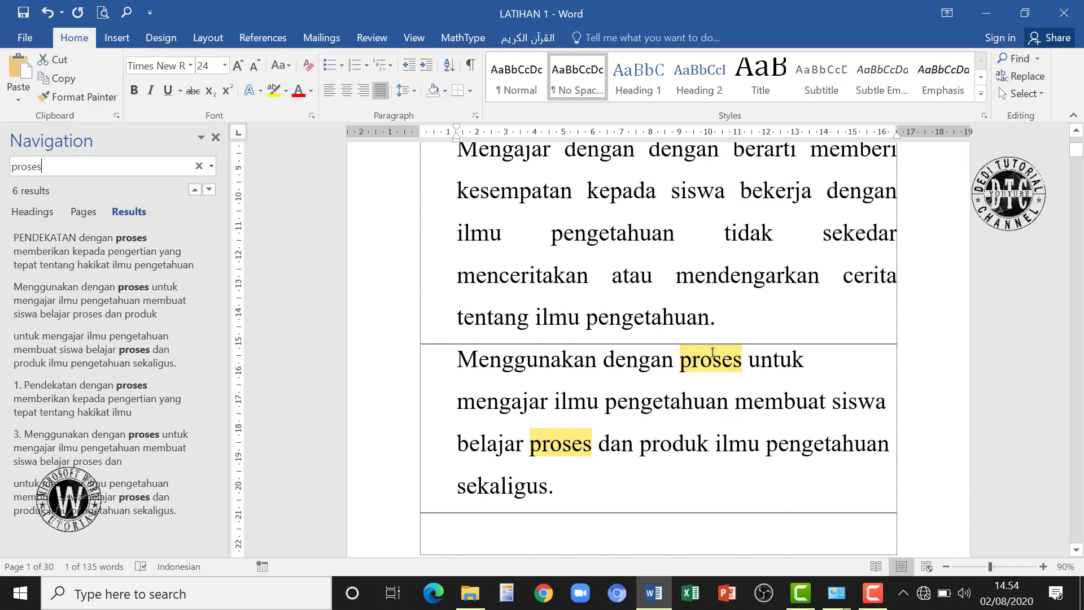
scroll(584, 448, down, 8)
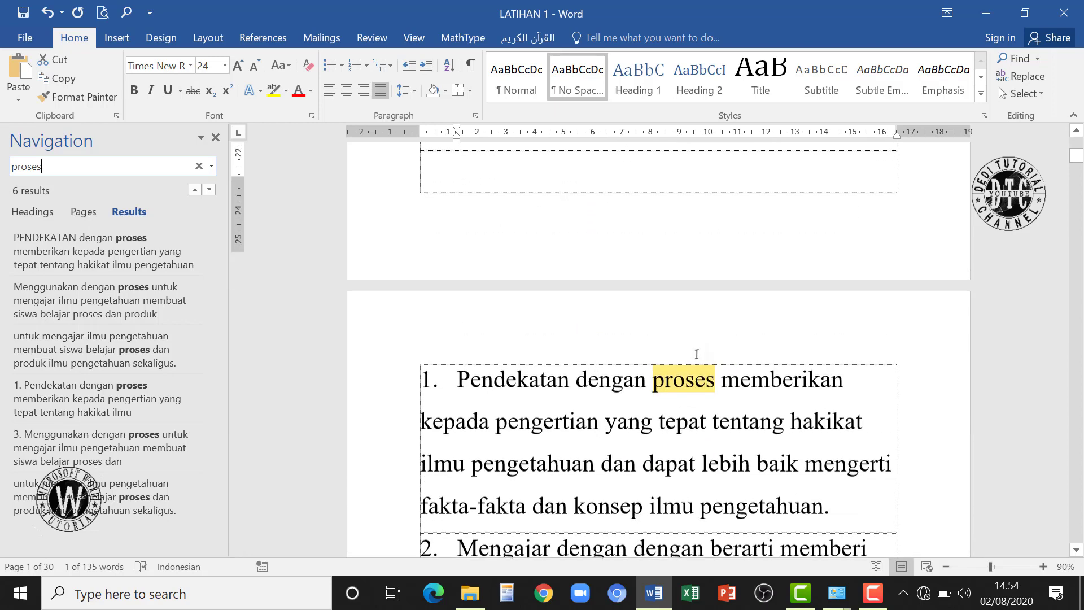
scroll(690, 376, down, 4)
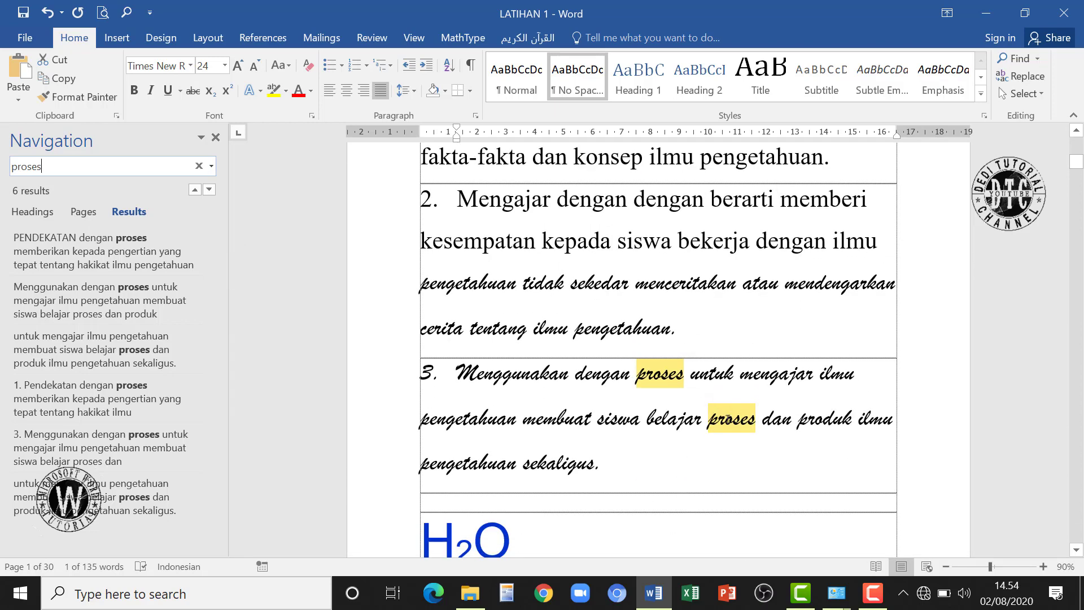
scroll(728, 421, down, 9)
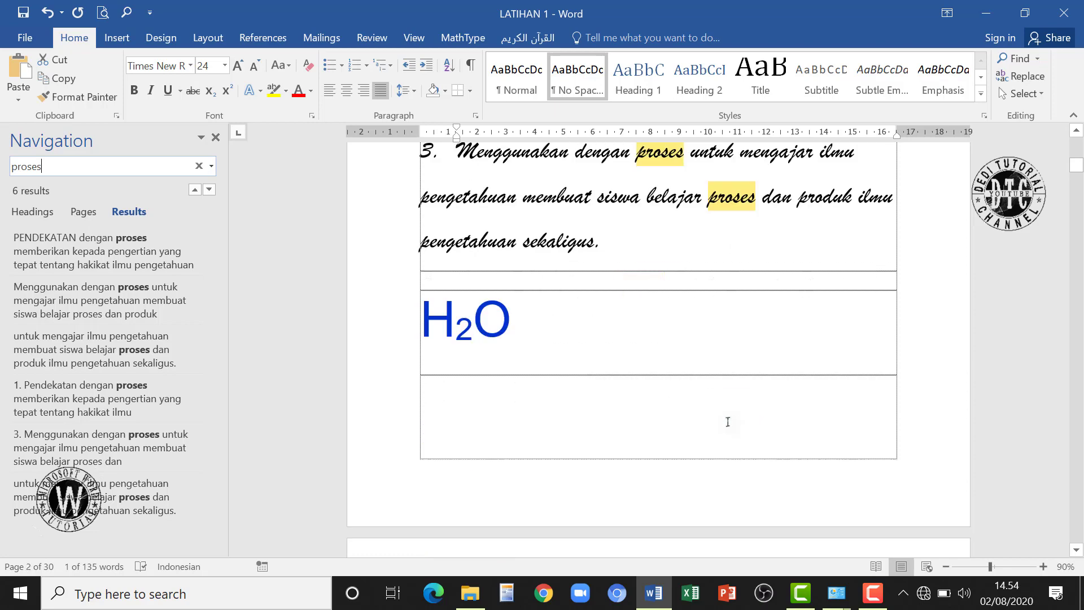
scroll(726, 420, up, 15)
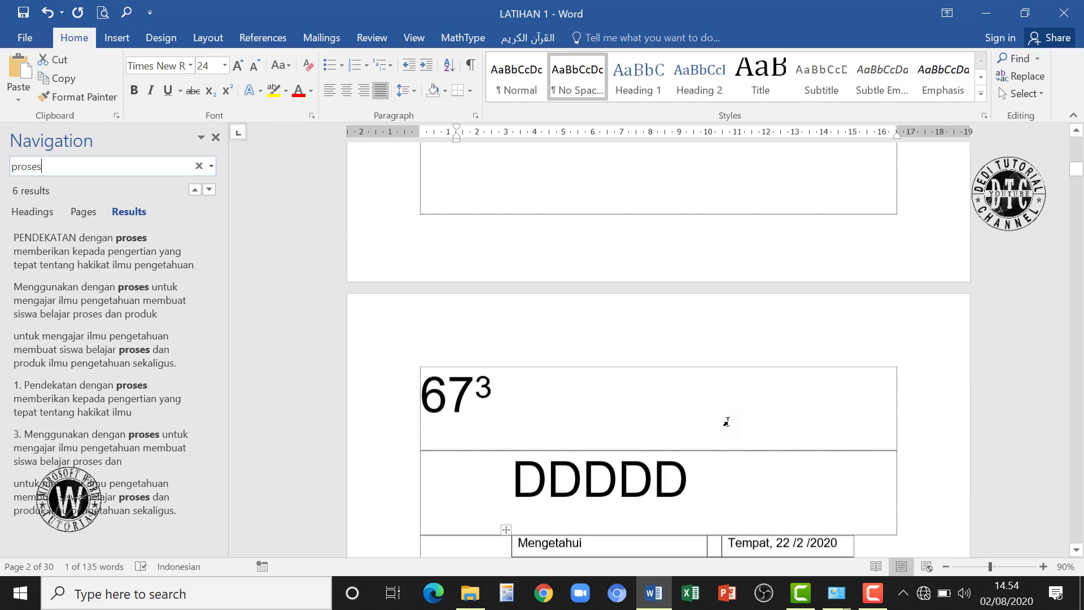
scroll(727, 420, up, 12)
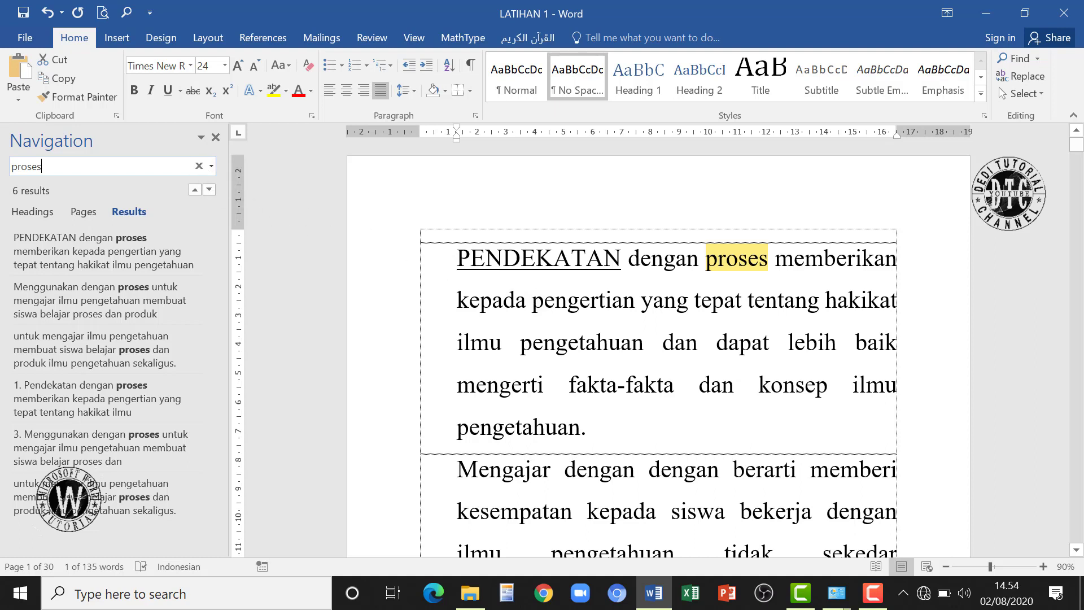
click(199, 166)
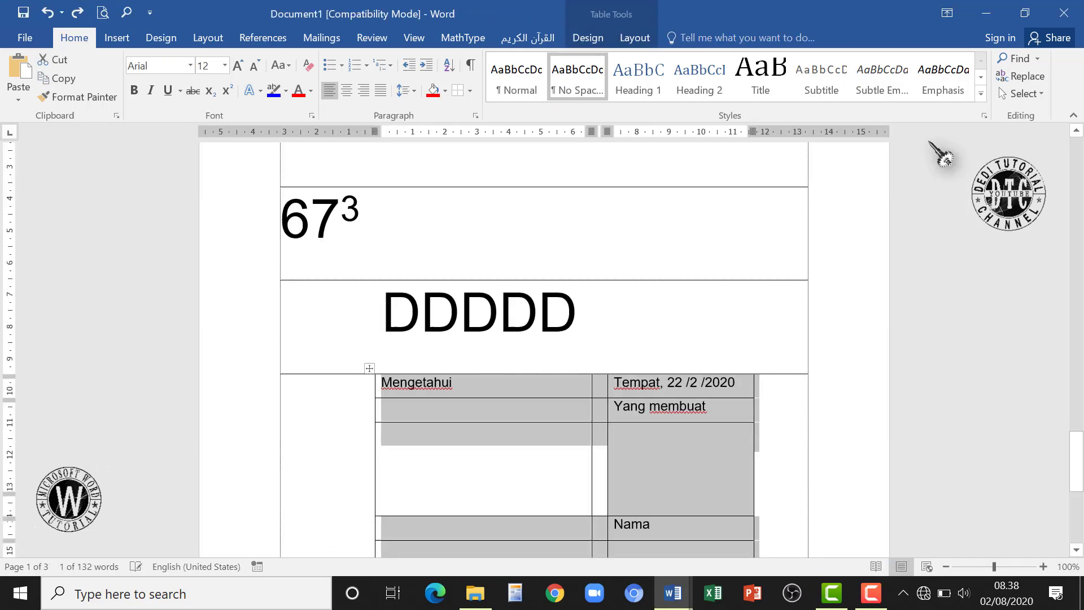
Return to the start of Document1 and deselect the word "keterampilan" in the first paragraph.
scroll(905, 165, down, 1)
scroll(725, 278, up, 15)
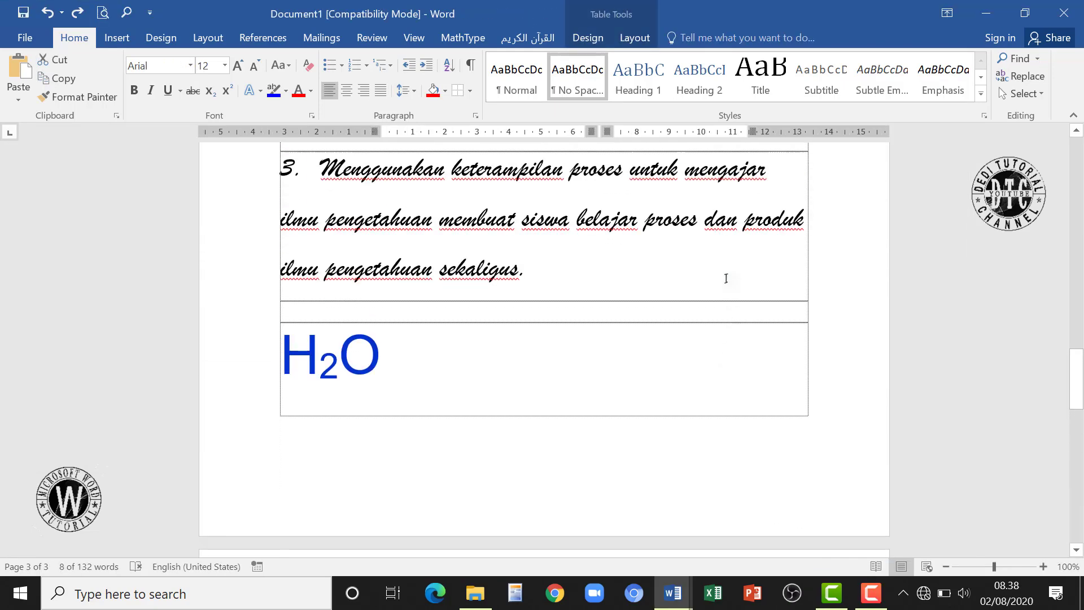
scroll(725, 278, up, 8)
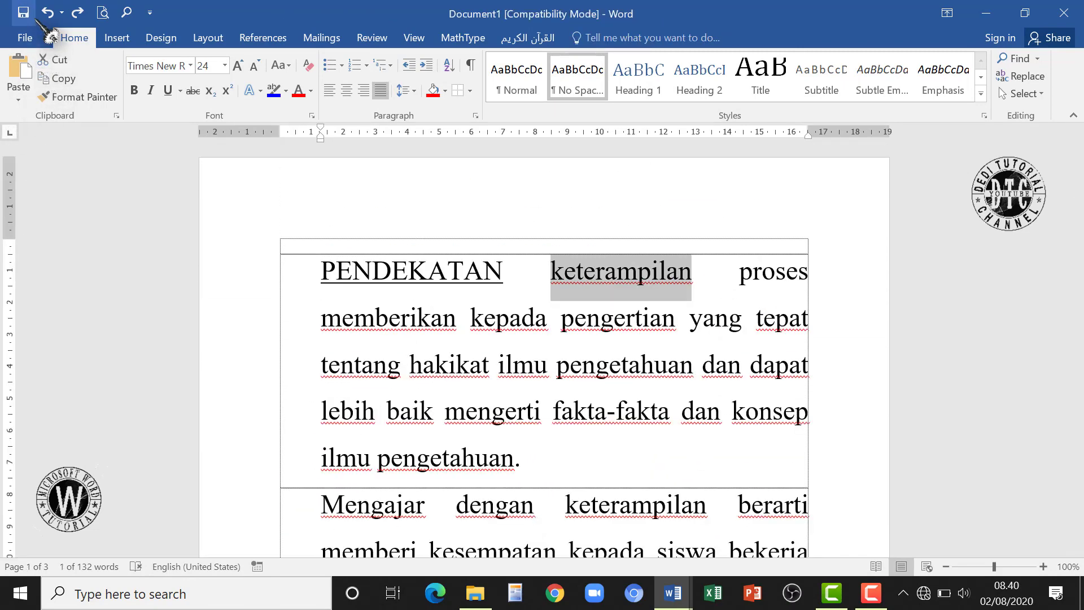
scroll(558, 420, down, 6)
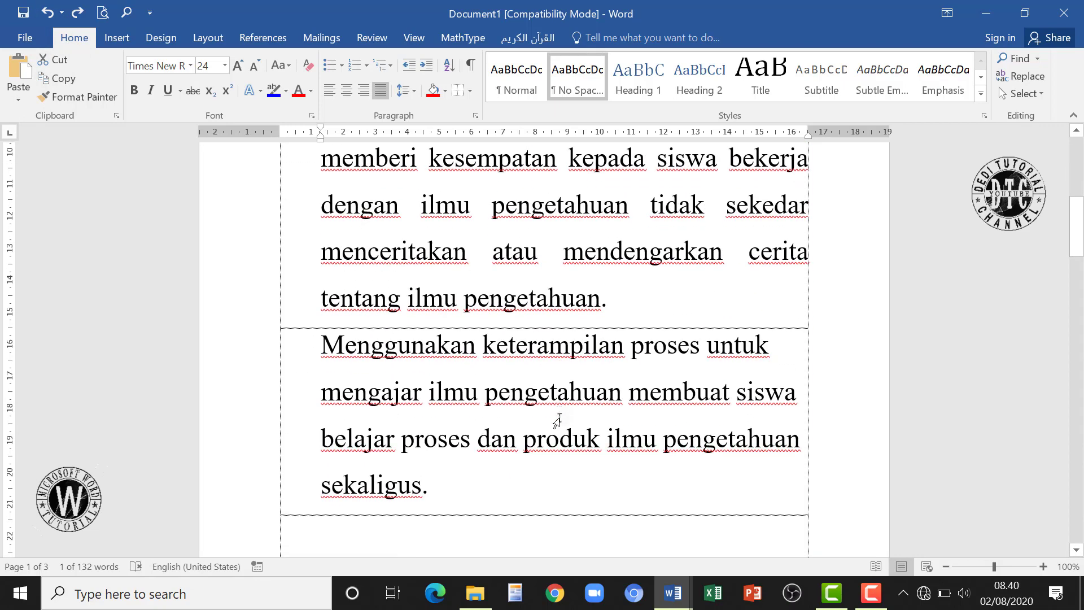
scroll(557, 421, up, 5)
click(1019, 77)
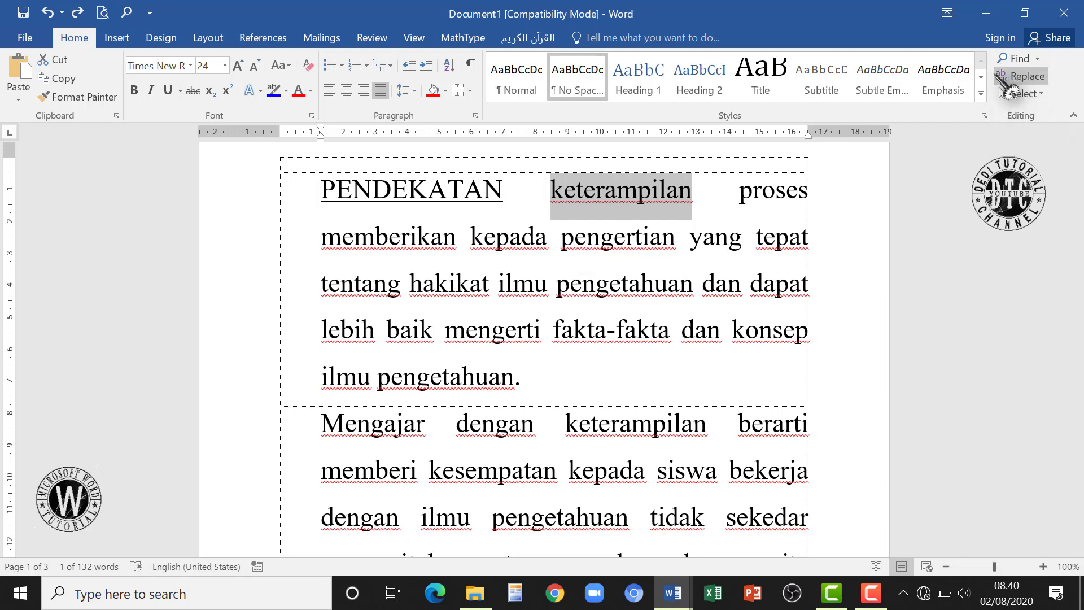
click(533, 202)
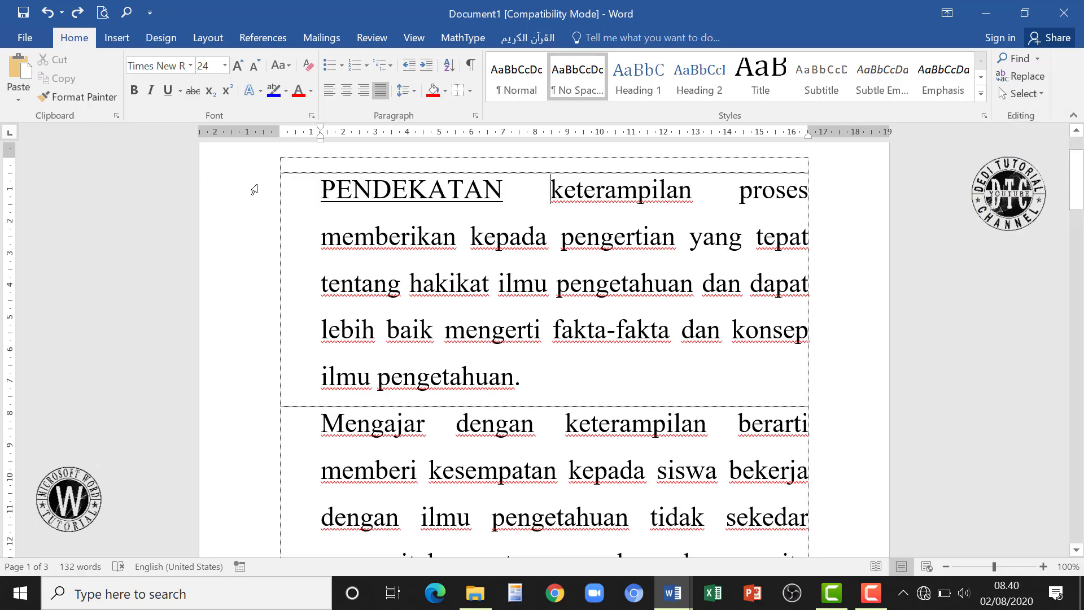
Select the text from the first paragraph down through the signature-block table, extend it with Select All, and clear the selection.
drag(254, 190, 257, 587)
click(1038, 95)
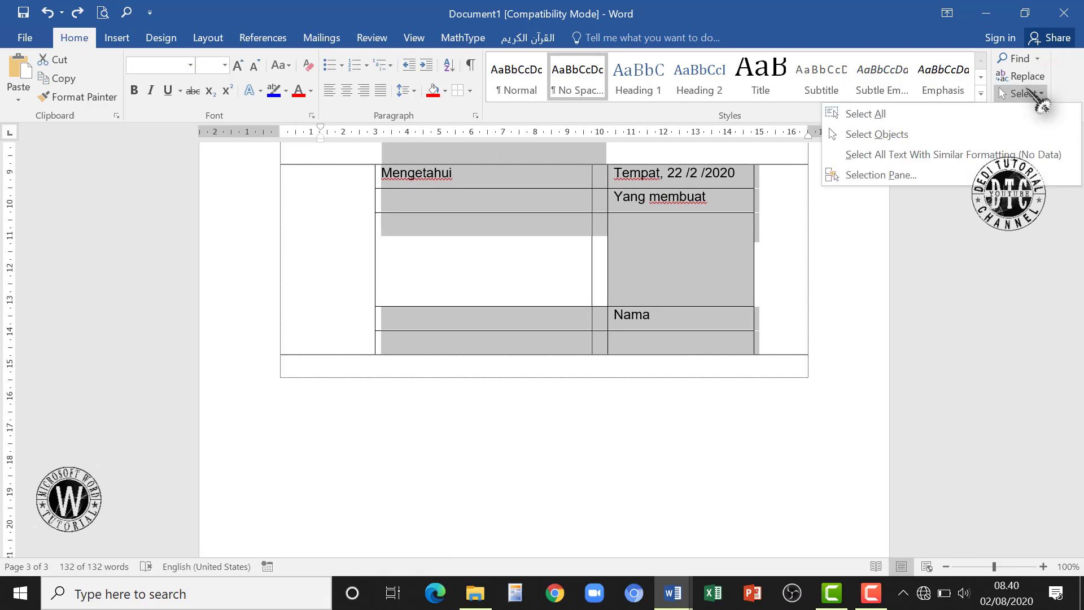
click(935, 111)
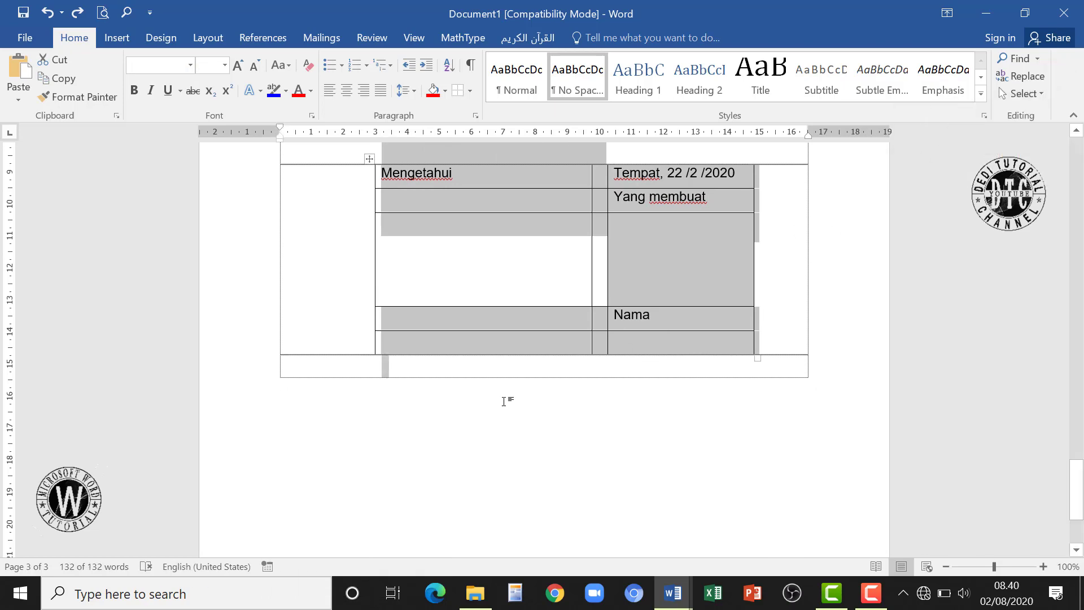
click(506, 402)
Select the document's entire contents with Select All from the first page, and zoom out to 70%.
scroll(506, 401, up, 20)
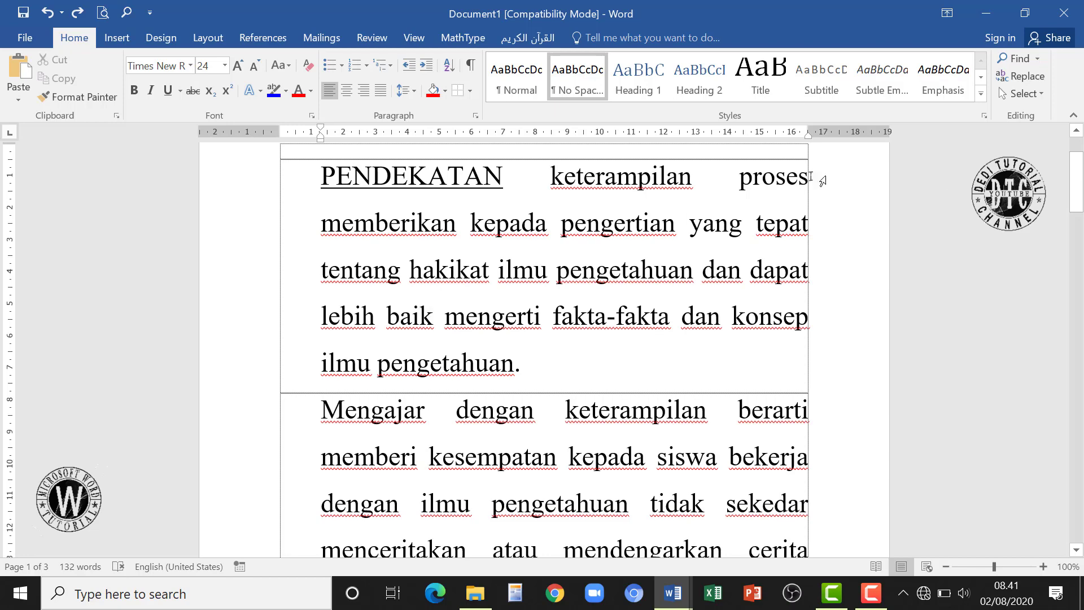
scroll(735, 218, up, 3)
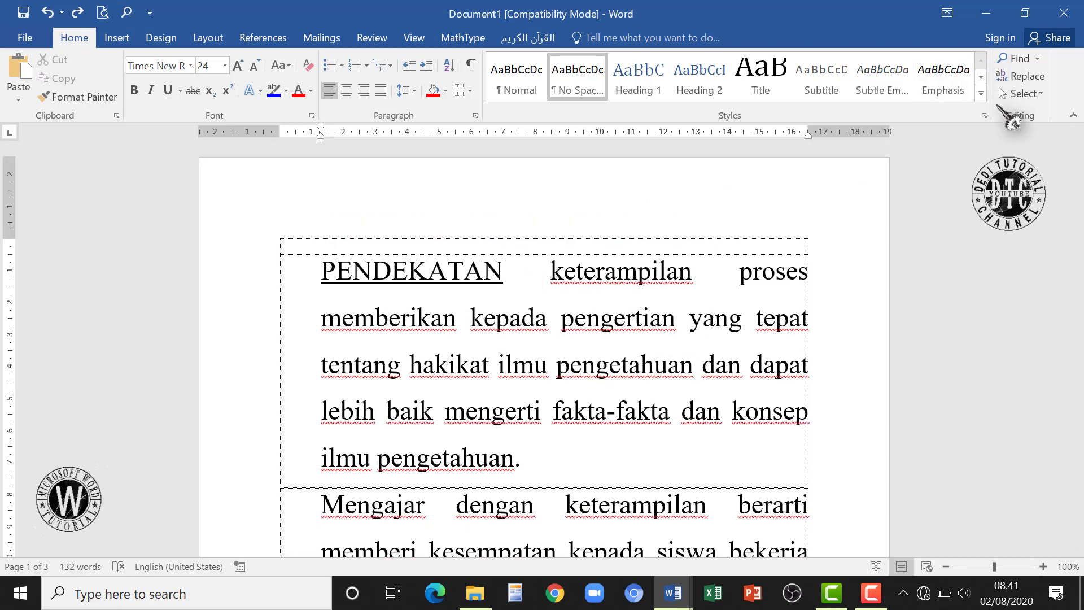
click(1016, 94)
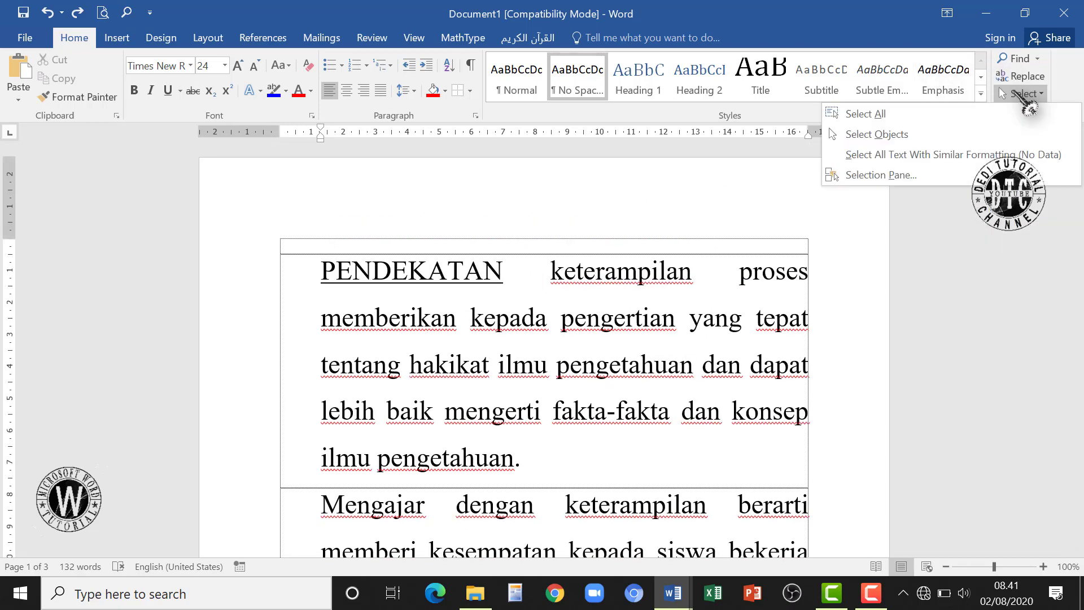
click(953, 116)
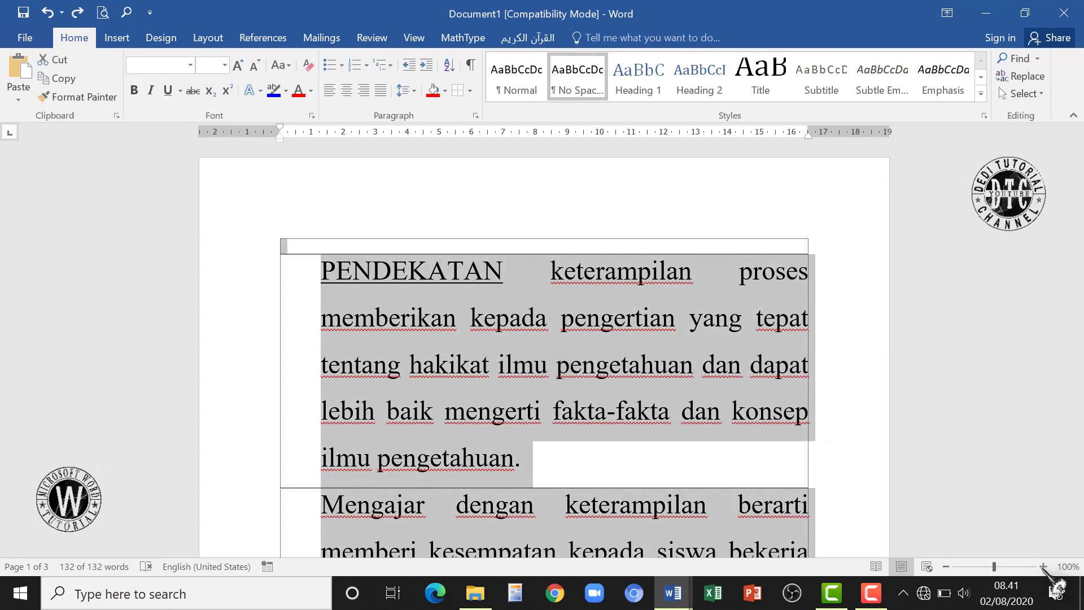
click(947, 566)
click(946, 566)
click(946, 566)
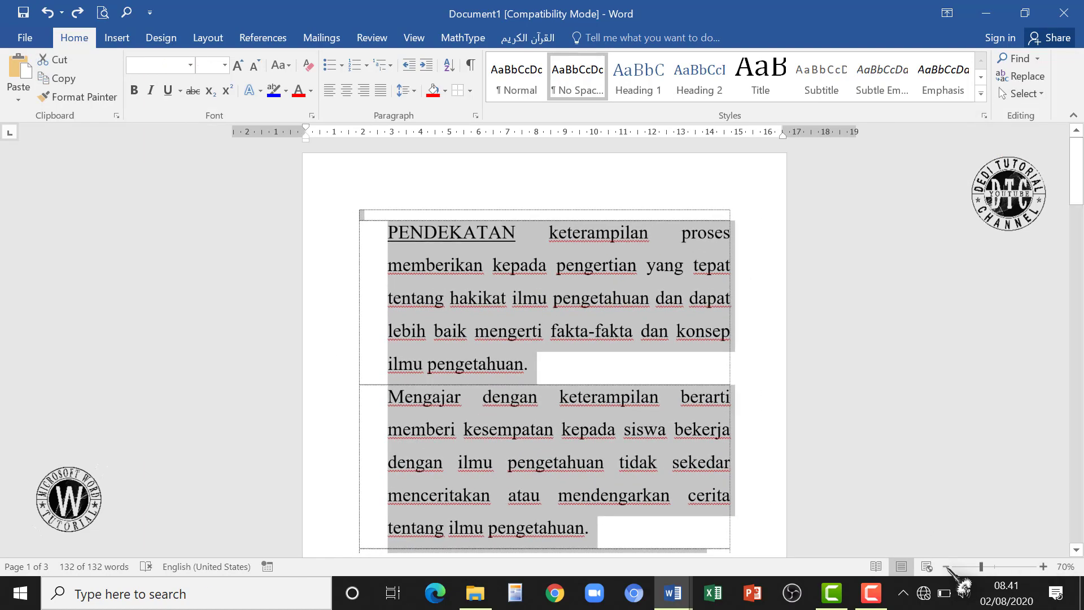
Zoom out to 30% to view the selected content across the whole document.
click(946, 566)
click(947, 566)
click(946, 566)
click(947, 566)
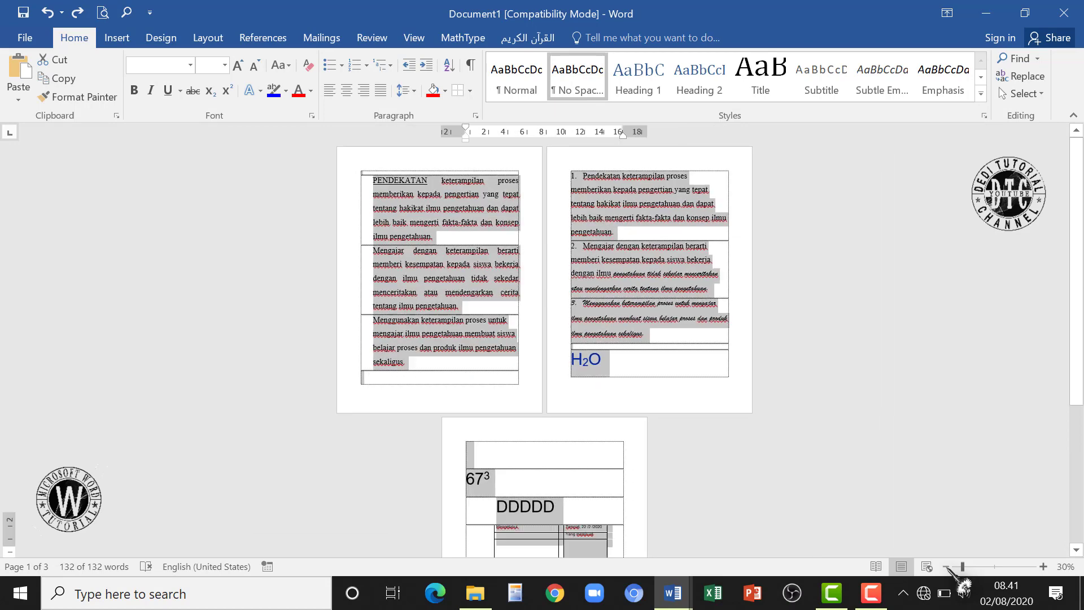
click(947, 566)
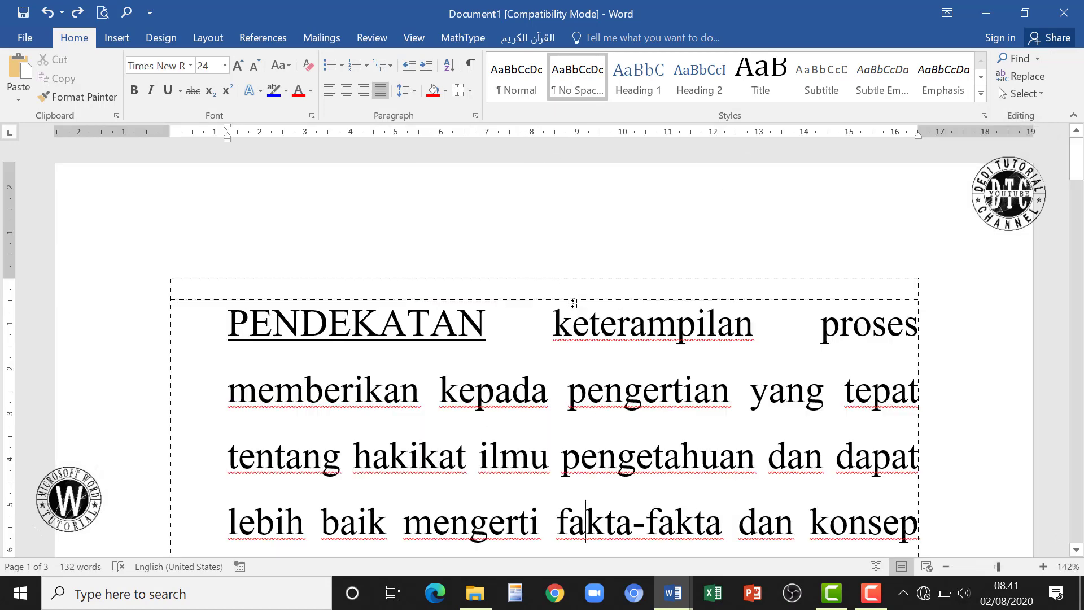
Add two blank lines below the signature-block table at the end of the last page.
scroll(572, 306, down, 7)
scroll(571, 307, up, 6)
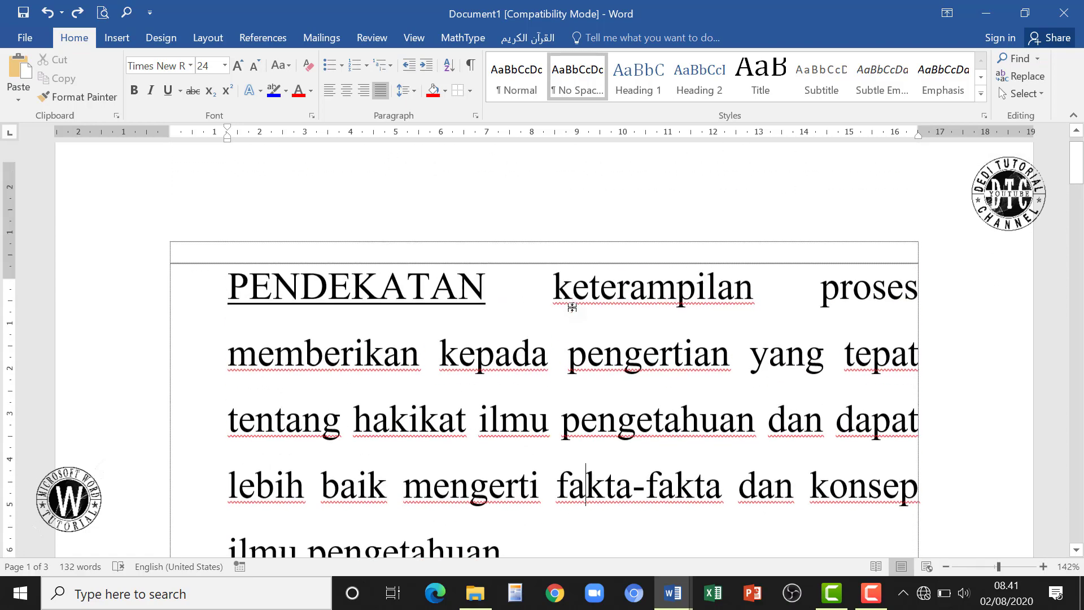
scroll(572, 307, up, 1)
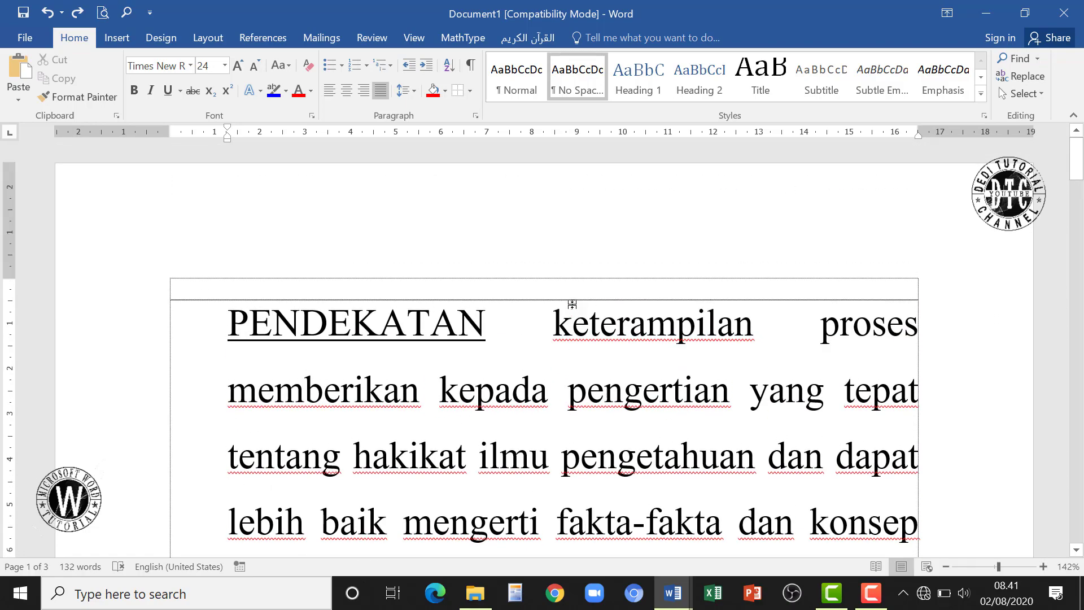
scroll(571, 305, down, 9)
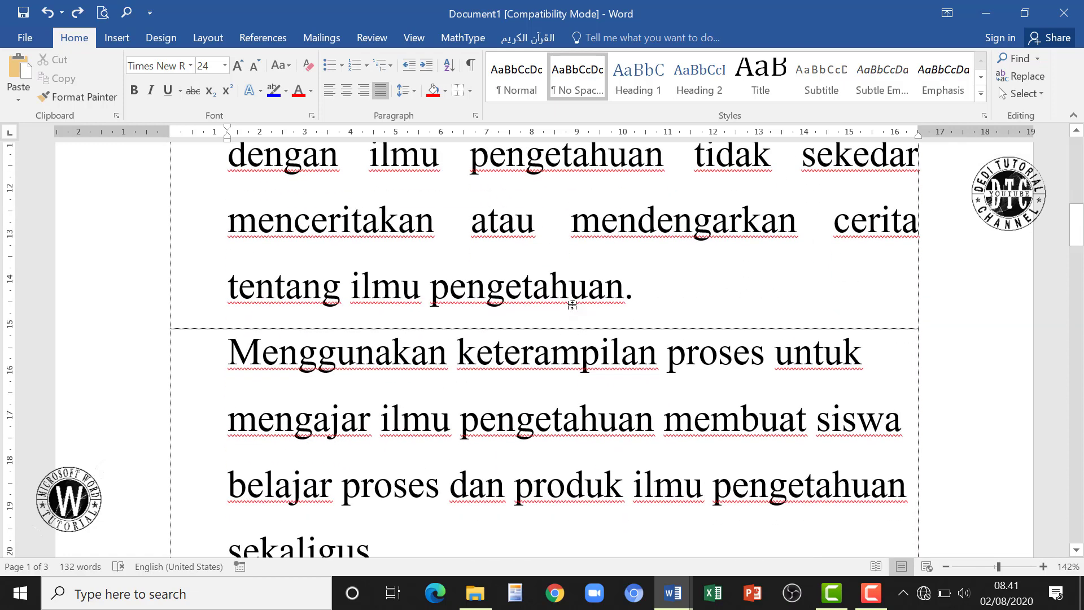
scroll(572, 304, down, 20)
click(862, 410)
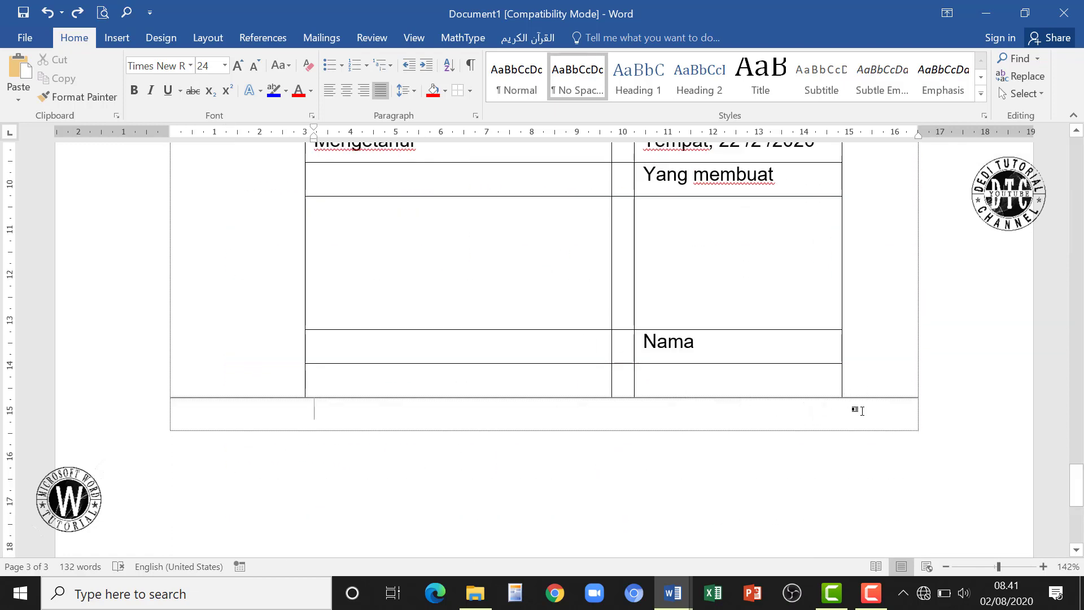
key(Return)
key(Return)
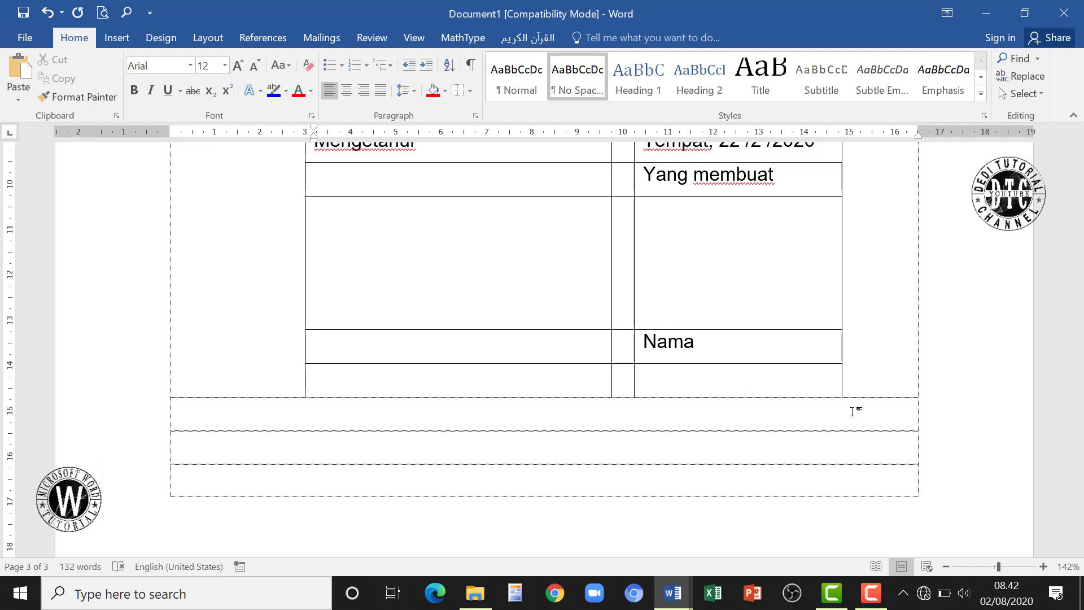
Enter "Supervise" on the second blank line below the signature-block table.
click(296, 435)
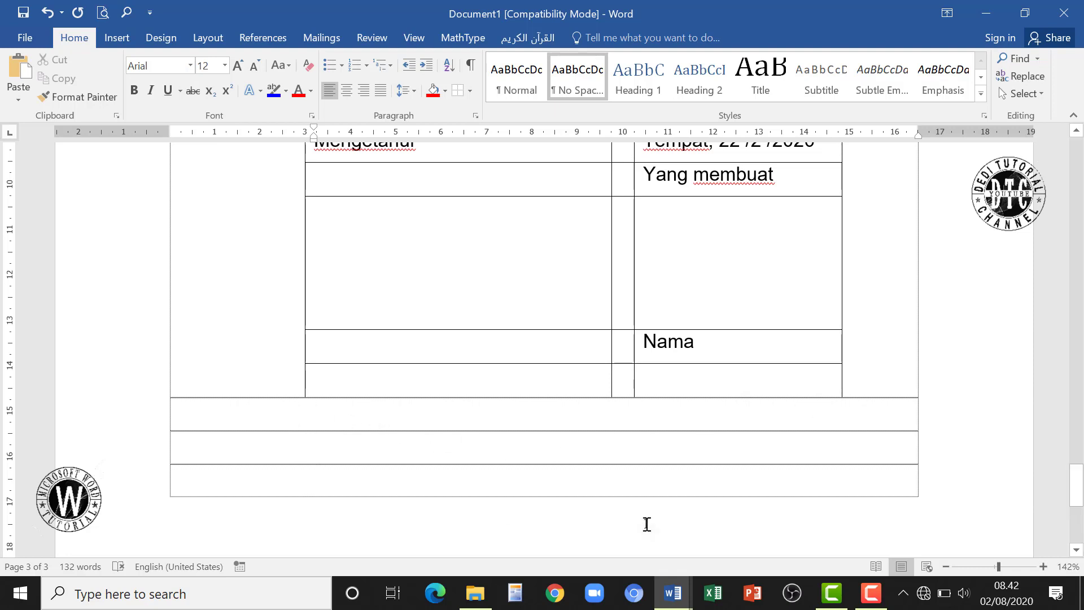
text(su)
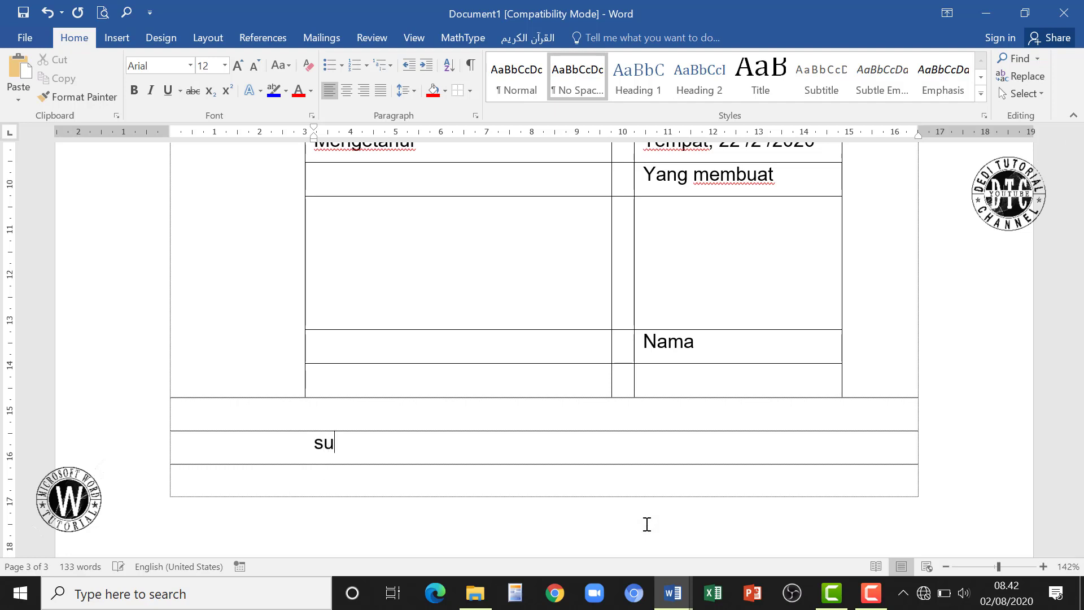
text(pervisi)
key(BackSpace)
text(e)
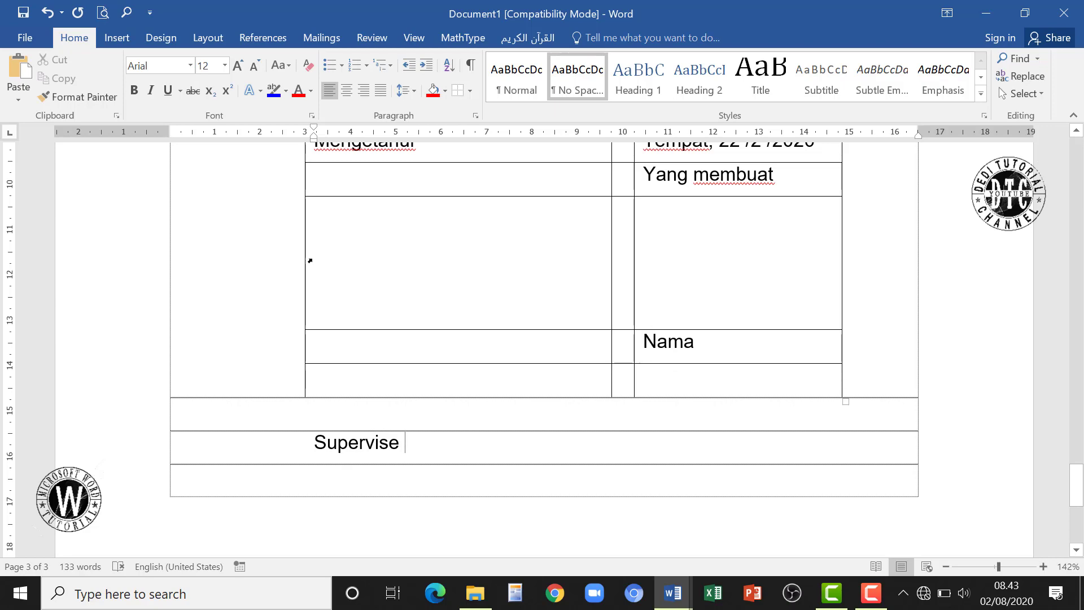
Set the proofing language of the entire document to Indonesian and turn off its spelling and grammar checking.
key(ctrl+a)
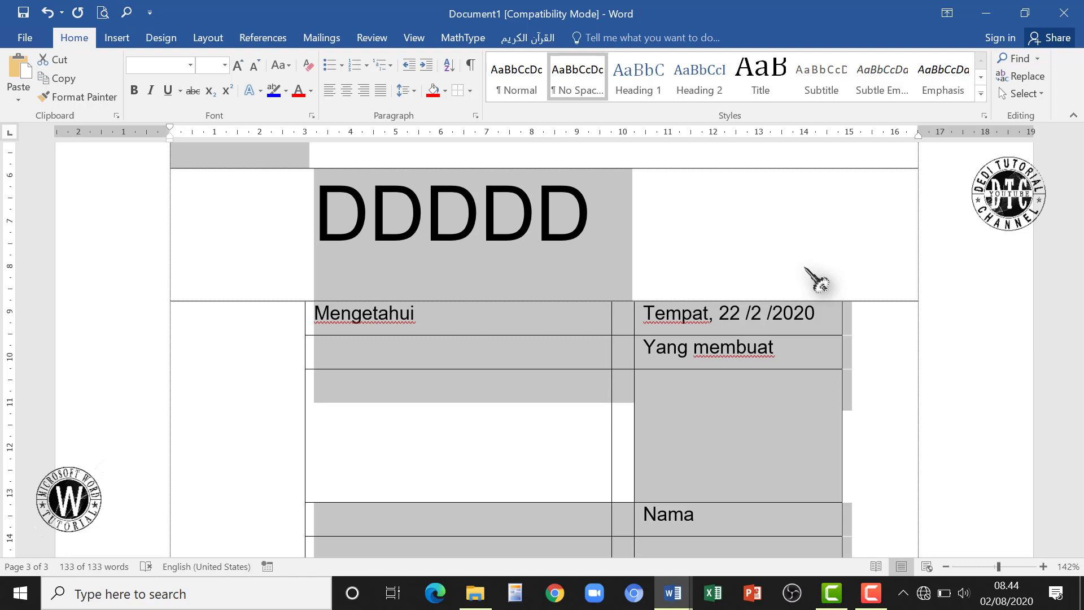
scroll(819, 279, up, 4)
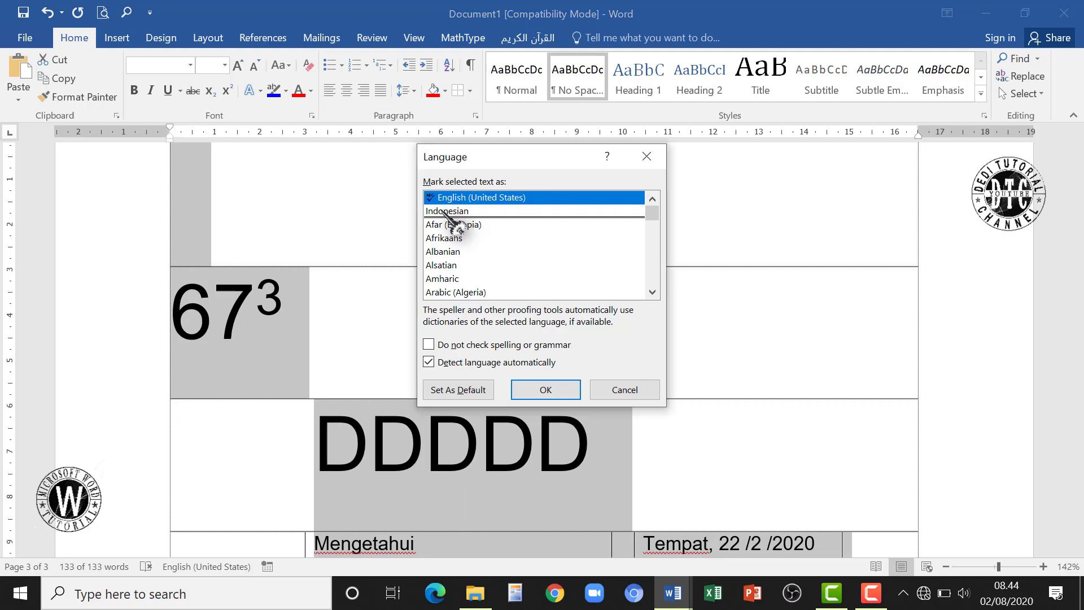
click(445, 211)
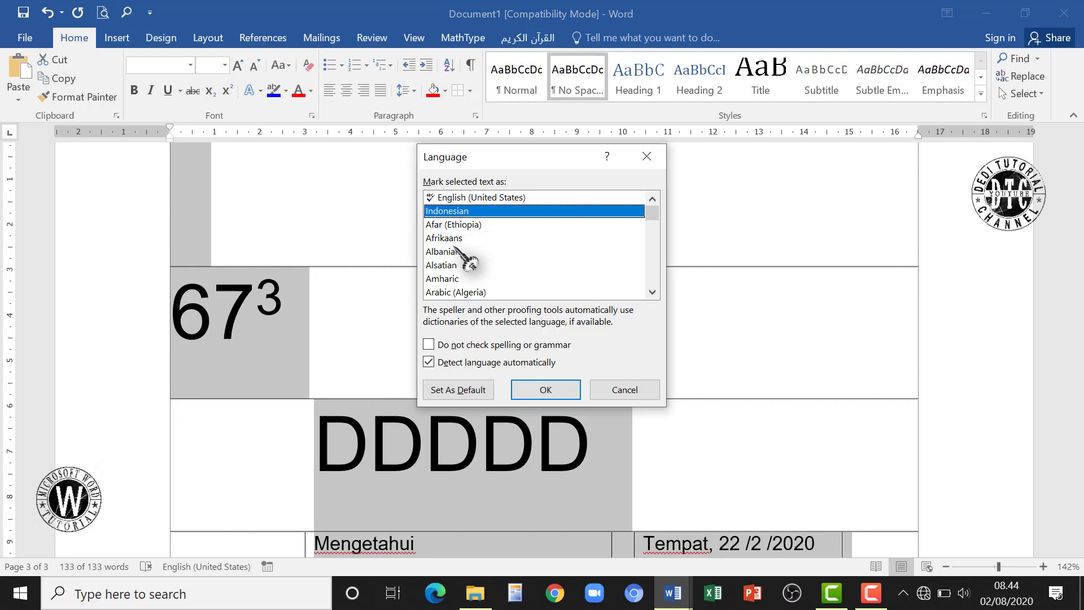
click(430, 346)
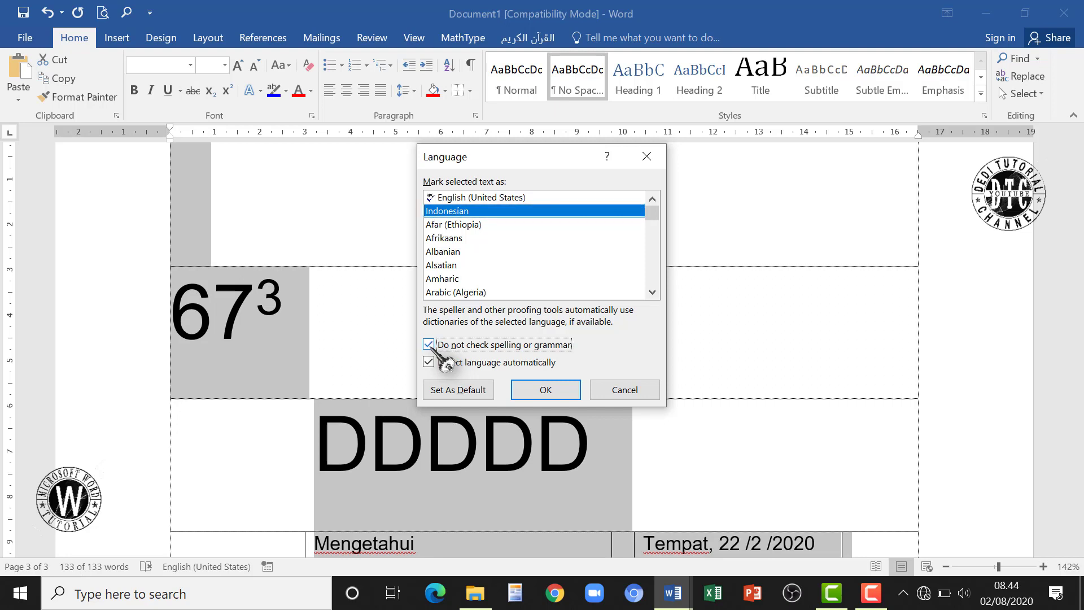
click(534, 391)
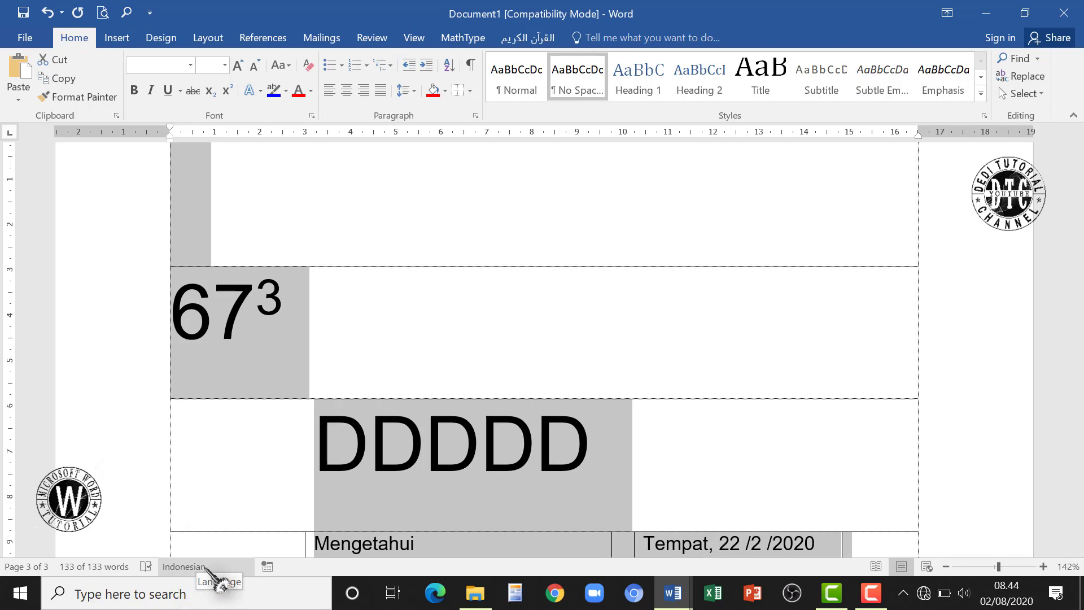
Change the word "Supervise" below the signature-block table to "Supervisi".
scroll(648, 307, down, 10)
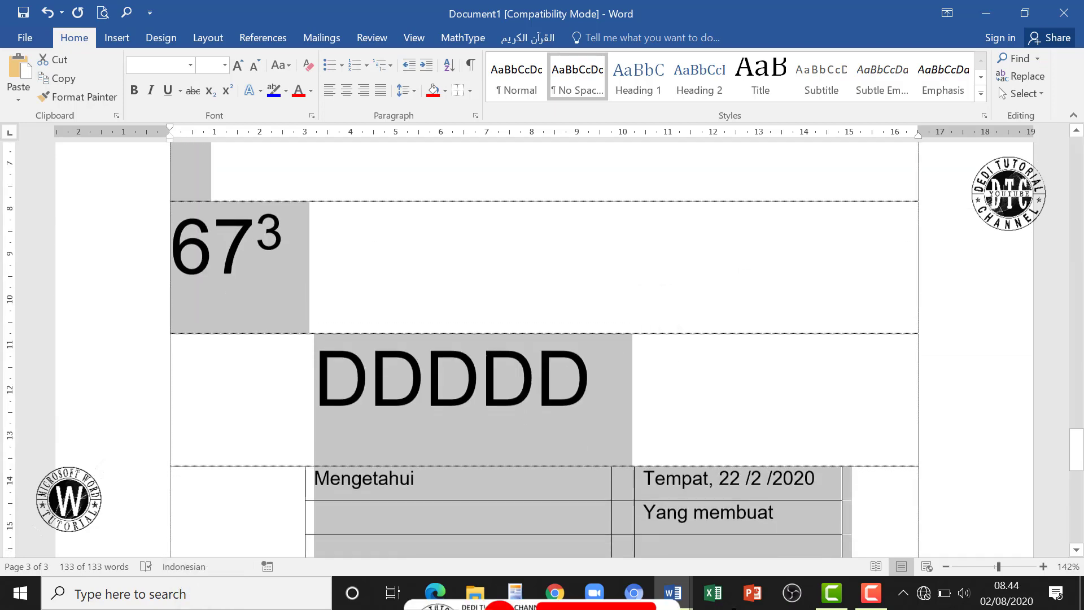
scroll(585, 324, up, 8)
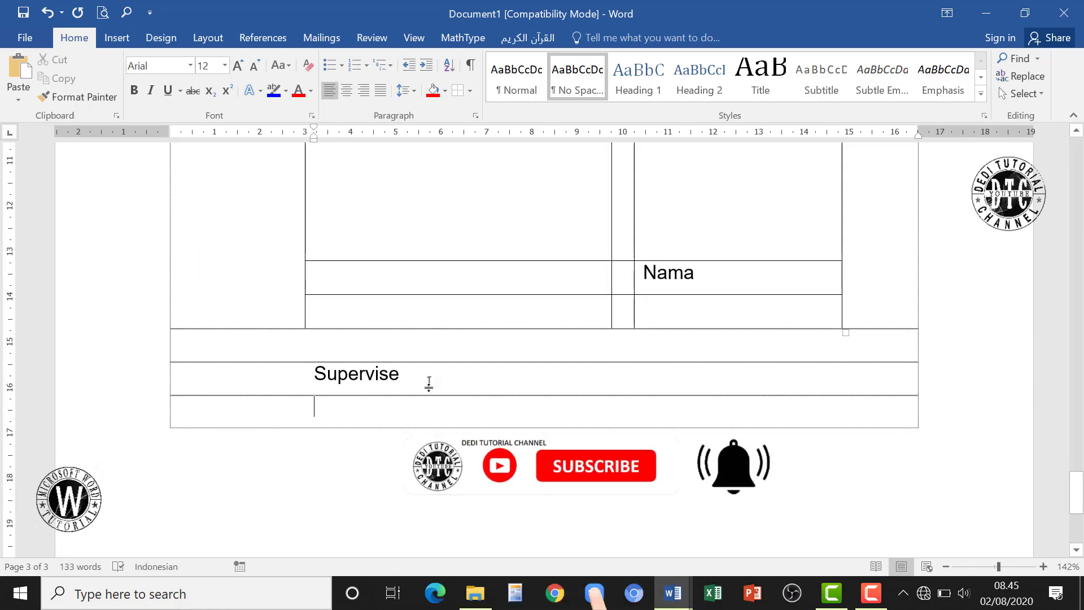
click(440, 390)
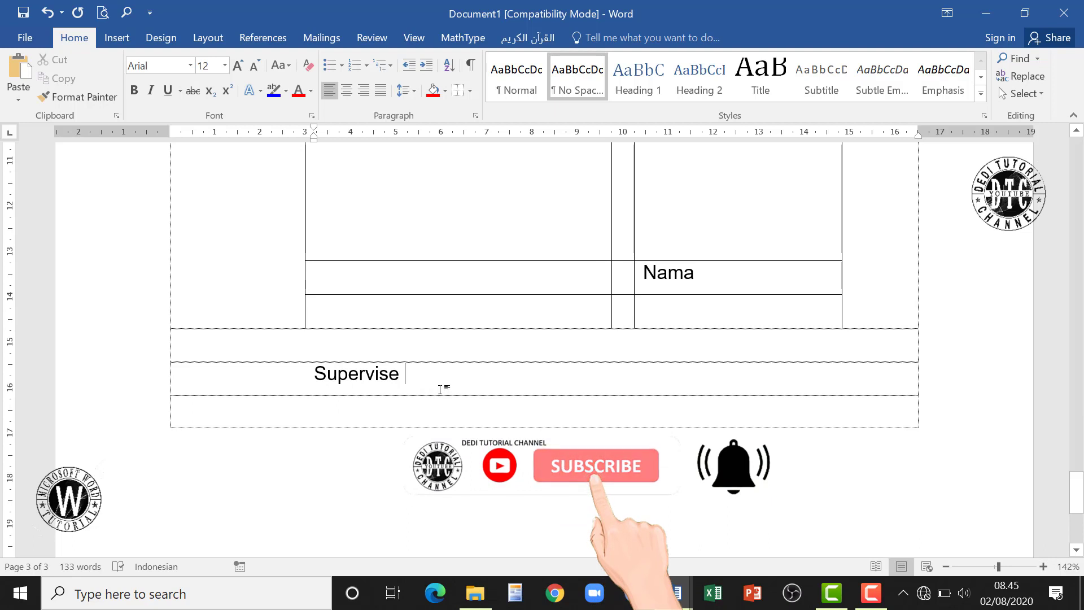
key(BackSpace)
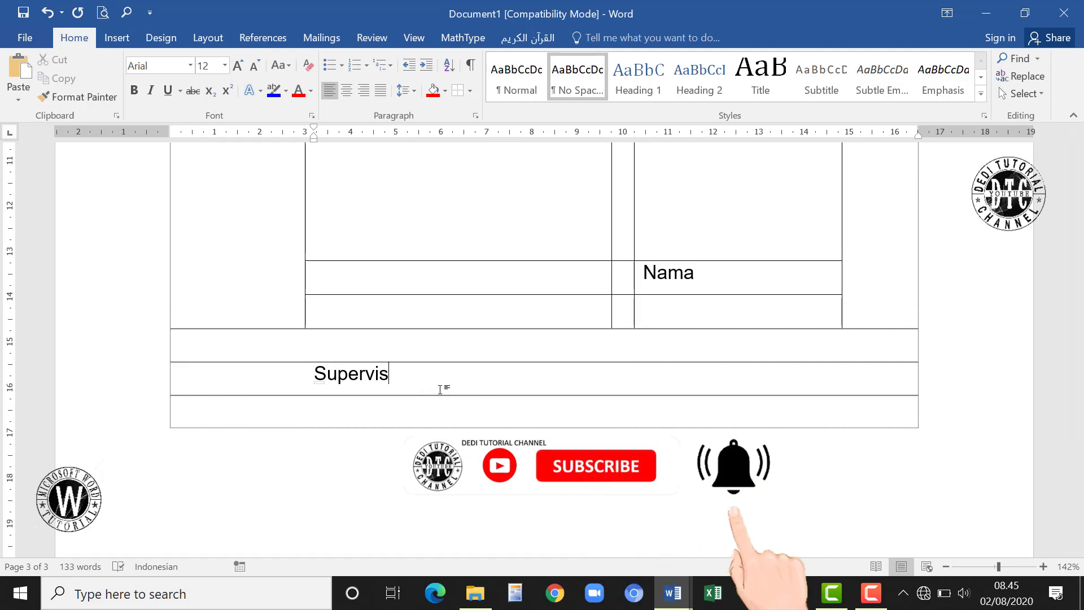
text(i)
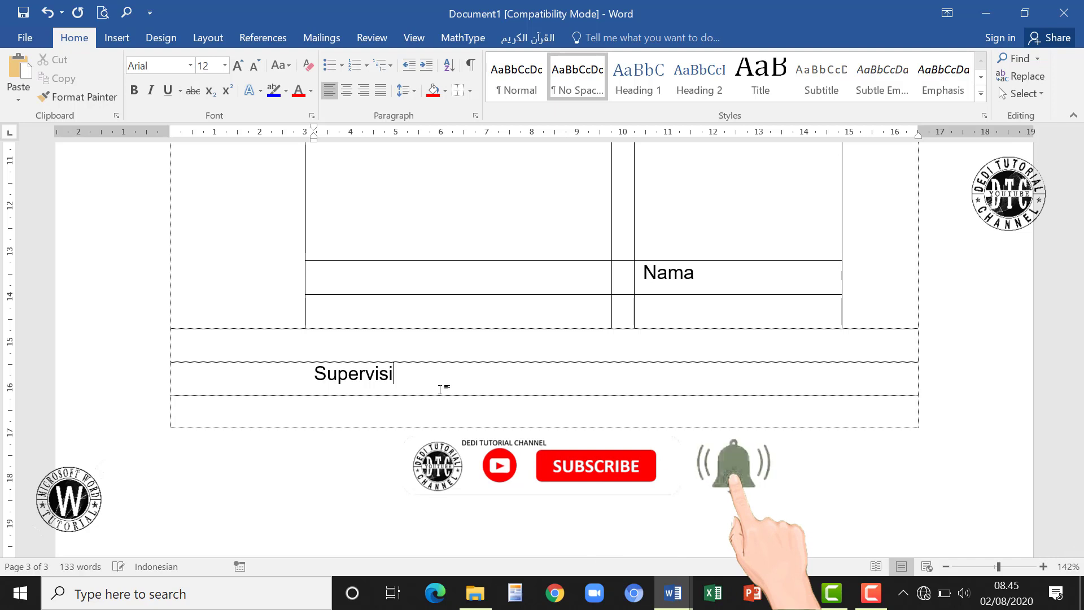
key(BackSpace)
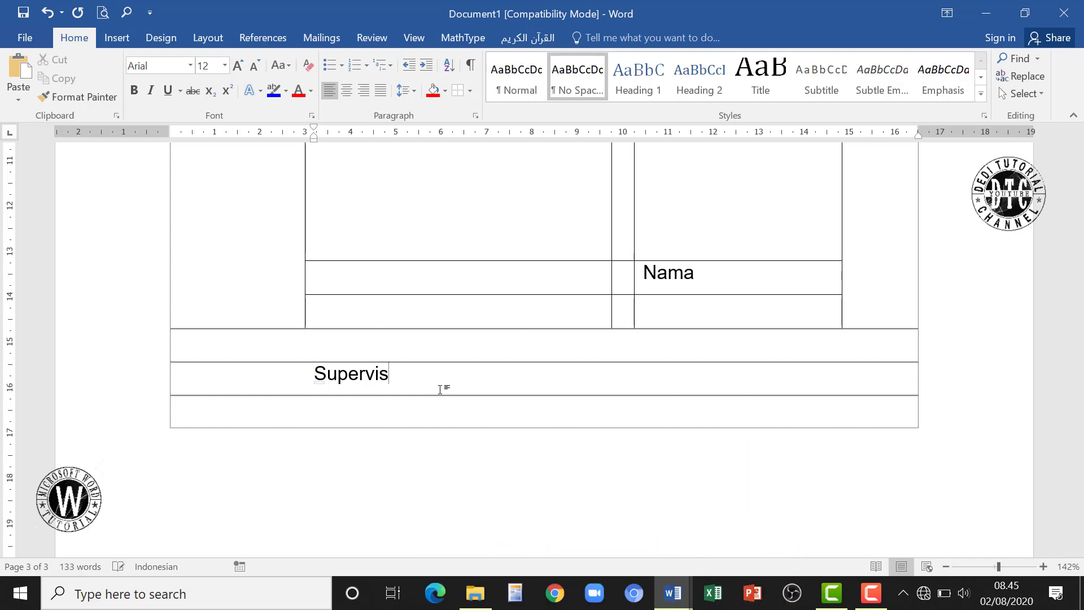
text(e)
key(BackSpace)
key(BackSpace)
text(i)
Add two more lines reading "Supervisi" beneath the first one.
key(Return)
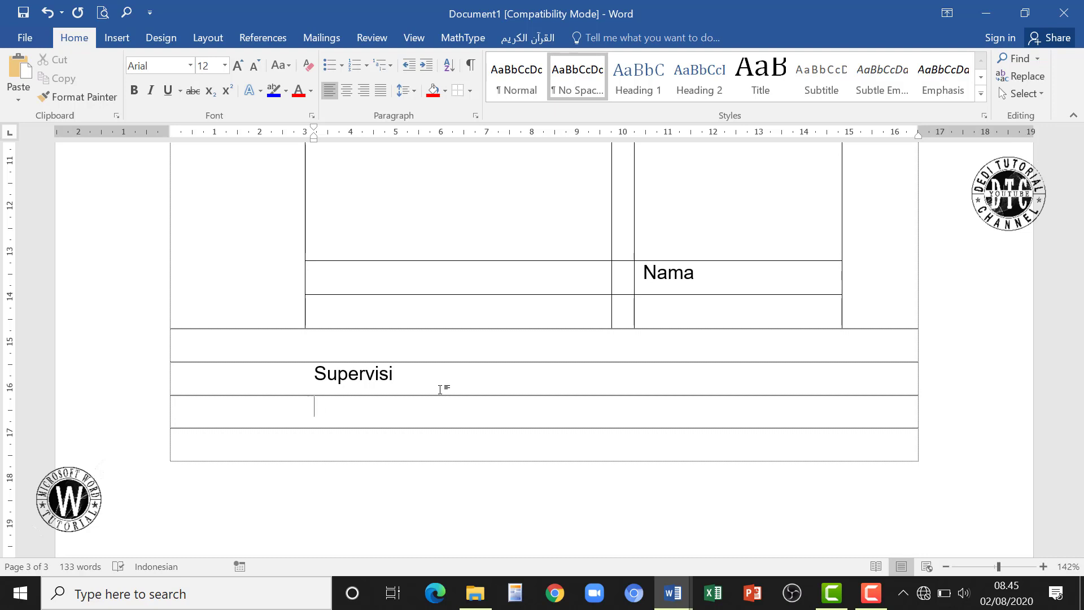
text(sup)
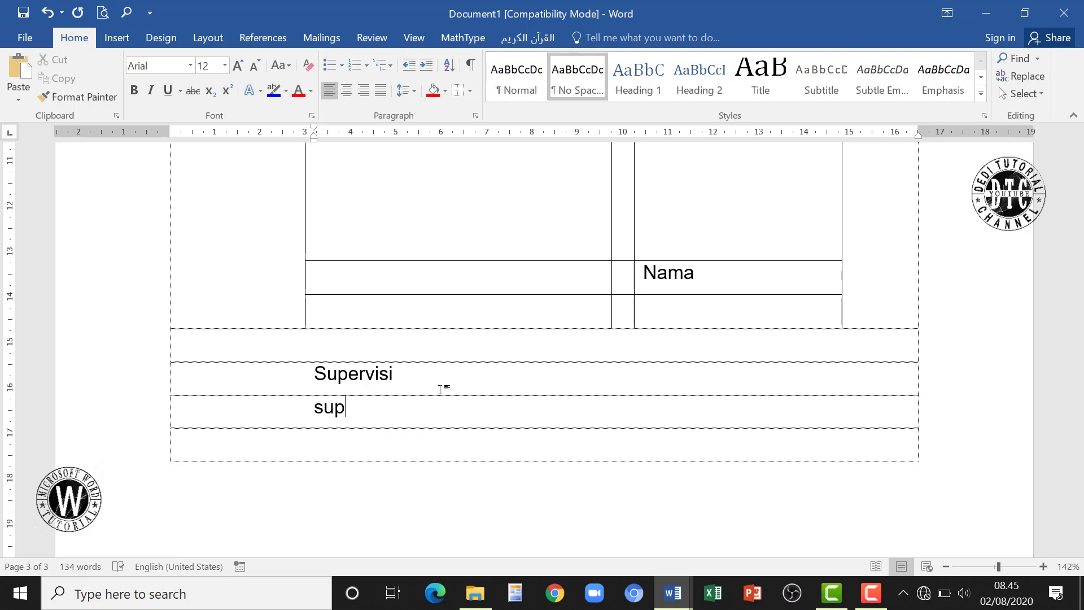
text(ervisi)
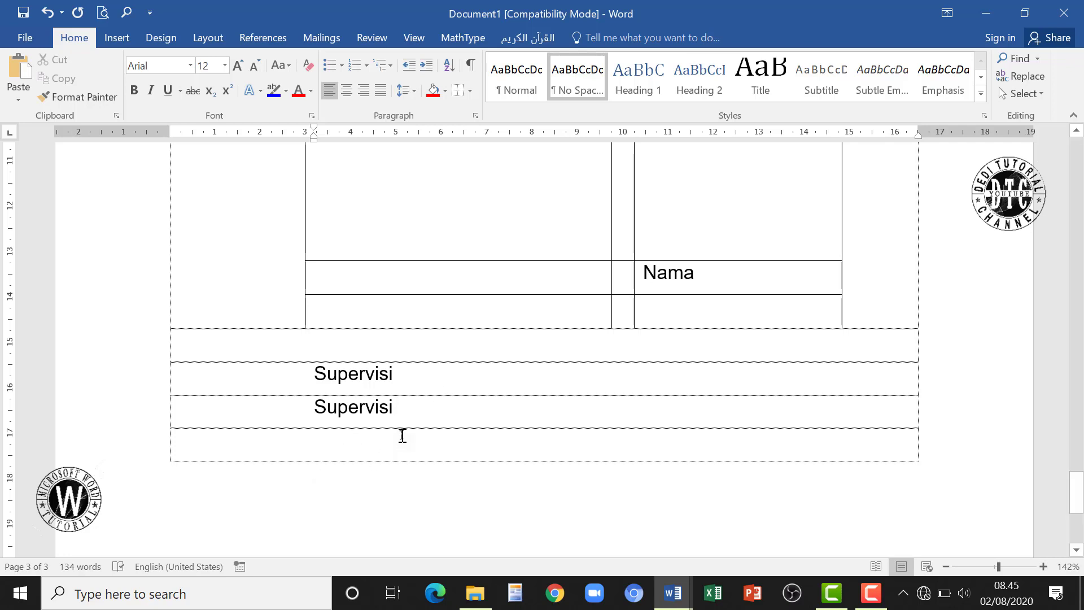
key(Return)
text(super)
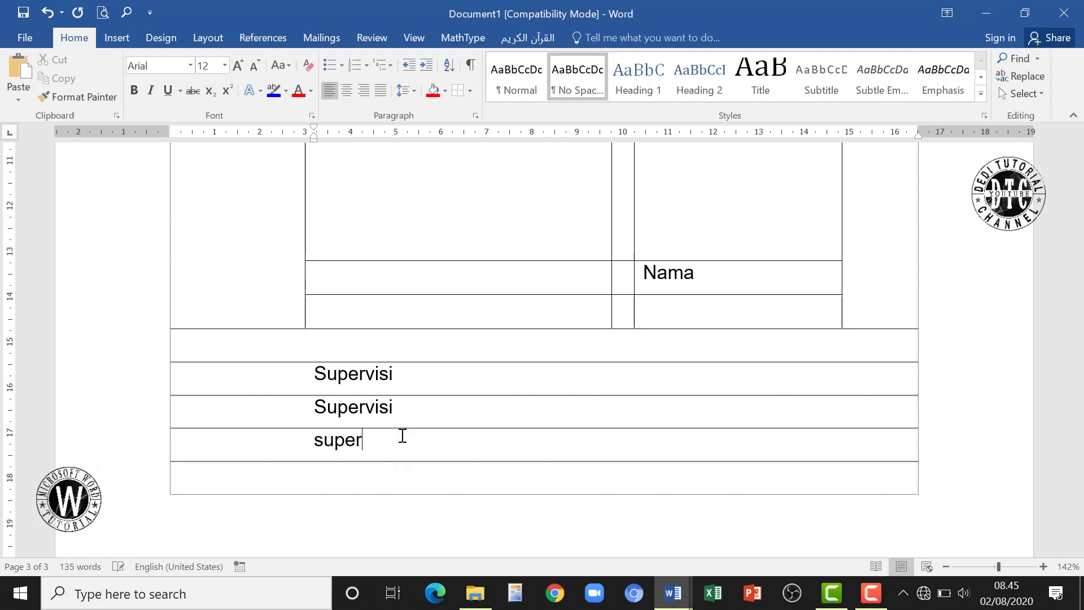
text(visi)
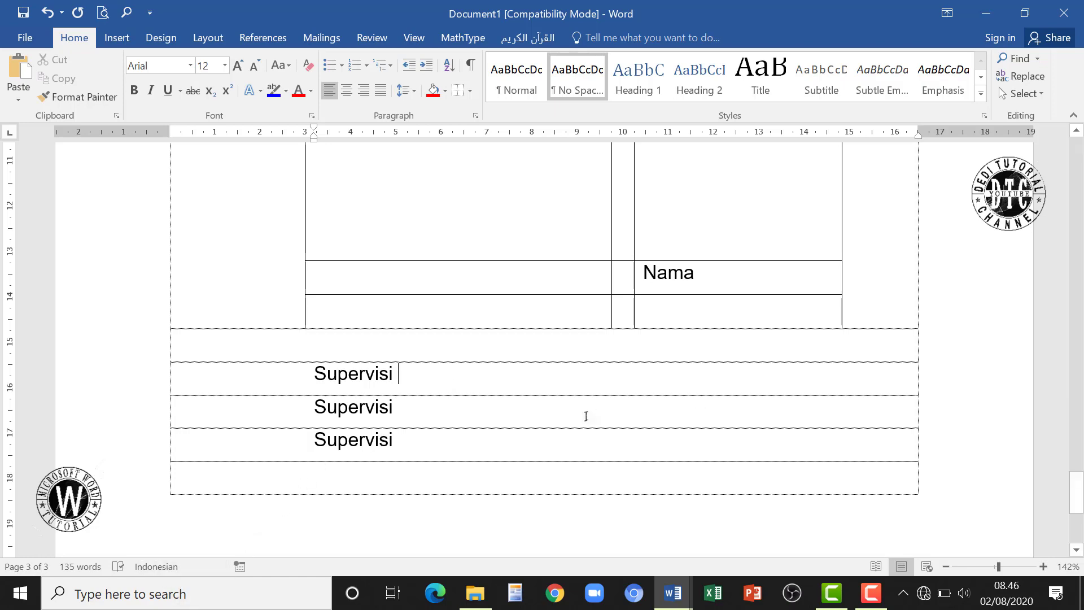
Check the text on all three pages for spelling underlines, and place the cursor on the last blank line.
scroll(585, 416, up, 5)
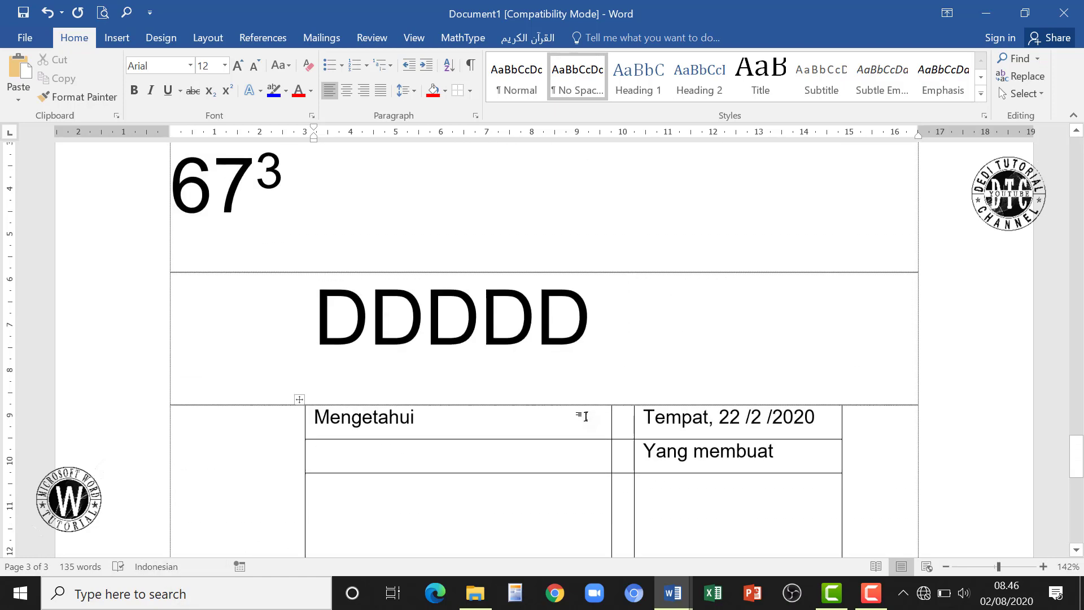
scroll(585, 416, up, 10)
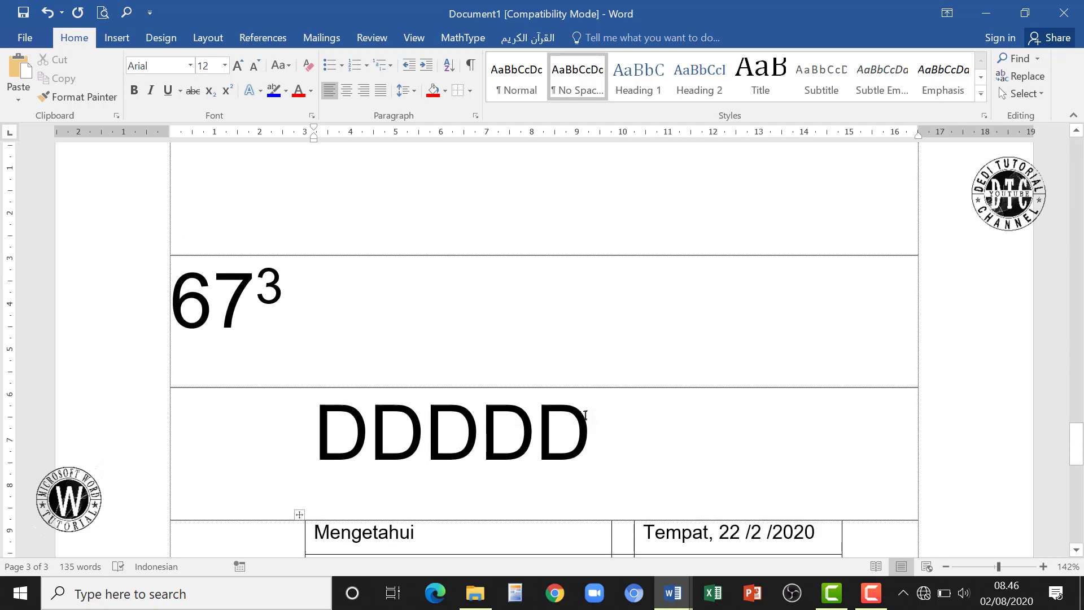
scroll(585, 414, up, 15)
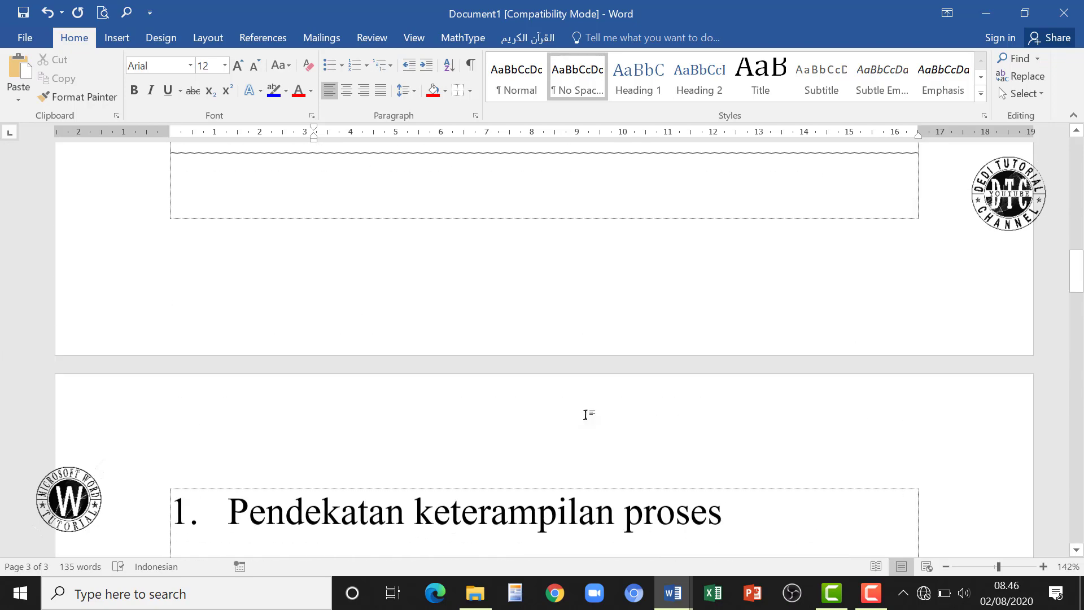
scroll(350, 373, down, 15)
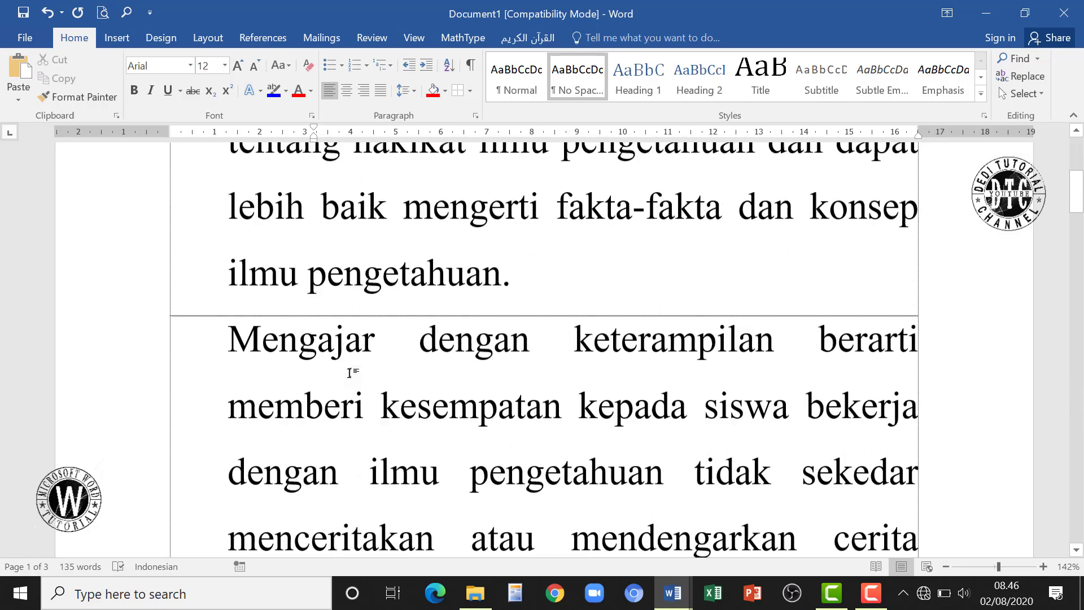
scroll(350, 373, up, 10)
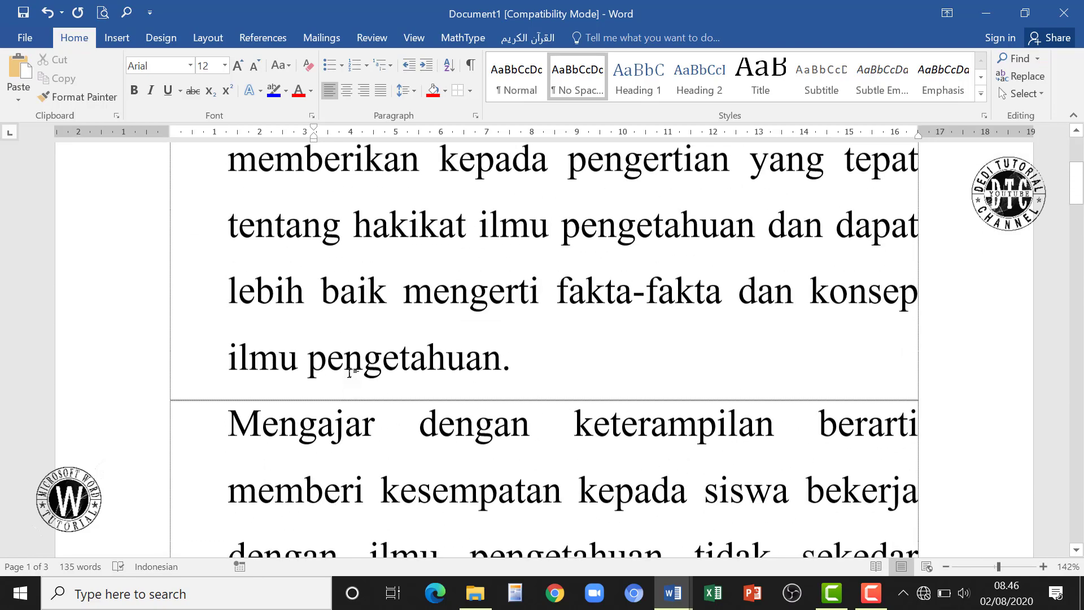
scroll(351, 372, down, 10)
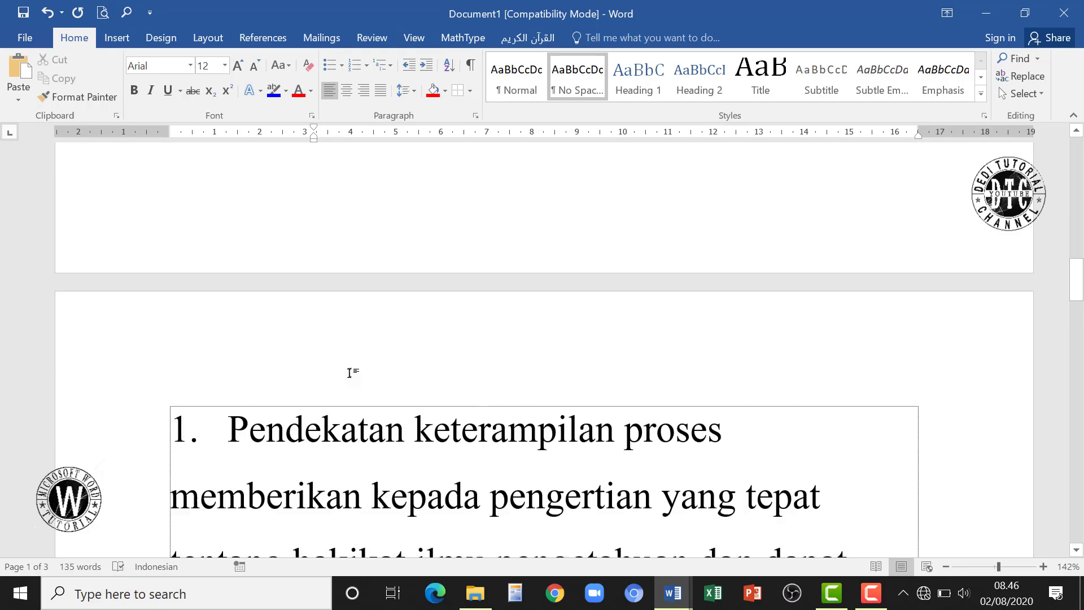
scroll(351, 372, down, 5)
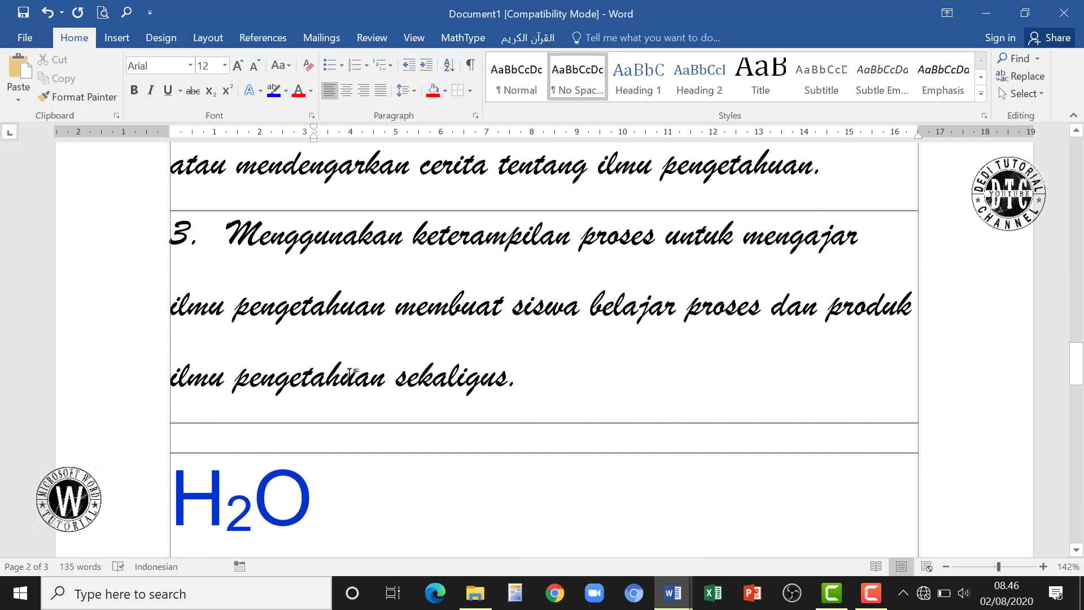
scroll(350, 372, down, 15)
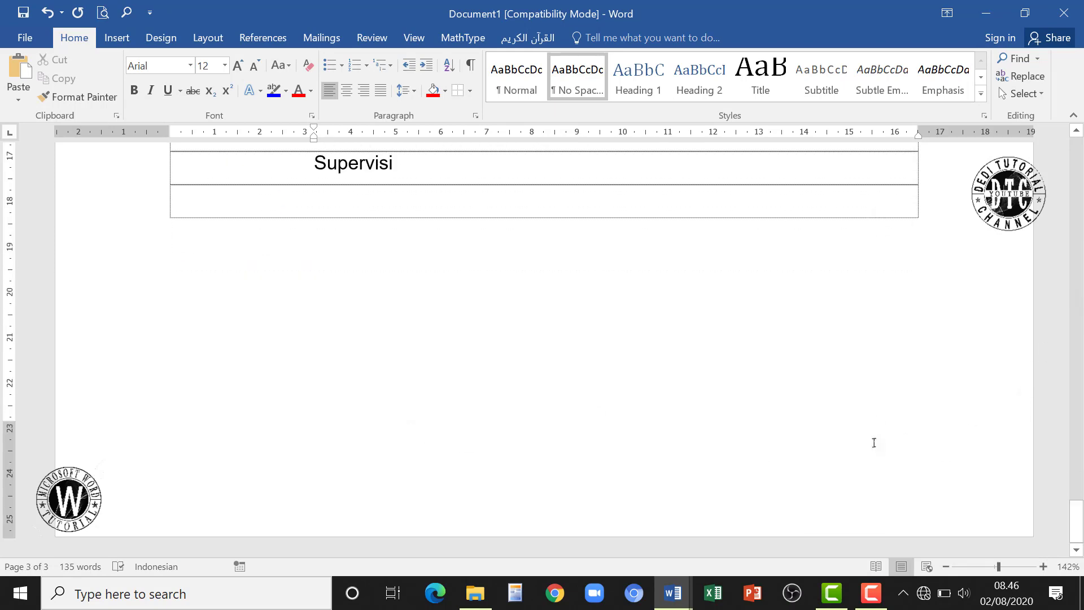
click(947, 214)
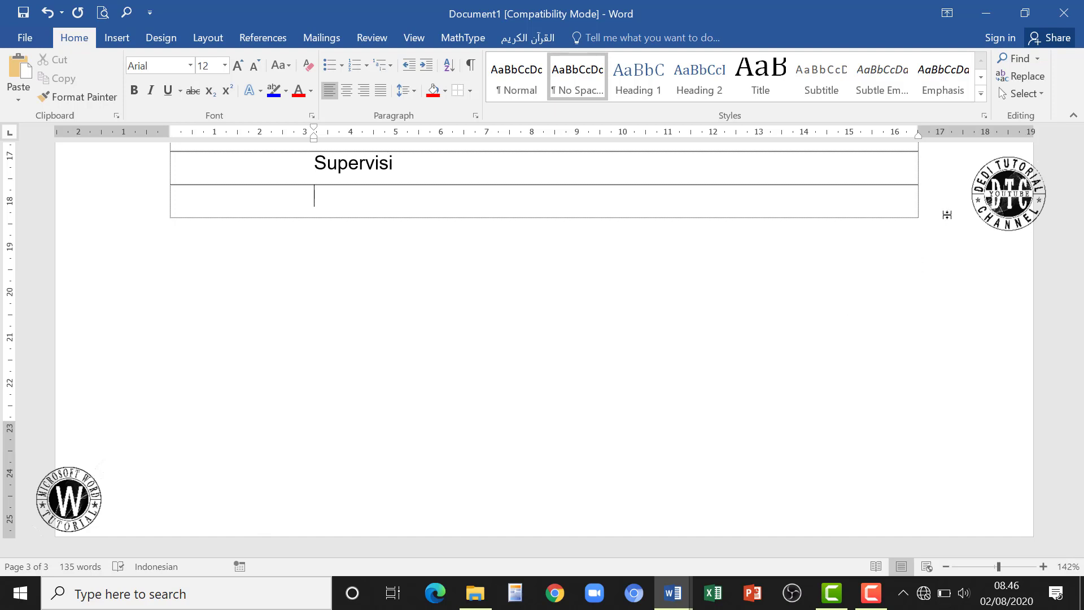
Add blank lines below the last "Supervisi" until the document runs to nine pages.
key(Return)
key(Return)
key(Return)
key(Return)
key(Return)
key(Return)
key(Return)
key(Return)
key(Return)
key(Return)
key(Return)
key(Return)
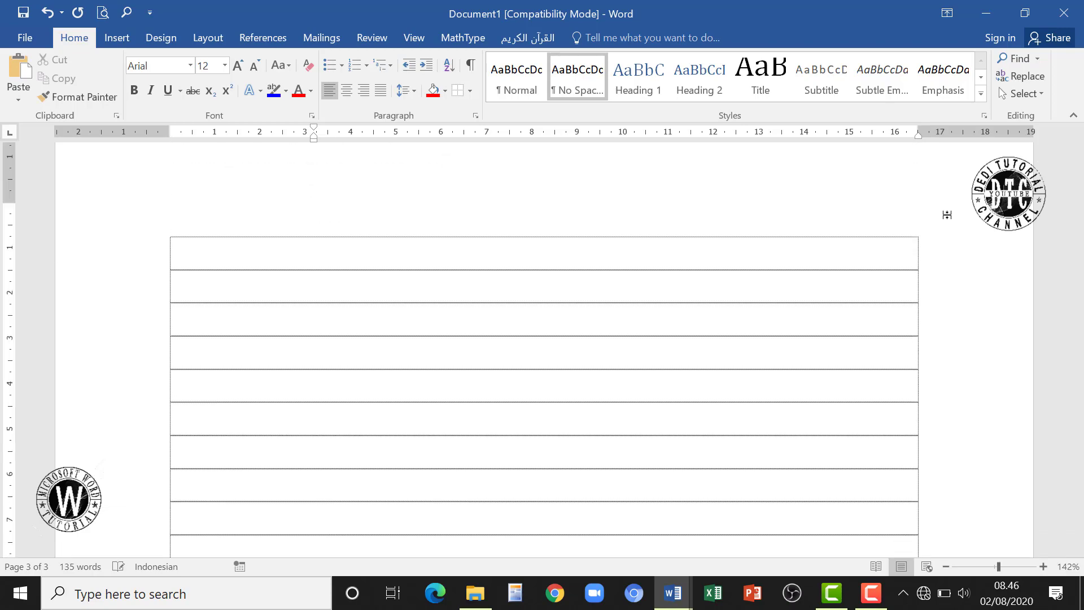
key(Return)
key(Return)
key(Return)
key(Return)
key(Return)
key(Return)
key(Return)
key(Return)
key(Return)
key(Return)
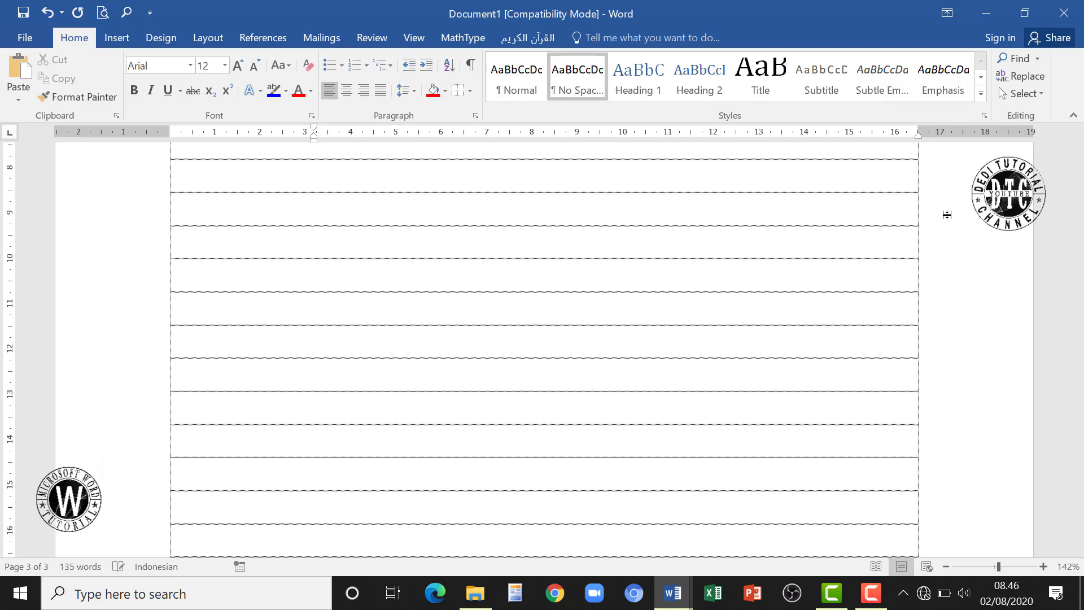
key(Return)
key(Return)
key(Return)
key(Return)
key(Return)
key(Return)
key(Return)
key(Return)
key(Return)
key(Return)
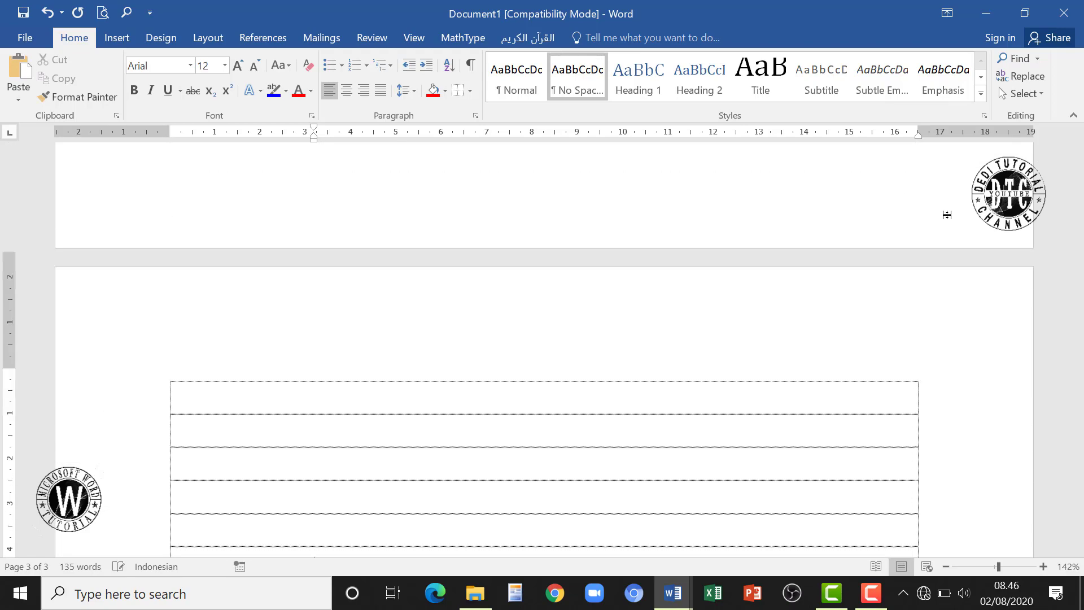
key(Return)
key(Return)
key(Return)
key(Return)
key(Return)
key(Return)
key(Return)
key(Return)
key(Return)
key(Return)
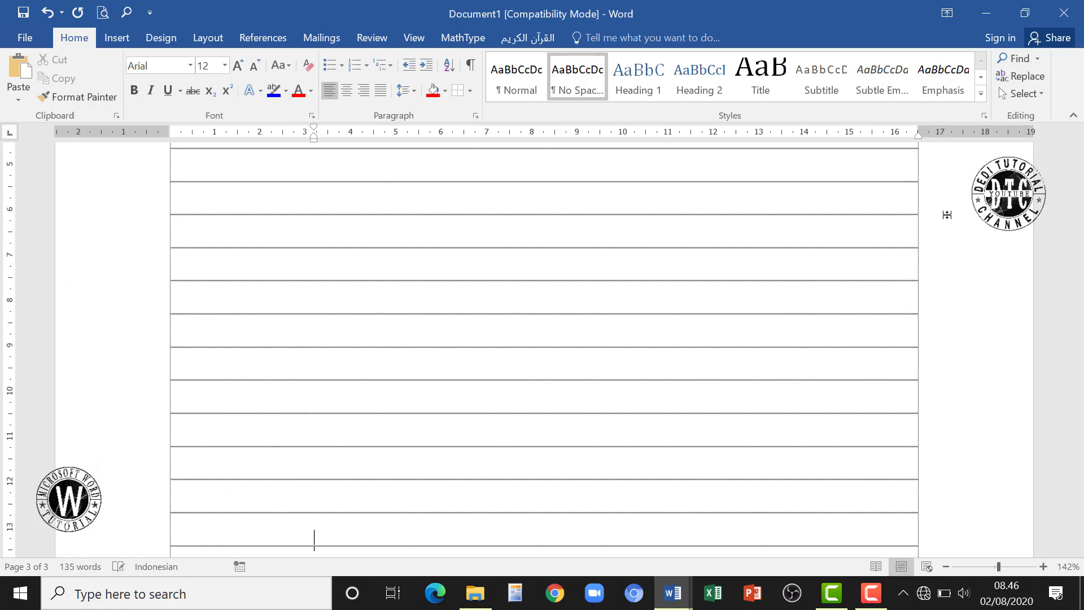
key(Return)
key(Return)
key(Return)
key(Return)
key(Return)
key(Return)
key(Return)
key(Return)
key(Return)
key(Return)
key(Return)
key(Return)
key(Return)
key(Return)
key(Return)
key(Return)
key(Return)
key(Return)
key(Return)
key(Return)
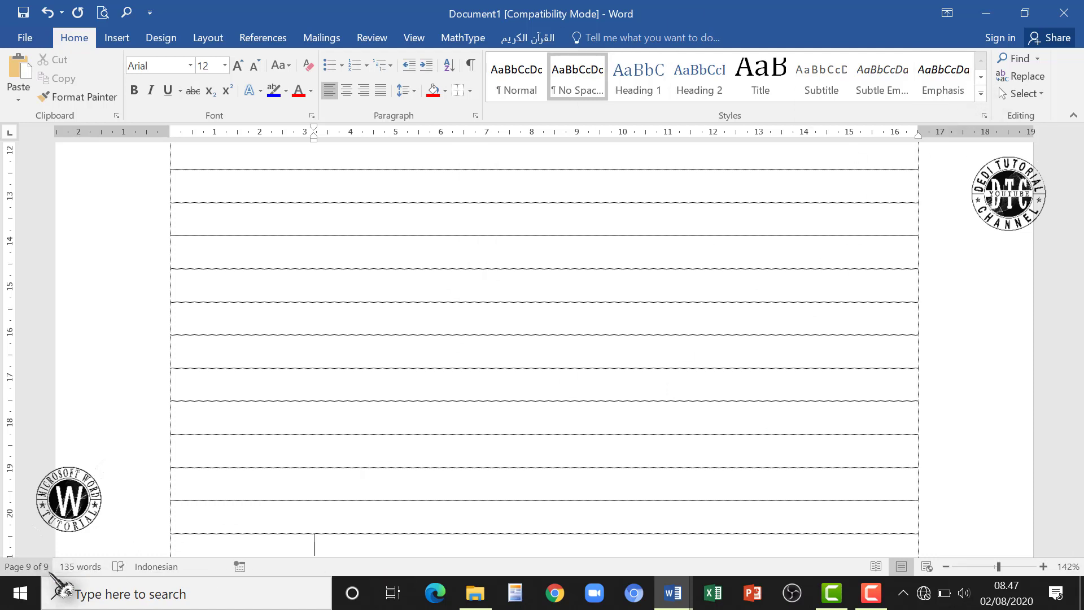
Check the current page number with the cursor placed on page 9 and on page 5.
click(515, 323)
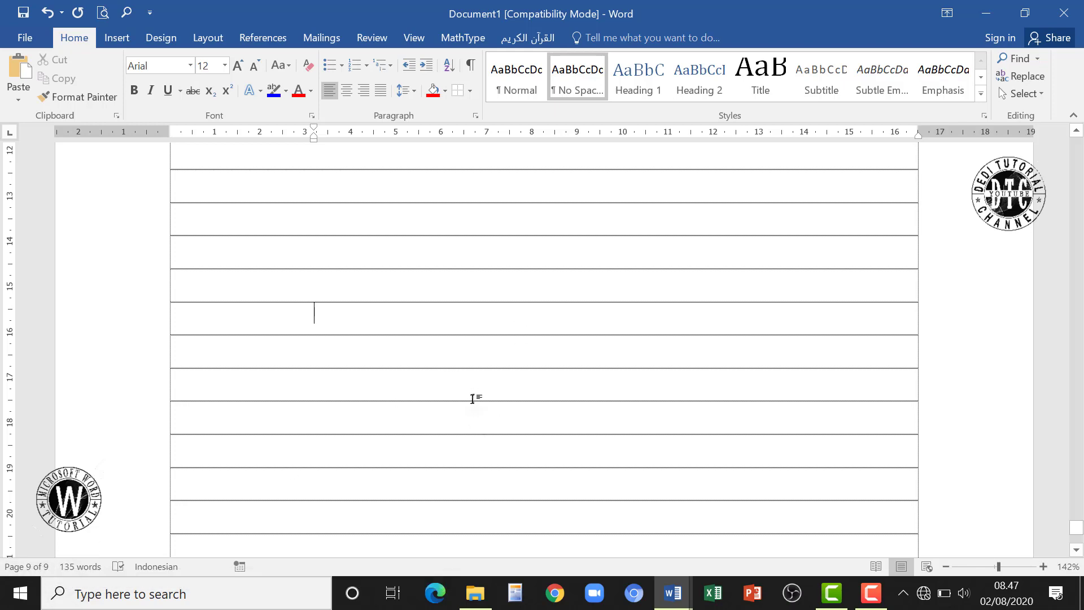
scroll(473, 399, up, 6)
scroll(473, 399, up, 4)
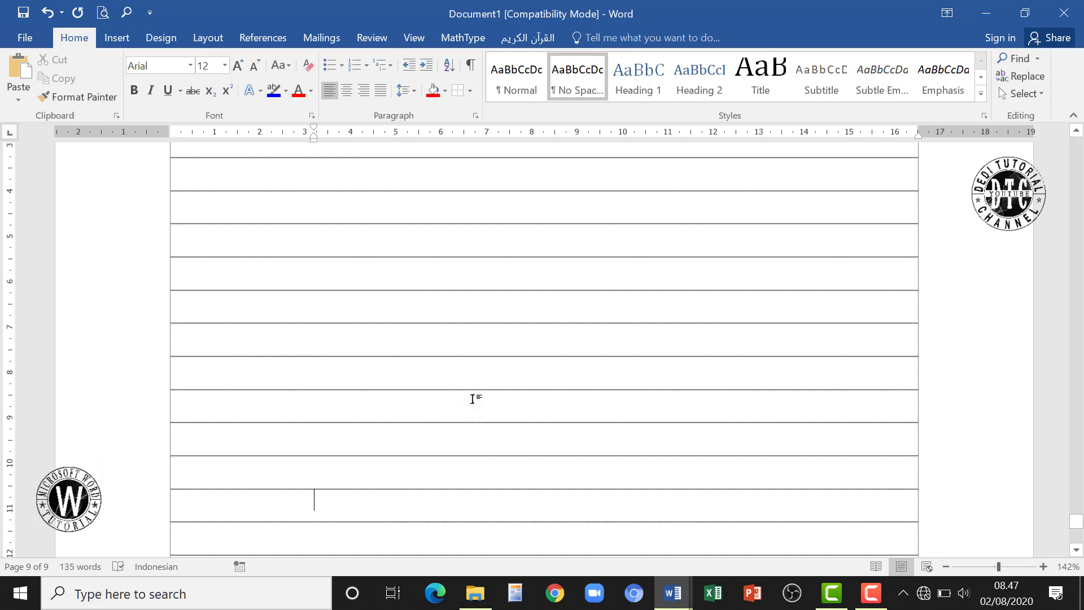
scroll(338, 315, up, 3)
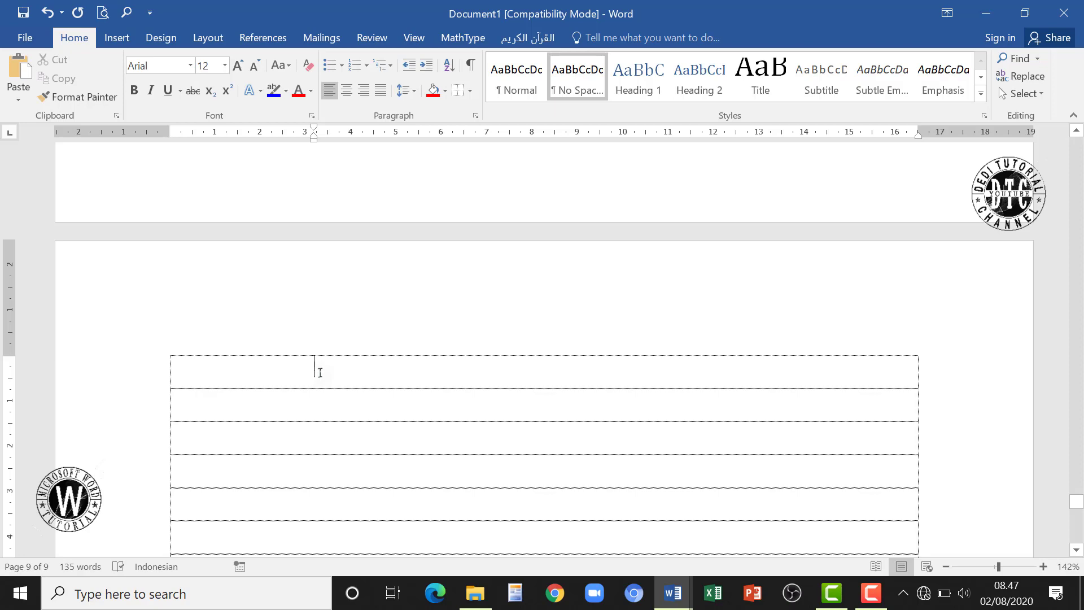
scroll(574, 445, down, 3)
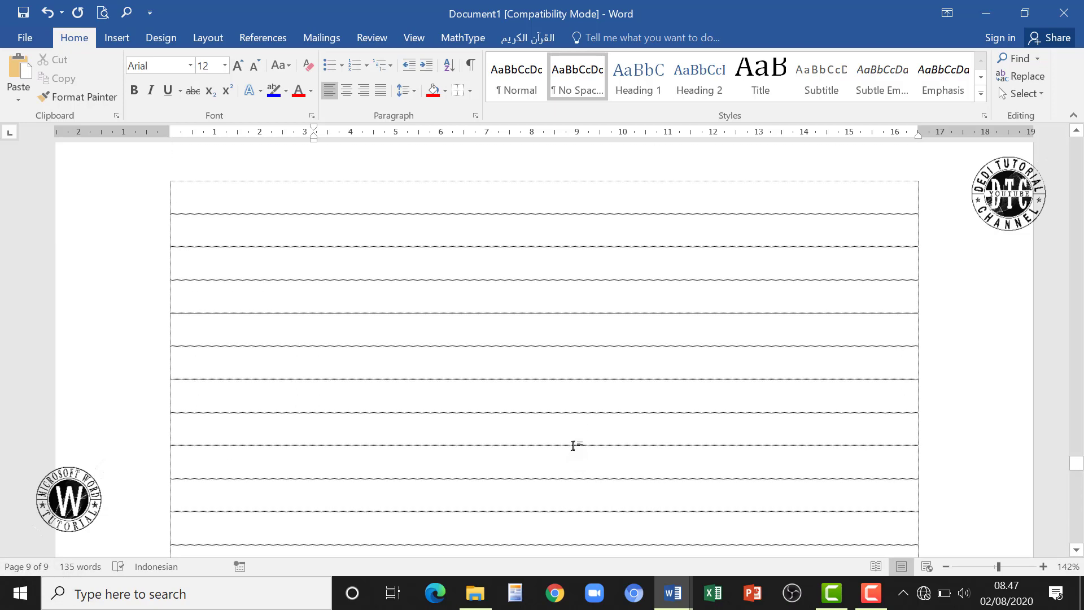
scroll(574, 446, up, 3)
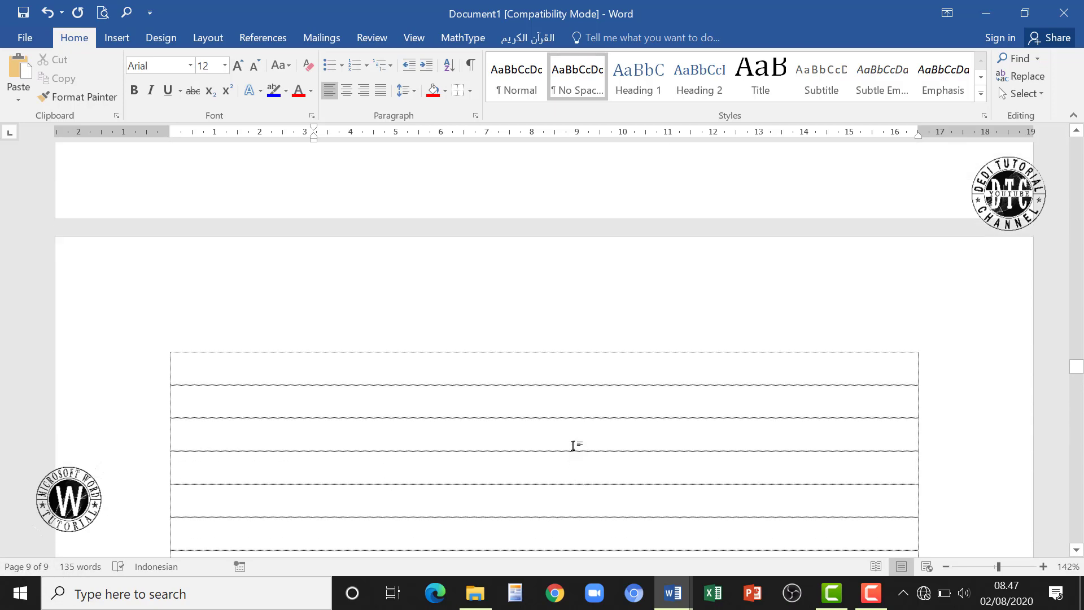
scroll(573, 445, up, 20)
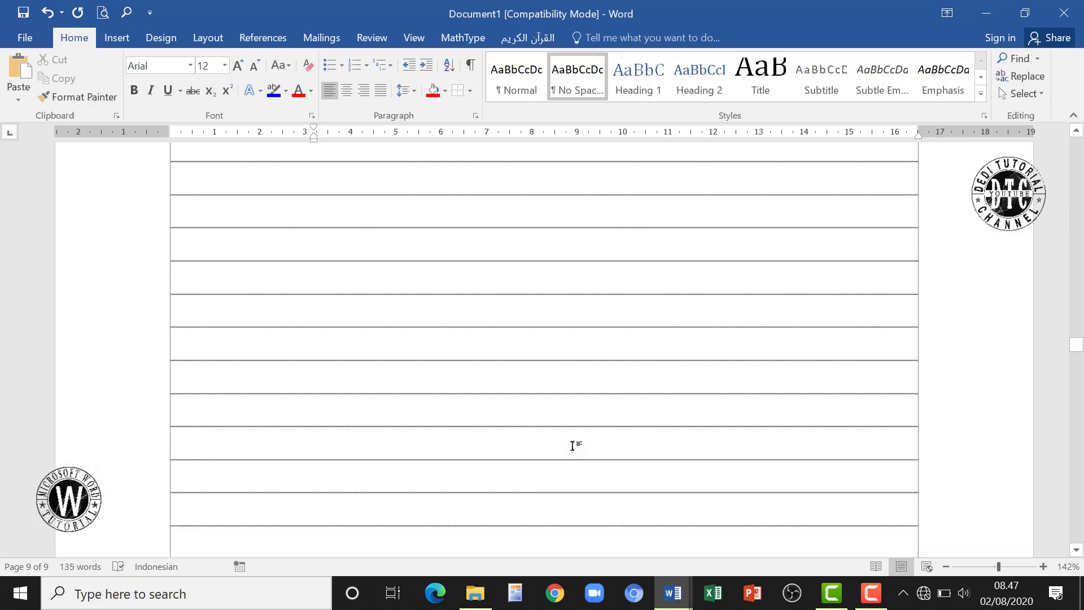
click(257, 248)
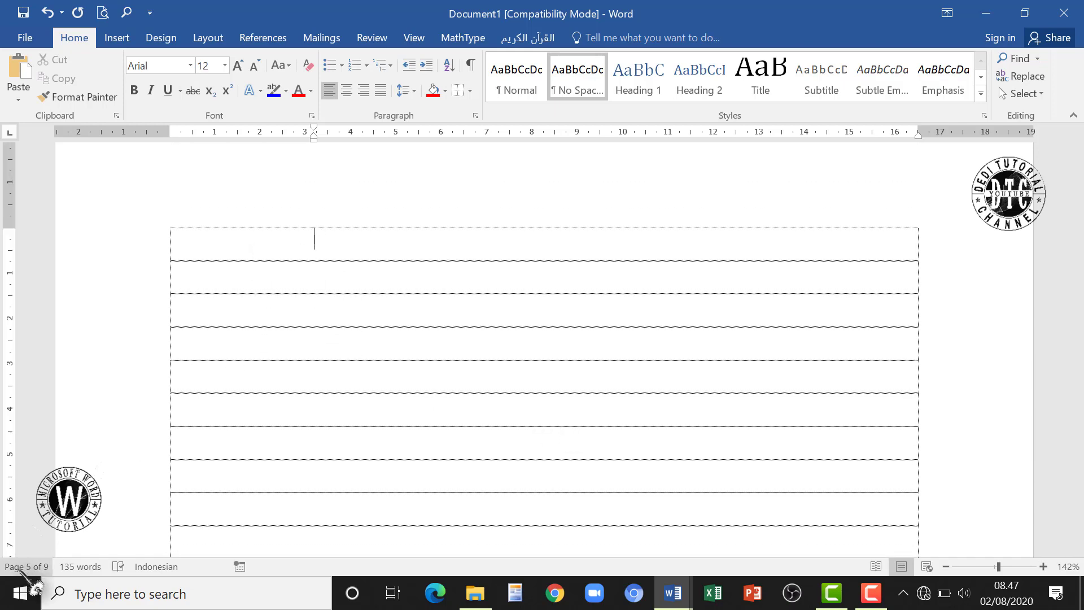
Check the current page number with the cursor in the text of page 2 and of page 1.
scroll(451, 454, up, 15)
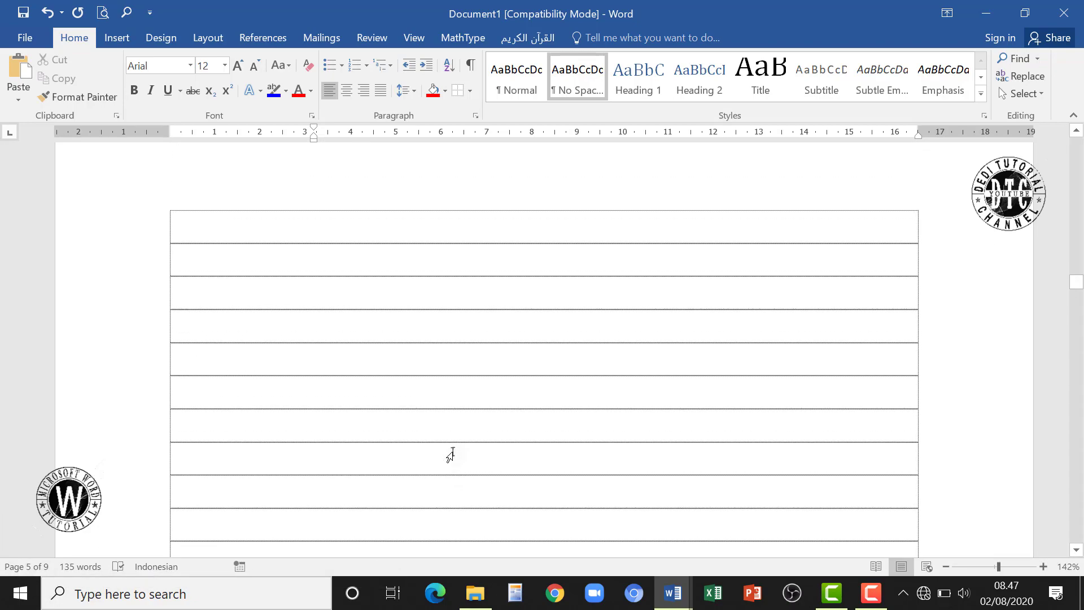
scroll(450, 453, up, 20)
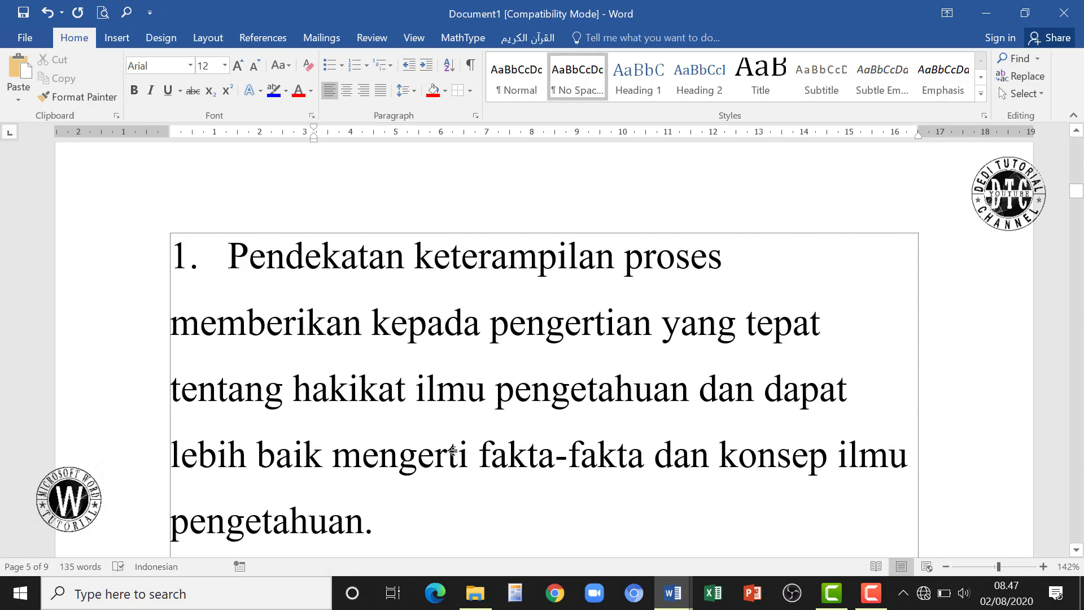
scroll(452, 450, down, 10)
click(473, 349)
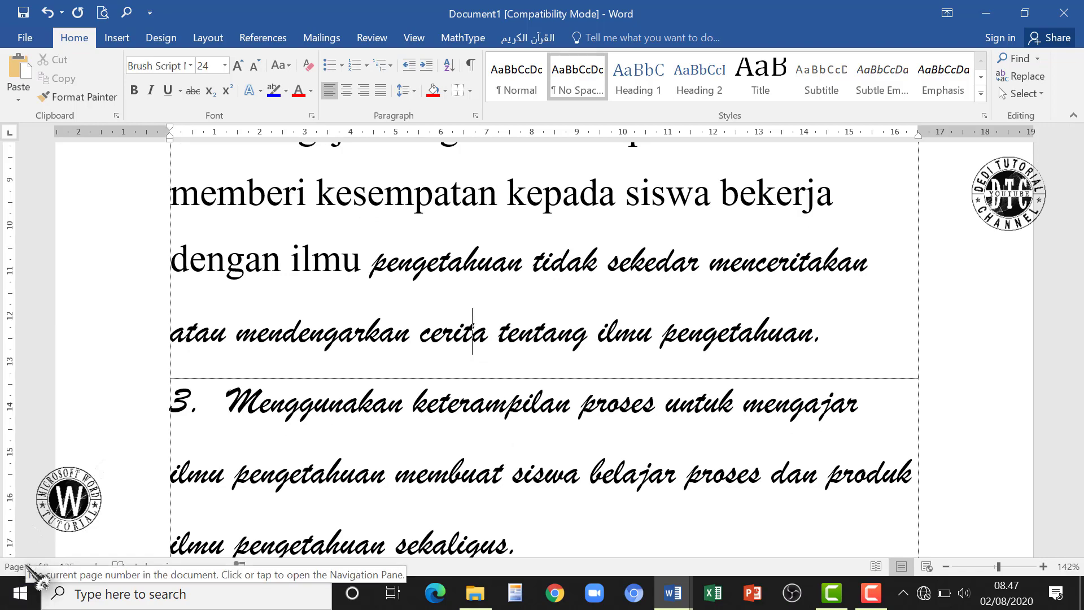
scroll(348, 408, up, 7)
scroll(677, 454, up, 10)
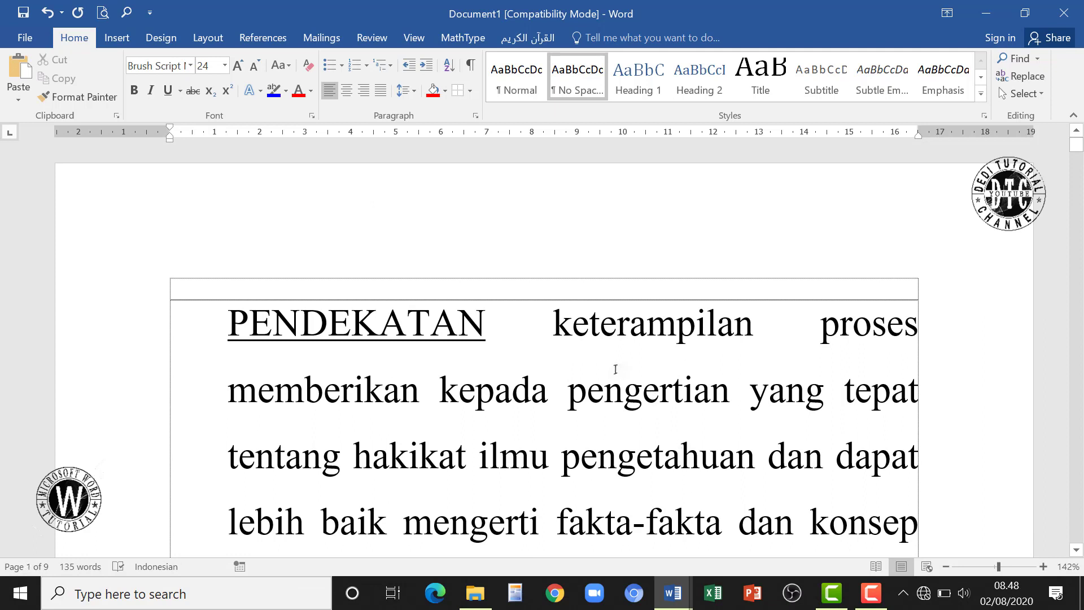
click(615, 369)
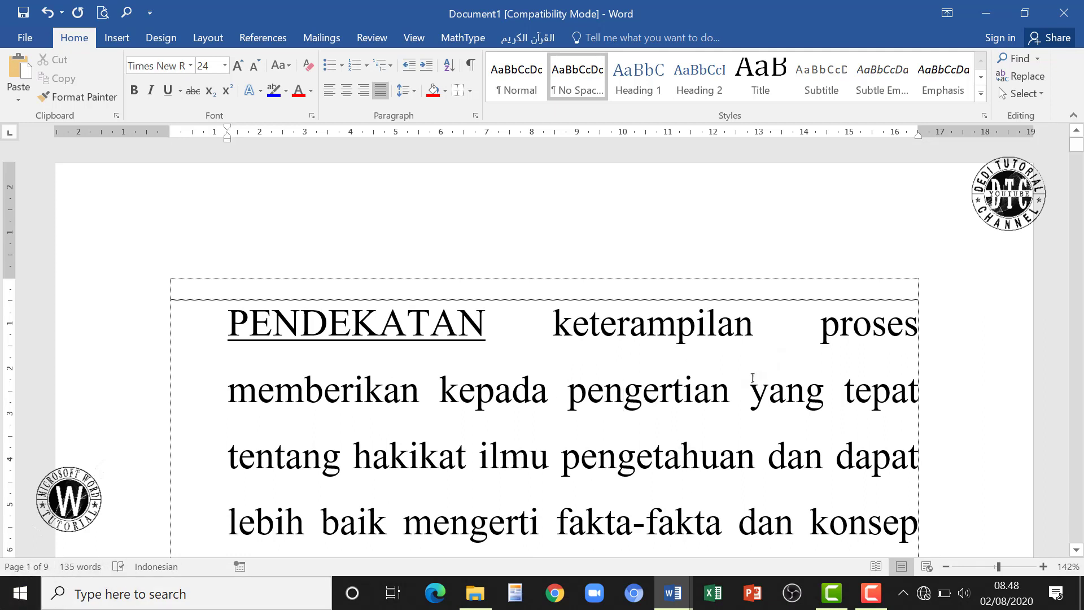
Place the cursor in the blank lines below "Supervisi" on page 3 and look on to page 4.
click(948, 365)
scroll(949, 365, down, 16)
scroll(942, 366, down, 15)
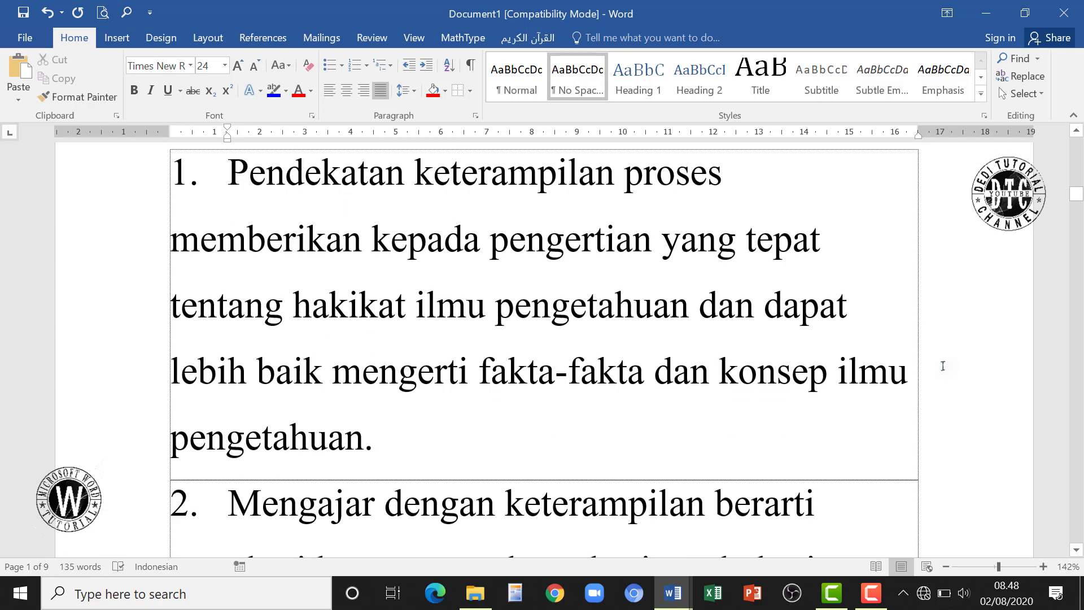
scroll(935, 384, down, 15)
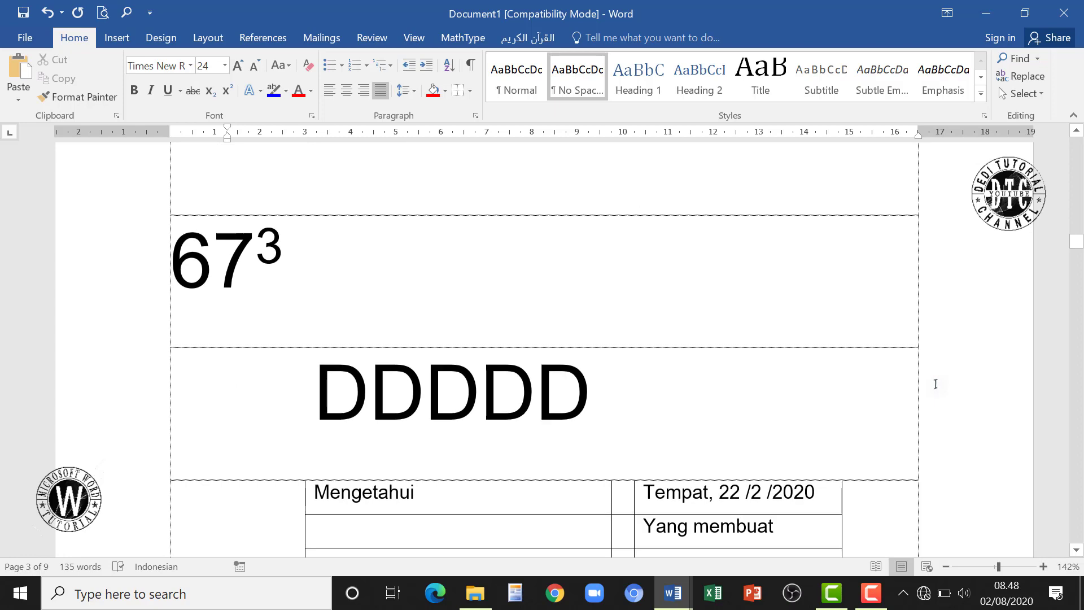
click(905, 388)
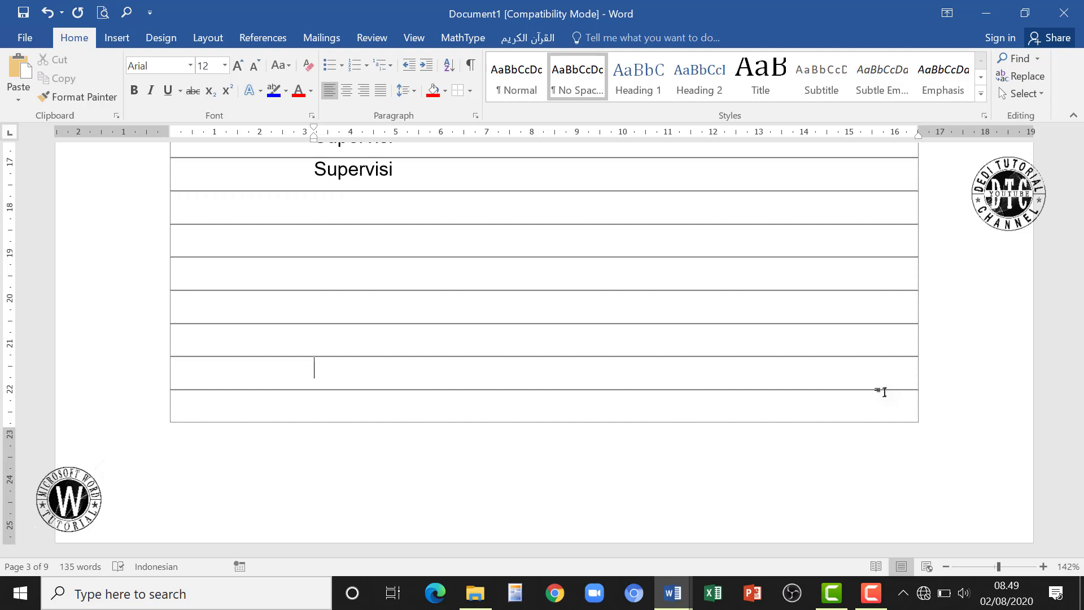
scroll(884, 391, down, 3)
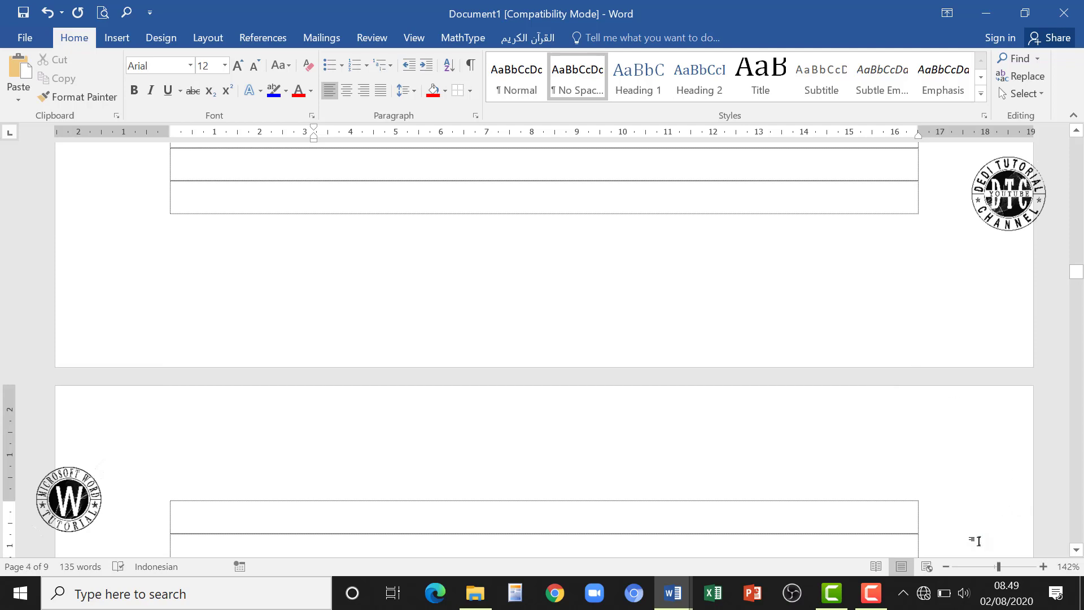
Zoom the document out to 10% and look over the overview of its pages.
click(946, 566)
click(945, 566)
click(945, 567)
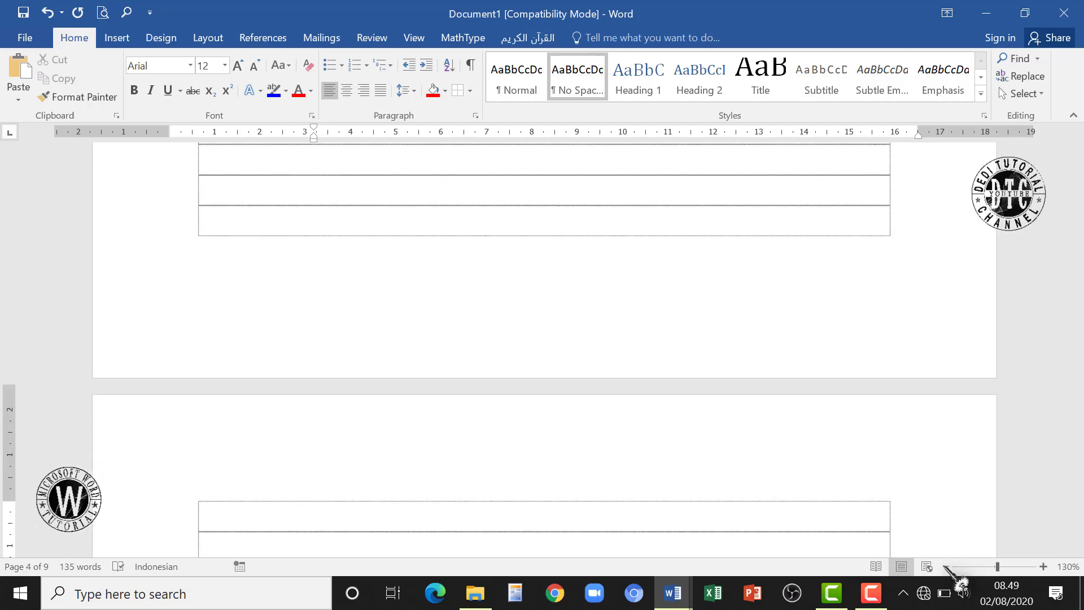
click(945, 566)
click(945, 567)
click(945, 566)
click(945, 566)
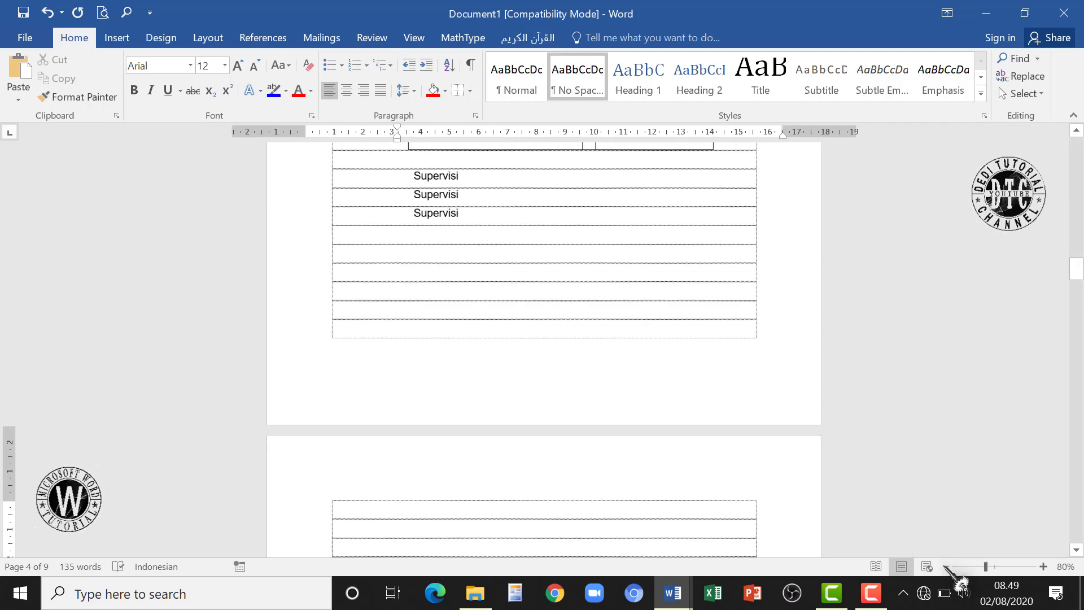
click(946, 566)
click(945, 566)
click(945, 567)
click(945, 566)
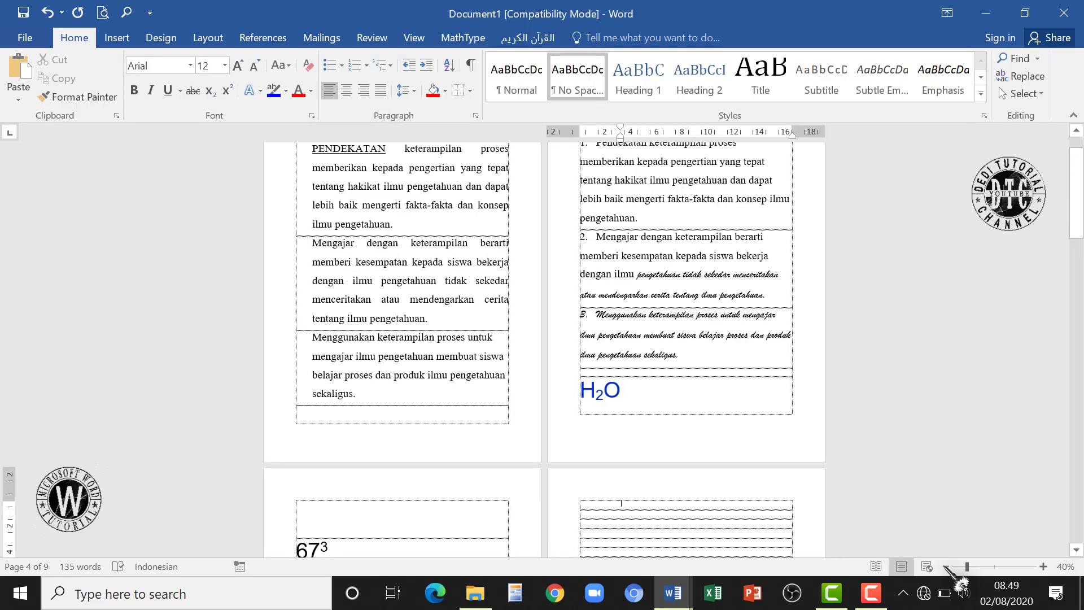
click(945, 567)
click(946, 566)
click(945, 566)
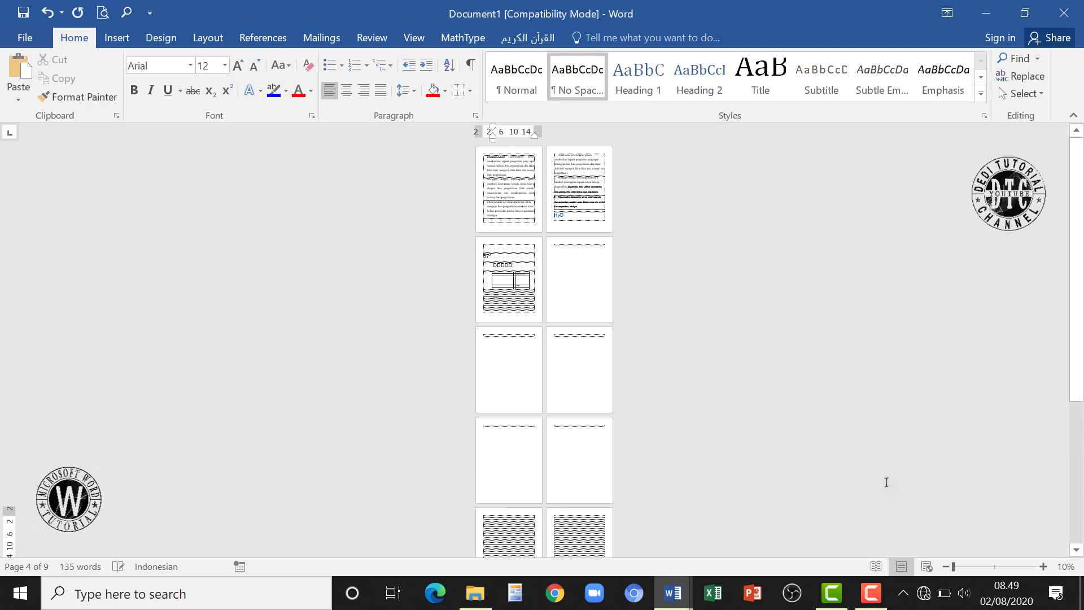
scroll(886, 481, down, 5)
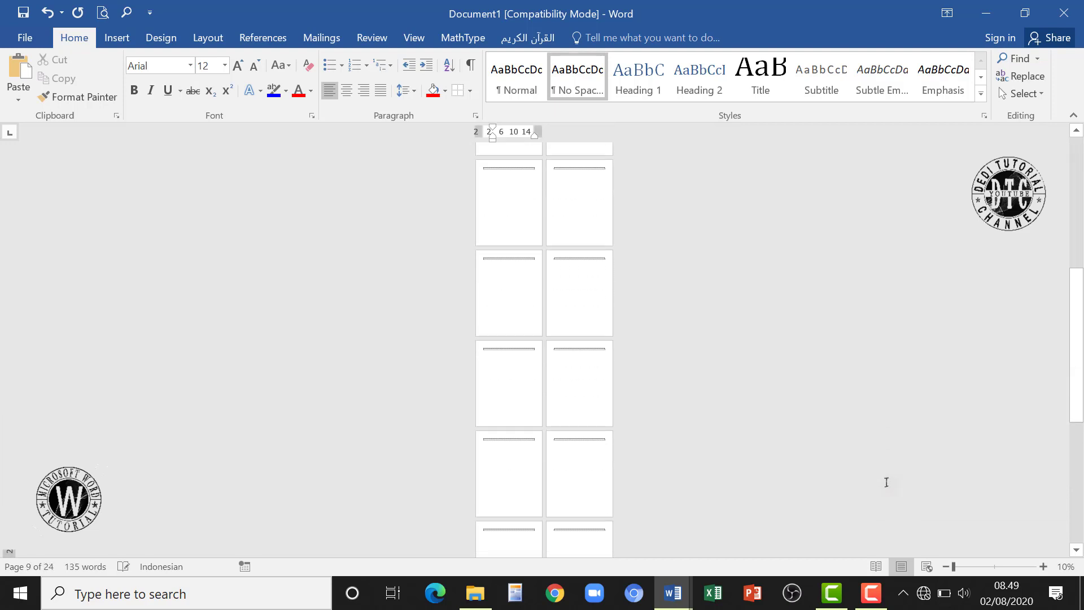
scroll(886, 481, down, 5)
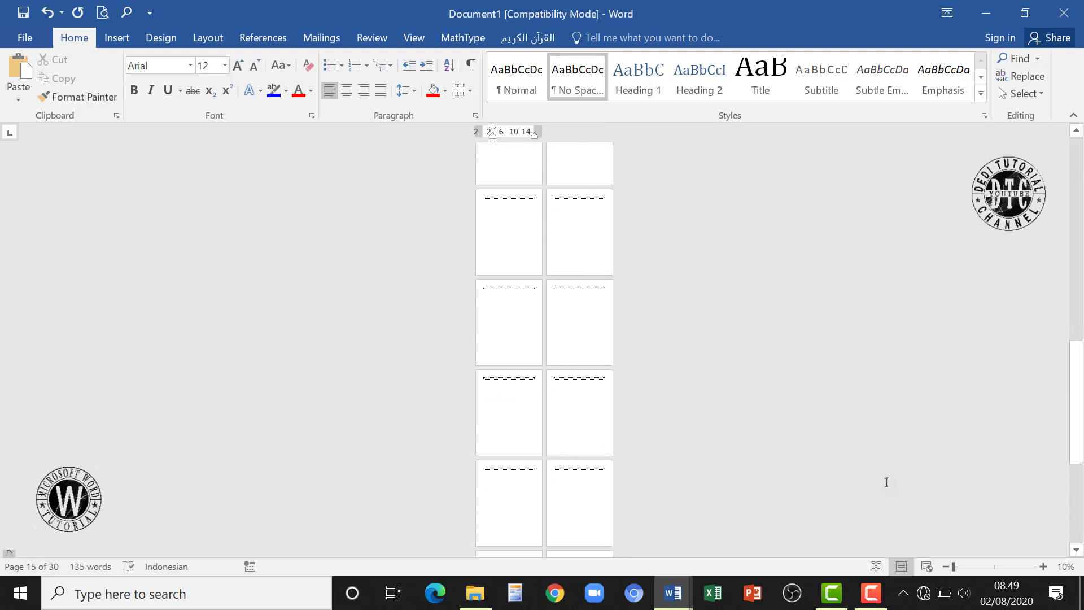
Zoom the document back in to 90%.
click(1043, 566)
click(1043, 566)
click(1043, 566)
click(1043, 566)
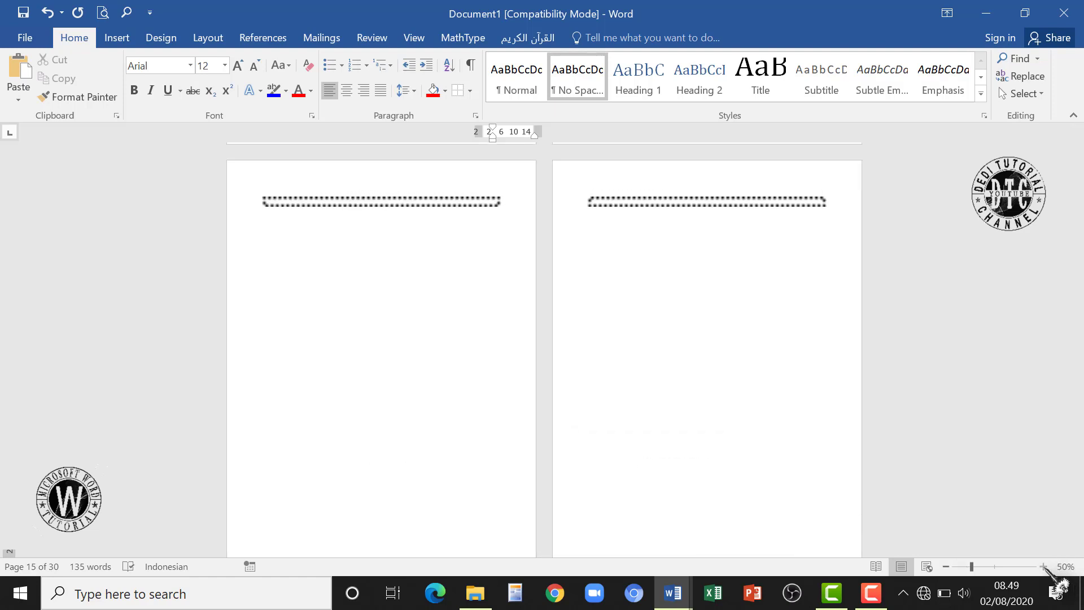
click(1043, 566)
click(1043, 566)
click(1043, 566)
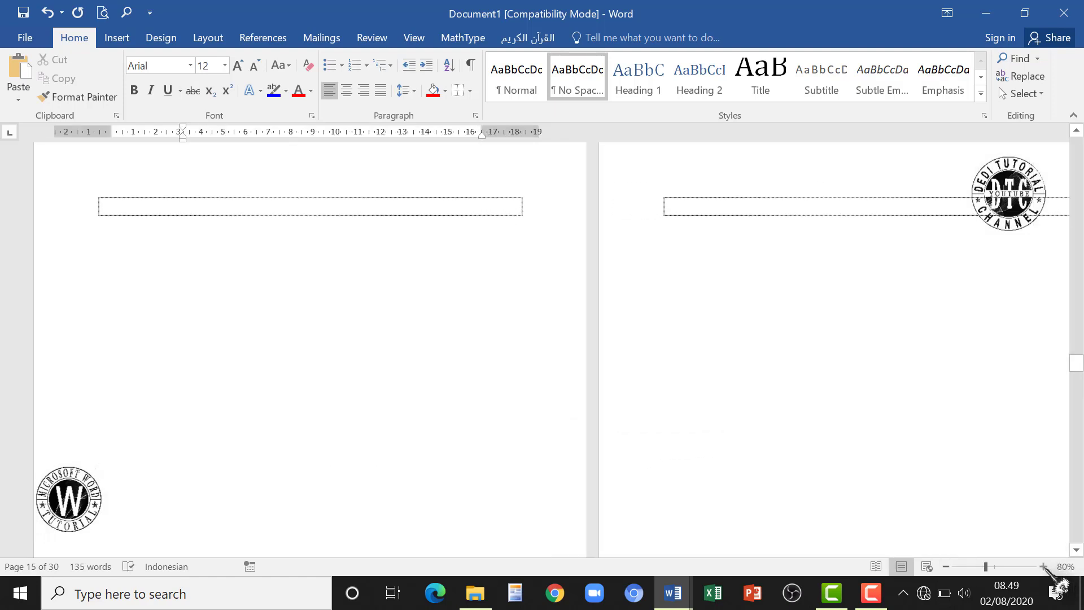
click(1043, 566)
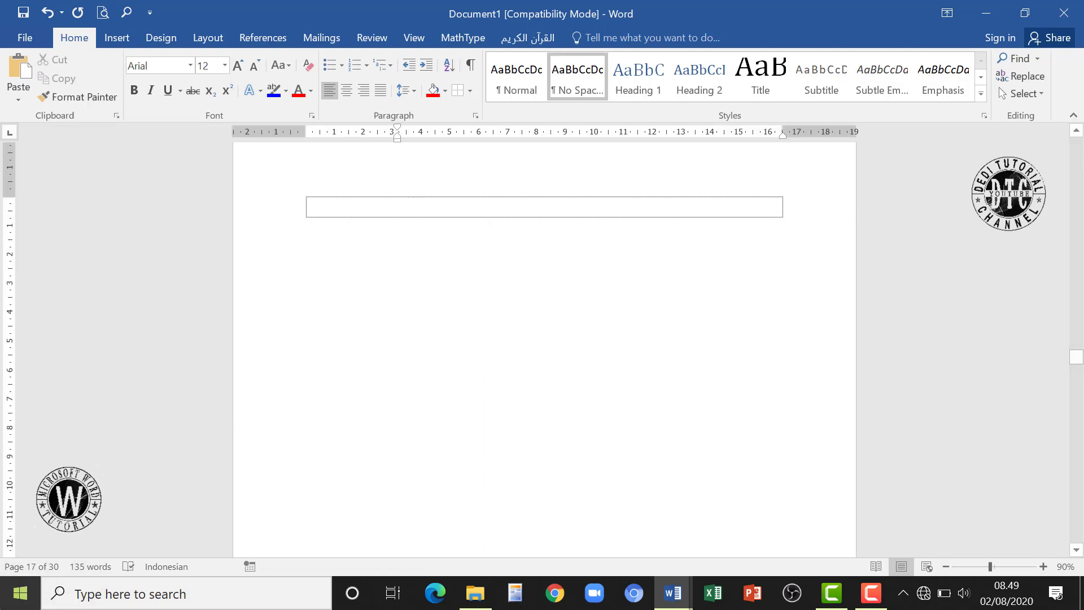
Go back to the document's first page, review the text, and place the cursor after H2O on page 2.
scroll(621, 495, up, 10)
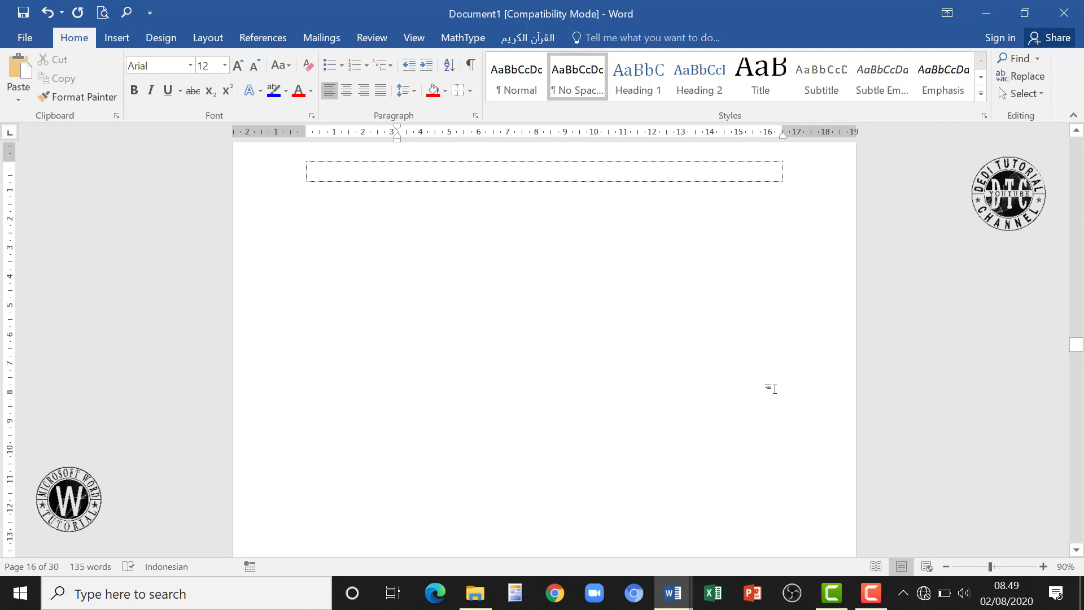
scroll(771, 388, up, 6)
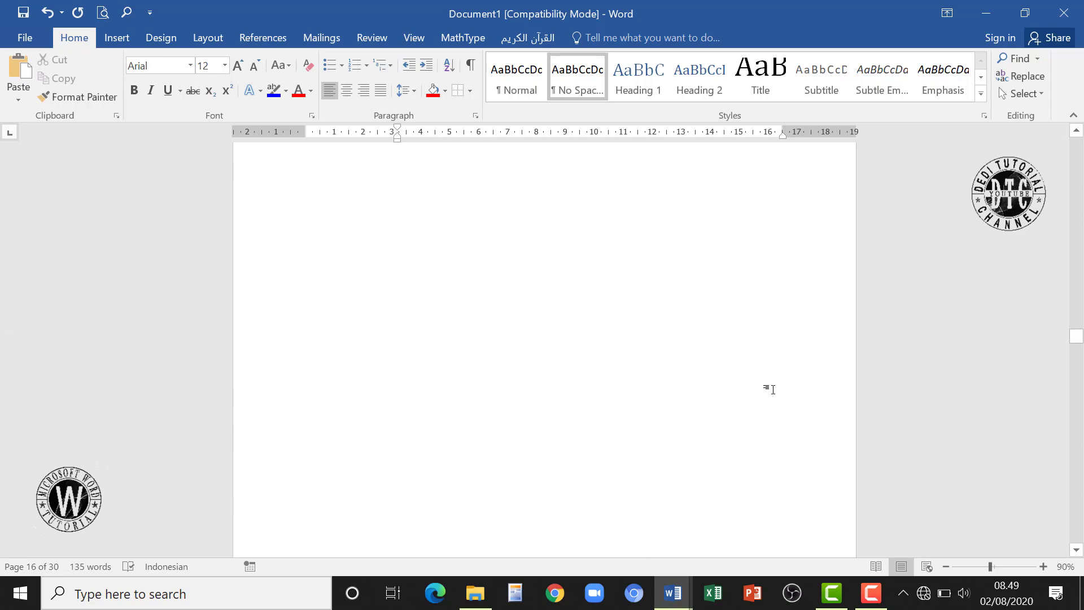
drag(1076, 325, 1076, 141)
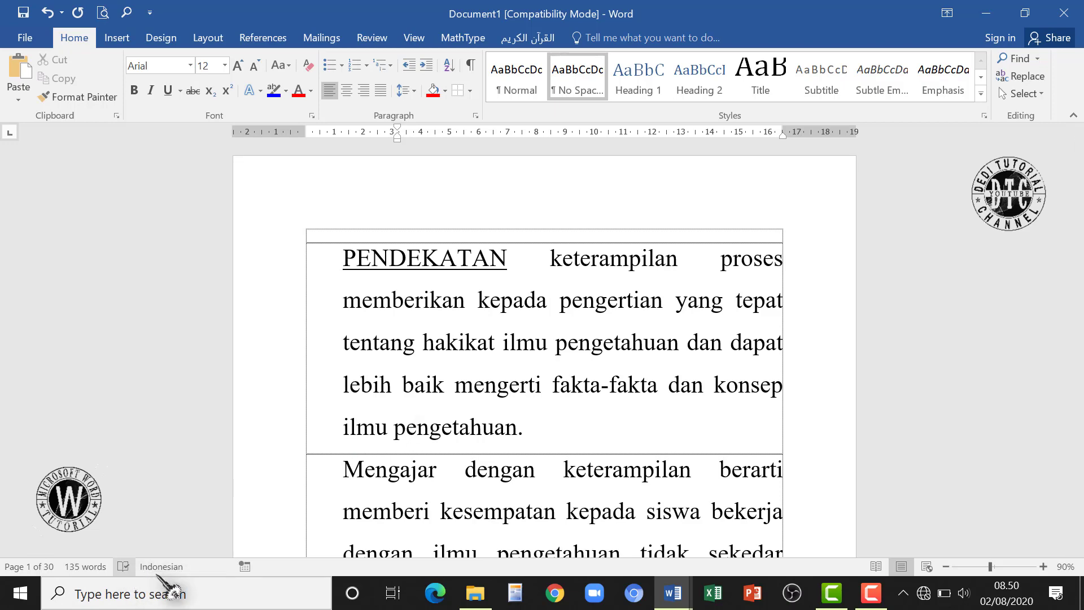
scroll(614, 420, down, 2)
scroll(614, 420, down, 20)
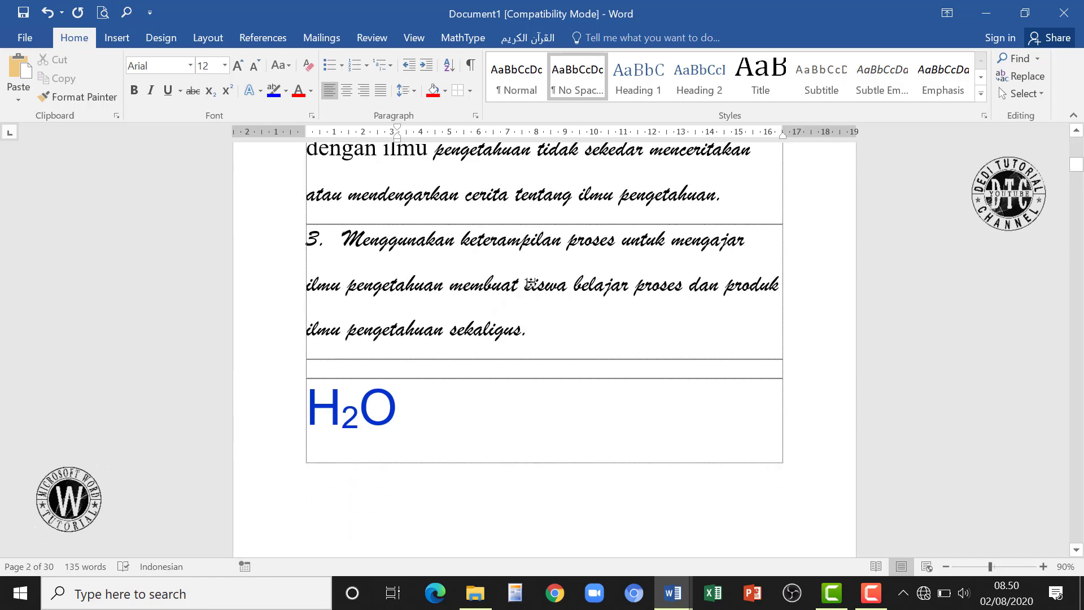
click(474, 510)
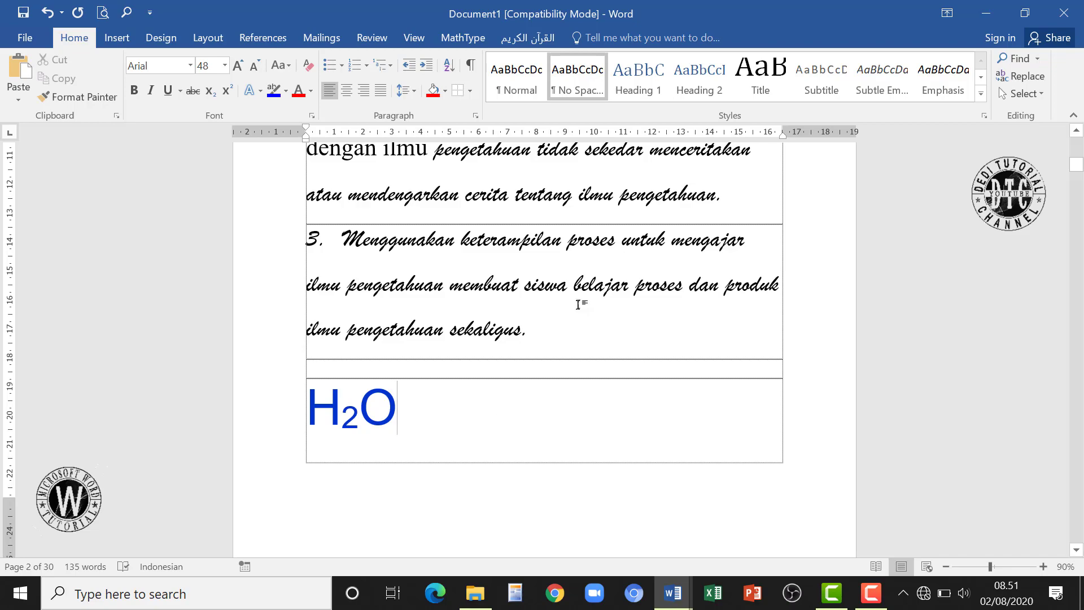
Start saving a copy of the document through the file browser and name the file LATIHAN 1.
scroll(578, 304, up, 7)
scroll(578, 303, up, 12)
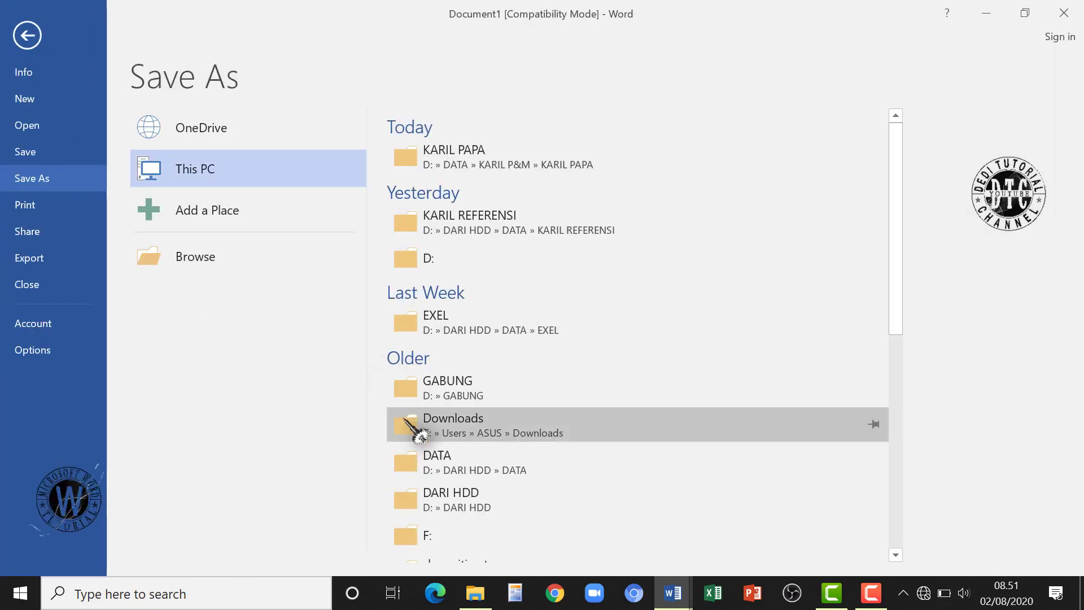
click(181, 263)
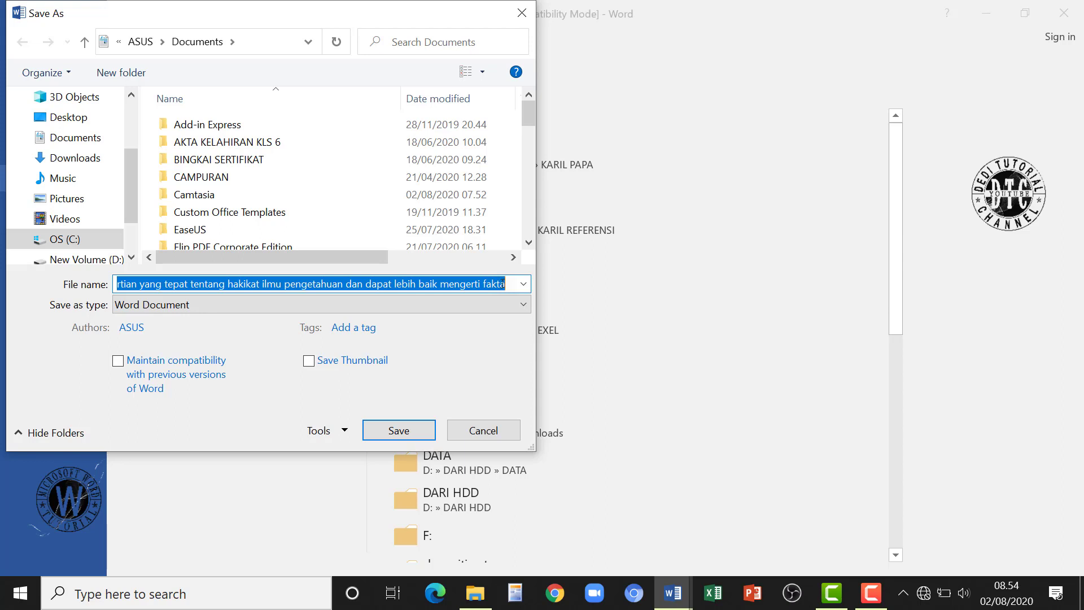
text(L)
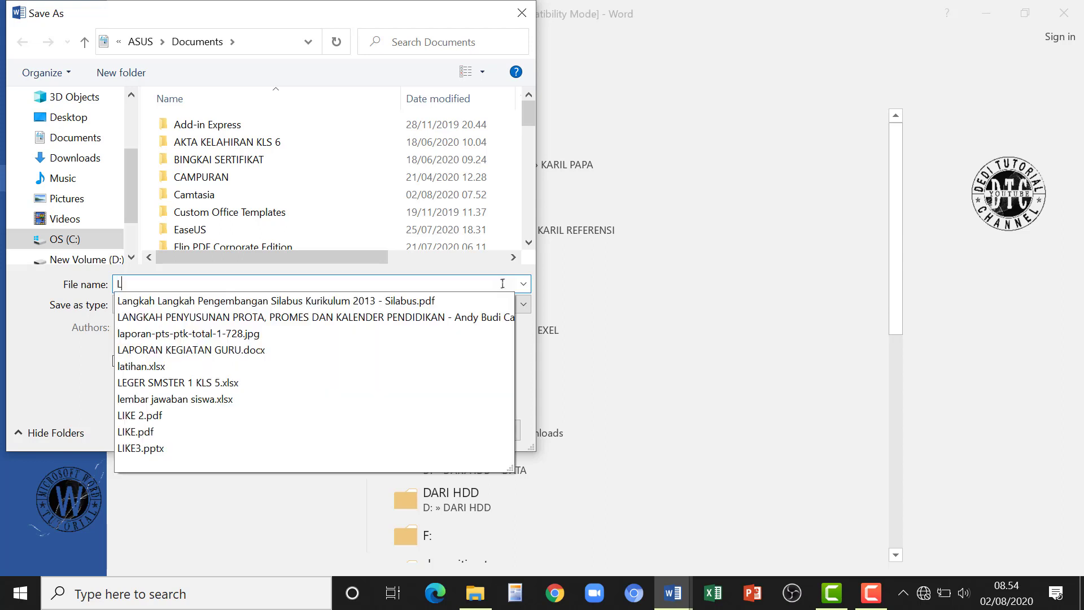
text(ATIHAN 1)
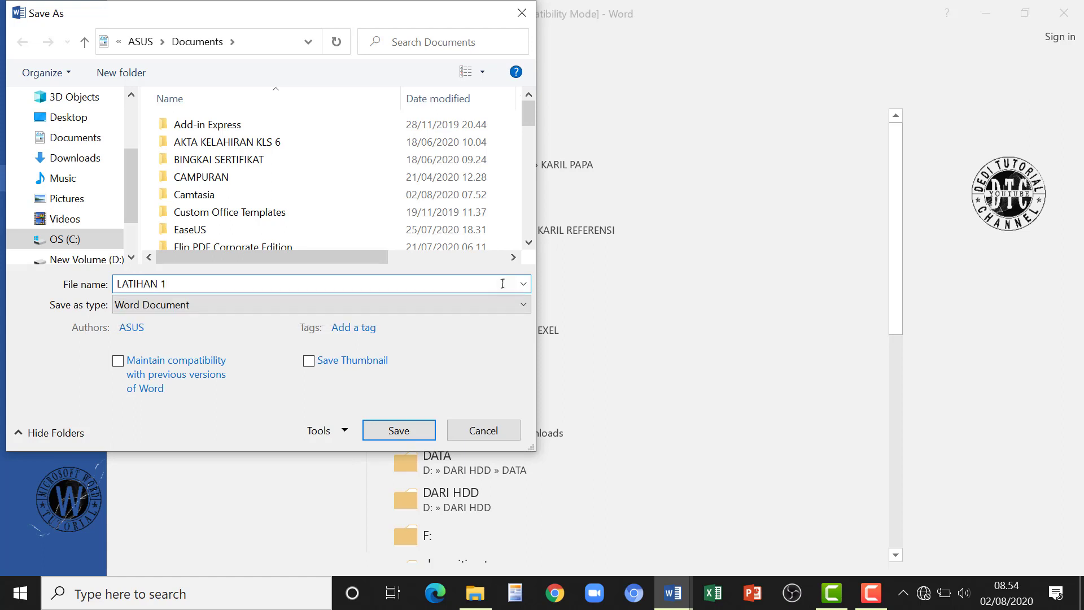
Choose New Volume (D:) as the destination, save the document there, and close it.
click(409, 430)
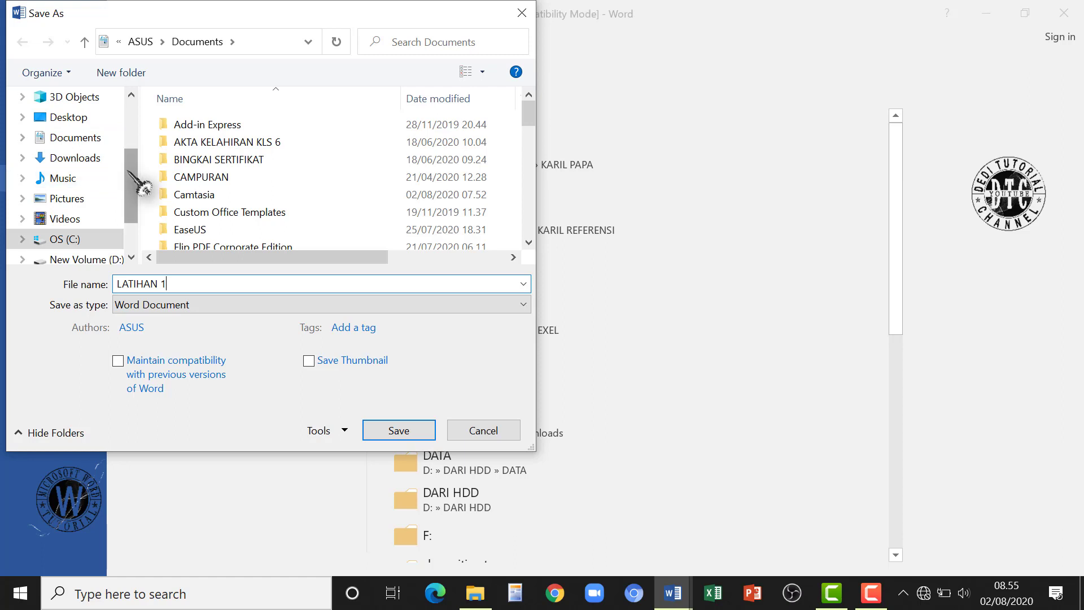
scroll(136, 186, down, 1)
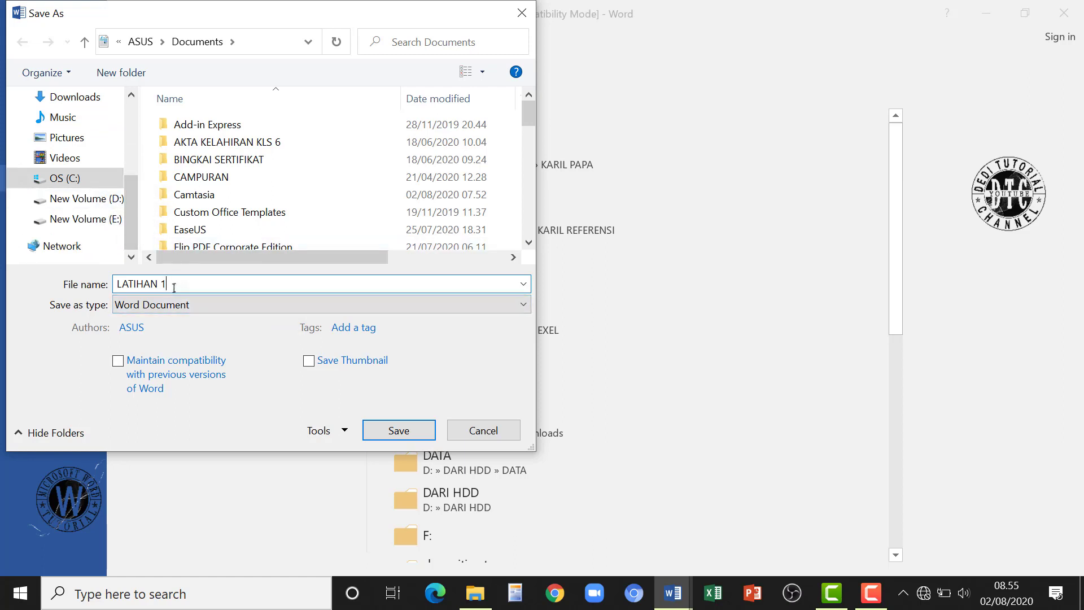
click(98, 206)
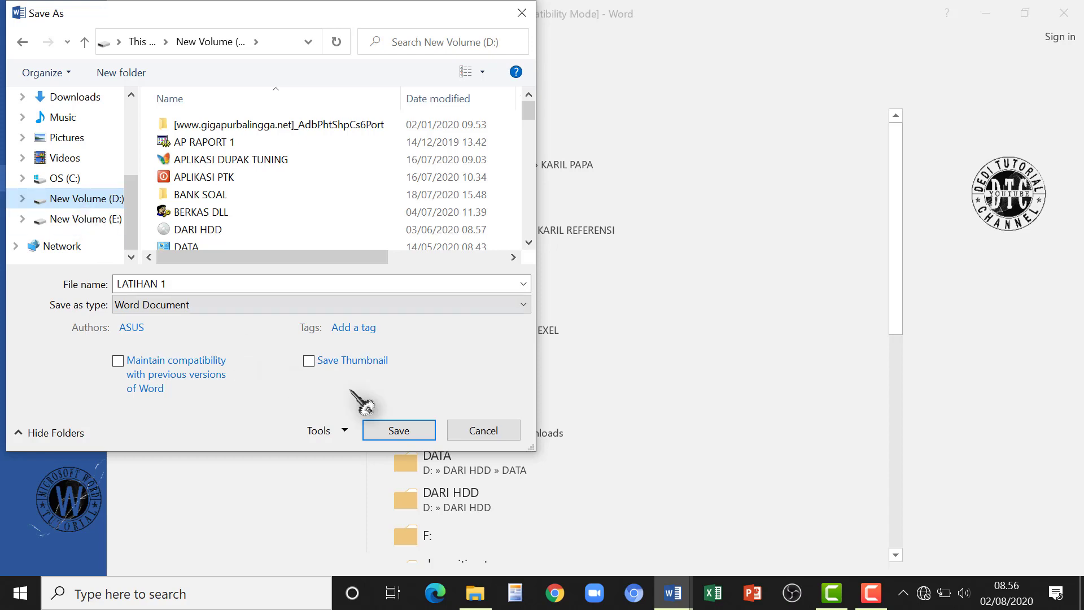
click(399, 430)
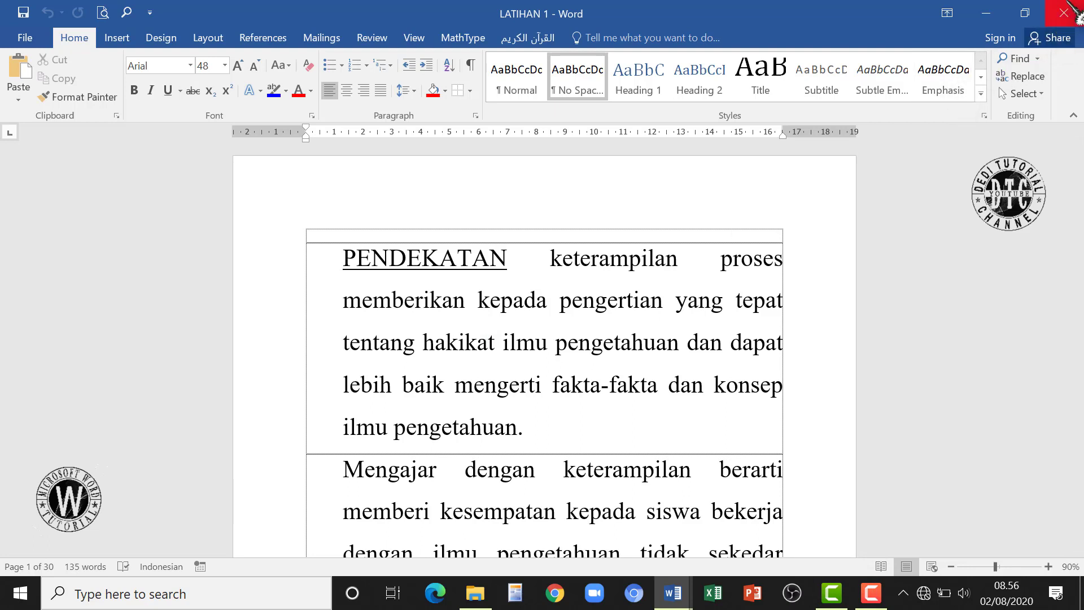
click(1067, 3)
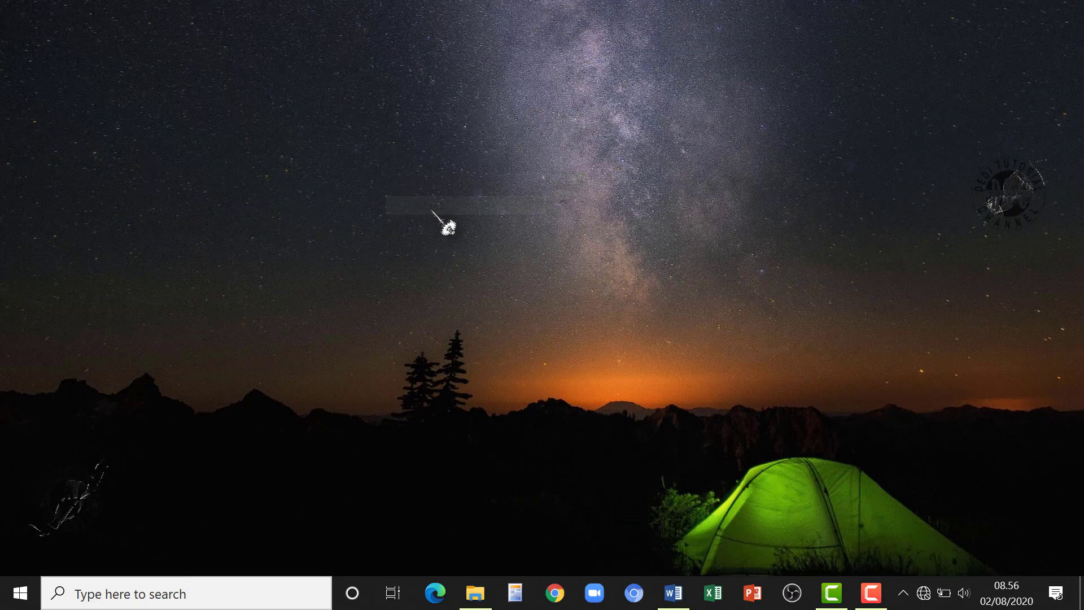
right_click(460, 128)
click(483, 173)
right_click(518, 107)
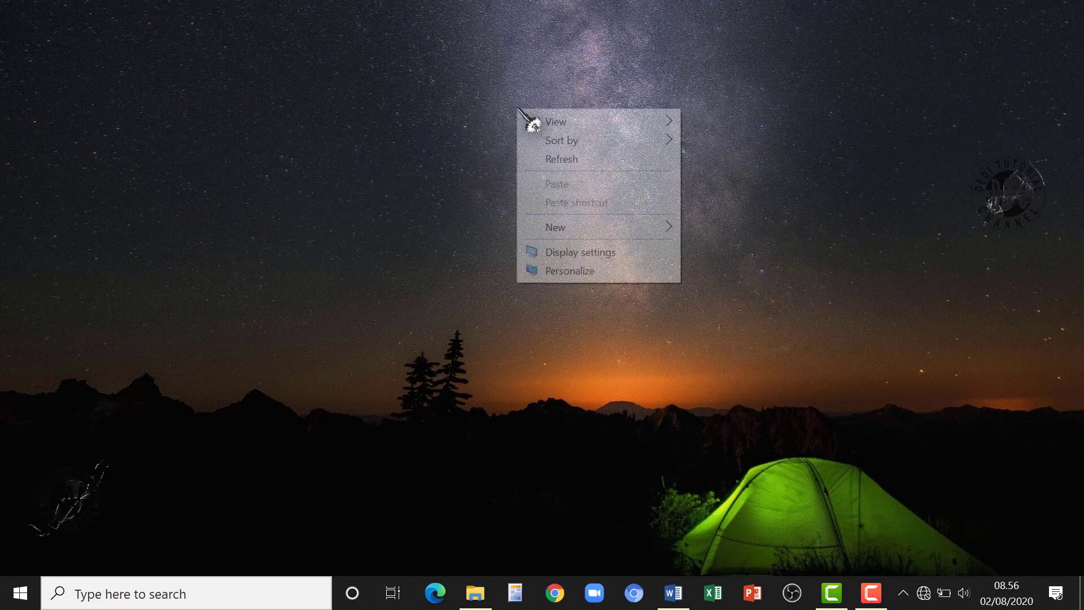
click(552, 160)
right_click(492, 80)
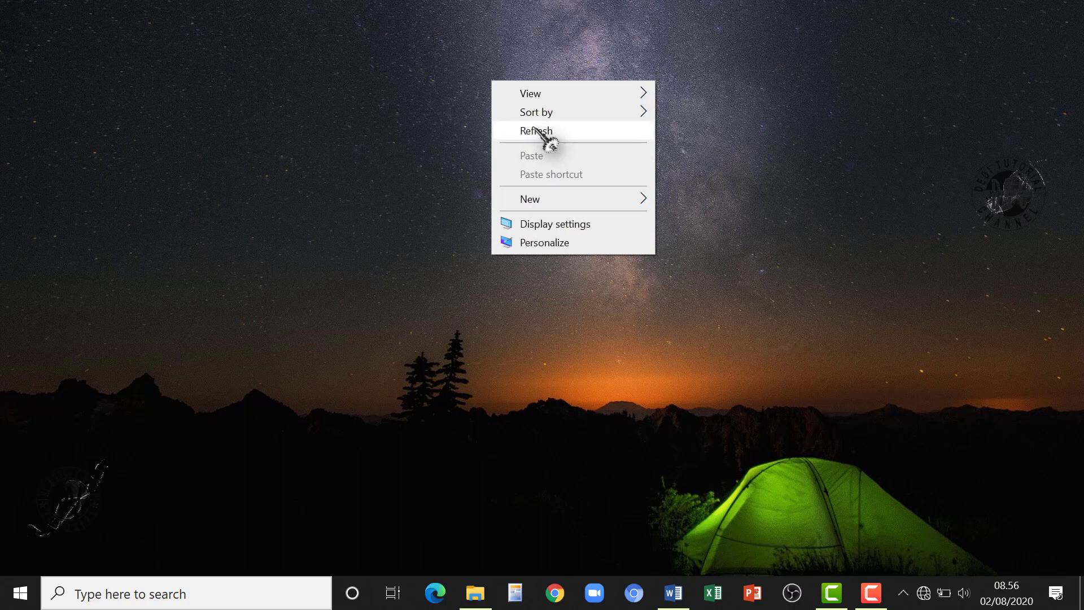
click(540, 130)
right_click(536, 129)
click(569, 179)
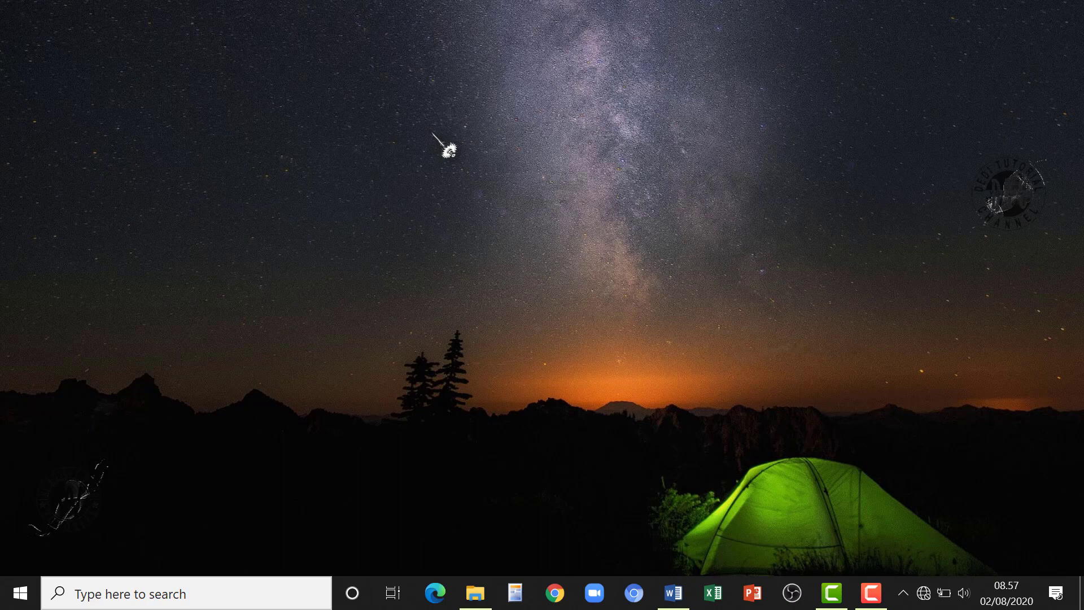
Switch to the open BAB I document in Word, look over the available insertion tools, and close the document.
click(673, 604)
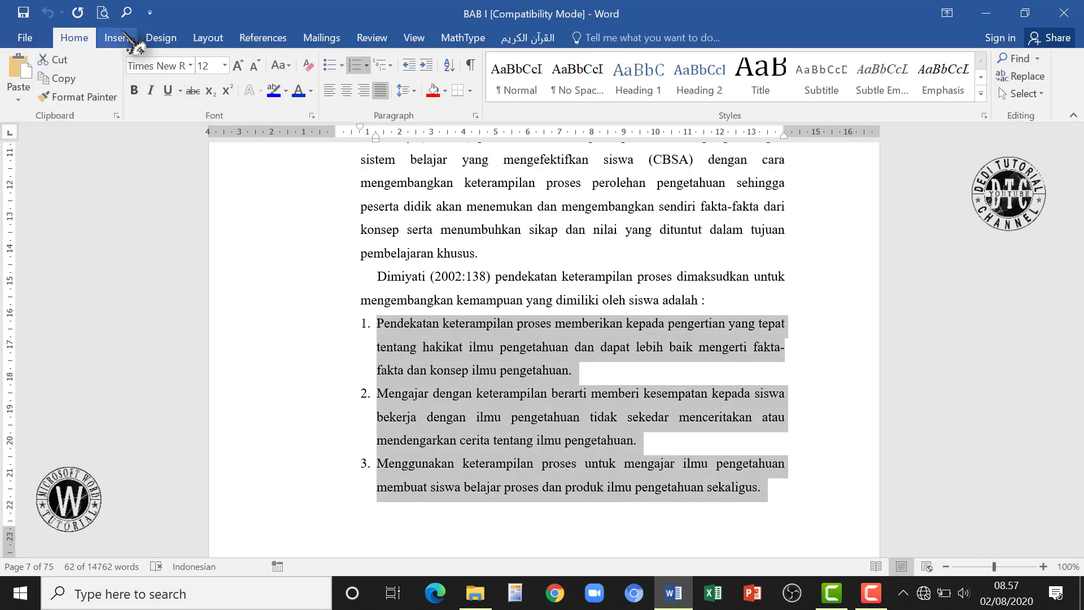
click(116, 38)
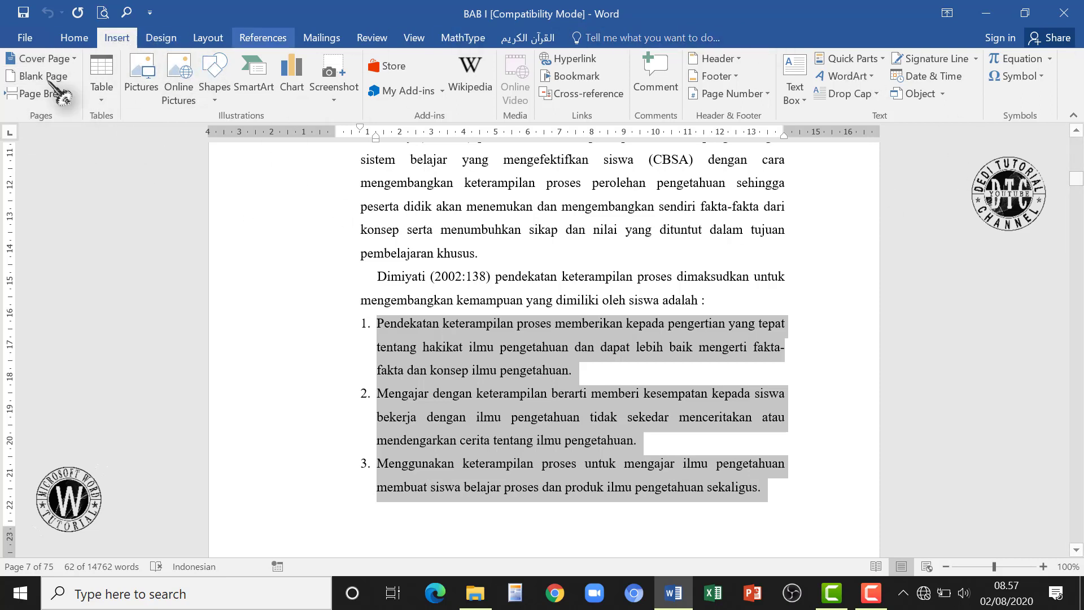
click(76, 37)
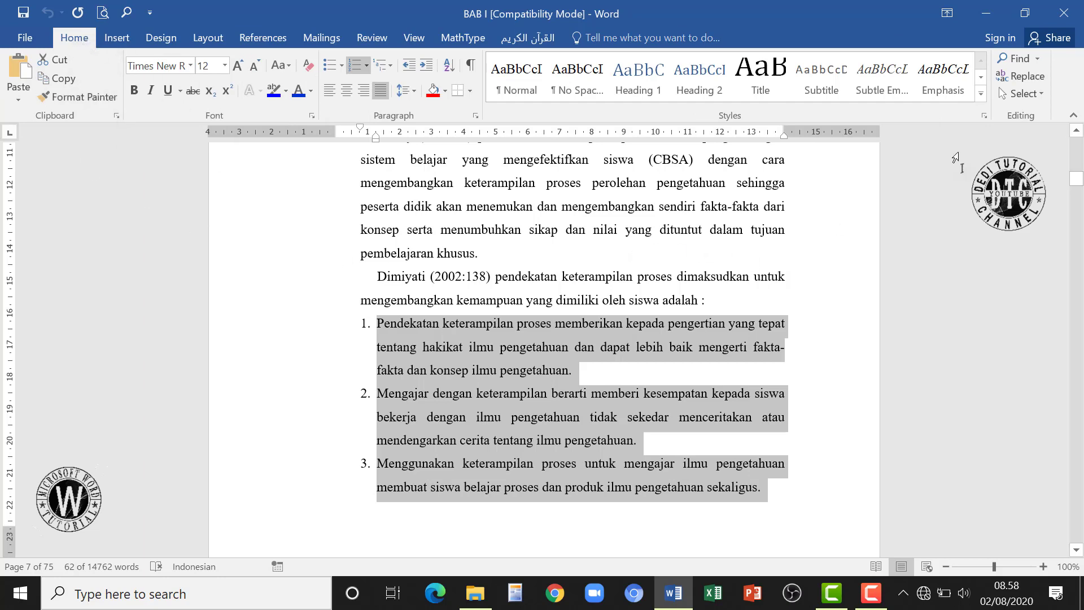
click(1068, 16)
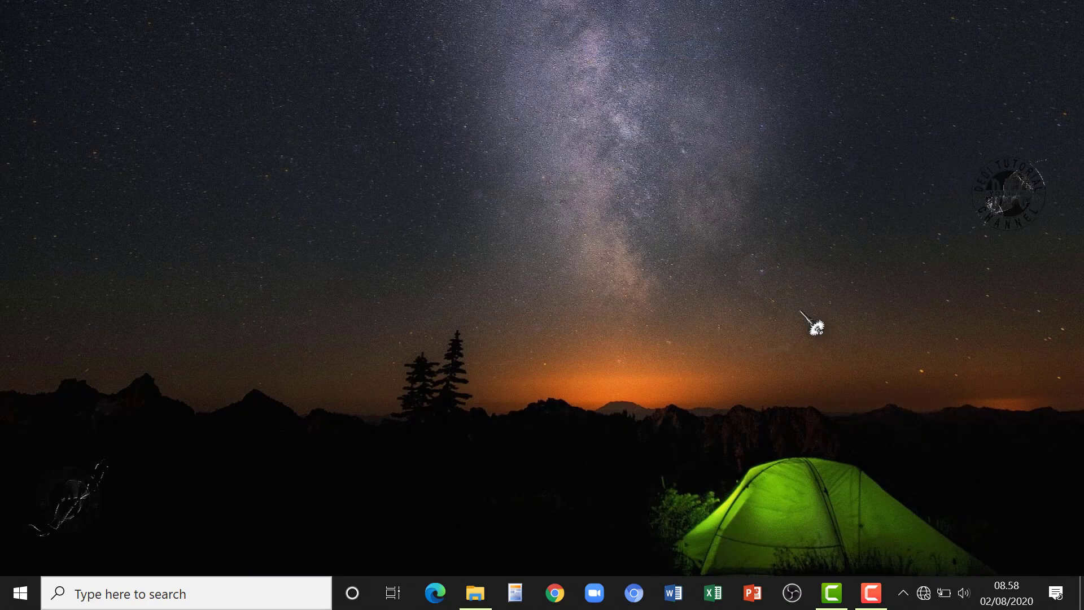
right_click(627, 190)
click(661, 243)
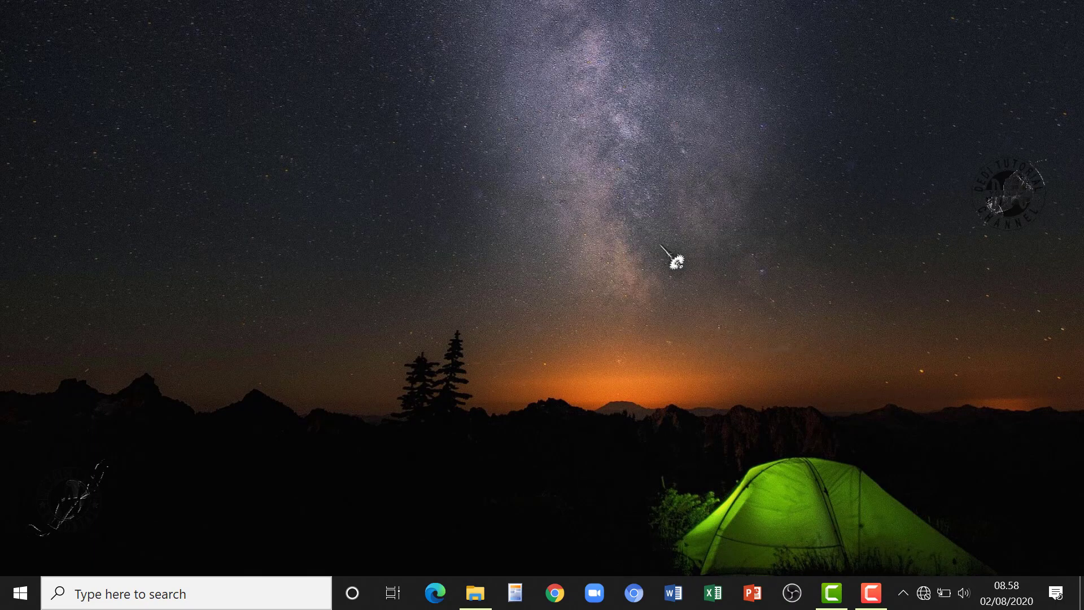
right_click(539, 129)
click(590, 182)
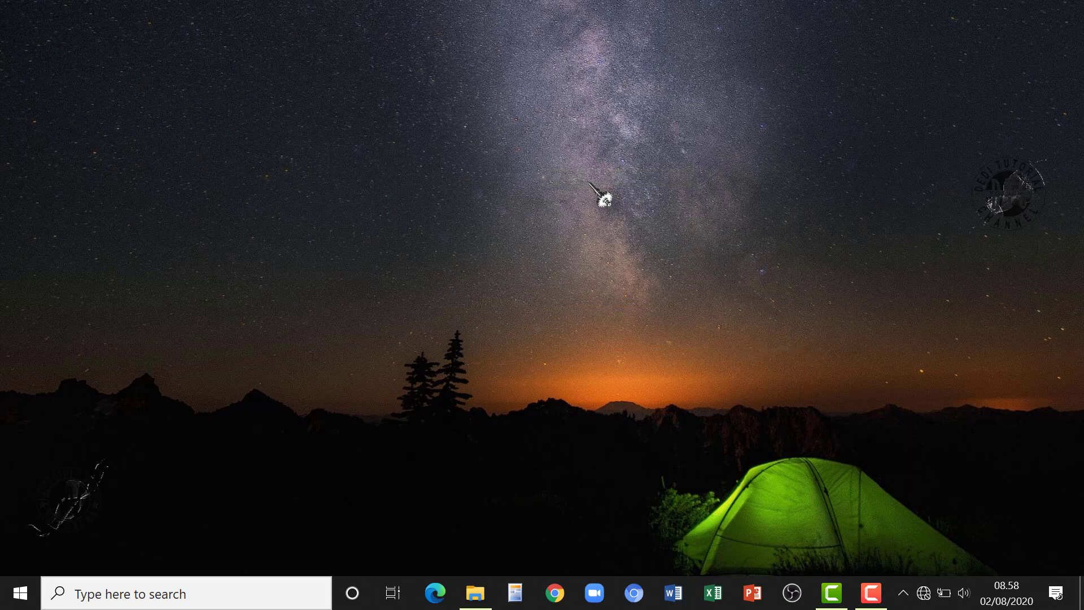
right_click(519, 123)
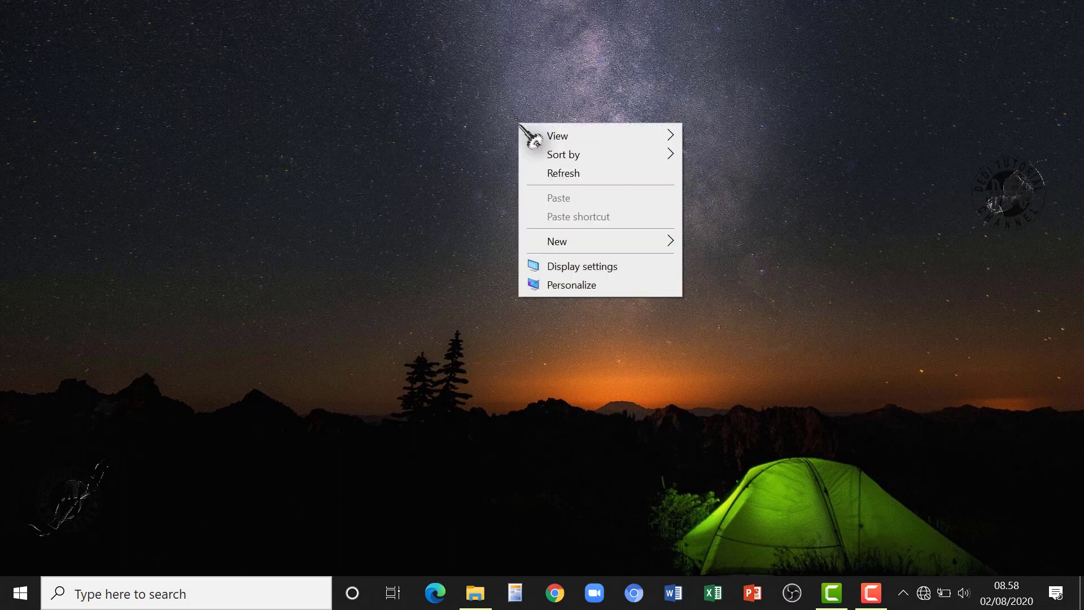
click(564, 175)
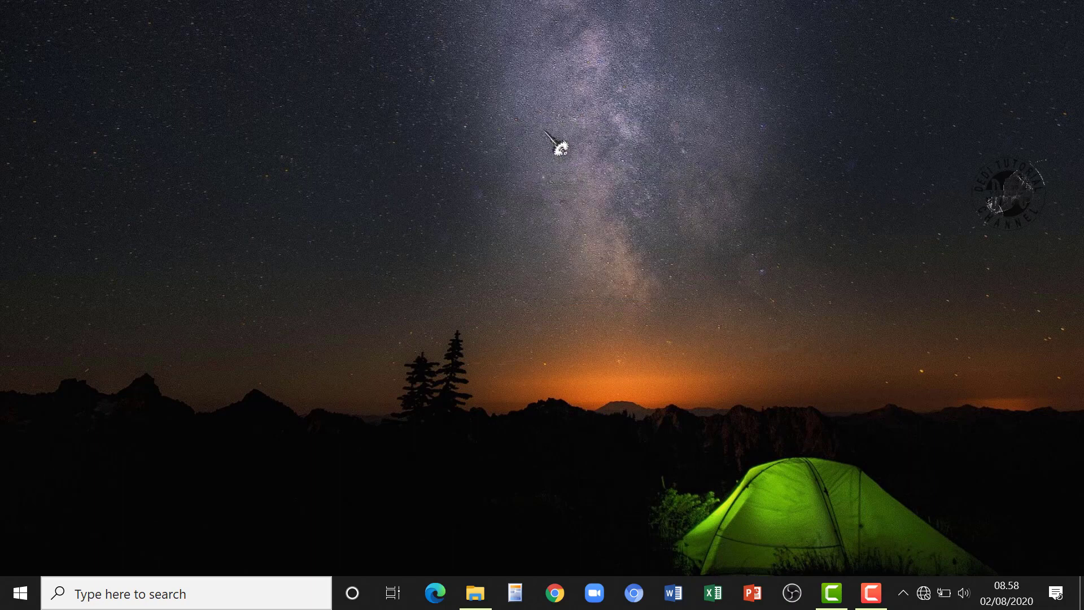
right_click(499, 101)
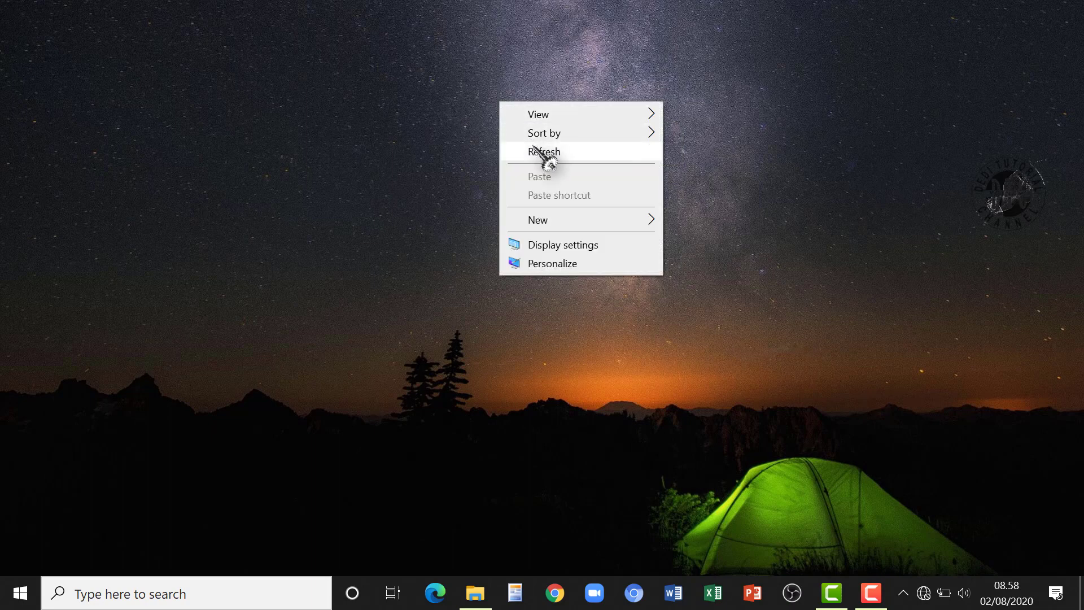
click(550, 150)
right_click(536, 148)
click(566, 197)
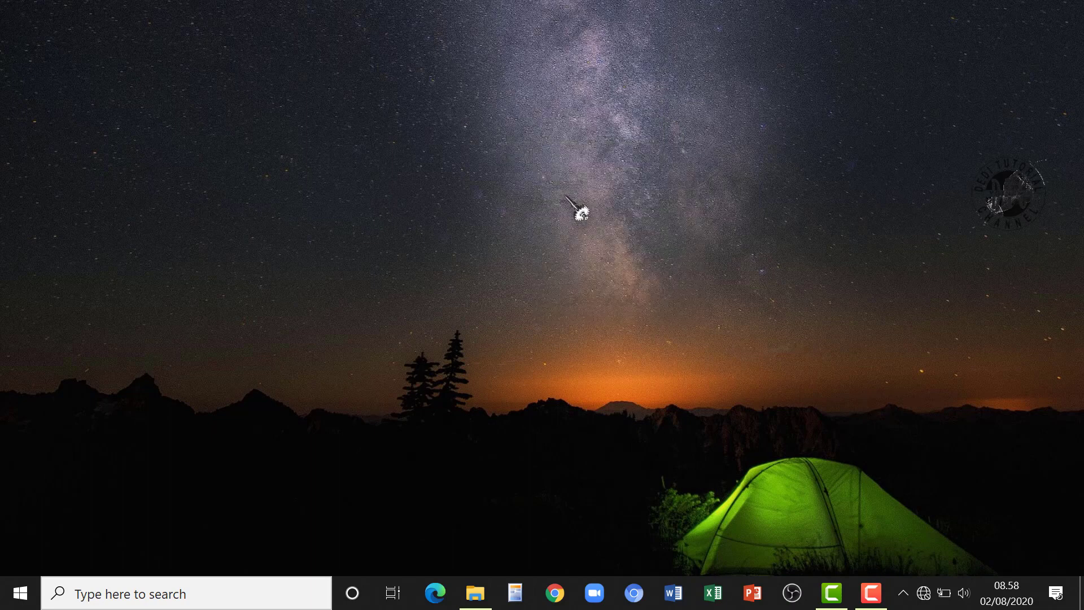